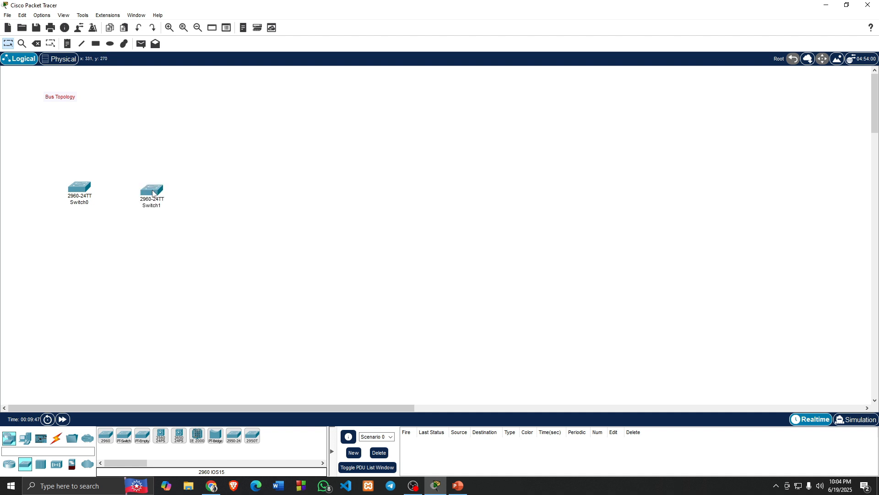
Add three more 2960 switches to the workspace, extending the row beside Switch0 and Switch1.
{"action": "left_click", "coordinate": [106, 435]}
{"action": "left_click", "coordinate": [230, 200]}
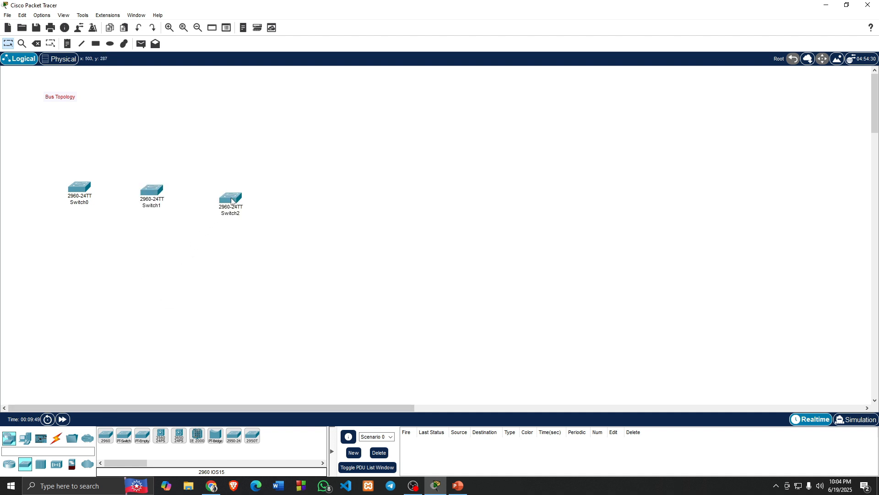
{"action": "left_click", "coordinate": [105, 435]}
{"action": "left_click", "coordinate": [286, 204]}
{"action": "left_click", "coordinate": [105, 435]}
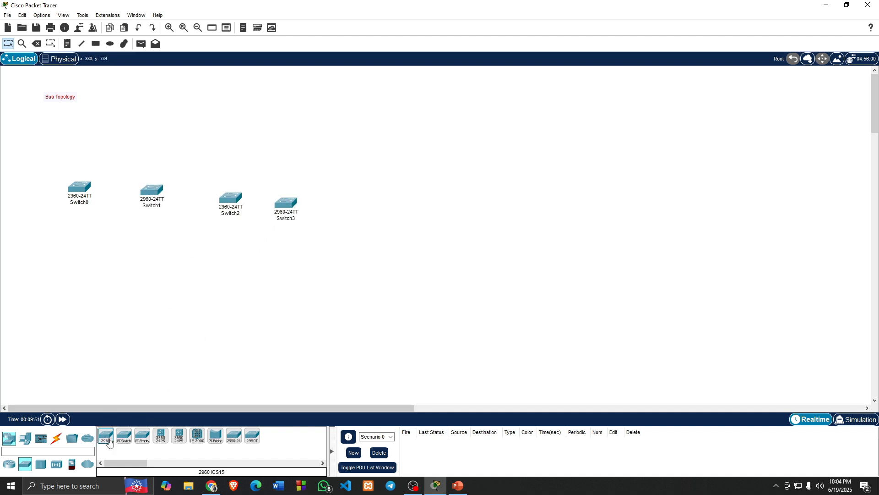
{"action": "left_click", "coordinate": [362, 198]}
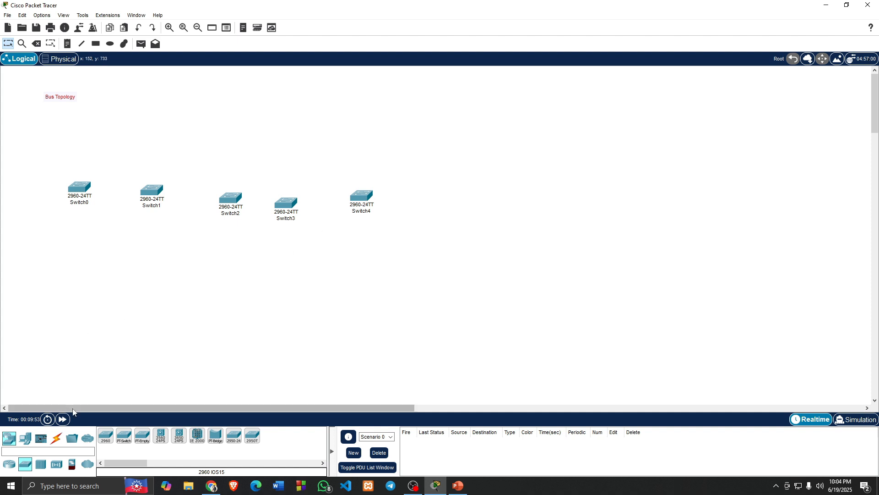
Place five PCs around the switch row, one near each switch, alternating above and below the row.
{"action": "left_click", "coordinate": [15, 438]}
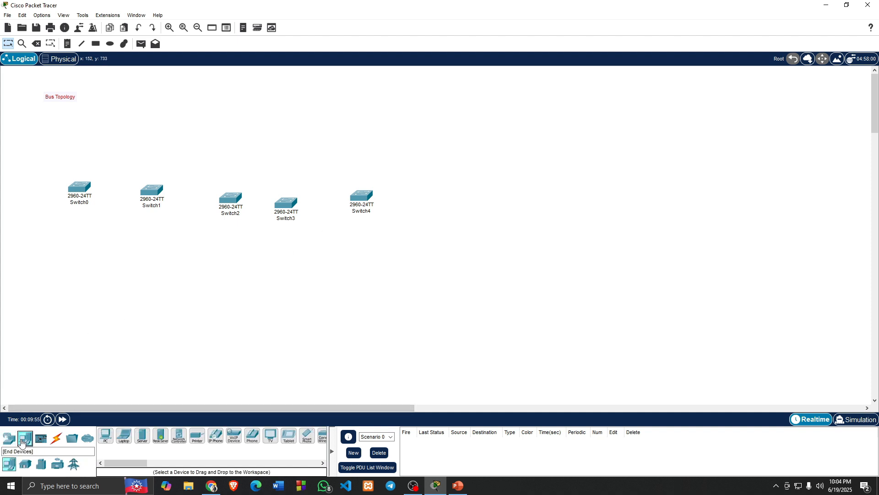
{"action": "left_click", "coordinate": [25, 438]}
{"action": "left_click", "coordinate": [105, 436]}
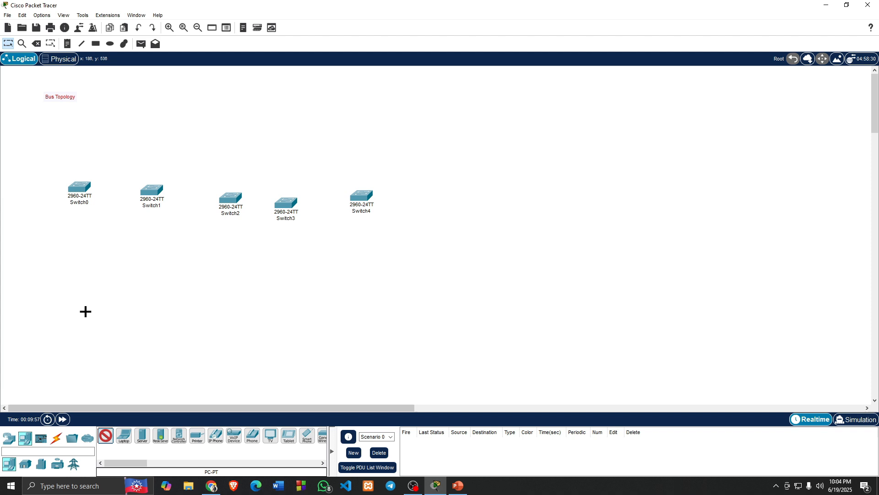
{"action": "left_click", "coordinate": [85, 149]}
{"action": "left_click", "coordinate": [144, 256]}
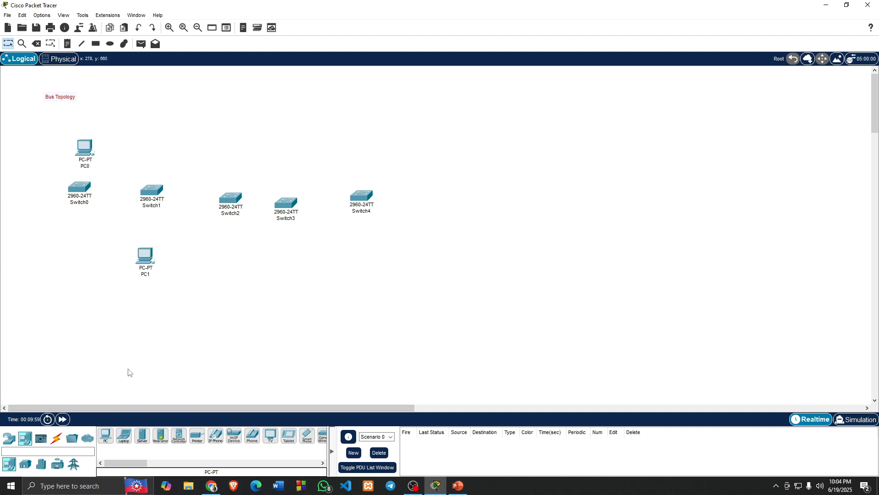
{"action": "left_click", "coordinate": [106, 435]}
{"action": "left_click", "coordinate": [237, 158]}
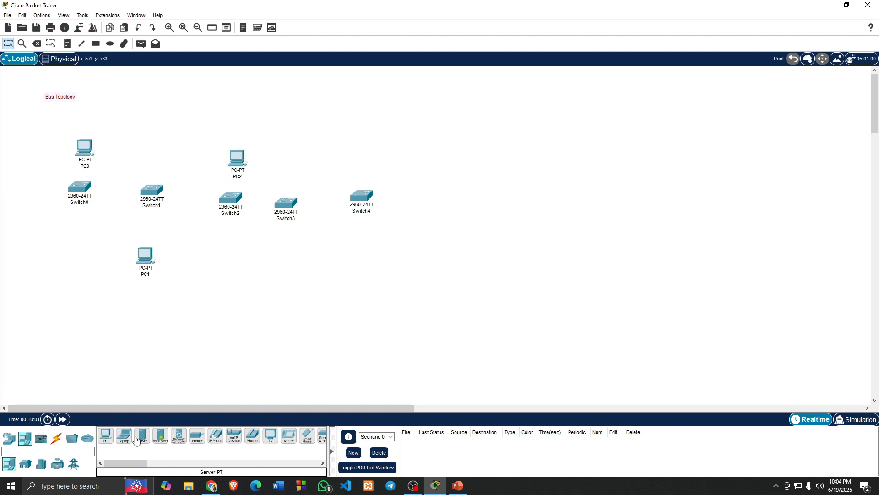
{"action": "left_click", "coordinate": [105, 436]}
{"action": "left_click", "coordinate": [284, 261]}
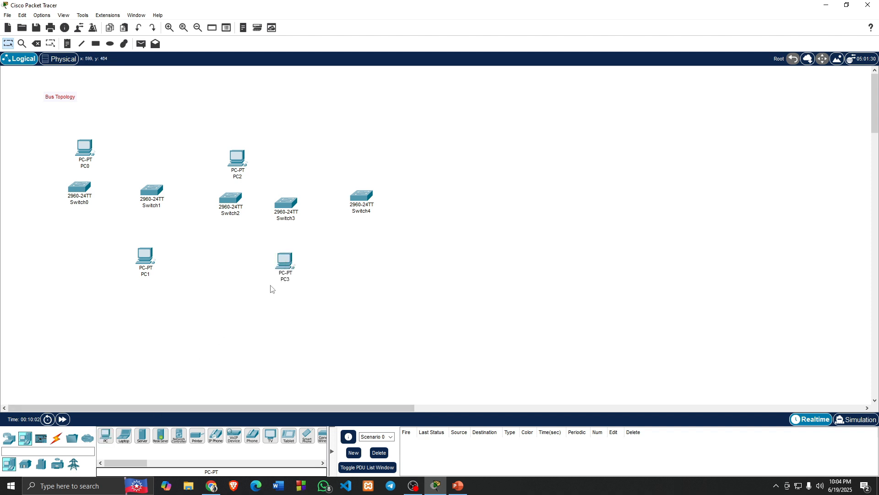
{"action": "left_click", "coordinate": [105, 435]}
{"action": "left_click", "coordinate": [359, 156]}
Cable PC0 to Switch0, PC1 to Switch1 and PC2 to Switch2 using the automatically chosen connection type.
{"action": "left_click", "coordinate": [56, 438]}
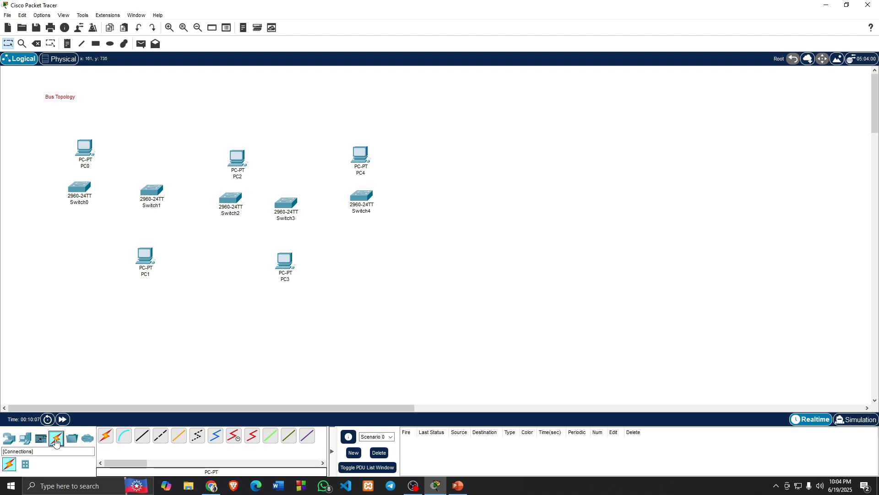
{"action": "left_click", "coordinate": [105, 436]}
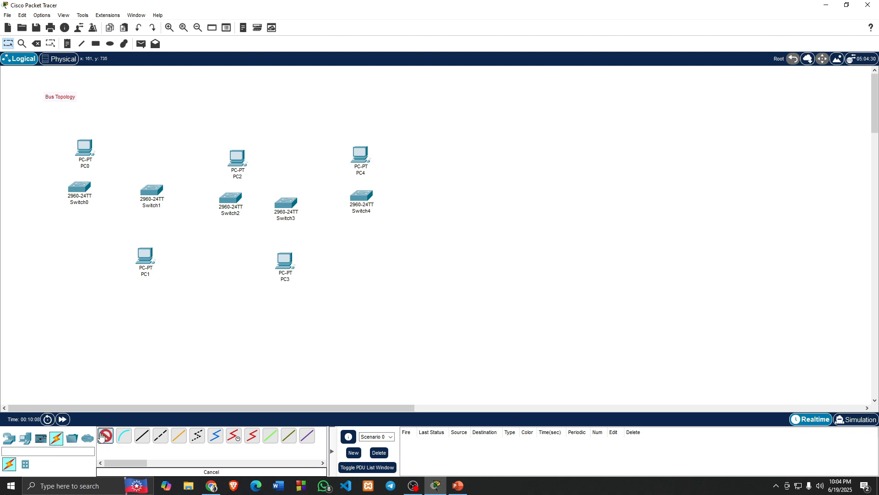
{"action": "left_click", "coordinate": [82, 149]}
{"action": "left_click", "coordinate": [79, 187]}
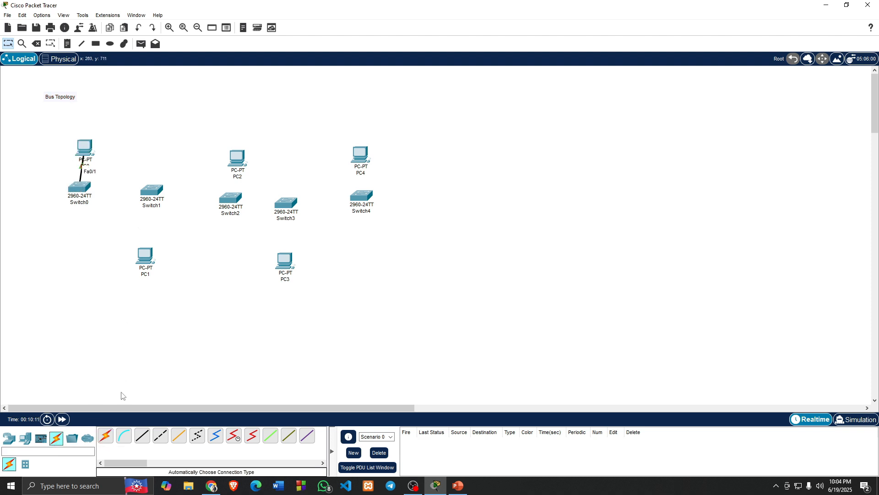
{"action": "left_click", "coordinate": [106, 435]}
{"action": "left_click", "coordinate": [144, 256]}
{"action": "left_click", "coordinate": [151, 192]}
{"action": "left_click", "coordinate": [105, 436]}
{"action": "left_click", "coordinate": [238, 158]}
{"action": "left_click", "coordinate": [230, 198]}
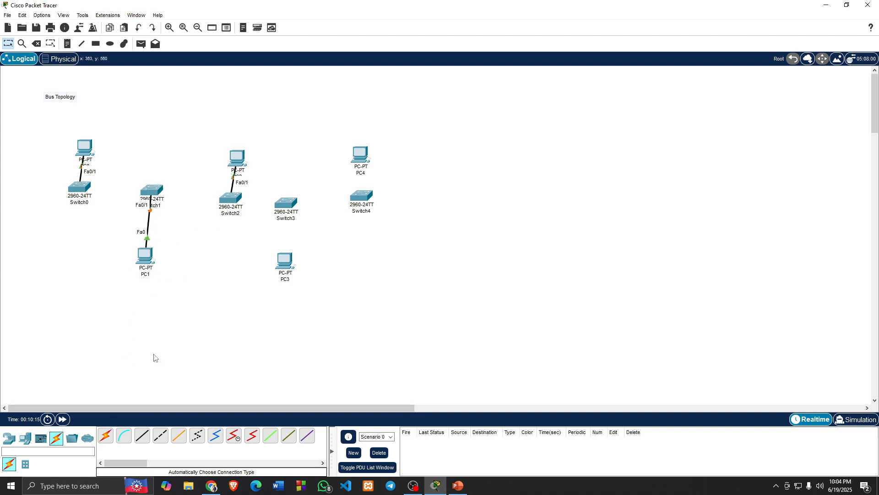
Cable PC3 to Switch3 and PC4 to Switch4 using the automatically chosen connection type.
{"action": "left_click", "coordinate": [106, 435]}
{"action": "left_click", "coordinate": [284, 260]}
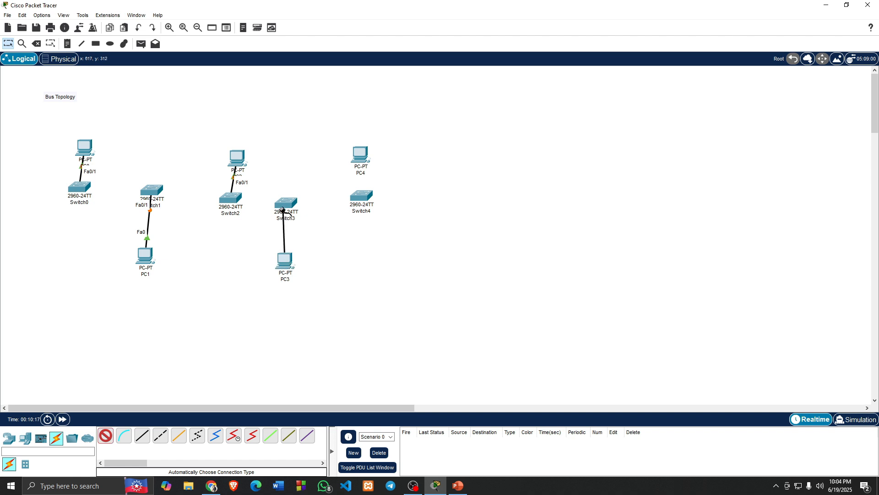
{"action": "left_click", "coordinate": [282, 209]}
{"action": "left_click", "coordinate": [106, 436]}
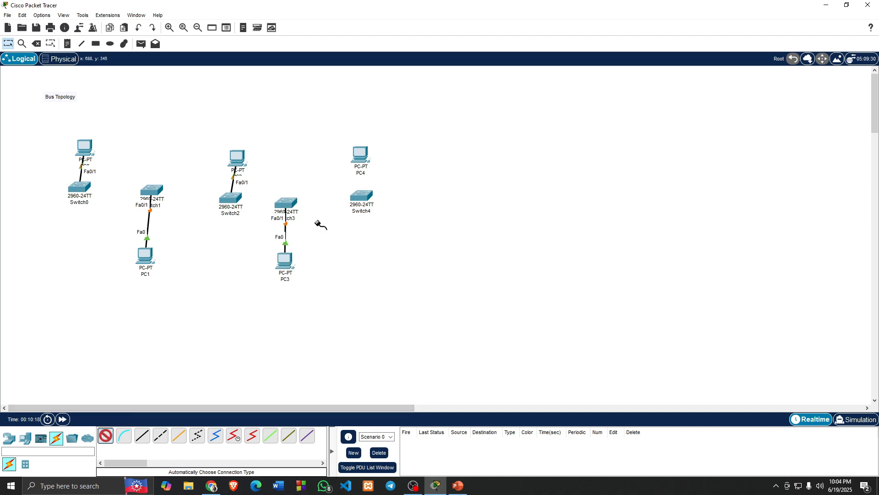
{"action": "left_click", "coordinate": [355, 157]}
{"action": "left_click", "coordinate": [361, 196]}
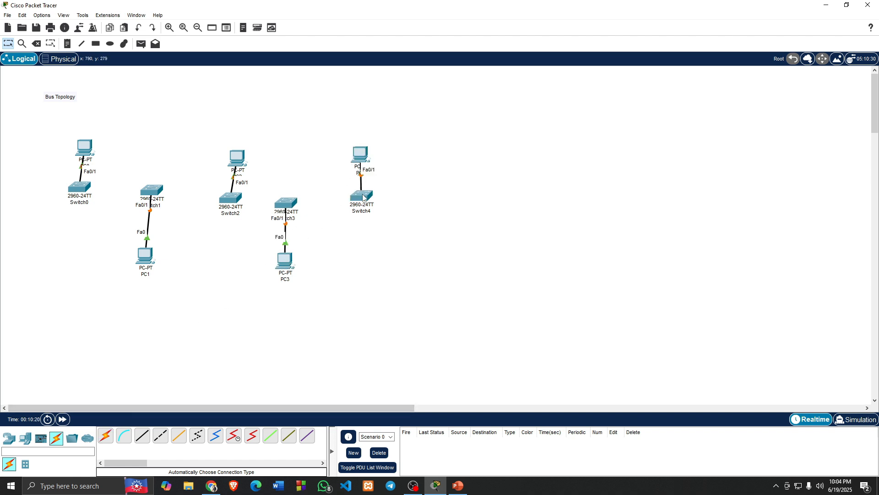
Link Switch0 to Switch1 and Switch1 to Switch2 with automatically chosen cables.
{"action": "left_click", "coordinate": [106, 435]}
{"action": "left_click", "coordinate": [80, 191]}
{"action": "left_click", "coordinate": [141, 198]}
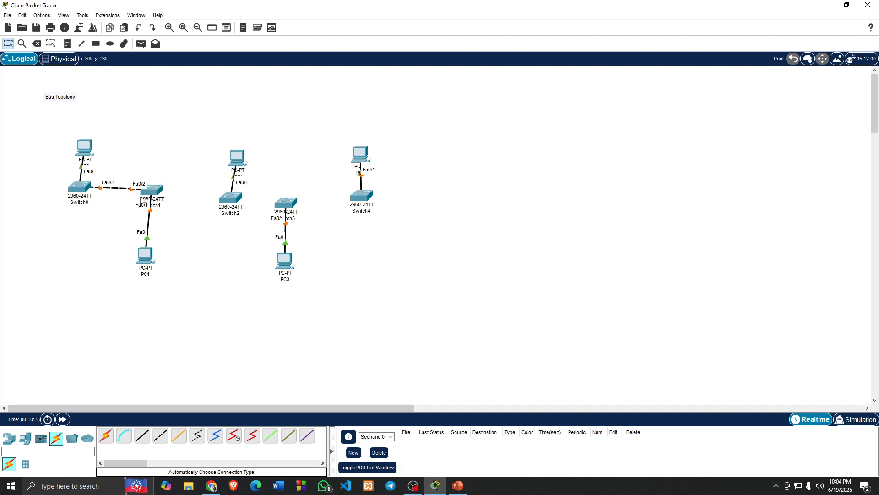
{"action": "left_click", "coordinate": [106, 436]}
{"action": "left_click", "coordinate": [158, 191]}
{"action": "left_click", "coordinate": [229, 198]}
Link Switch2 to Switch3 and Switch3 to Switch4 with automatically chosen cables to complete the backbone.
{"action": "left_click", "coordinate": [106, 436]}
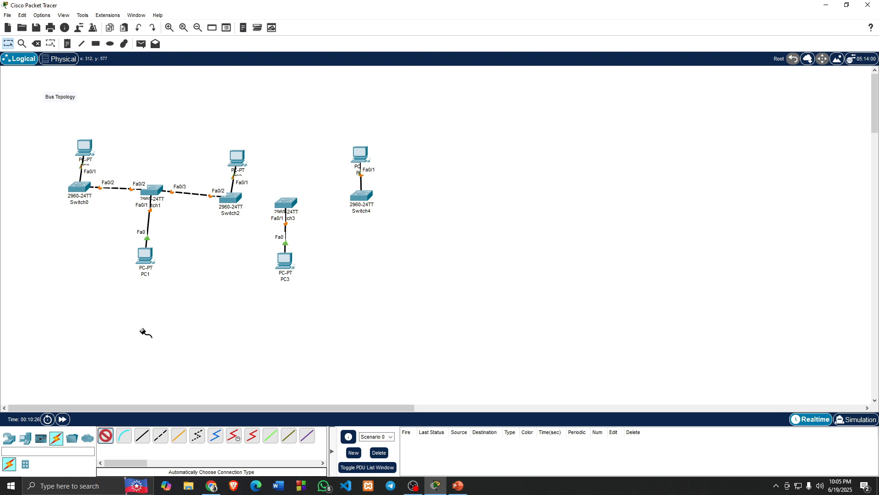
{"action": "left_click", "coordinate": [233, 198]}
{"action": "left_click", "coordinate": [285, 202]}
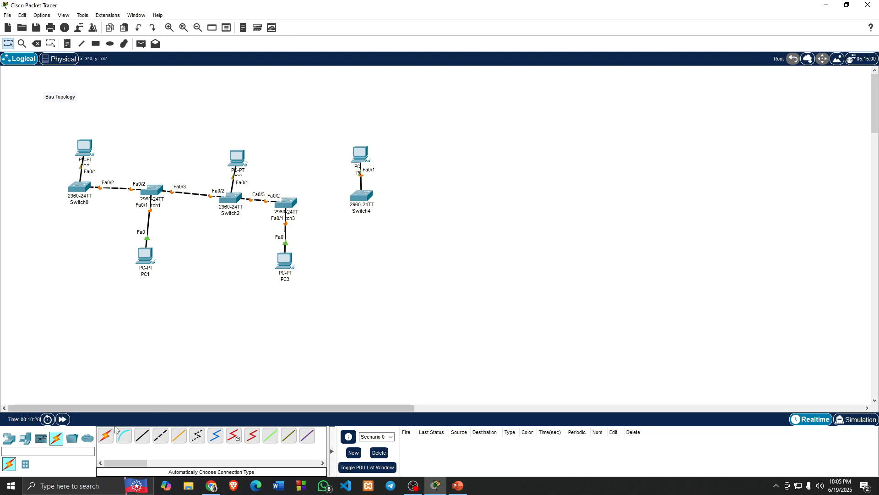
{"action": "left_click", "coordinate": [109, 433]}
{"action": "left_click", "coordinate": [292, 203]}
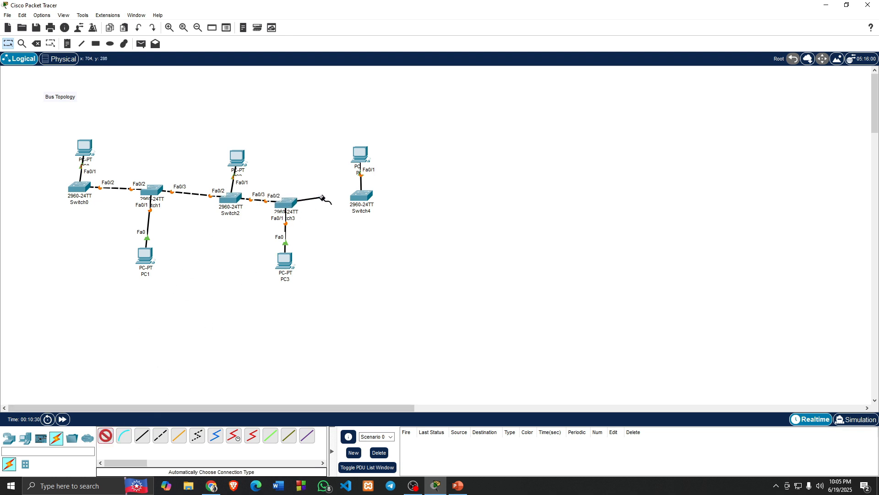
{"action": "left_click", "coordinate": [356, 197]}
Align PC0, PC1, Switch1, Switch2 and PC2 so the switches form a straight line with each PC directly above or below its switch.
{"action": "left_click_drag", "start_coordinate": [88, 150], "coordinate": [83, 144]}
{"action": "left_click_drag", "start_coordinate": [147, 255], "coordinate": [155, 253]}
{"action": "left_click_drag", "start_coordinate": [151, 193], "coordinate": [151, 190]}
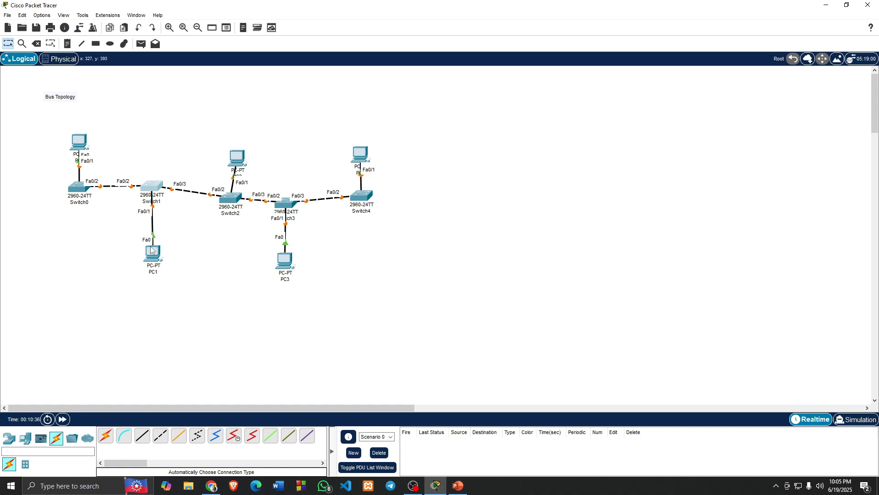
{"action": "left_click_drag", "start_coordinate": [152, 246], "coordinate": [154, 240]}
{"action": "left_click_drag", "start_coordinate": [225, 198], "coordinate": [225, 144]}
{"action": "left_click", "coordinate": [234, 163]}
Align Switch3 and Switch4 with the backbone, center PC3 and PC4 on their switches, and raise PC2 slightly.
{"action": "left_click_drag", "start_coordinate": [280, 204], "coordinate": [287, 186]}
{"action": "left_click_drag", "start_coordinate": [288, 260], "coordinate": [297, 252]}
{"action": "left_click_drag", "start_coordinate": [360, 201], "coordinate": [356, 192]}
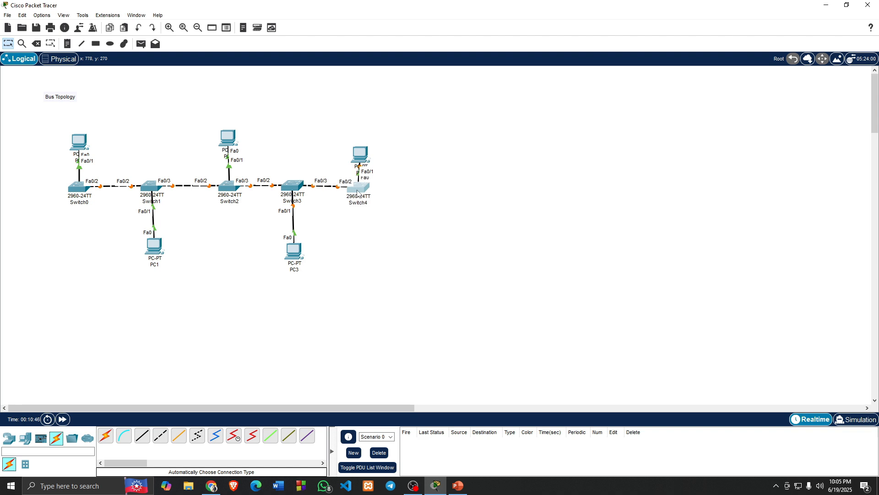
{"action": "left_click_drag", "start_coordinate": [359, 160], "coordinate": [355, 143]}
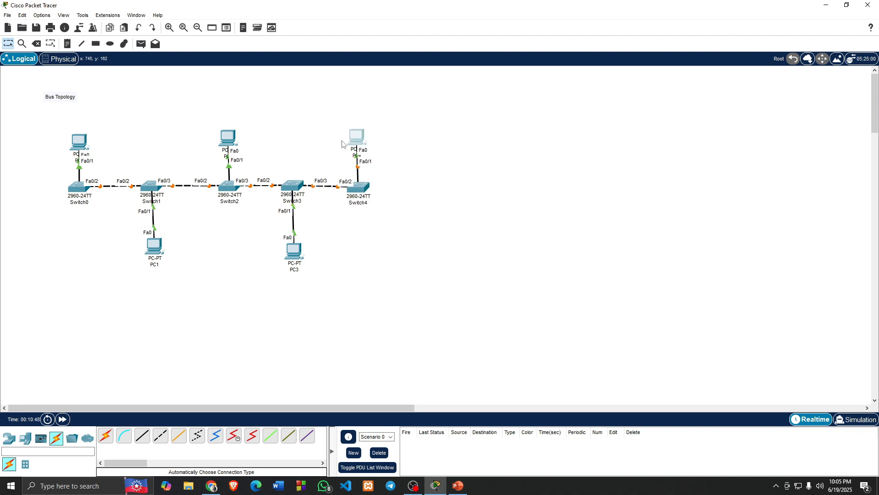
{"action": "left_click_drag", "start_coordinate": [231, 138], "coordinate": [232, 133]}
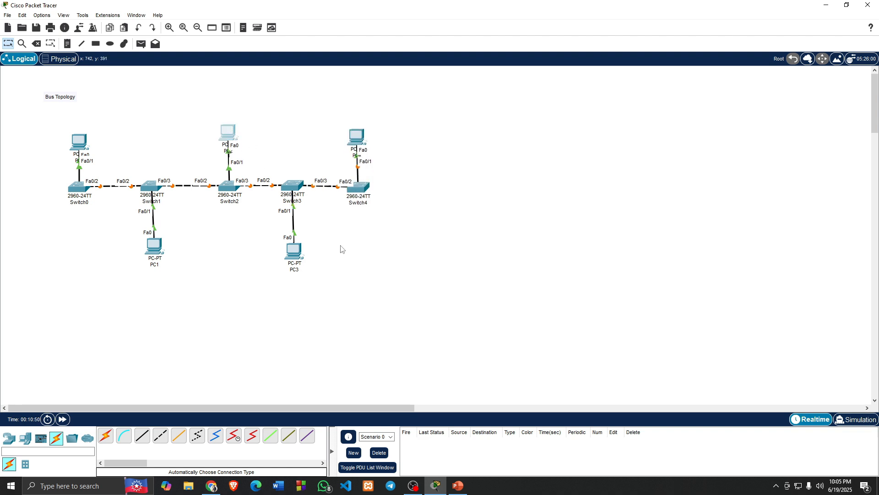
{"action": "left_click", "coordinate": [341, 249]}
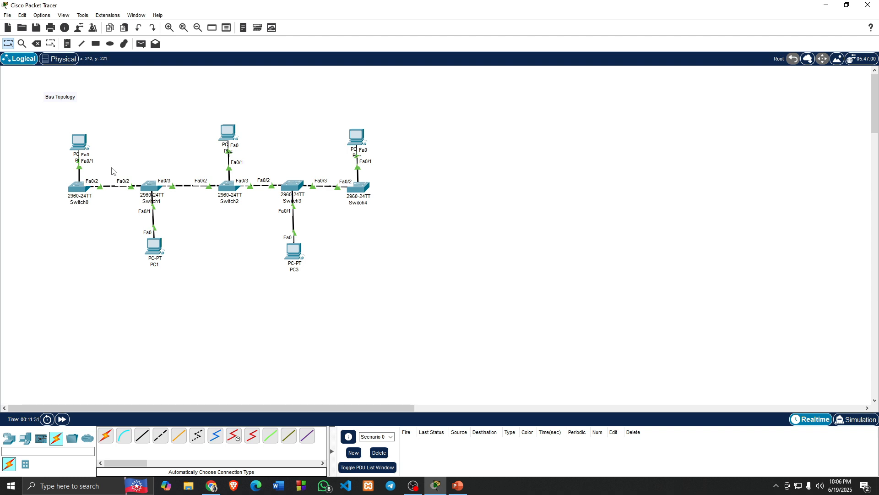
Add a text note reading 192.168.0.0 and center it below the topology.
{"action": "left_click", "coordinate": [67, 44]}
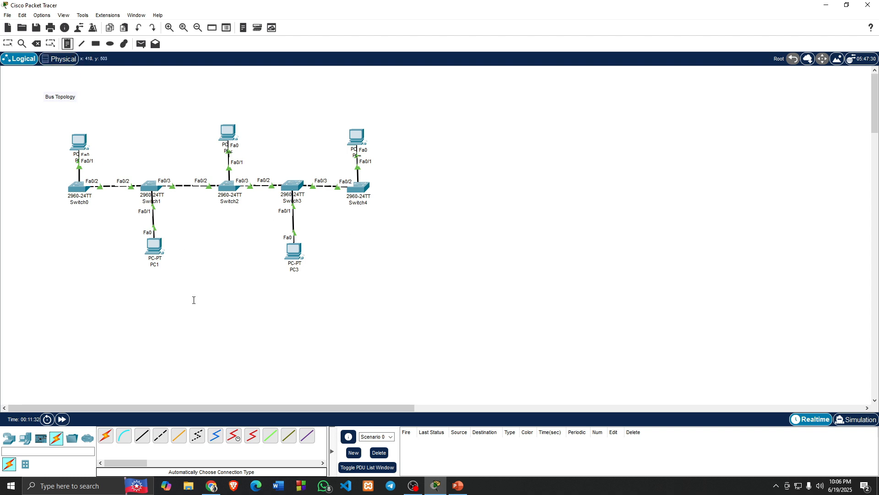
{"action": "left_click", "coordinate": [163, 307]}
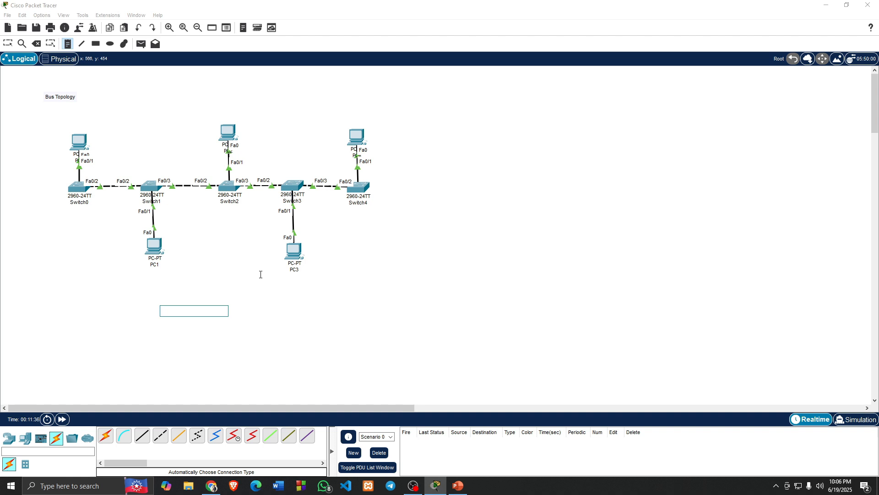
{"action": "type", "text": "192.168.0.0"}
{"action": "left_click", "coordinate": [8, 44]}
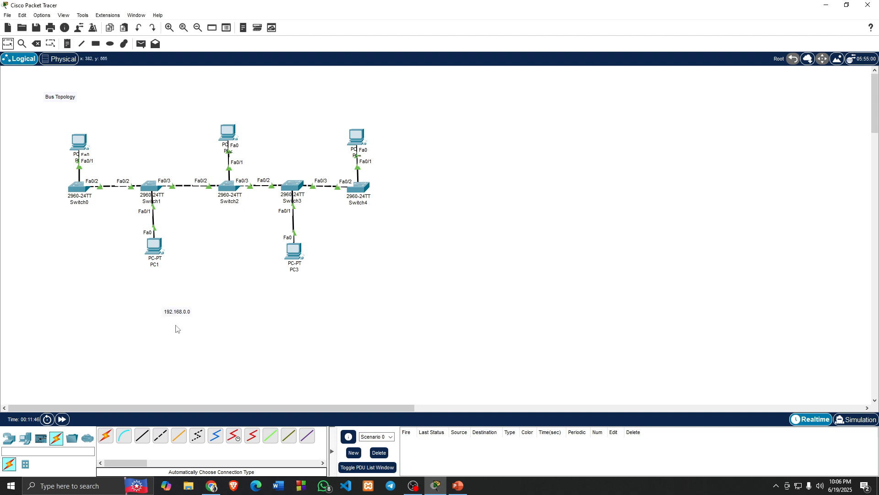
{"action": "left_click_drag", "start_coordinate": [176, 314], "coordinate": [211, 301]}
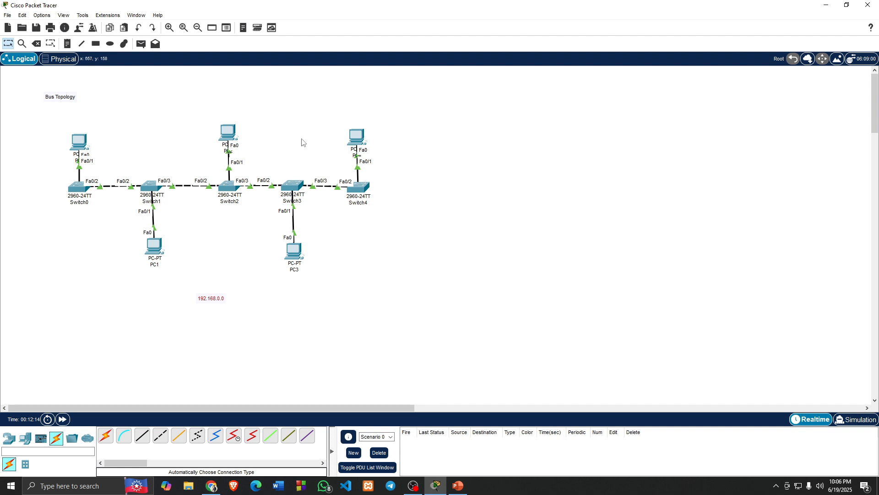
Open PC0's IP Configuration and set its default gateway to 192.168.0.1.
{"action": "left_click", "coordinate": [81, 146]}
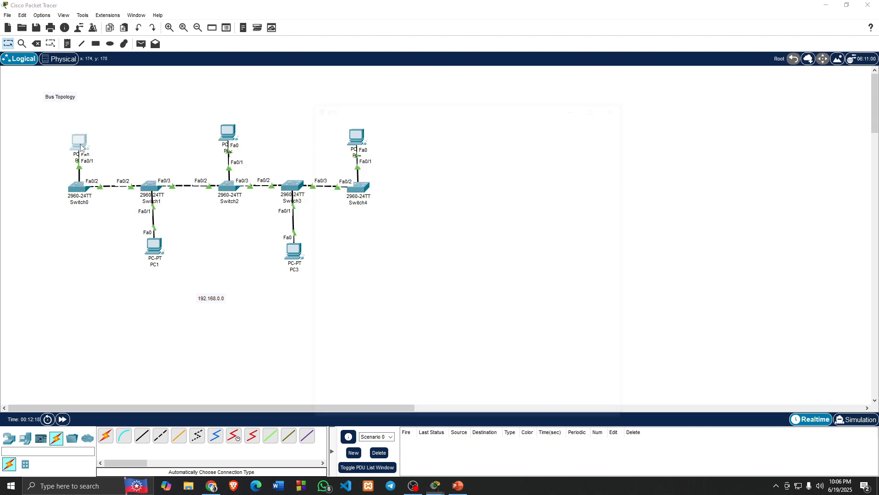
{"action": "left_click", "coordinate": [383, 125]}
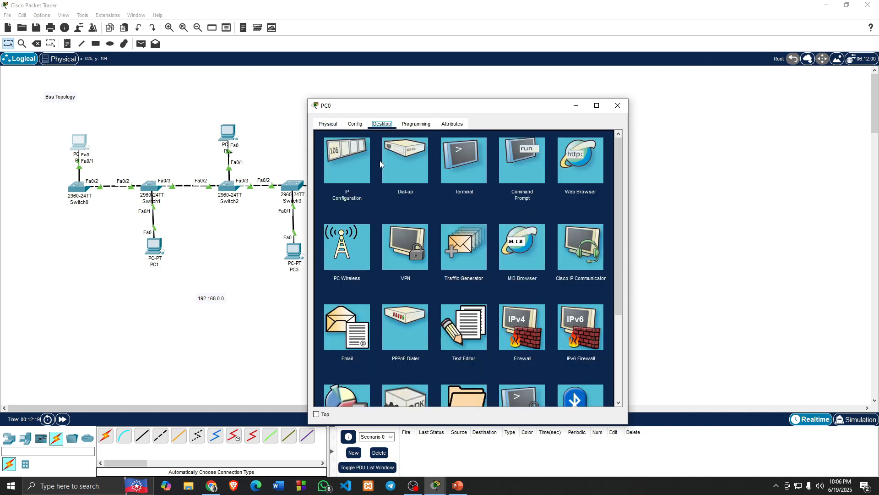
{"action": "left_click", "coordinate": [355, 169]}
{"action": "left_click_drag", "start_coordinate": [449, 109], "coordinate": [533, 70]}
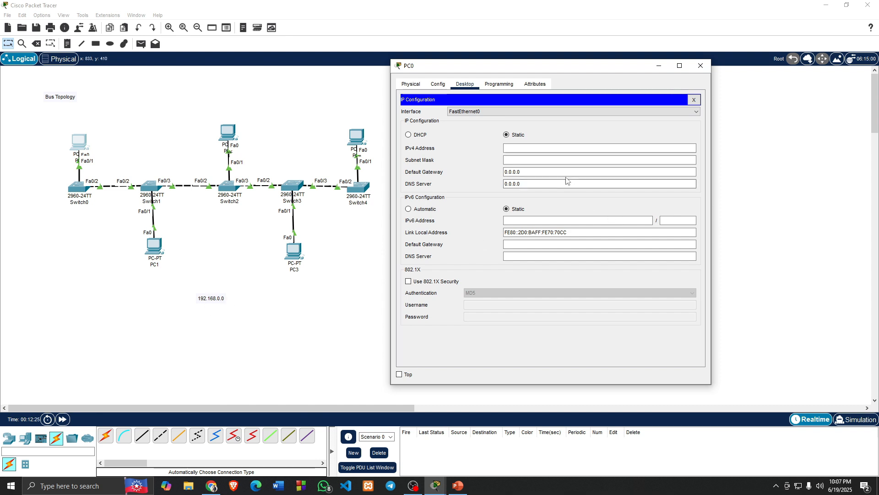
{"action": "left_click", "coordinate": [539, 148]}
{"action": "left_click_drag", "start_coordinate": [528, 174], "coordinate": [505, 173]}
{"action": "key", "text": "BackSpace"}
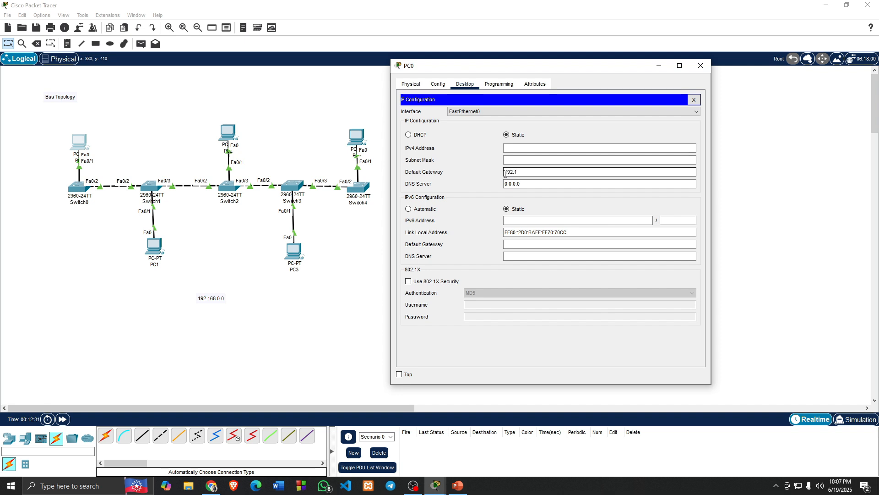
{"action": "type", "text": "192.168.0.1"}
Give PC0 the IPv4 address 192.168.0.2 with subnet mask 255.255.255.0, and close its window.
{"action": "key", "text": "ctrl+a"}
{"action": "key", "text": "ctrl+c"}
{"action": "left_click", "coordinate": [558, 158]}
{"action": "left_click", "coordinate": [557, 149]}
{"action": "key", "text": "ctrl+v"}
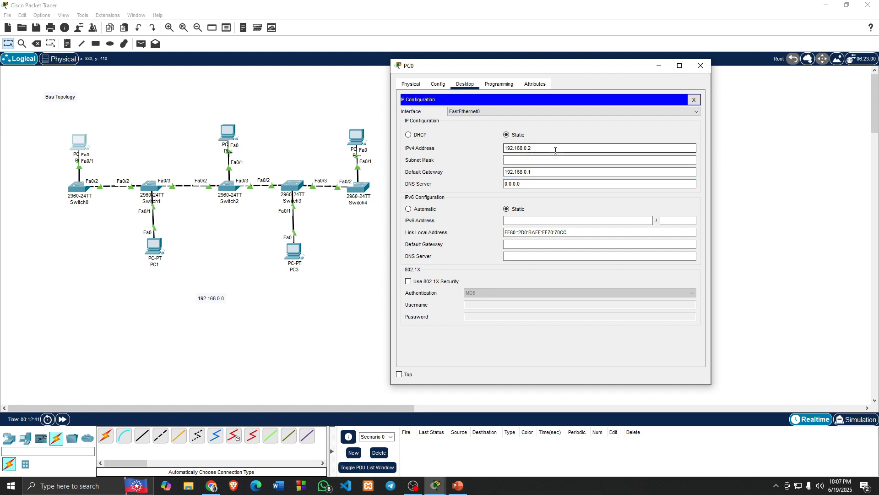
{"action": "left_click", "coordinate": [515, 162]}
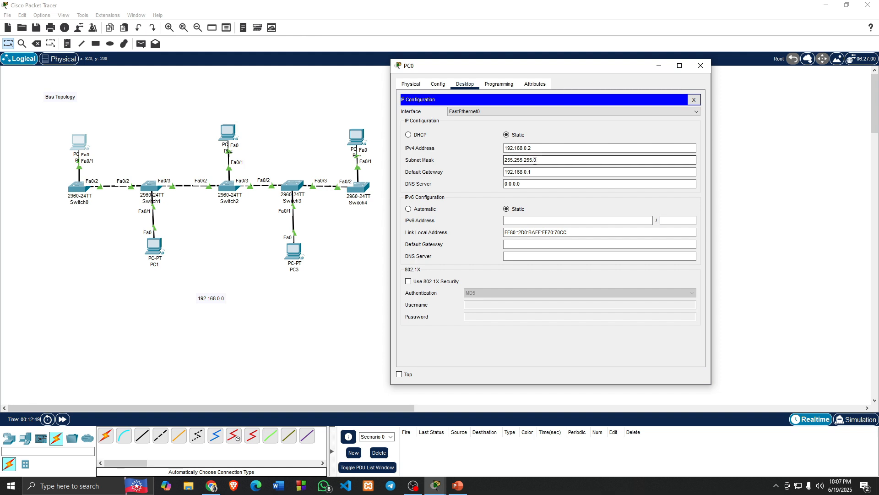
{"action": "left_click", "coordinate": [701, 66]}
Give PC1 the IPv4 address 192.168.0.3, subnet mask 255.255.255.0 and default gateway 192.168.0.1, and close its window.
{"action": "left_click", "coordinate": [155, 246]}
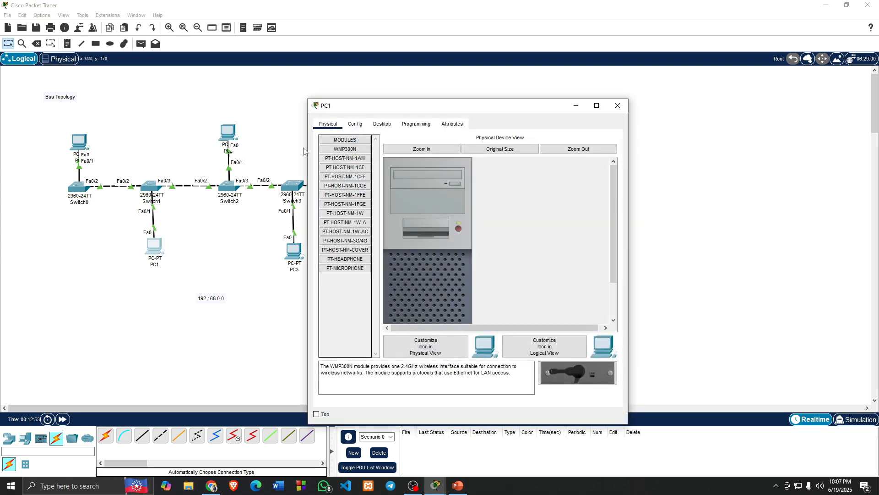
{"action": "left_click", "coordinate": [382, 124]}
{"action": "left_click", "coordinate": [336, 160]}
{"action": "left_click", "coordinate": [450, 188]}
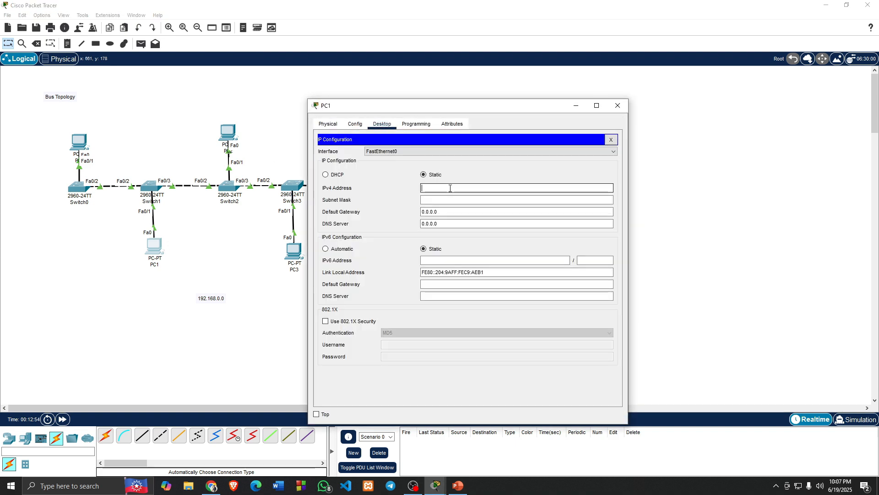
{"action": "type", "text": "192.168.0.1"}
{"action": "key", "text": "Tab"}
{"action": "key", "text": "Tab"}
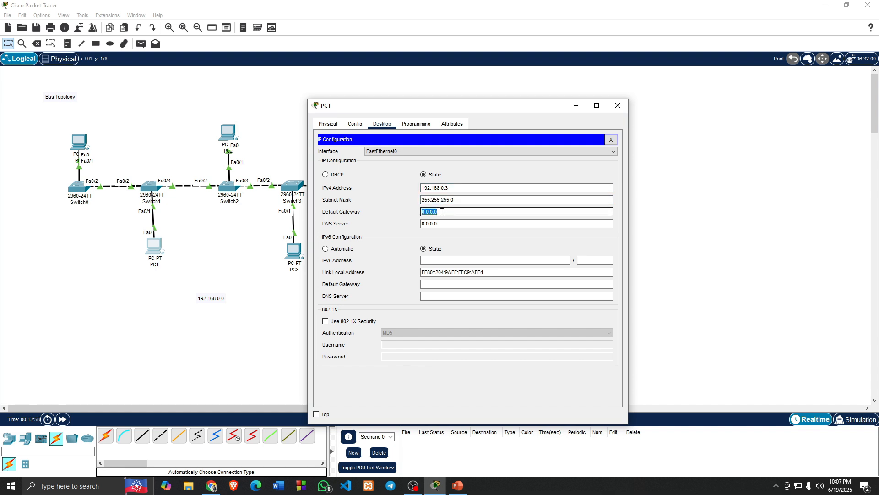
{"action": "type", "text": "192.168.0.1"}
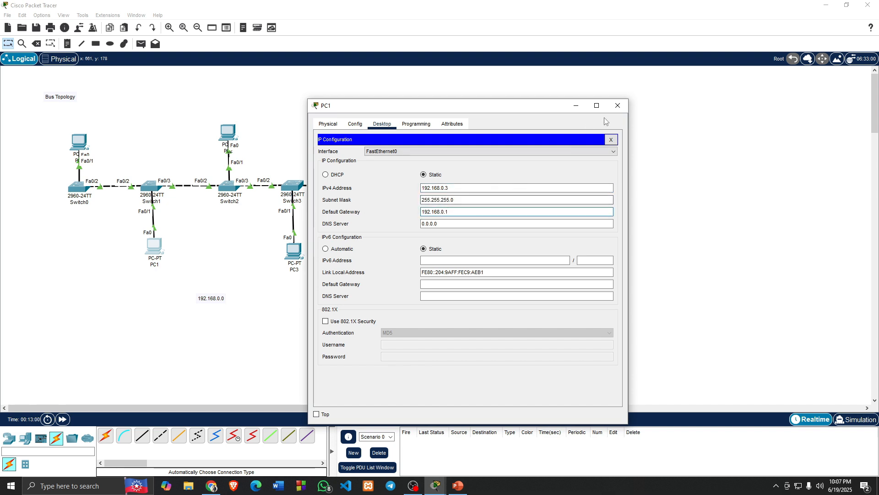
{"action": "left_click", "coordinate": [618, 105]}
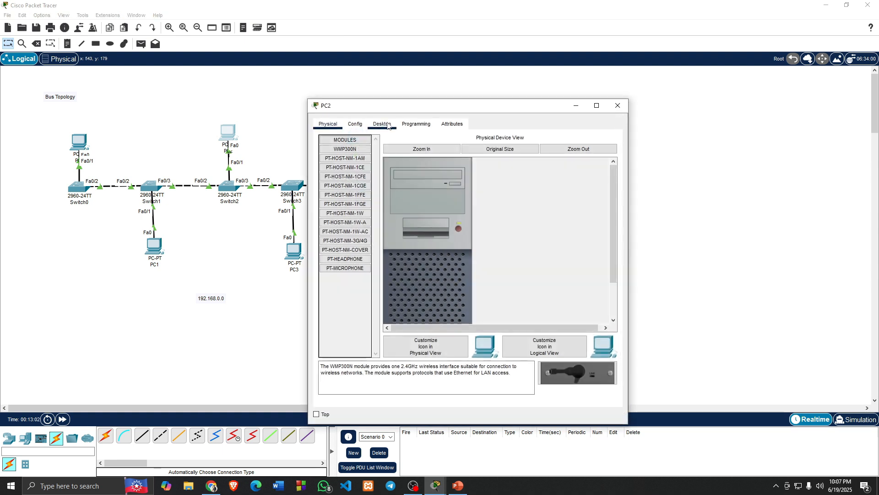
Give PC2 the IPv4 address 192.168.0.4, subnet mask 255.255.255.0 and default gateway 192.168.0.1, and close its window.
{"action": "left_click", "coordinate": [383, 125]}
{"action": "left_click", "coordinate": [363, 151]}
{"action": "left_click", "coordinate": [457, 189]}
{"action": "type", "text": "192.168.0.1"}
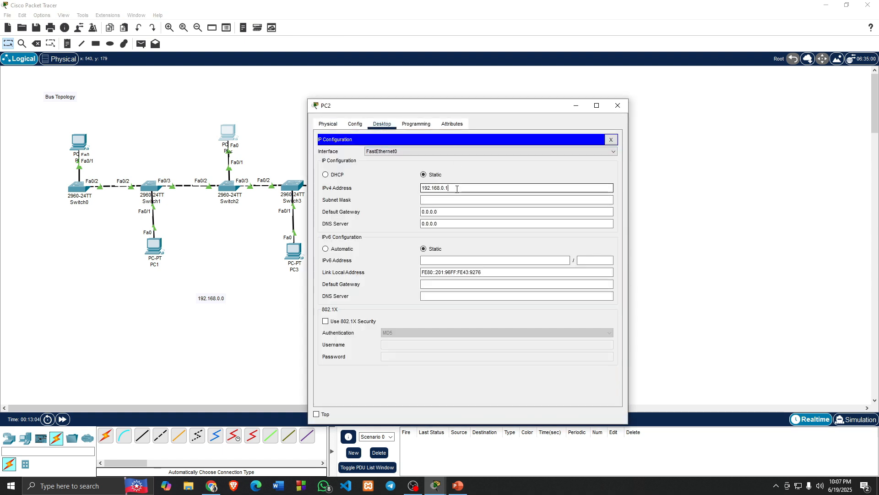
{"action": "key", "text": "BackSpace"}
{"action": "type", "text": "4"}
{"action": "left_click", "coordinate": [459, 202]}
{"action": "left_click", "coordinate": [457, 213]}
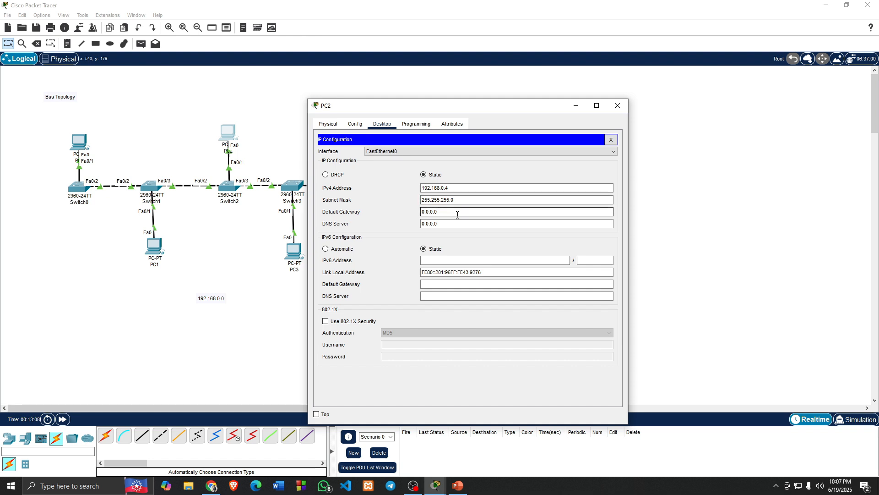
{"action": "type", "text": "192.168.0.1"}
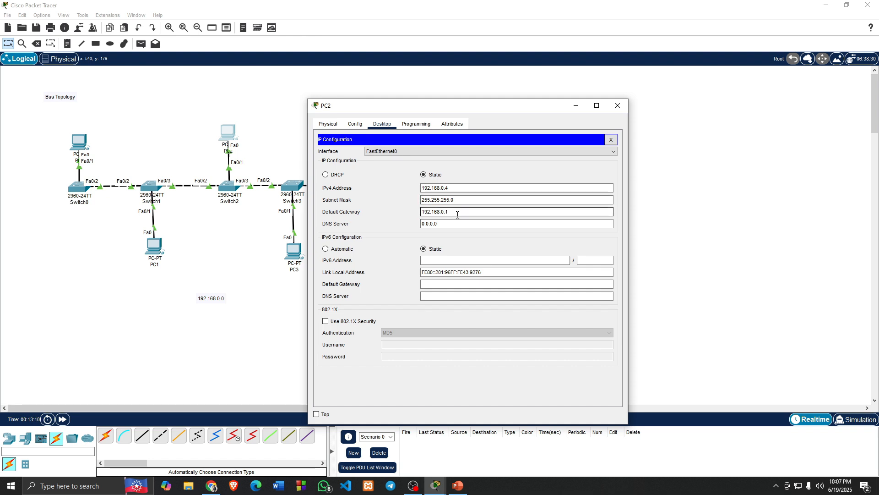
{"action": "left_click", "coordinate": [618, 105]}
Give PC3 the IPv4 address 192.168.0.5, subnet mask 255.255.255.0 and default gateway 192.168.0.1, and close its window.
{"action": "left_click", "coordinate": [293, 251]}
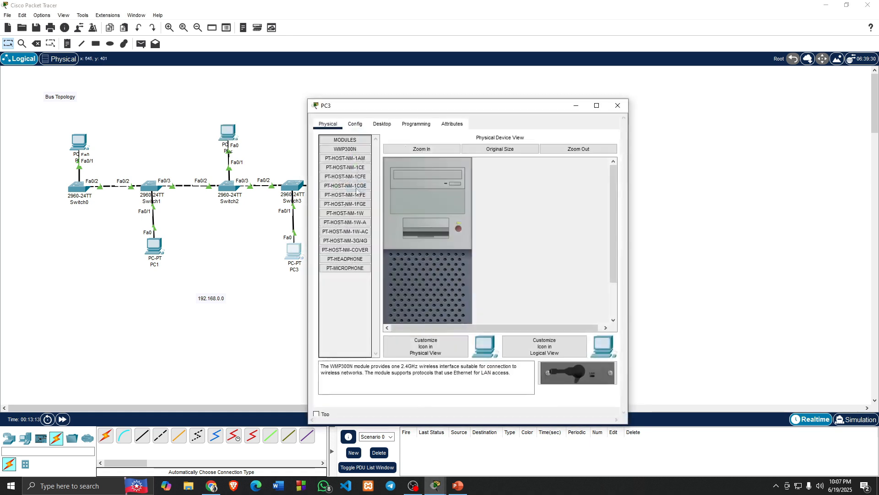
{"action": "left_click", "coordinate": [382, 124]}
{"action": "left_click", "coordinate": [371, 159]}
{"action": "left_click", "coordinate": [451, 188]}
{"action": "type", "text": "192.168.0.1"}
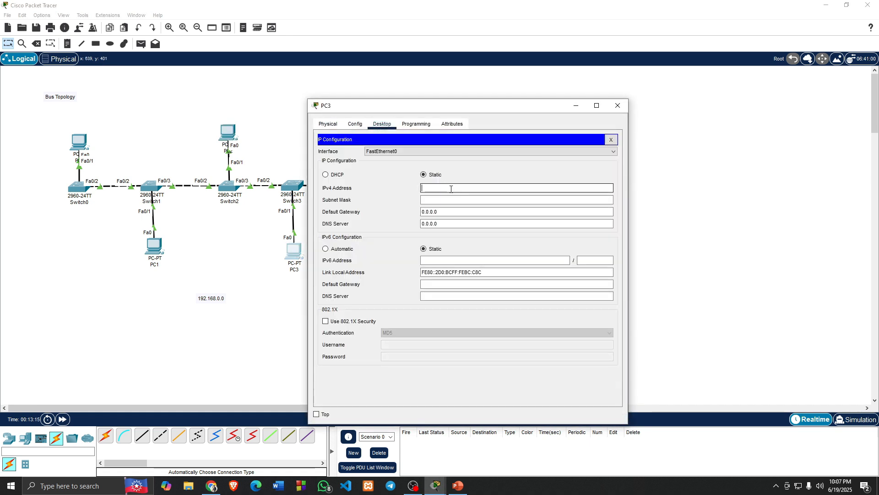
{"action": "key", "text": "BackSpace"}
{"action": "type", "text": "5"}
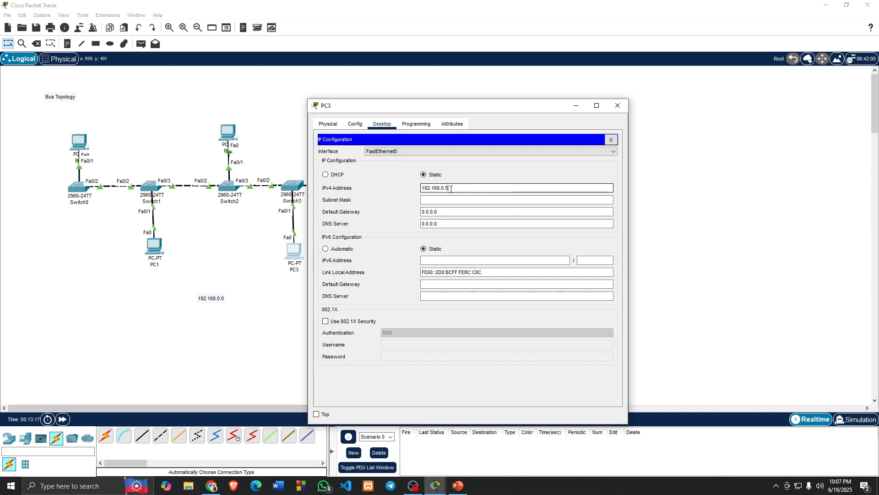
{"action": "left_click", "coordinate": [452, 199]}
{"action": "left_click", "coordinate": [453, 210]}
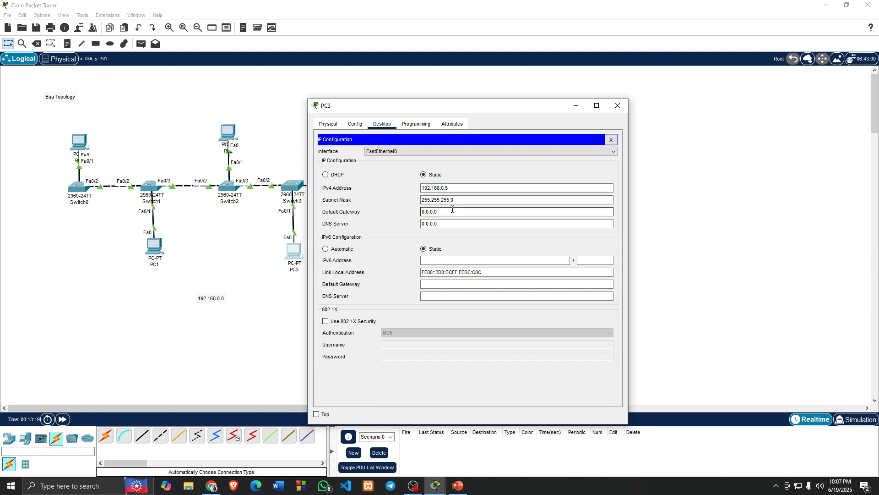
{"action": "double_click", "coordinate": [452, 209]}
{"action": "type", "text": "192.168.0.1"}
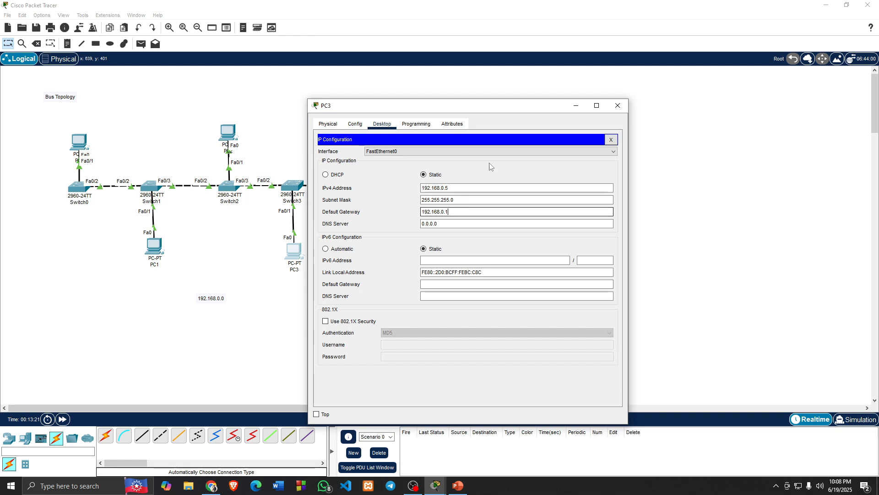
{"action": "left_click", "coordinate": [616, 106]}
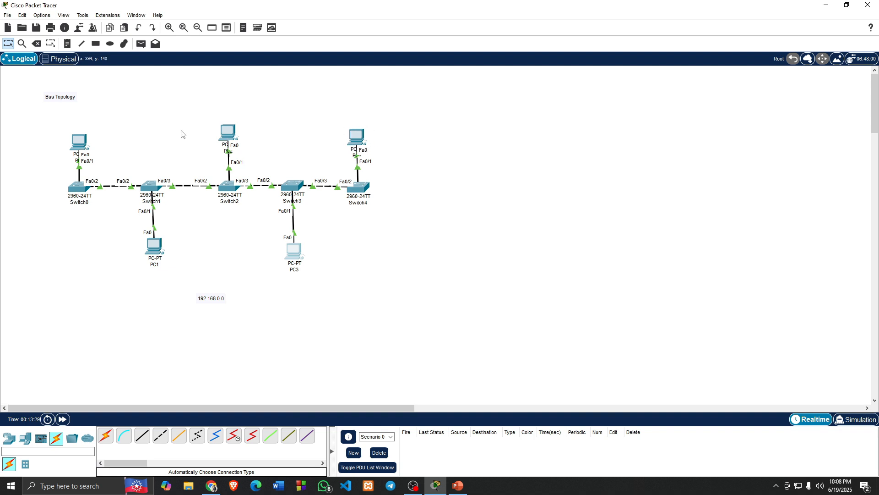
Try to send a simple PDU from PC2 to PC4, and send it to PC3 instead.
{"action": "left_click", "coordinate": [141, 44]}
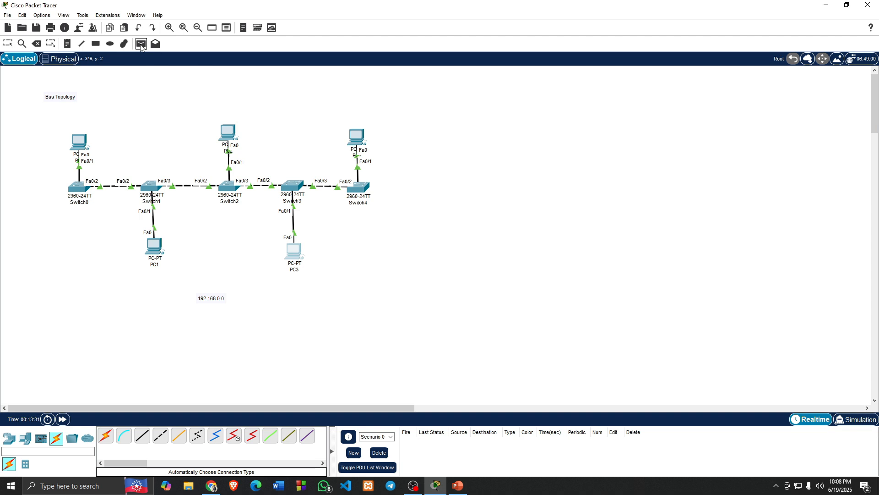
{"action": "left_click", "coordinate": [228, 131]}
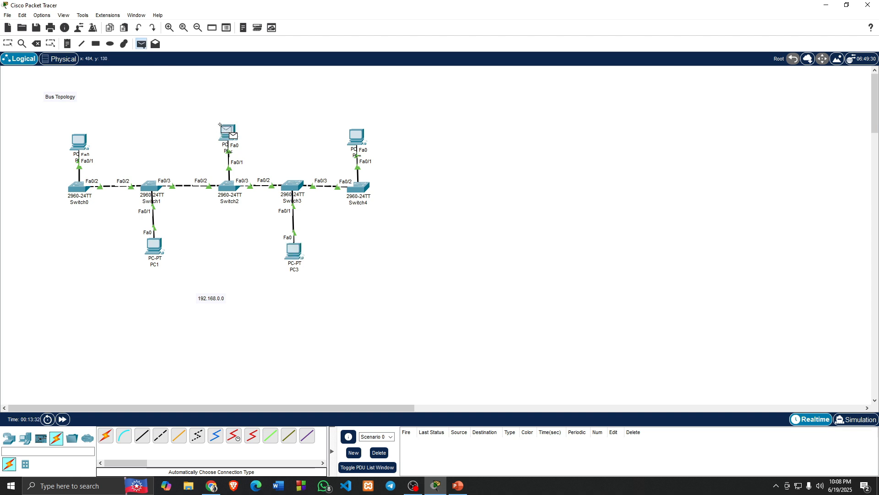
{"action": "left_click", "coordinate": [355, 136]}
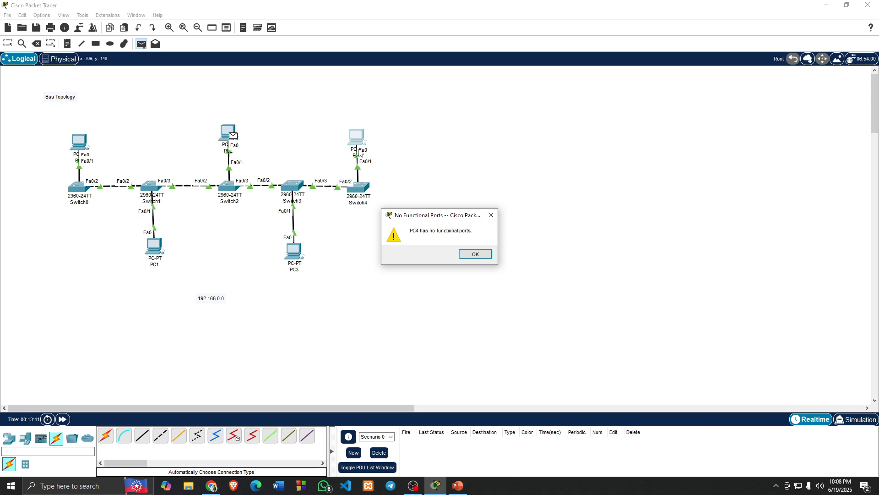
{"action": "left_click", "coordinate": [491, 215]}
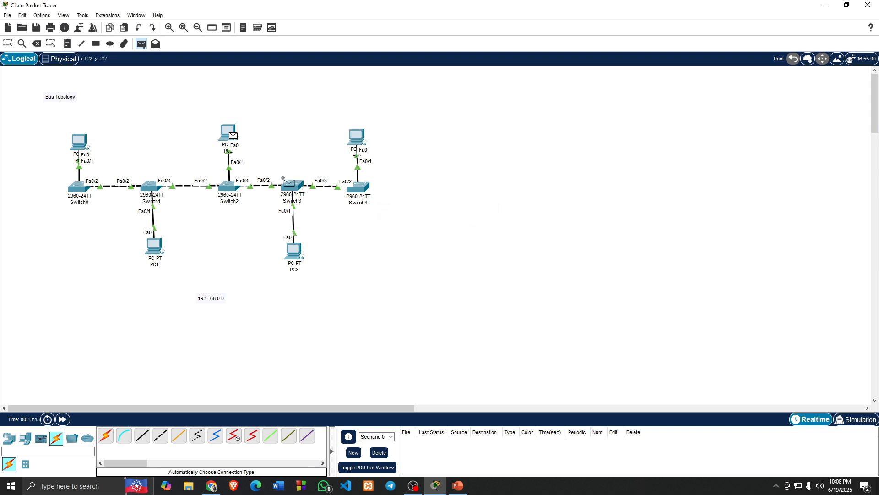
{"action": "left_click", "coordinate": [292, 249]}
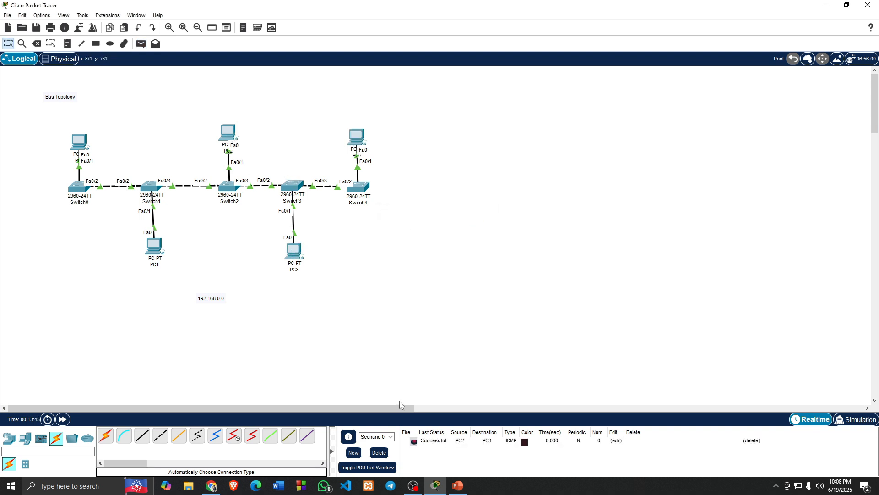
Test connectivity by sending a simple PDU from PC2 to PC0.
{"action": "left_click", "coordinate": [141, 43]}
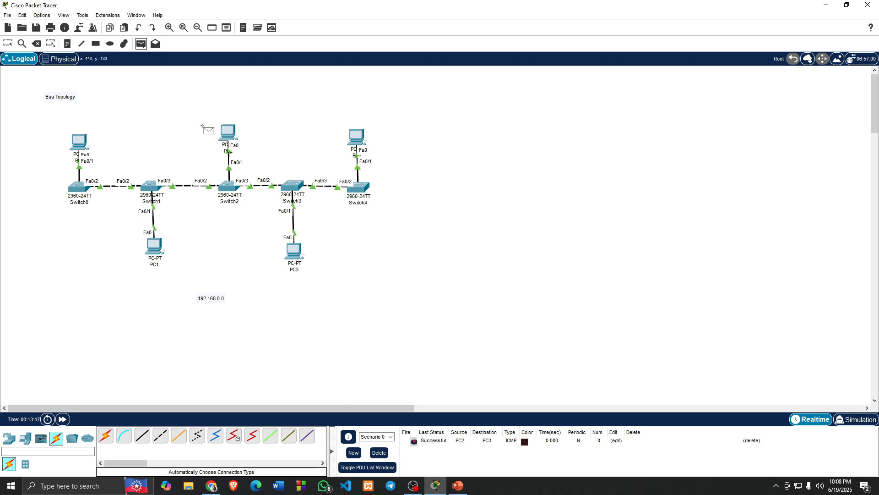
{"action": "left_click", "coordinate": [227, 132]}
{"action": "left_click", "coordinate": [79, 141]}
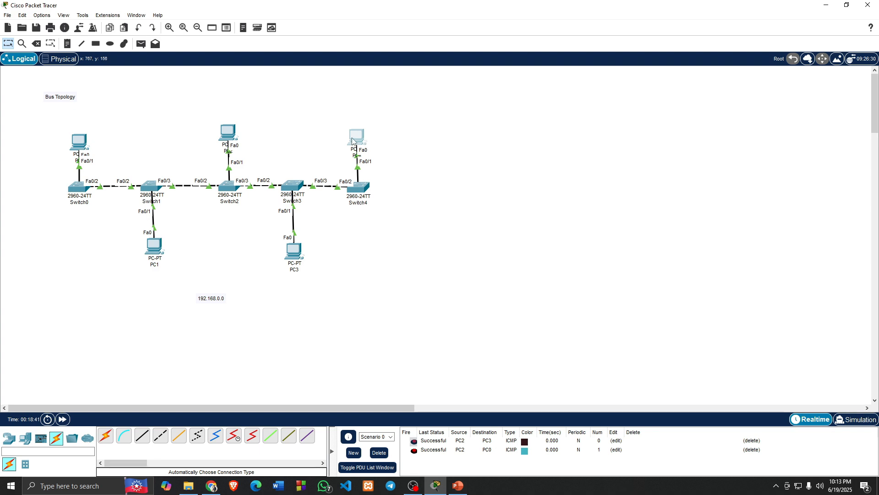
Give PC4 the IPv4 address 192.168.0.6, subnet mask 255.255.255.0 and default gateway 192.168.0.1, and close its window.
{"action": "left_click", "coordinate": [353, 139]}
{"action": "left_click", "coordinate": [355, 177]}
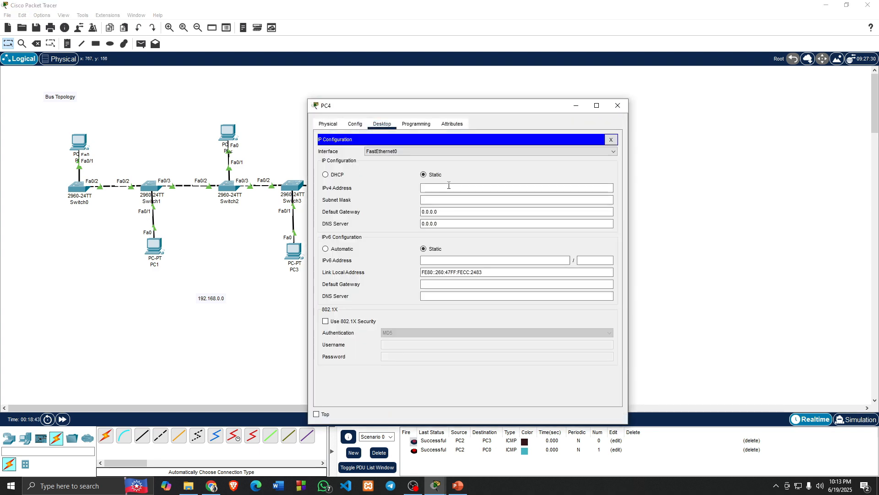
{"action": "left_click", "coordinate": [451, 187]}
{"action": "type", "text": "192"}
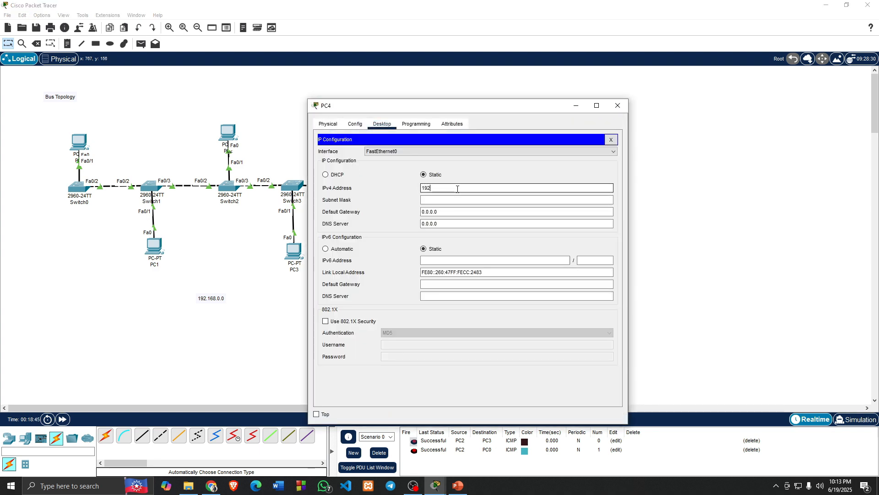
{"action": "type", "text": ".168.0.6"}
{"action": "key", "text": "Tab"}
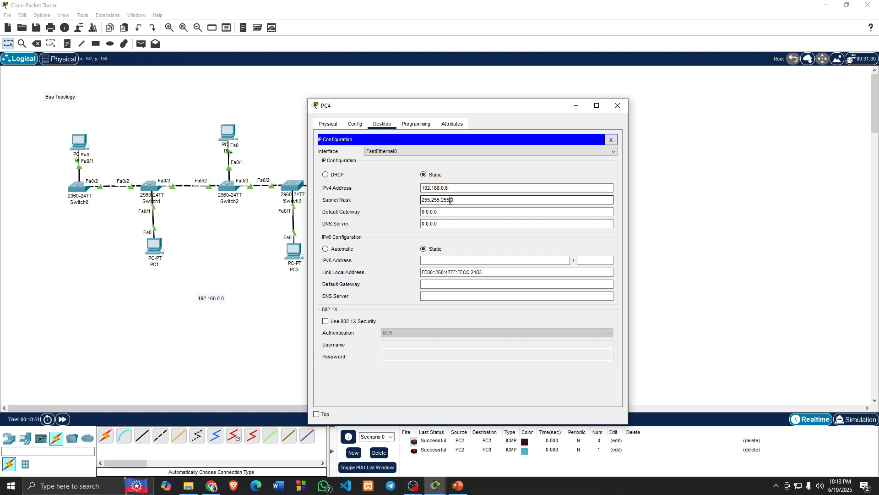
{"action": "key", "text": "Tab"}
{"action": "key", "text": "BackSpace"}
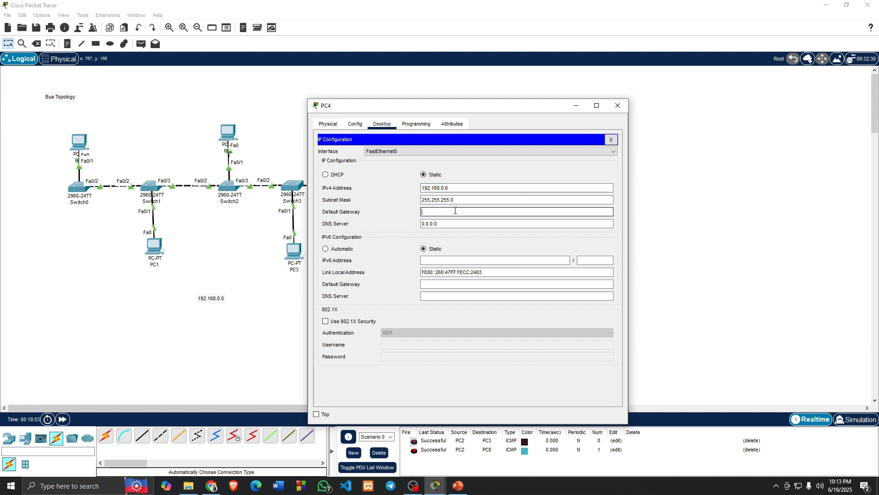
{"action": "type", "text": "192.168.0.1"}
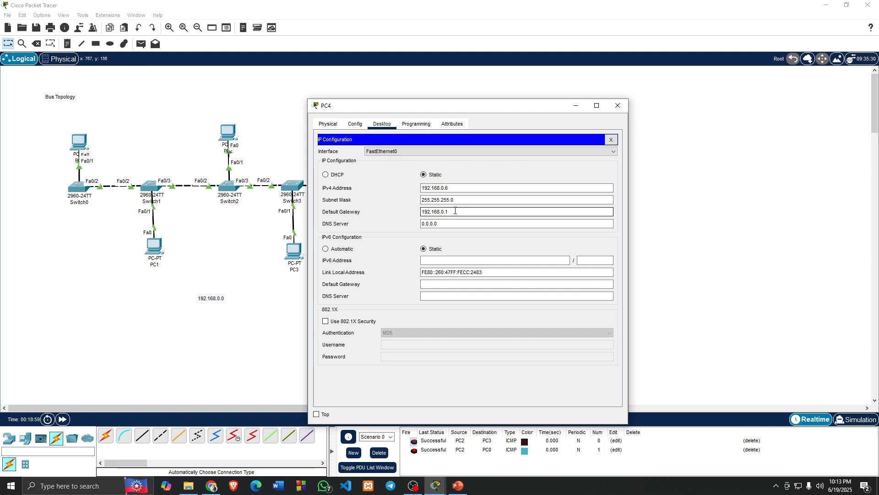
{"action": "left_click", "coordinate": [618, 105]}
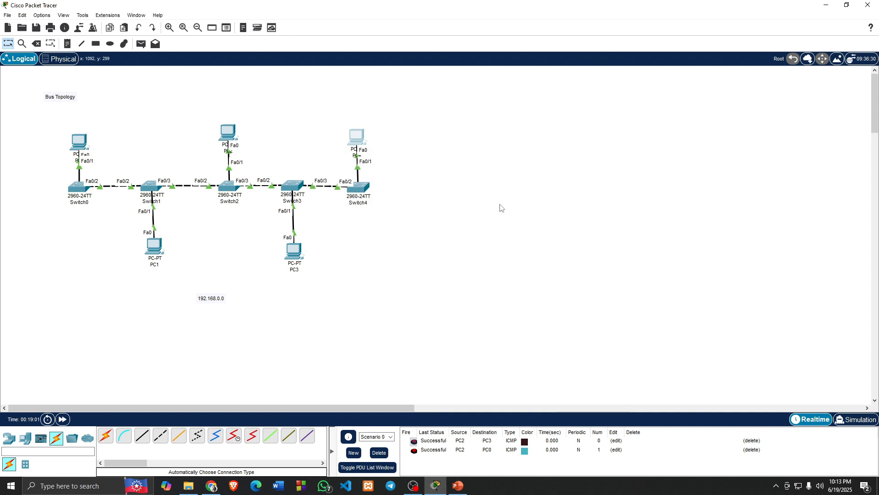
Test PC4's new configuration by sending a simple PDU to it from PC2.
{"action": "left_click", "coordinate": [141, 43]}
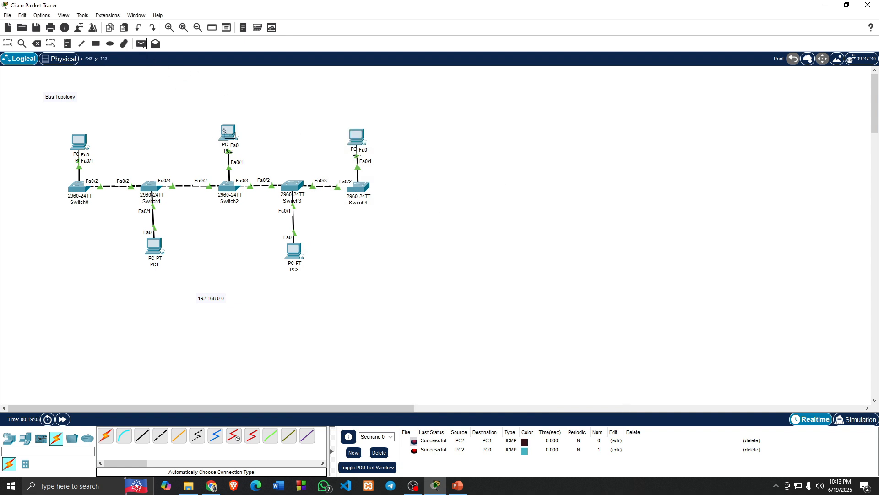
{"action": "left_click", "coordinate": [224, 131]}
{"action": "left_click", "coordinate": [354, 136]}
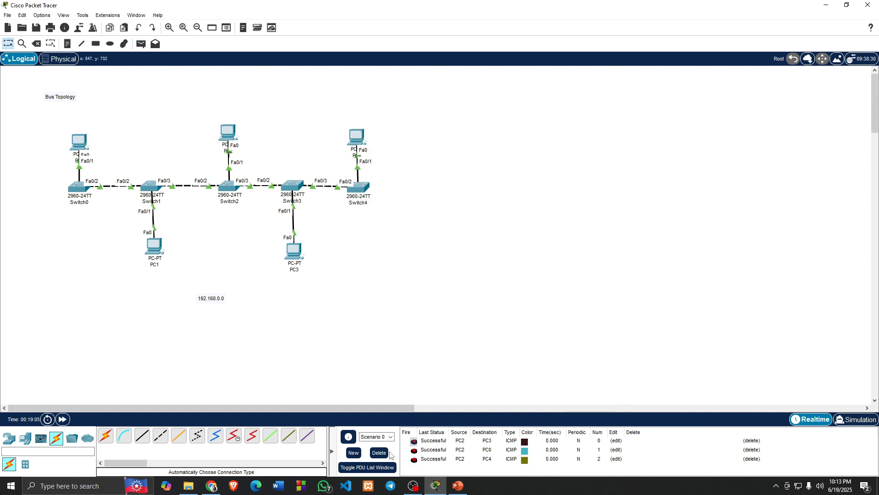
Delete the scenario's existing PDUs and send a simple PDU from PC0 to PC4, end to end across the bus.
{"action": "left_click", "coordinate": [379, 453]}
{"action": "left_click", "coordinate": [141, 44]}
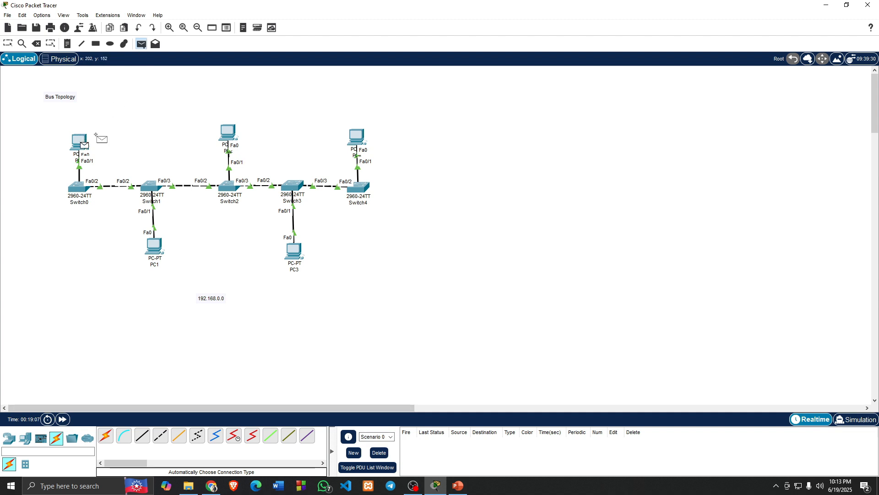
{"action": "left_click", "coordinate": [357, 137]}
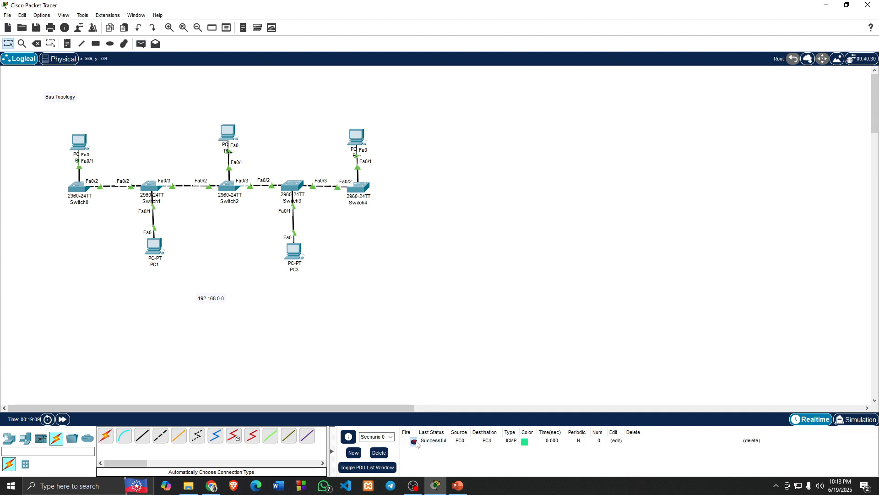
Clear the PDU scenario and move the 192.168.0.0 note slightly up, closer to the topology.
{"action": "left_click", "coordinate": [383, 453]}
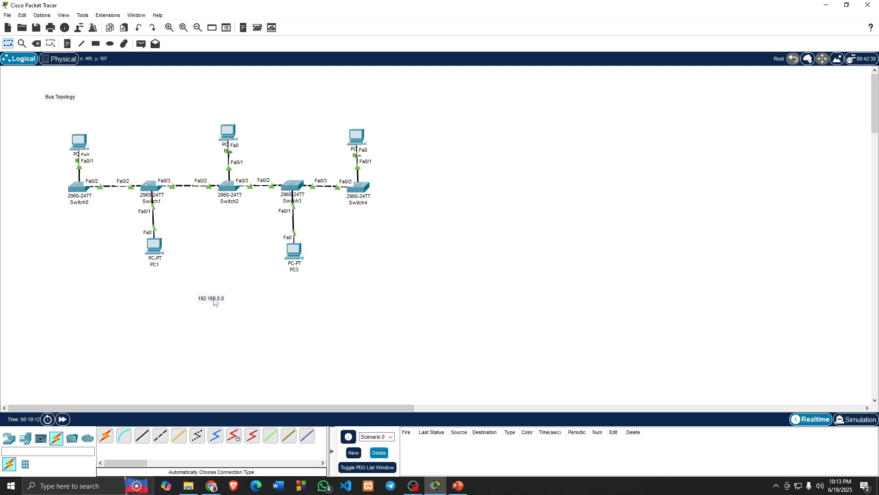
{"action": "left_click_drag", "start_coordinate": [214, 301], "coordinate": [215, 288]}
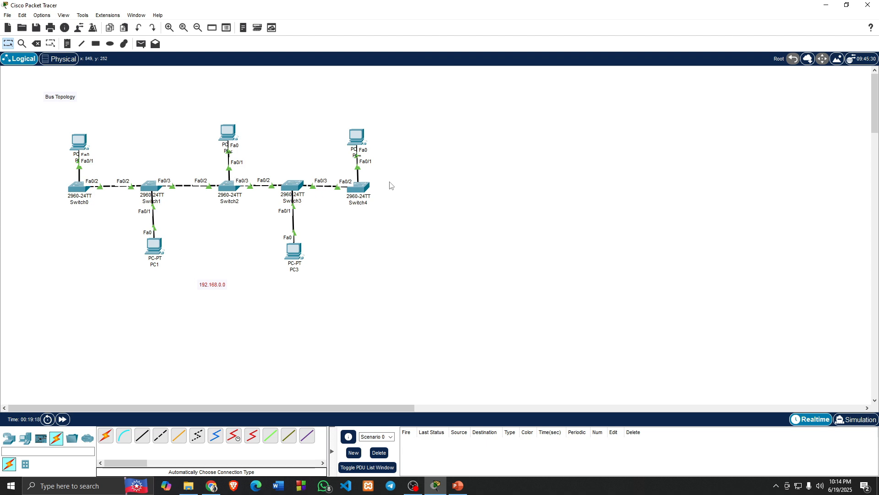
Switch to the PowerPoint presentation and review the Topology list and Bus Topology slides.
{"action": "left_click", "coordinate": [458, 485]}
{"action": "scroll", "coordinate": [356, 224], "scroll_direction": "up", "scroll_amount": 1}
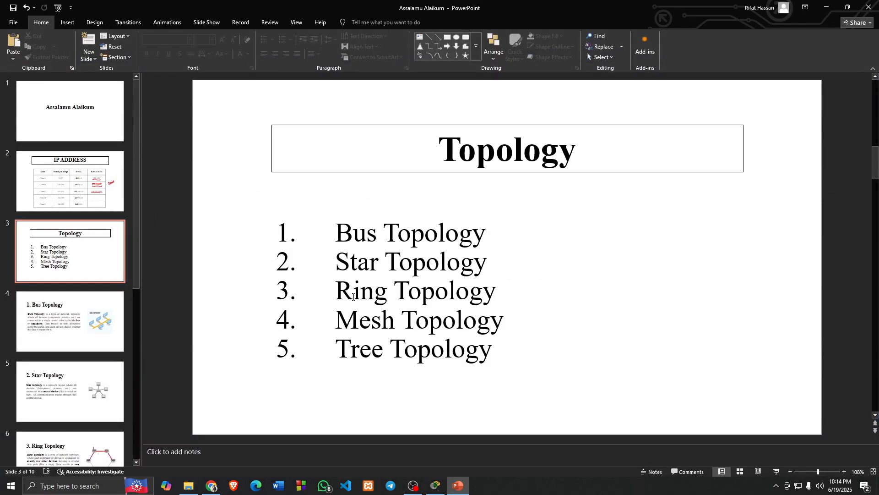
{"action": "scroll", "coordinate": [374, 352], "scroll_direction": "down", "scroll_amount": 2}
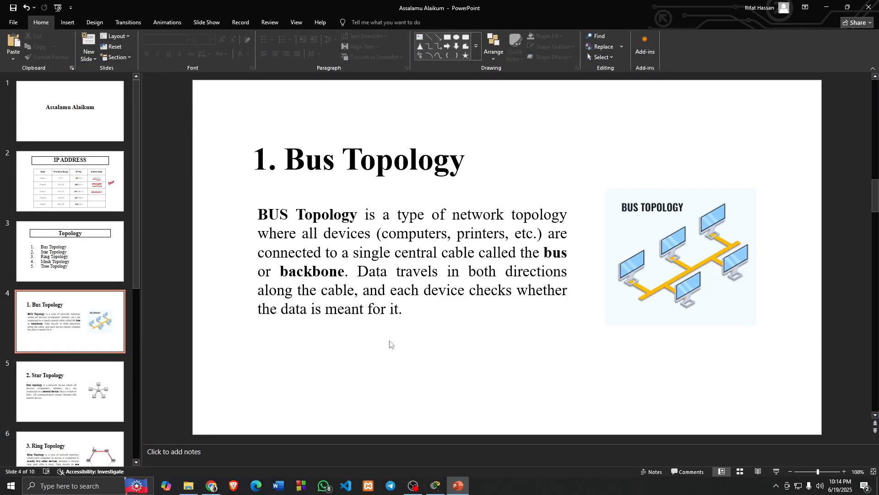
Review the Ring, Mesh and Tree Topology slides, ending on the Routing slide.
{"action": "scroll", "coordinate": [562, 267], "scroll_direction": "down", "scroll_amount": 1}
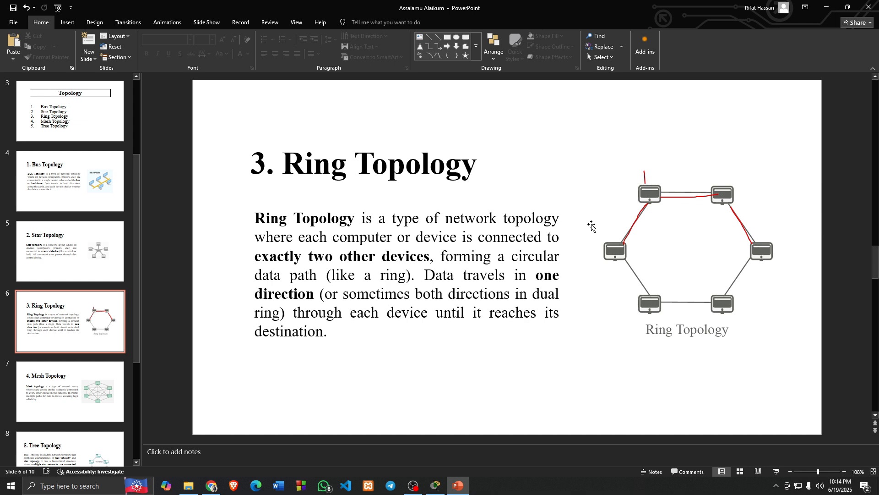
{"action": "scroll", "coordinate": [592, 225], "scroll_direction": "down", "scroll_amount": 1}
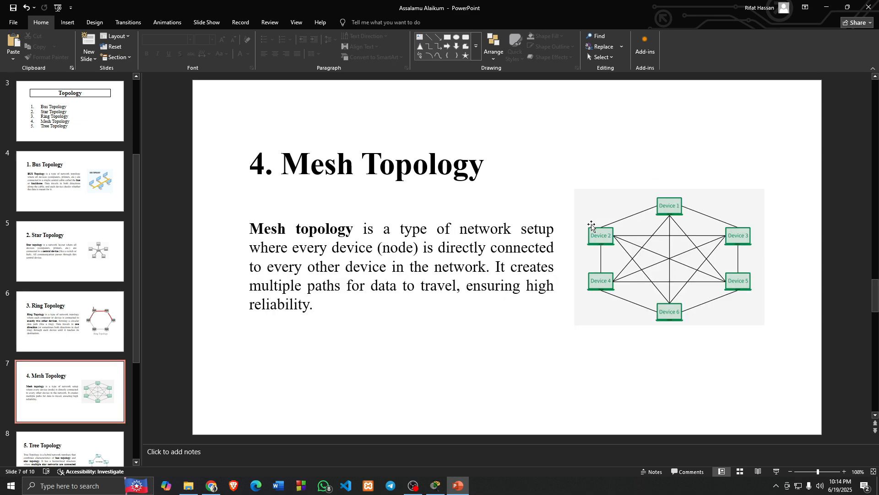
{"action": "scroll", "coordinate": [591, 225], "scroll_direction": "down", "scroll_amount": 1}
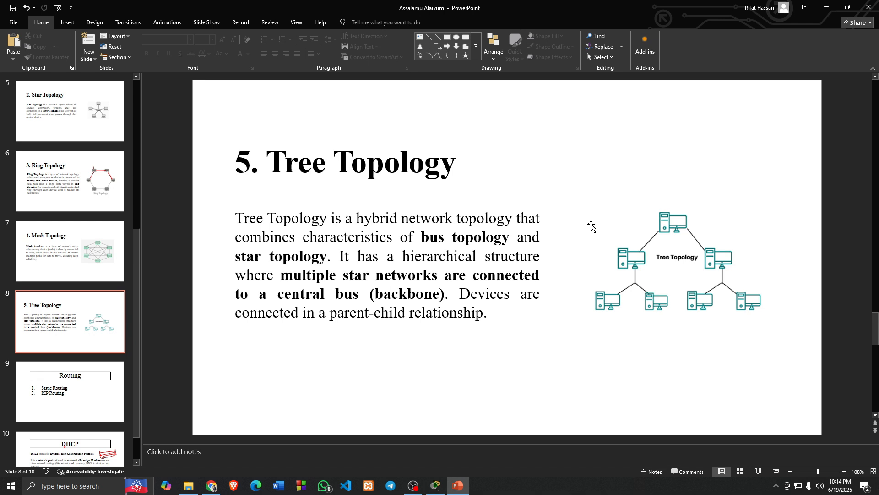
{"action": "scroll", "coordinate": [537, 237], "scroll_direction": "down", "scroll_amount": 1}
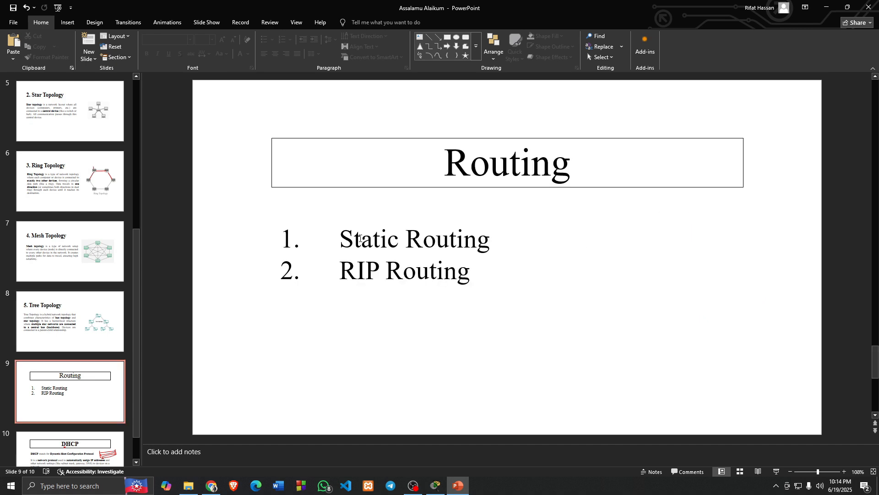
Switch to Cisco Packet Tracer and add a "Static Routing" note near the upper-left corner of an empty workspace area below the bus topology.
{"action": "left_click", "coordinate": [436, 485]}
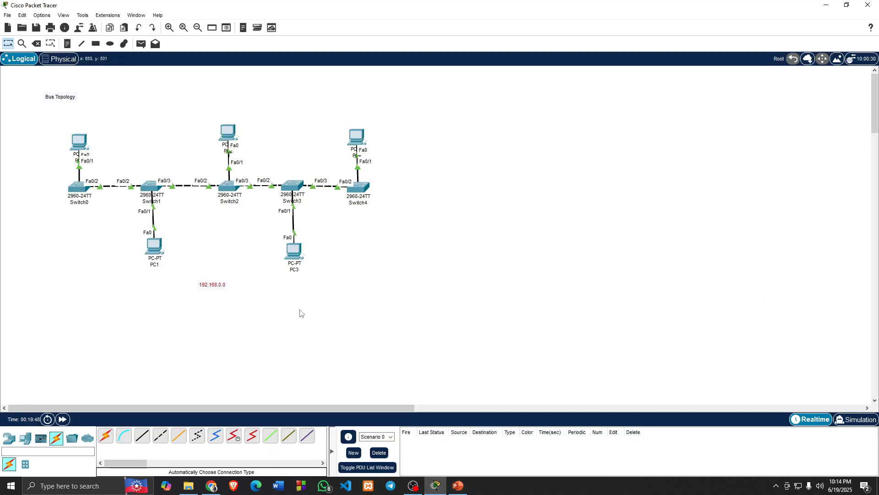
{"action": "scroll", "coordinate": [301, 313], "scroll_direction": "down", "scroll_amount": 3}
{"action": "scroll", "coordinate": [301, 313], "scroll_direction": "down", "scroll_amount": 12}
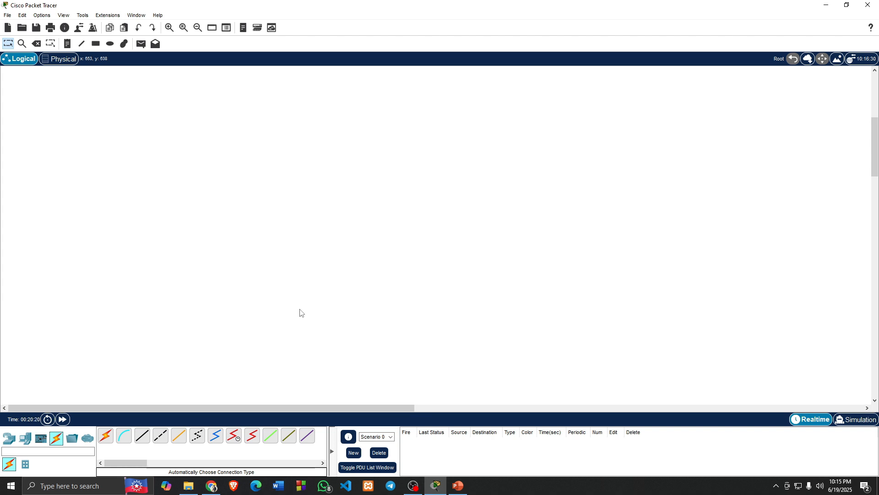
{"action": "left_click", "coordinate": [65, 30]}
{"action": "left_click", "coordinate": [67, 44]}
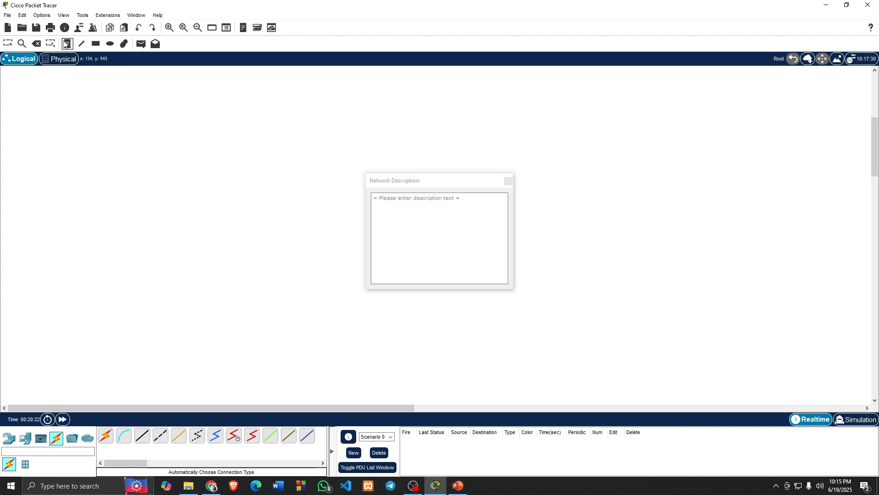
{"action": "left_click", "coordinate": [508, 182]}
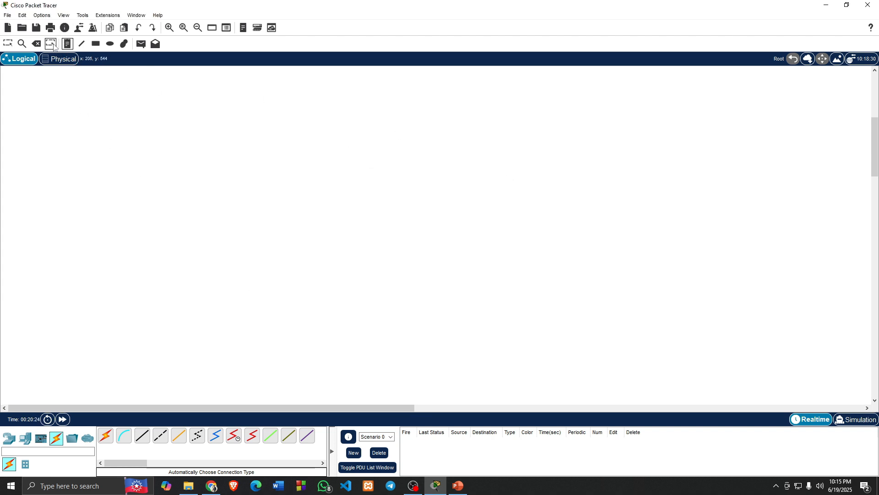
{"action": "left_click", "coordinate": [88, 96]}
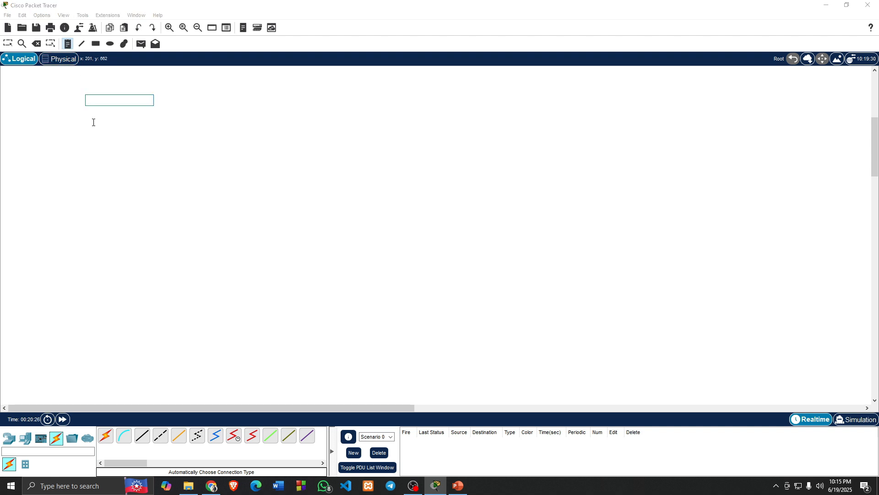
{"action": "type", "text": "Static "}
{"action": "type", "text": "ROu"}
{"action": "type", "text": "uting"}
{"action": "key", "text": "Escape"}
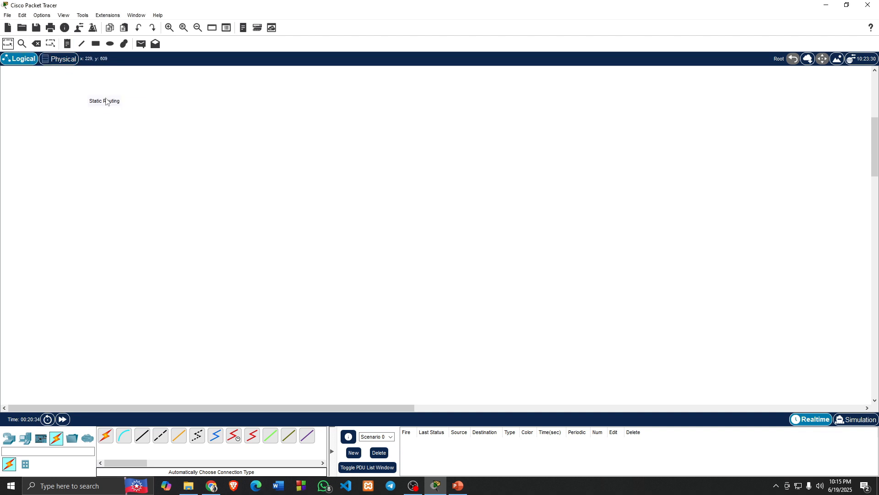
{"action": "left_click_drag", "start_coordinate": [105, 100], "coordinate": [78, 98]}
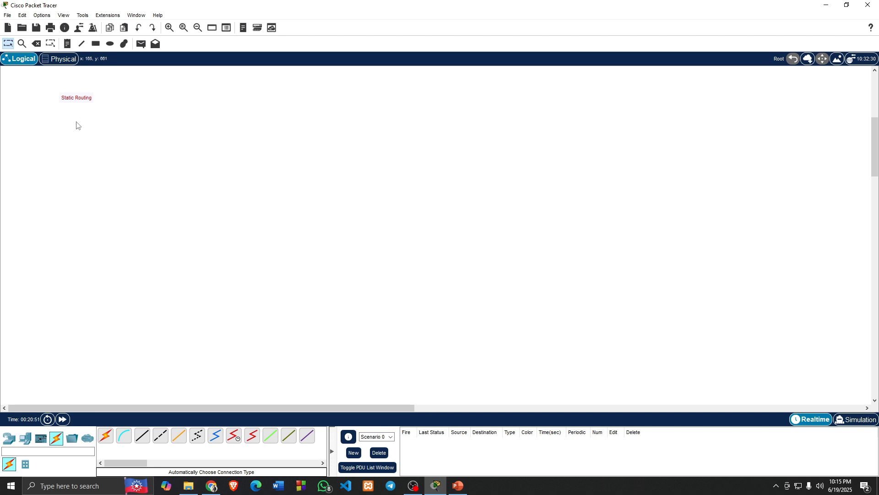
Place three 2960 switches in a row below the "Static Routing" note.
{"action": "left_click", "coordinate": [25, 438]}
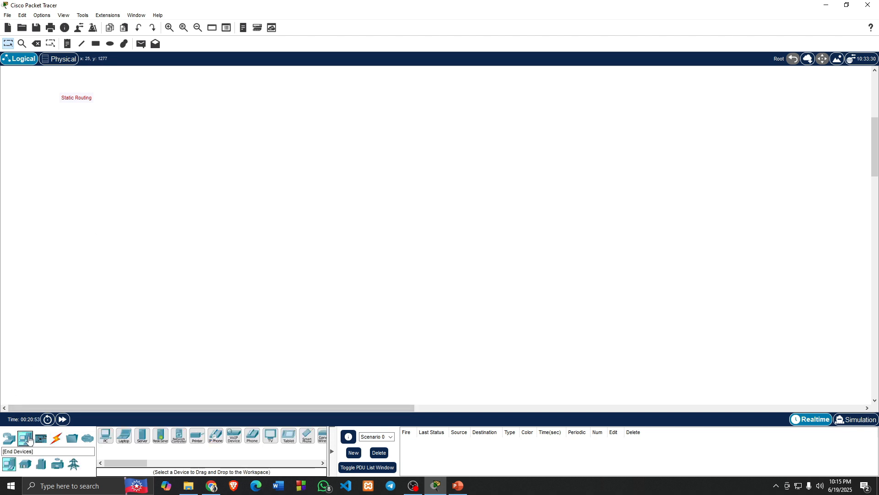
{"action": "left_click", "coordinate": [9, 438]}
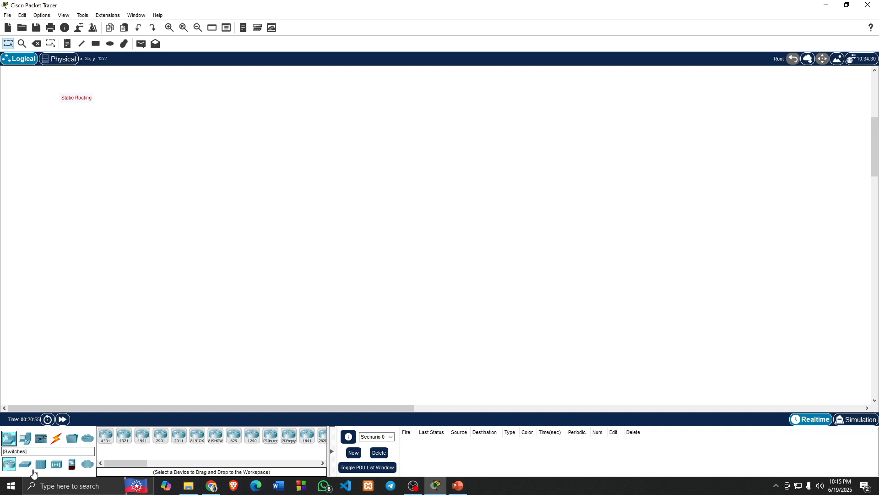
{"action": "left_click", "coordinate": [25, 464]}
{"action": "left_click", "coordinate": [106, 435]}
{"action": "left_click", "coordinate": [105, 299]}
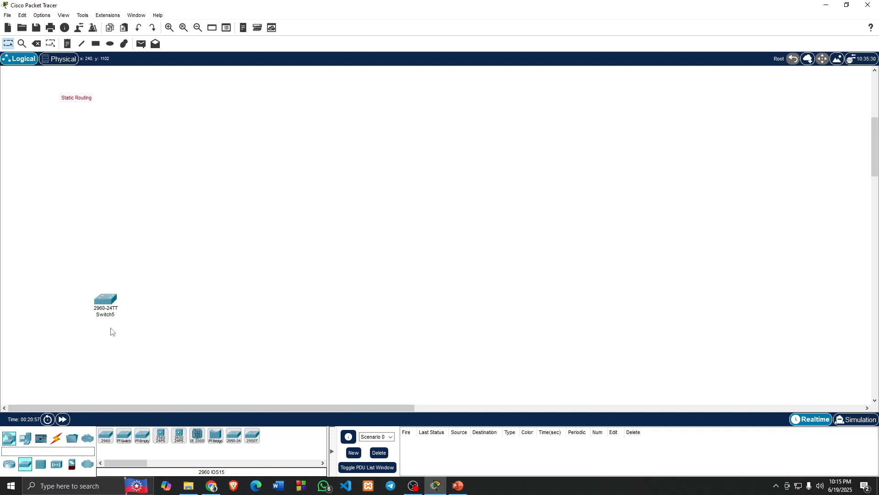
{"action": "left_click", "coordinate": [106, 435]}
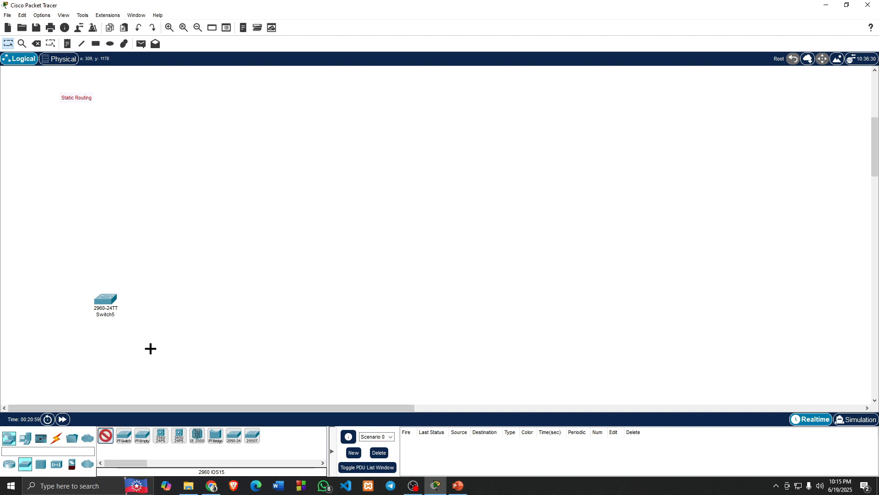
{"action": "left_click", "coordinate": [202, 293]}
{"action": "left_click", "coordinate": [105, 436]}
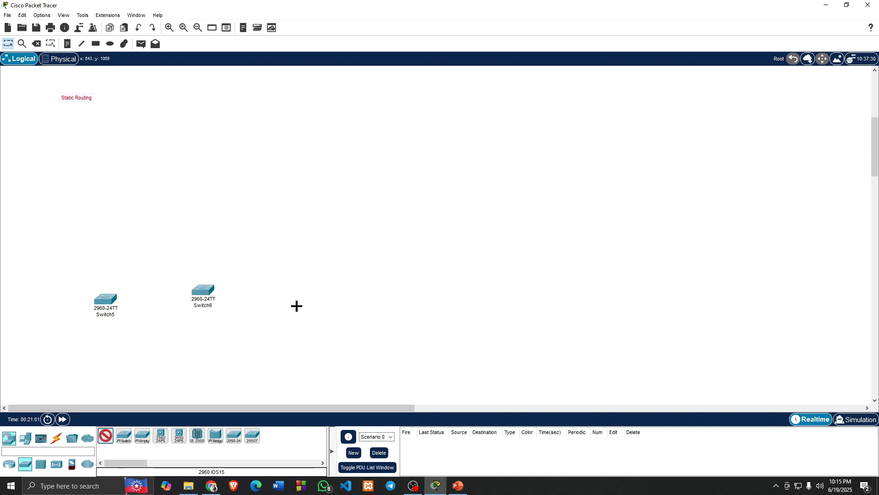
{"action": "left_click", "coordinate": [308, 293]}
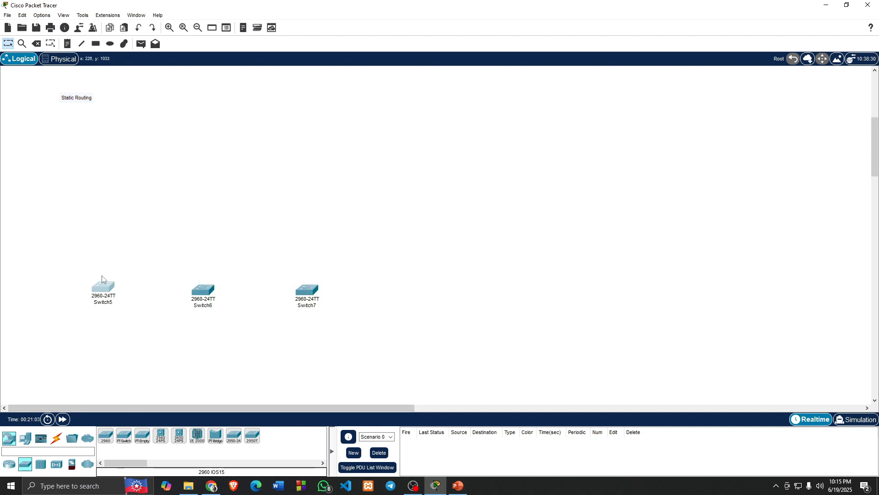
Move the three new switches up into a roughly level row, leaving more room beneath them.
{"action": "left_click_drag", "start_coordinate": [107, 302], "coordinate": [98, 252]}
{"action": "left_click_drag", "start_coordinate": [200, 298], "coordinate": [191, 258]}
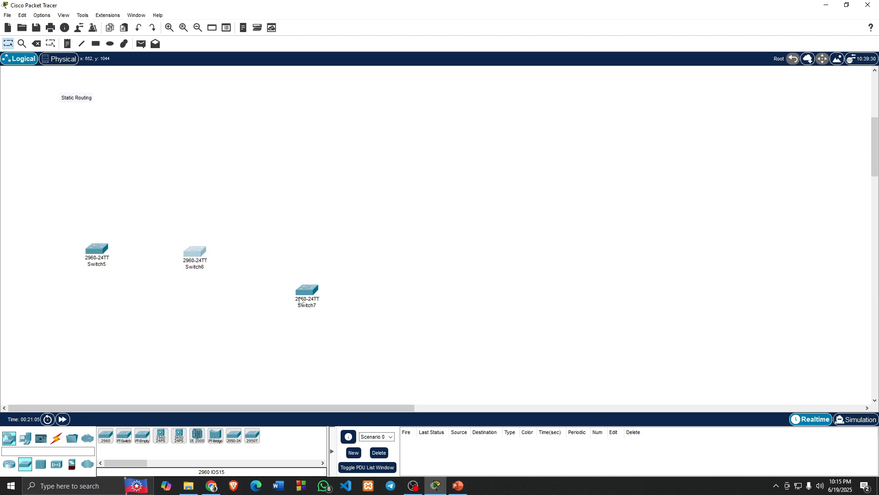
{"action": "left_click_drag", "start_coordinate": [301, 301], "coordinate": [292, 259]}
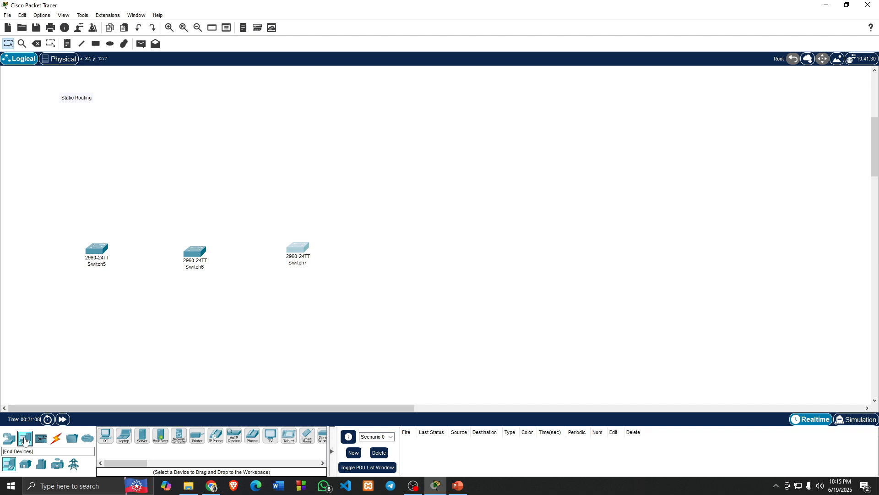
Place six PCs in a row beneath the switches, two for each switch.
{"action": "left_click", "coordinate": [105, 436]}
{"action": "left_click", "coordinate": [70, 347]}
{"action": "left_click", "coordinate": [117, 344]}
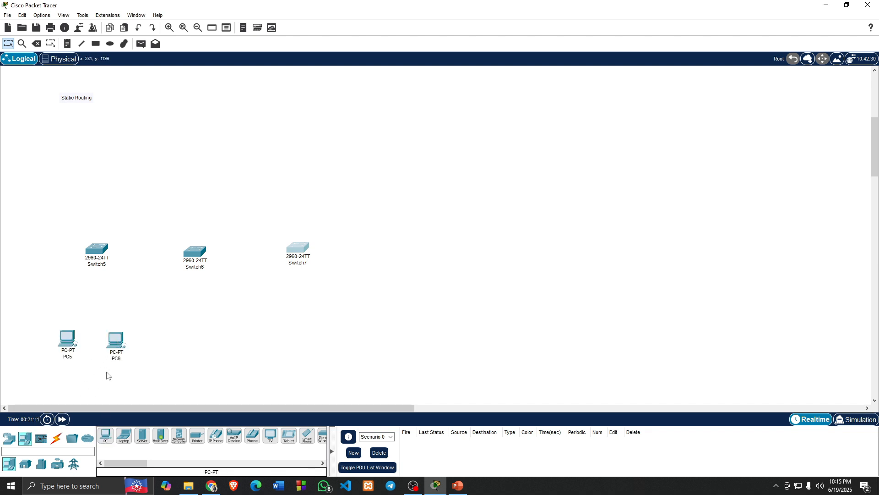
{"action": "left_click", "coordinate": [105, 436]}
{"action": "left_click", "coordinate": [166, 342]}
{"action": "left_click", "coordinate": [106, 435], "text": "ctrl"}
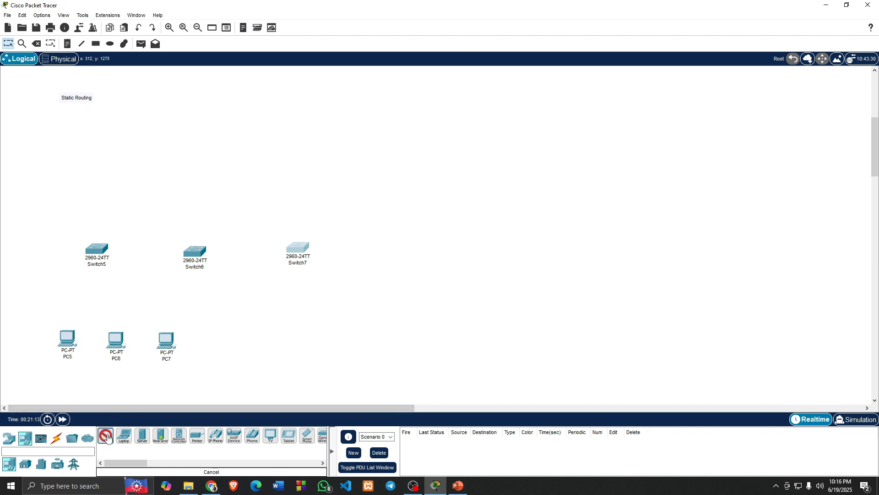
{"action": "left_click", "coordinate": [208, 341]}
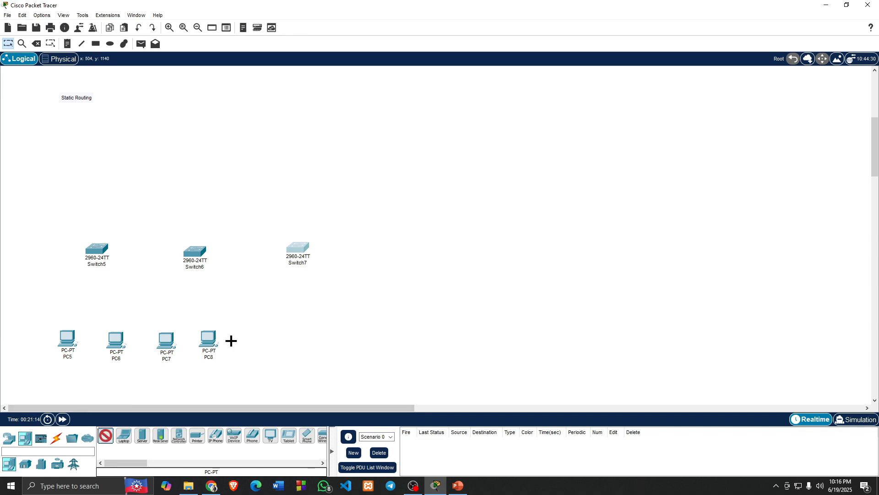
{"action": "left_click", "coordinate": [278, 339]}
{"action": "left_click", "coordinate": [106, 435]}
{"action": "left_click", "coordinate": [326, 339]}
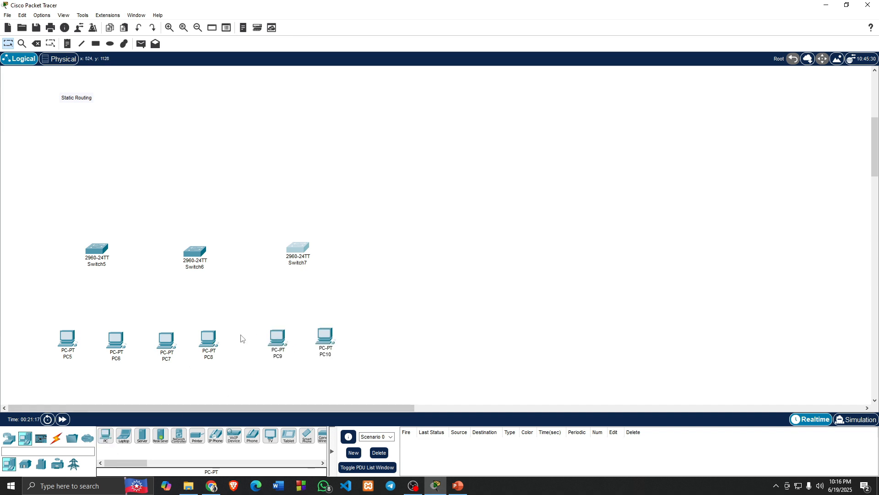
Connect PC5 and PC6 to Switch5 using automatically chosen connections.
{"action": "left_click", "coordinate": [56, 438]}
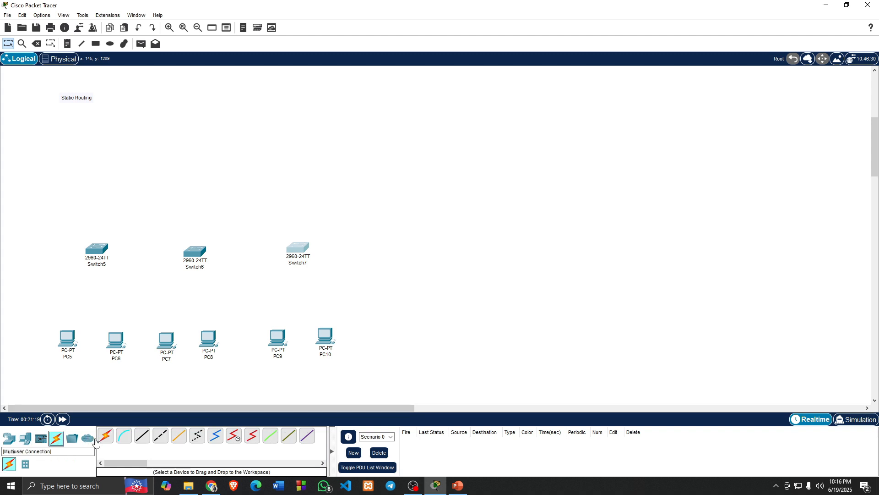
{"action": "left_click", "coordinate": [105, 436]}
{"action": "left_click", "coordinate": [69, 338]}
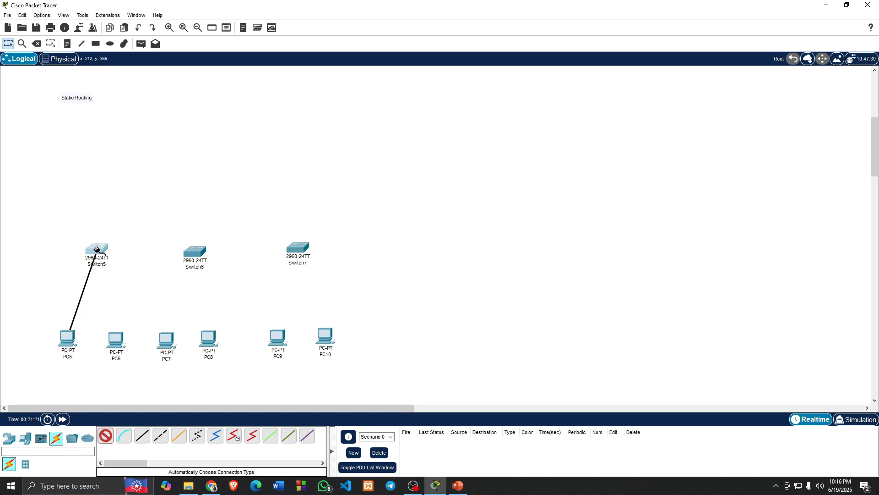
{"action": "left_click", "coordinate": [96, 250]}
{"action": "left_click", "coordinate": [115, 340]}
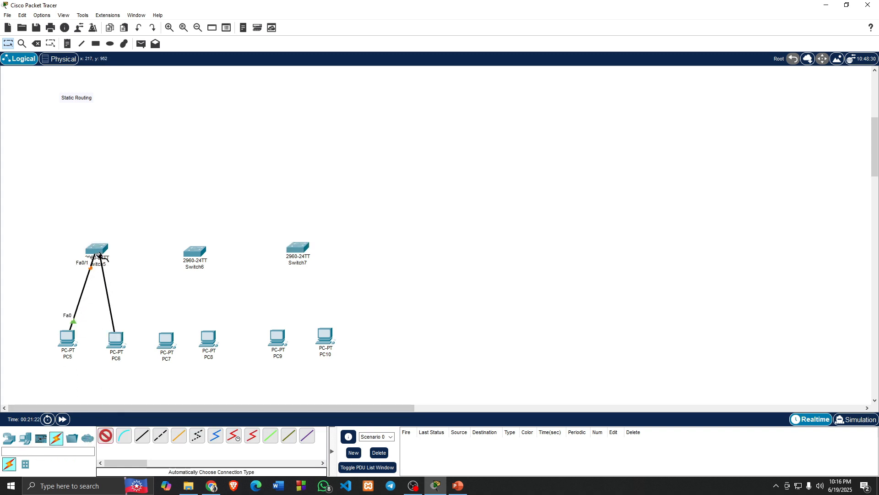
{"action": "left_click", "coordinate": [97, 249]}
Connect PC7 and PC8 to Switch6 using automatically chosen connections.
{"action": "left_click", "coordinate": [106, 435]}
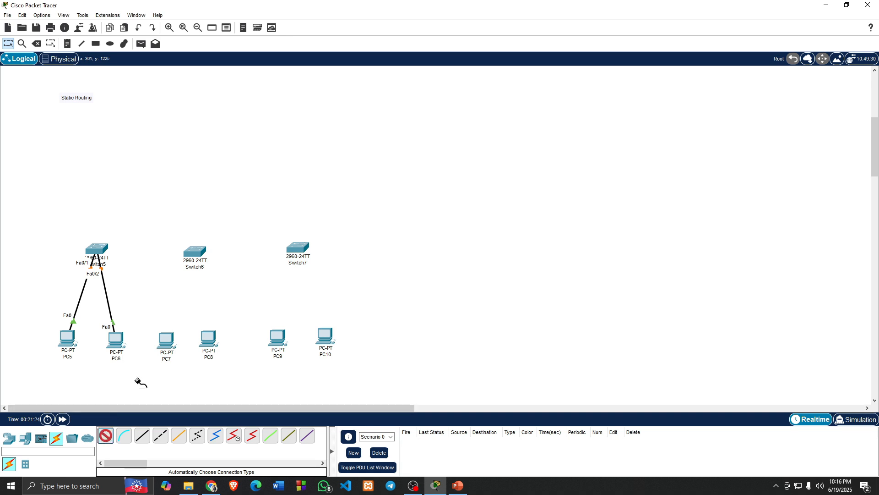
{"action": "left_click", "coordinate": [167, 341]}
{"action": "left_click", "coordinate": [195, 251]}
{"action": "left_click", "coordinate": [107, 435]}
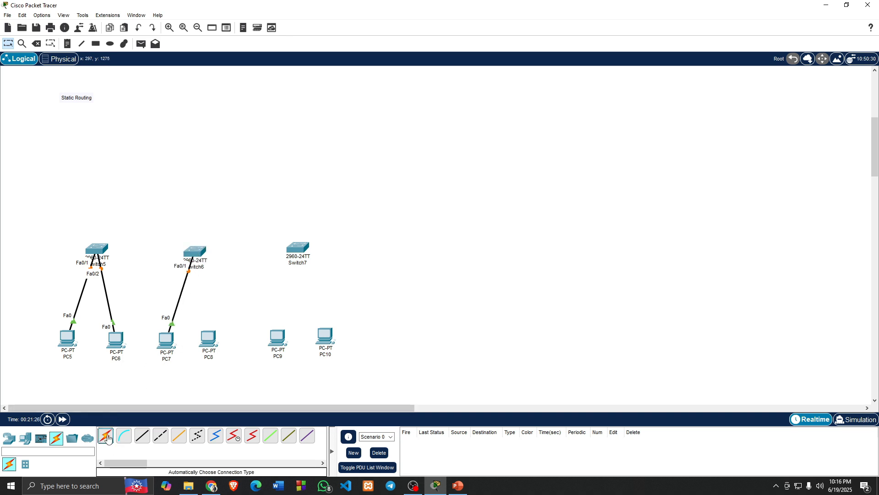
{"action": "left_click", "coordinate": [209, 340]}
{"action": "left_click", "coordinate": [195, 253]}
Connect PC9 and PC10 to Switch7 using automatically chosen connections.
{"action": "left_click", "coordinate": [106, 435]}
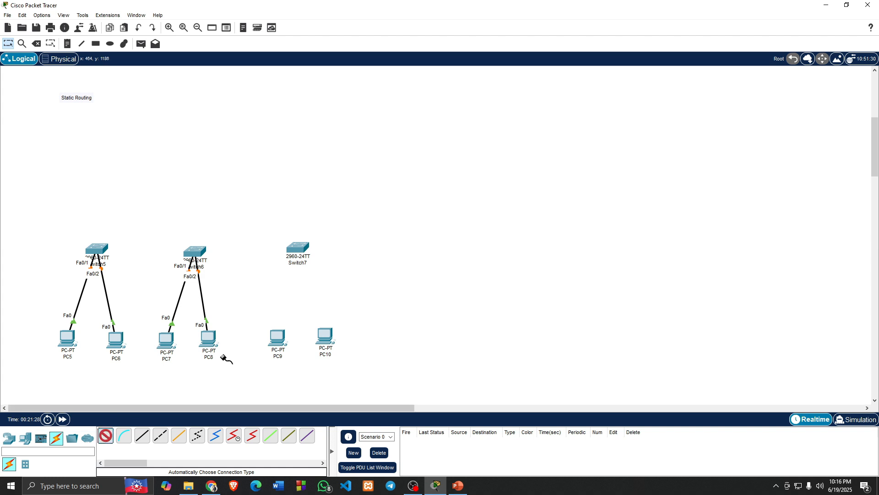
{"action": "left_click", "coordinate": [278, 340]}
{"action": "left_click", "coordinate": [293, 248]}
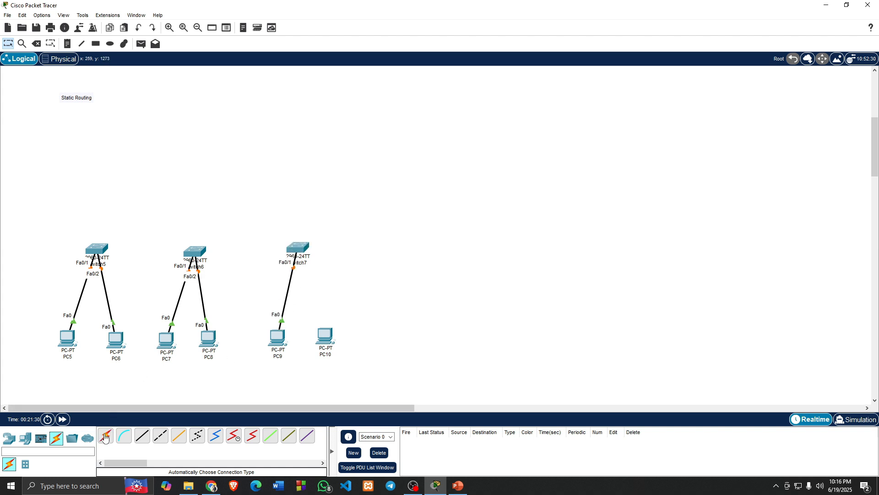
{"action": "left_click", "coordinate": [106, 435]}
{"action": "left_click", "coordinate": [323, 337]}
{"action": "left_click", "coordinate": [305, 252]}
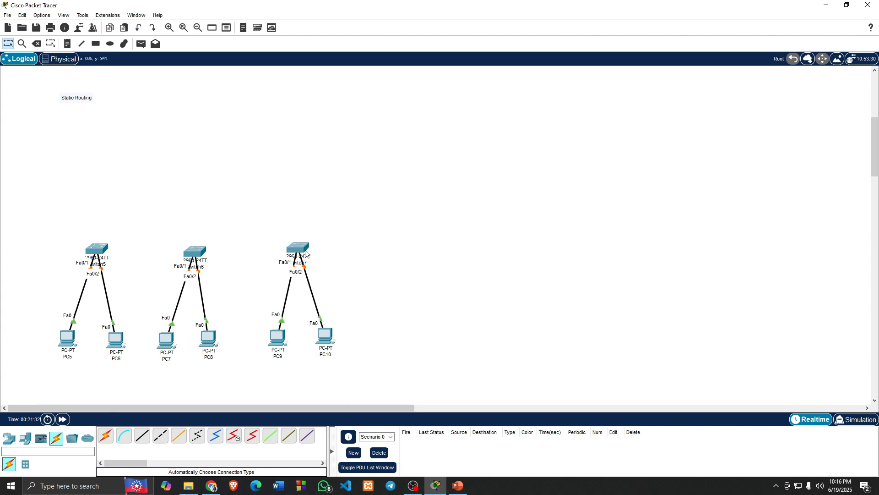
Move all three switch-and-PC groups up and to the right, and rearrange Switch5 level with Switch6 with PC5 and PC6 spread apart.
{"action": "left_click_drag", "start_coordinate": [105, 242], "coordinate": [342, 353]}
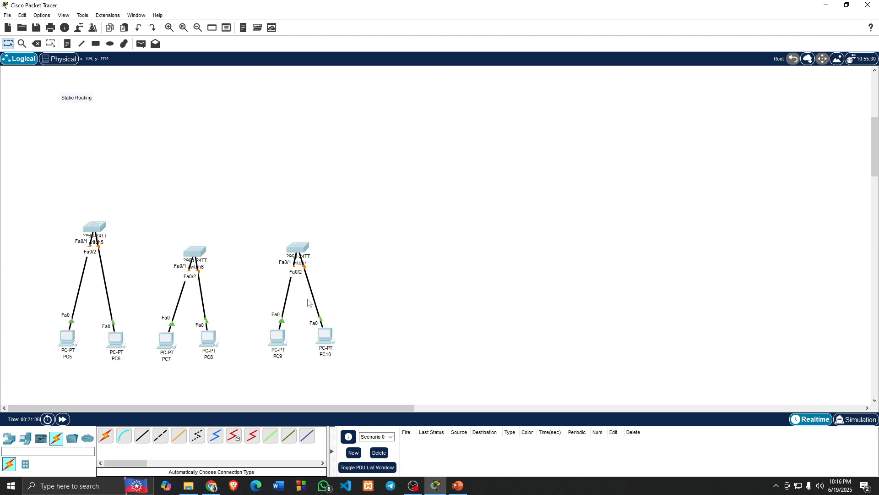
{"action": "left_click_drag", "start_coordinate": [294, 252], "coordinate": [396, 207]}
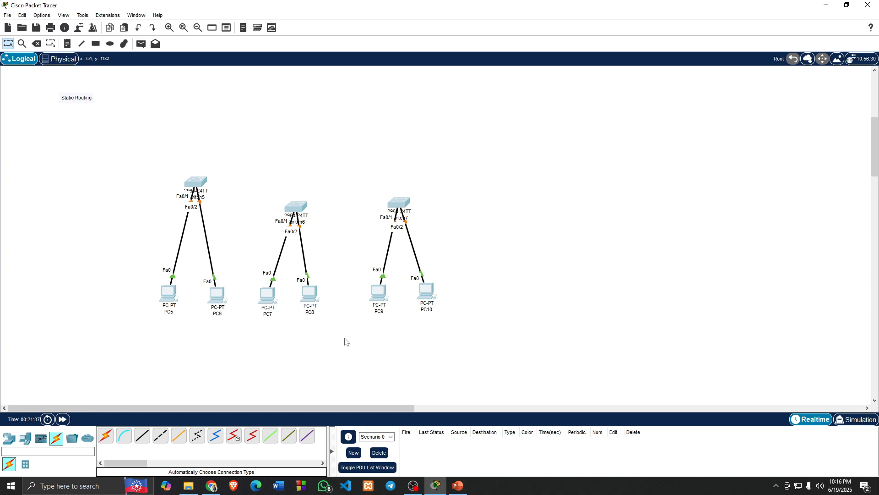
{"action": "left_click_drag", "start_coordinate": [196, 192], "coordinate": [188, 214]}
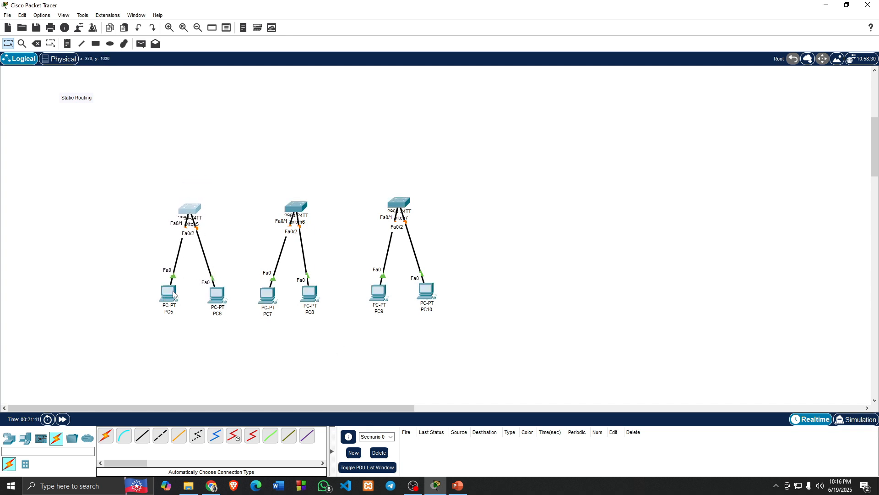
{"action": "left_click_drag", "start_coordinate": [173, 294], "coordinate": [161, 292]}
{"action": "left_click_drag", "start_coordinate": [217, 295], "coordinate": [221, 295]}
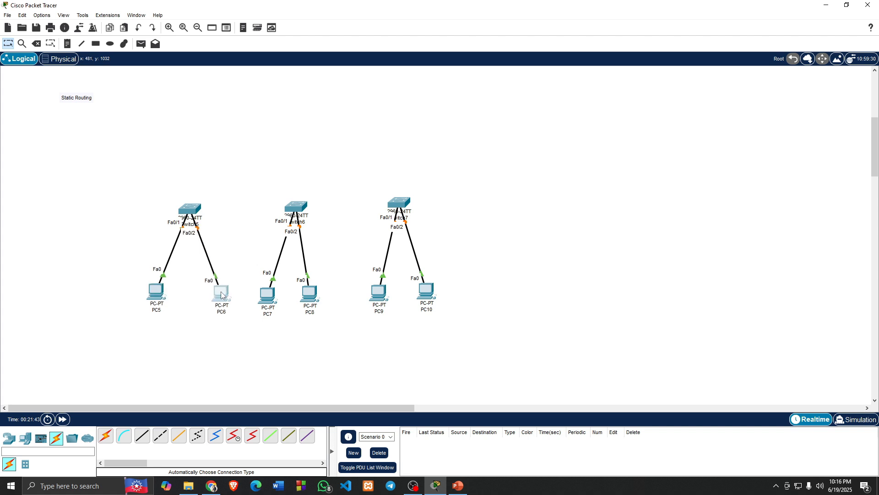
Rearrange the Switch6 and Switch7 groups, placing both switches level with Switch5 and spreading their PCs apart.
{"action": "left_click_drag", "start_coordinate": [299, 213], "coordinate": [295, 214]}
{"action": "left_click_drag", "start_coordinate": [314, 300], "coordinate": [332, 301]}
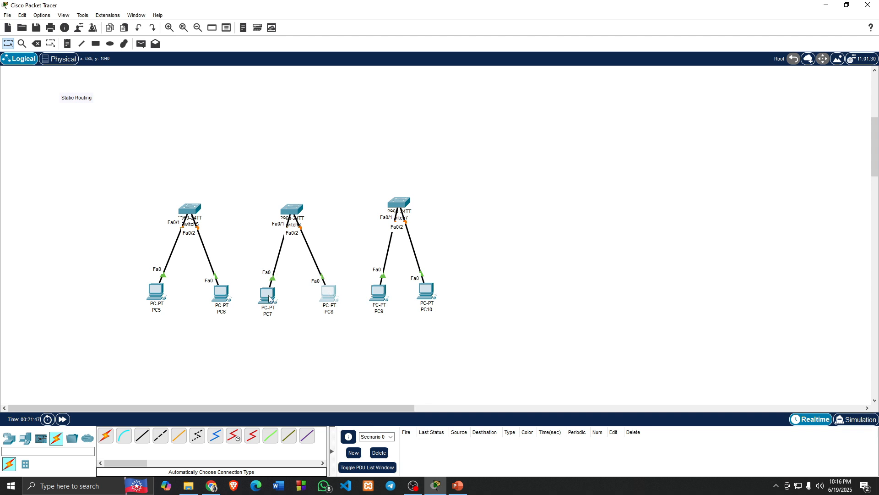
{"action": "left_click_drag", "start_coordinate": [269, 299], "coordinate": [267, 297]}
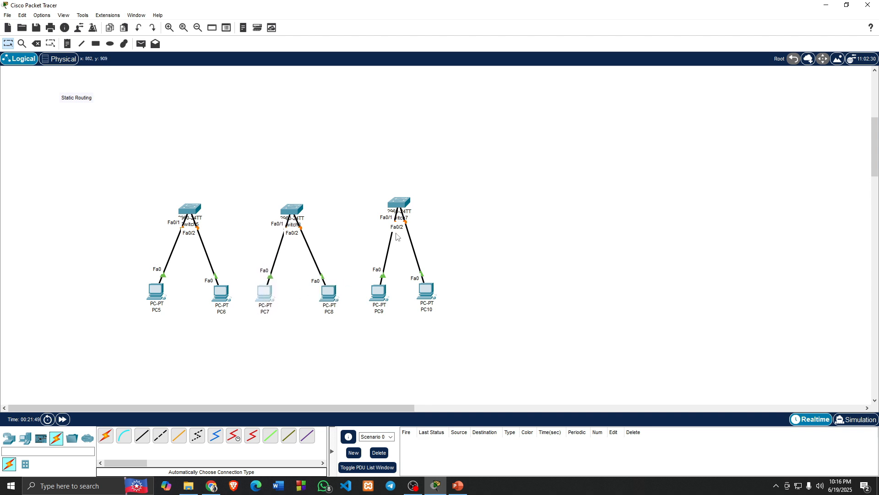
{"action": "left_click_drag", "start_coordinate": [403, 208], "coordinate": [408, 211]}
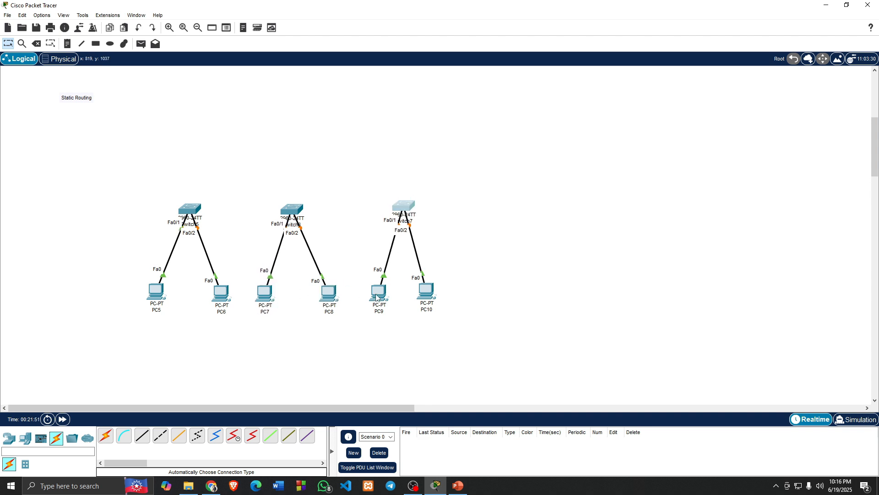
{"action": "left_click_drag", "start_coordinate": [376, 297], "coordinate": [427, 299]}
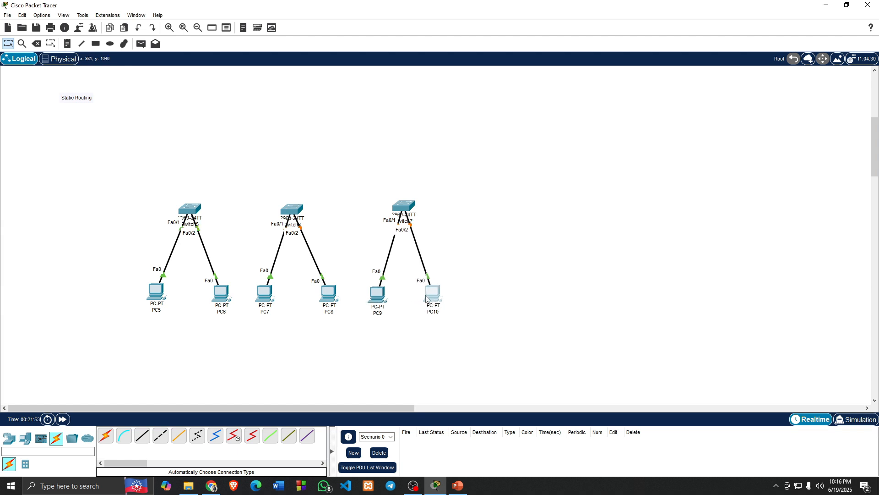
{"action": "left_click_drag", "start_coordinate": [409, 208], "coordinate": [411, 211]}
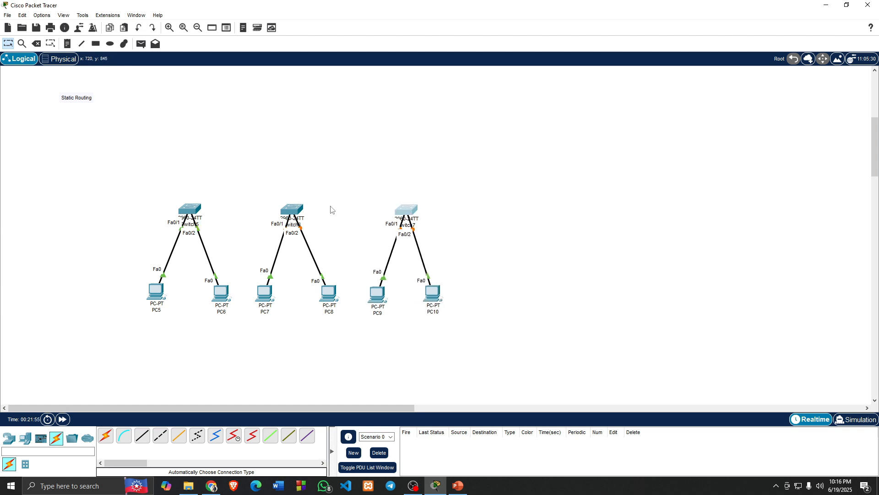
{"action": "left_click_drag", "start_coordinate": [301, 212], "coordinate": [306, 212]}
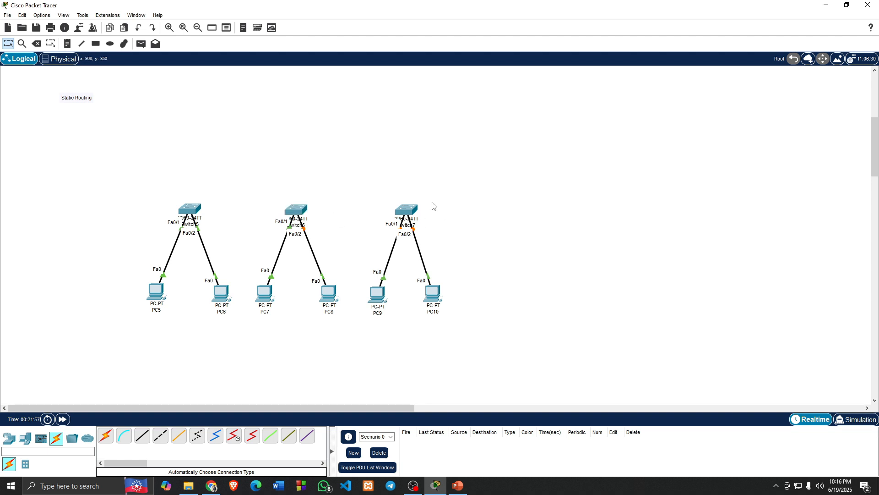
Add the notes 10.0.0.0, 20.0.0.0 and 30.0.0.0 below the Switch5, Switch6 and Switch7 groups respectively.
{"action": "left_click", "coordinate": [68, 44]}
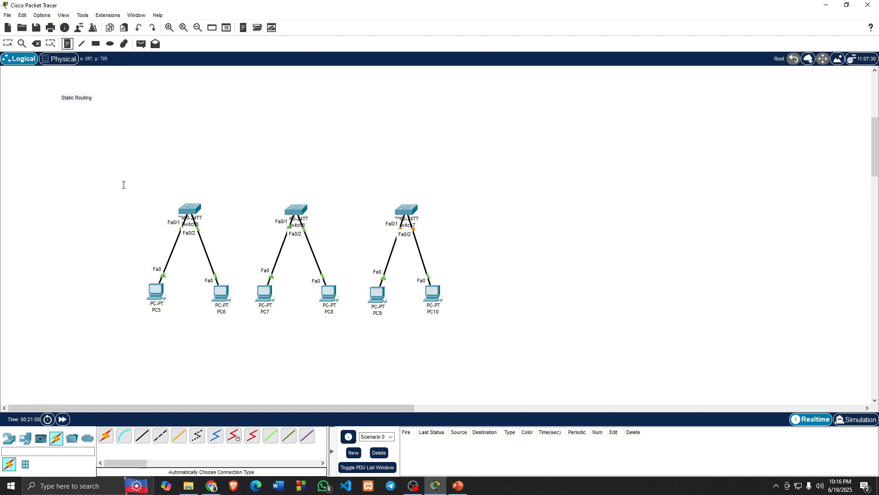
{"action": "left_click", "coordinate": [156, 327]}
{"action": "type", "text": "10.0.0.0"}
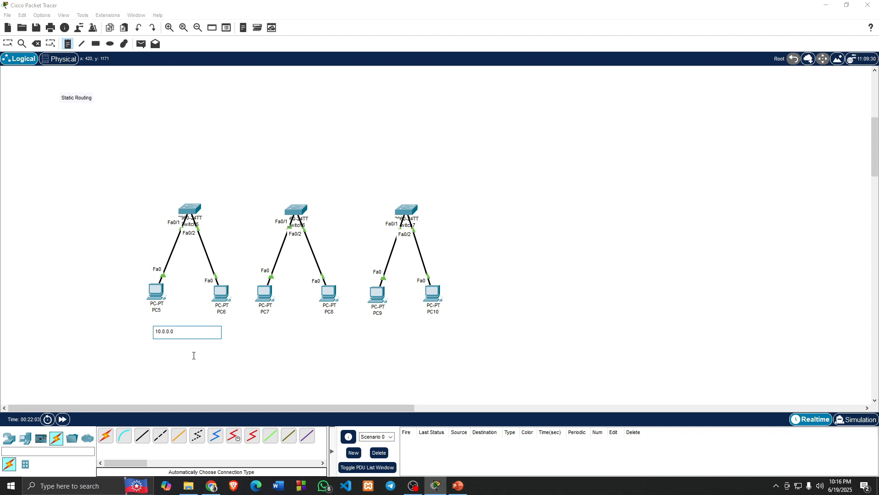
{"action": "left_click", "coordinate": [268, 328]}
{"action": "type", "text": "20."}
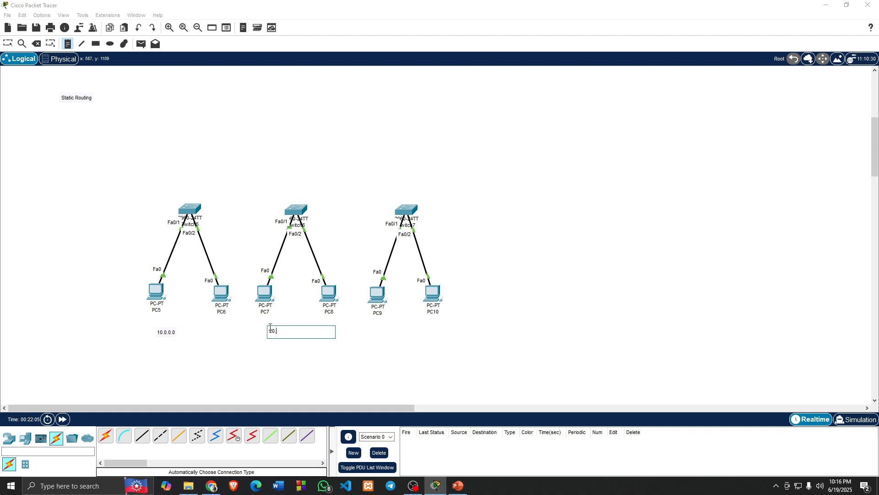
{"action": "type", "text": "0.0.0"}
{"action": "left_click", "coordinate": [371, 334]}
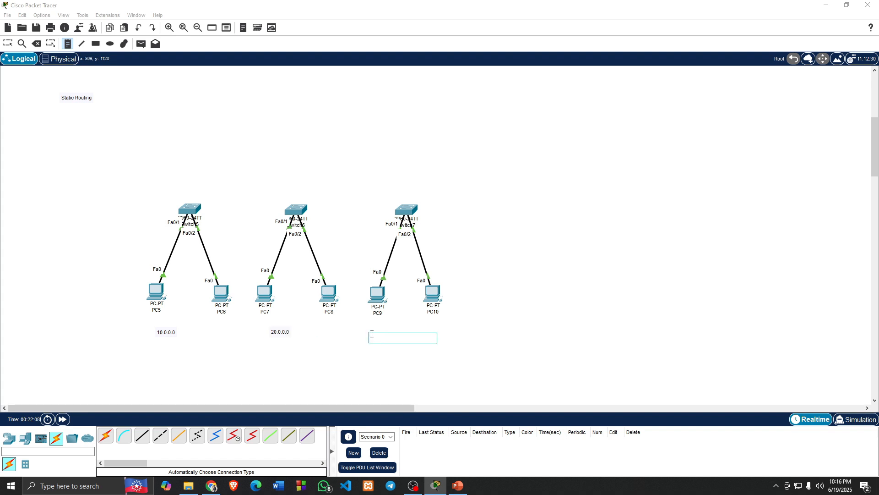
{"action": "type", "text": "30.0.0.0"}
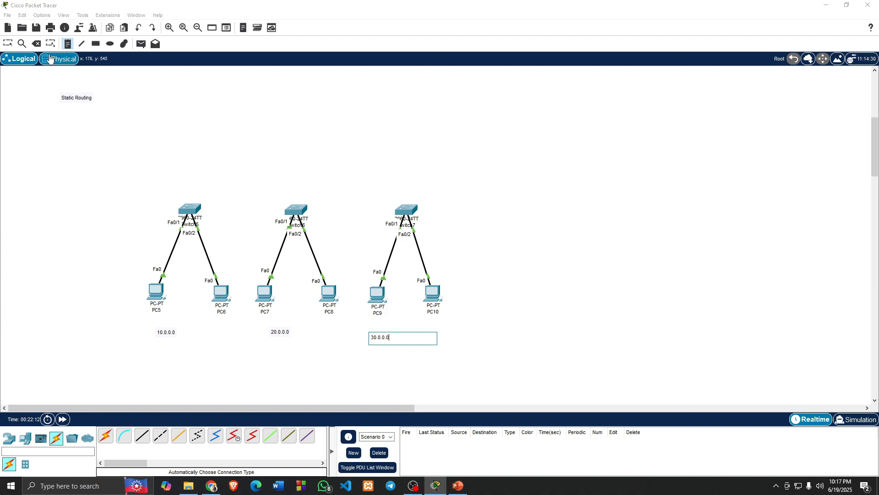
Center the three network address notes beneath their PC pairs.
{"action": "left_click", "coordinate": [8, 44]}
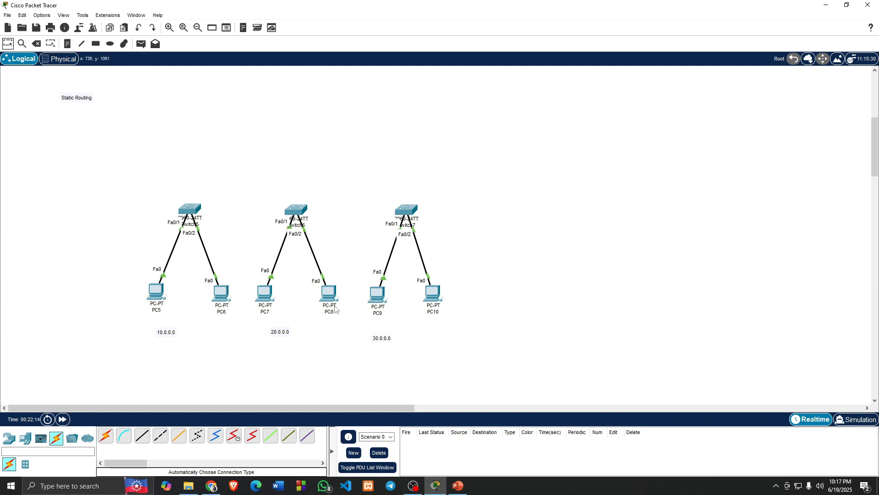
{"action": "left_click_drag", "start_coordinate": [283, 334], "coordinate": [306, 335]}
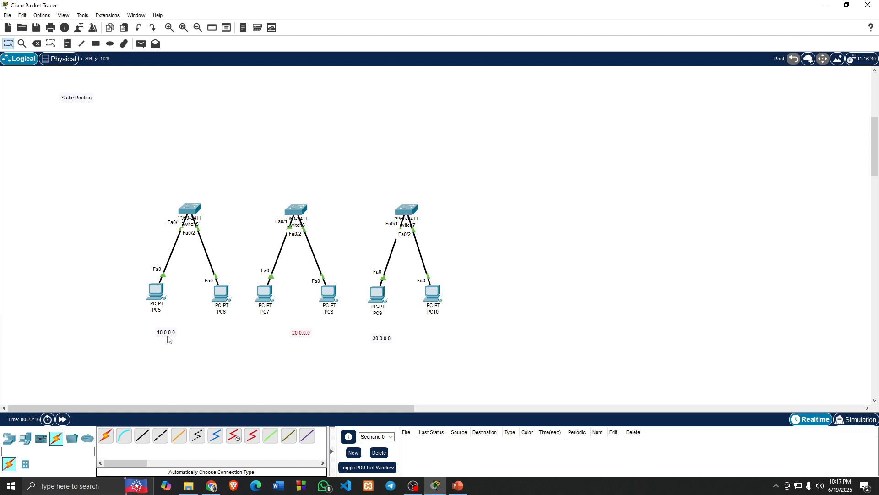
{"action": "left_click_drag", "start_coordinate": [168, 336], "coordinate": [188, 334]}
{"action": "left_click_drag", "start_coordinate": [382, 340], "coordinate": [407, 334]}
Add the note "Default Gatway : 10.0.0.1" below the 10.0.0.0 note.
{"action": "left_click", "coordinate": [68, 44]}
{"action": "left_click", "coordinate": [149, 352]}
{"action": "type", "text": "Se"}
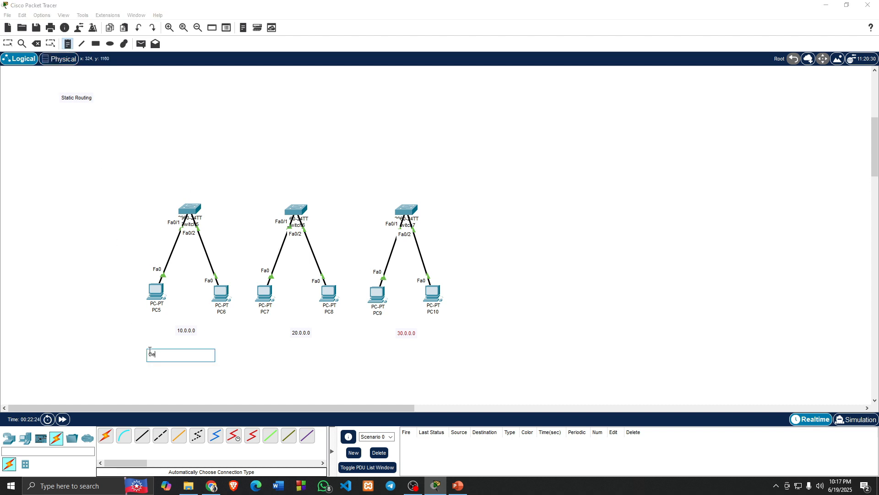
{"action": "type", "text": "fault Gatway : 10.0.0.1"}
Copy the gateway note below the other two groups, changing the addresses to 20.0.0.1 and 30.0.0.1.
{"action": "left_click_drag", "start_coordinate": [212, 357], "coordinate": [148, 358]}
{"action": "key", "text": "ctrl+c"}
{"action": "left_click", "coordinate": [281, 355]}
{"action": "left_click", "coordinate": [281, 355]}
{"action": "key", "text": "ctrl+v"}
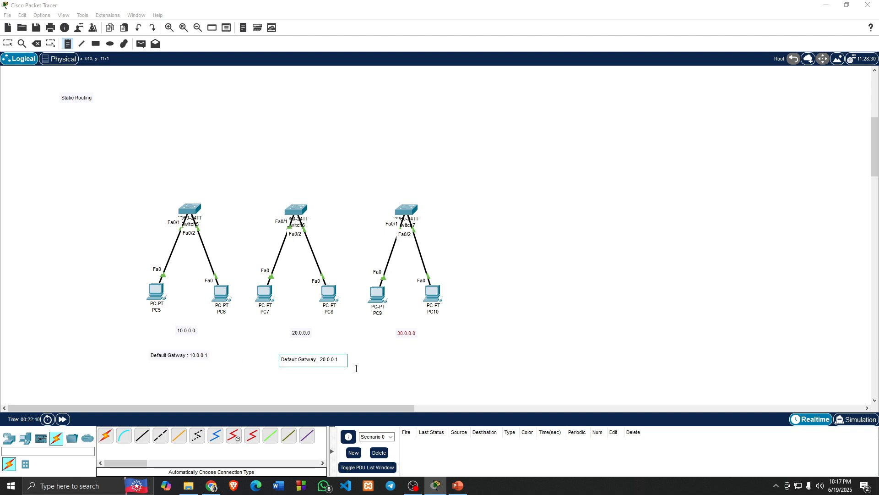
{"action": "left_click", "coordinate": [395, 357]}
{"action": "left_click", "coordinate": [395, 357]}
{"action": "key", "text": "ctrl+v"}
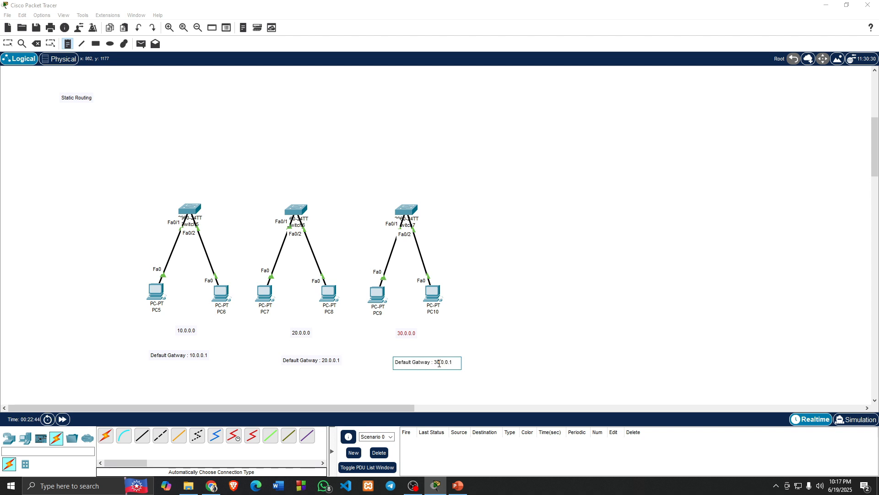
Move the three default gateway notes directly beneath their matching network address notes.
{"action": "left_click", "coordinate": [7, 43]}
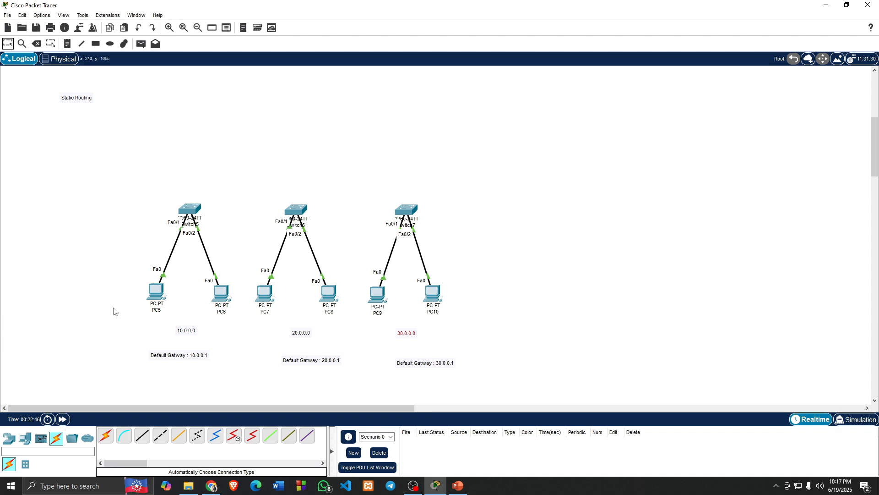
{"action": "left_click_drag", "start_coordinate": [180, 357], "coordinate": [185, 347]}
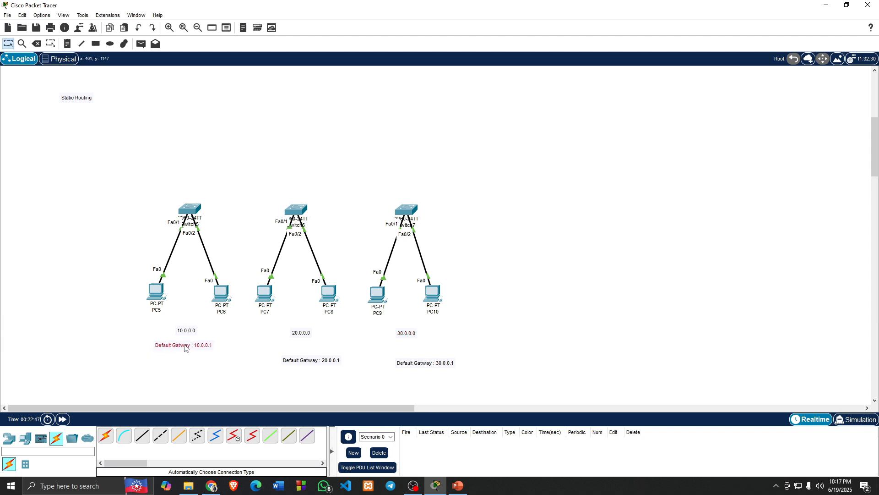
{"action": "left_click_drag", "start_coordinate": [284, 362], "coordinate": [285, 348]}
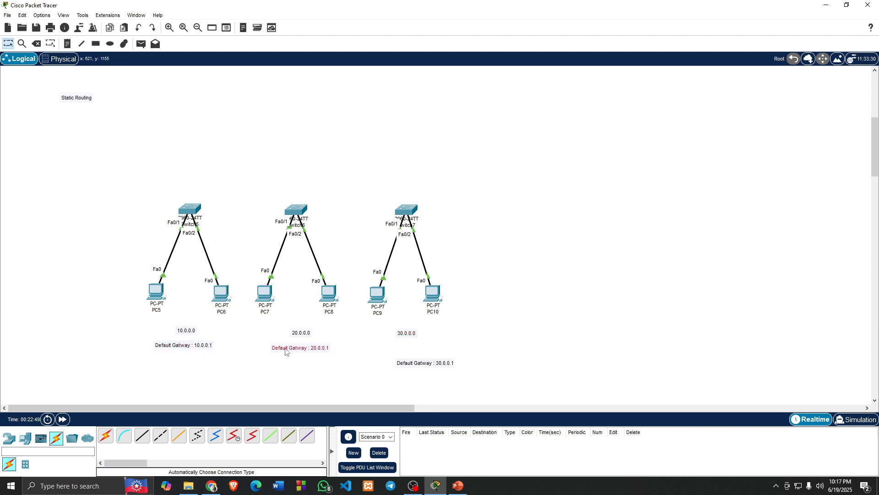
{"action": "left_click_drag", "start_coordinate": [409, 366], "coordinate": [392, 353]}
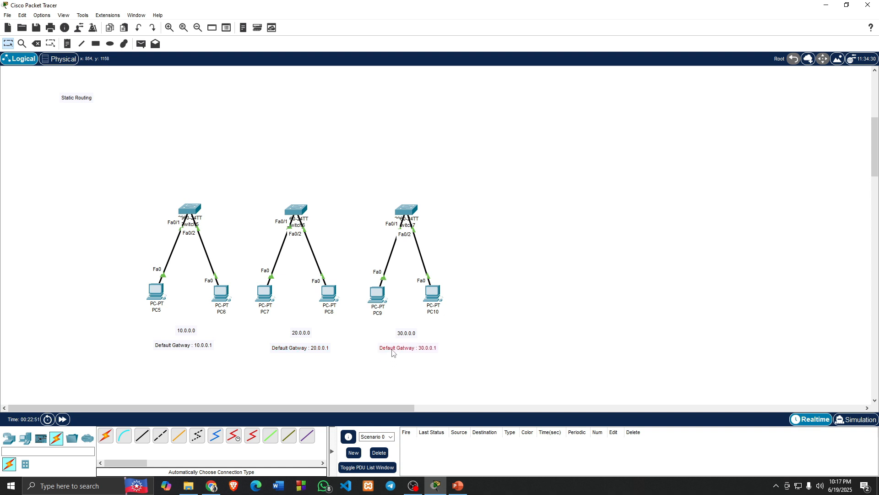
{"action": "left_click", "coordinate": [466, 301]}
Configure PC5 with IPv4 address 10.0.0.2, subnet mask 255.0.0.0 and default gateway 10.0.0.1.
{"action": "left_click", "coordinate": [158, 293]}
{"action": "left_click_drag", "start_coordinate": [505, 112], "coordinate": [685, 95]}
{"action": "left_click", "coordinate": [566, 106]}
{"action": "left_click", "coordinate": [523, 144]}
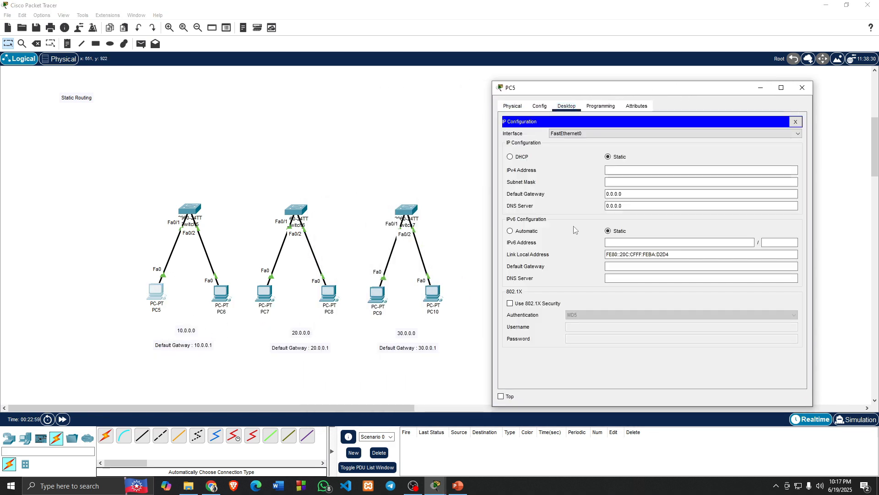
{"action": "left_click", "coordinate": [627, 169]}
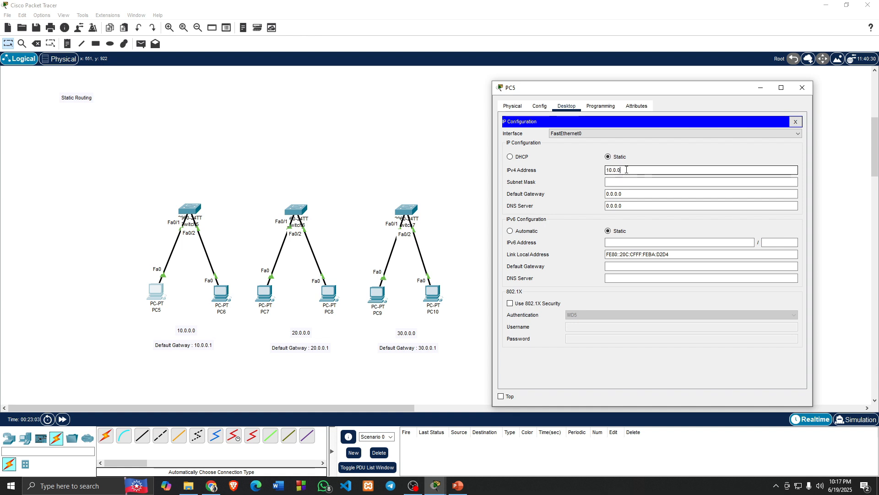
{"action": "type", "text": "10.0.0.2"}
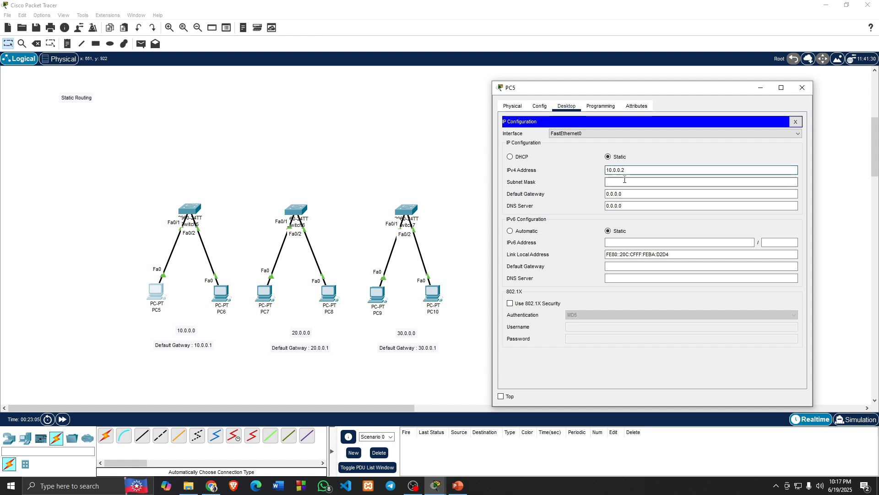
{"action": "left_click", "coordinate": [616, 182]}
{"action": "left_click_drag", "start_coordinate": [622, 195], "coordinate": [606, 198]}
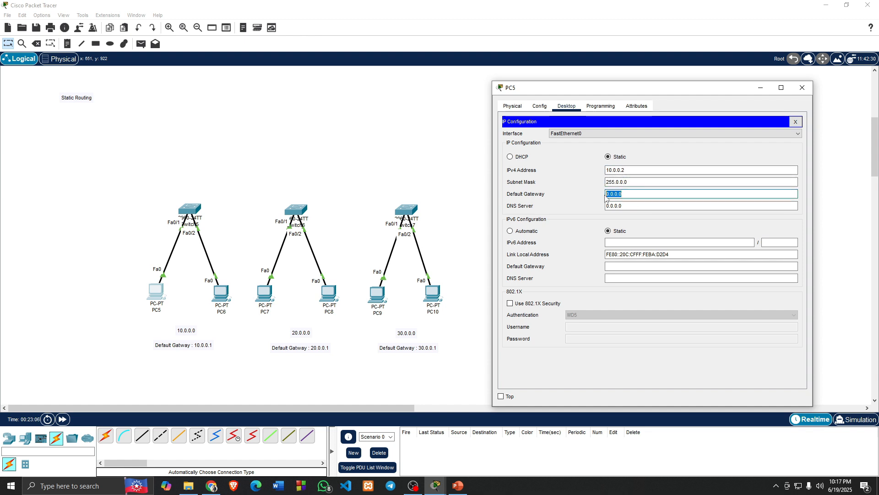
{"action": "type", "text": "10.0.0.1"}
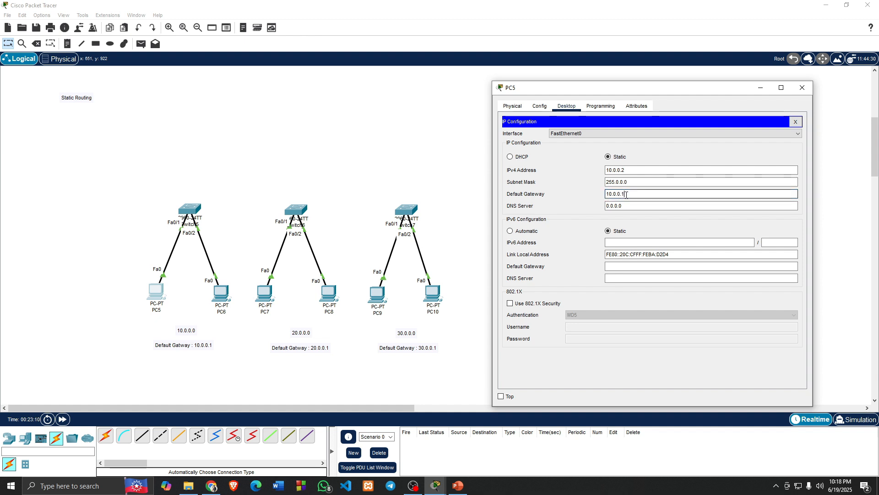
{"action": "left_click_drag", "start_coordinate": [626, 195], "coordinate": [606, 196]}
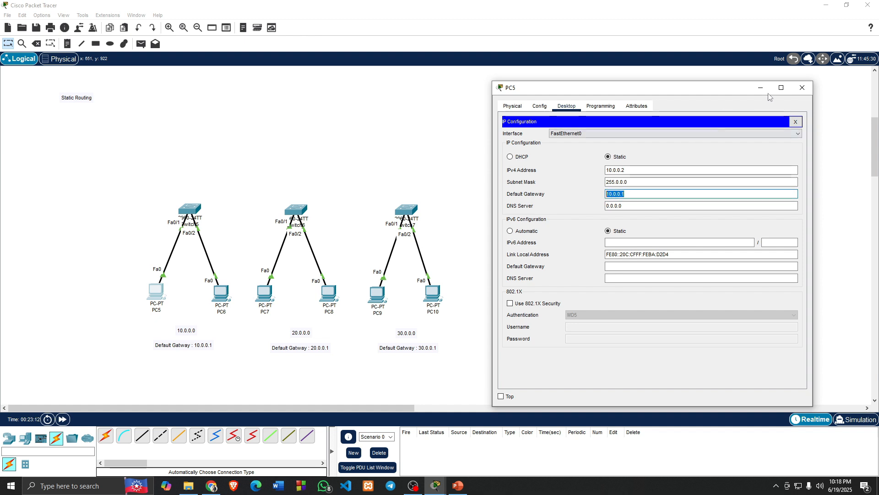
{"action": "left_click", "coordinate": [802, 88]}
Configure PC6 with IPv4 address 10.0.0.3, subnet mask 255.0.0.0 and default gateway 10.0.0.1.
{"action": "left_click", "coordinate": [221, 293]}
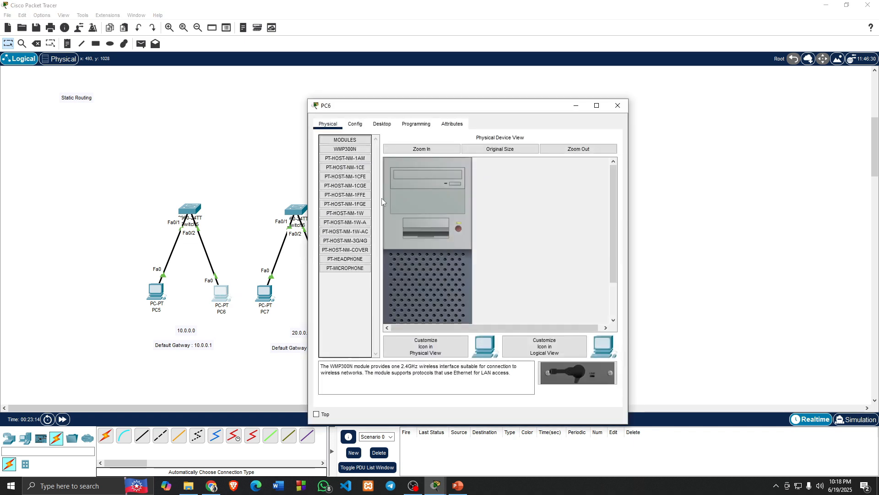
{"action": "left_click", "coordinate": [382, 124]}
{"action": "left_click", "coordinate": [344, 157]}
{"action": "left_click", "coordinate": [540, 189]}
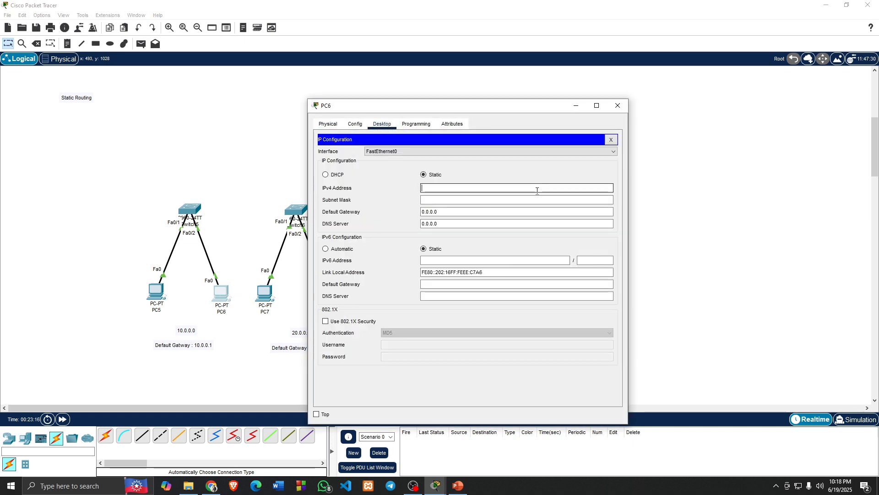
{"action": "key", "text": "BackSpace"}
{"action": "left_click", "coordinate": [532, 200]}
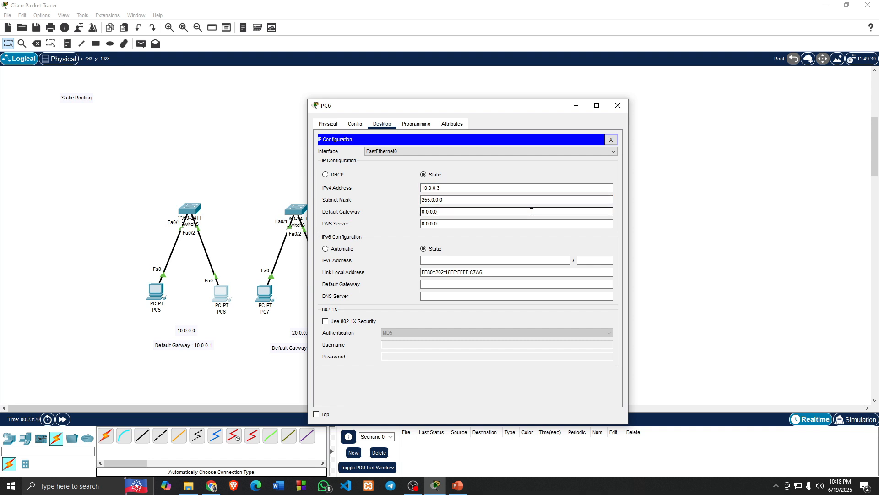
{"action": "triple_click", "coordinate": [532, 212]}
{"action": "type", "text": "10.0.0.1"}
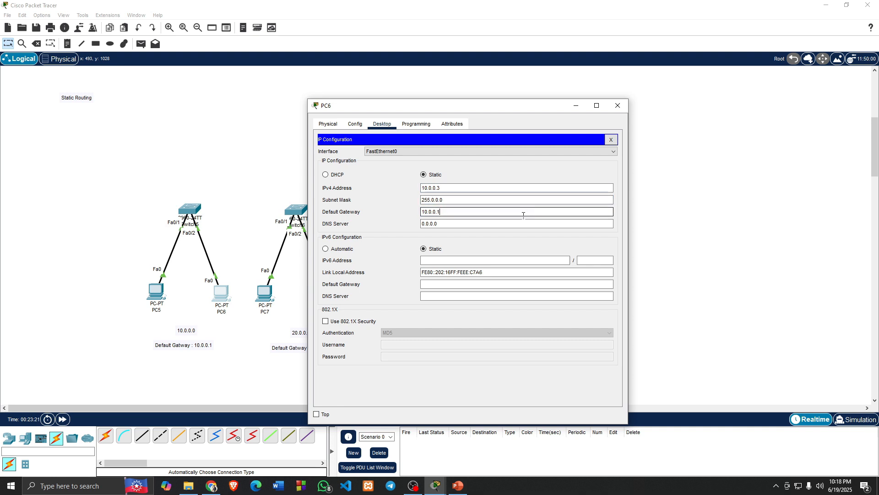
{"action": "left_click", "coordinate": [618, 105]}
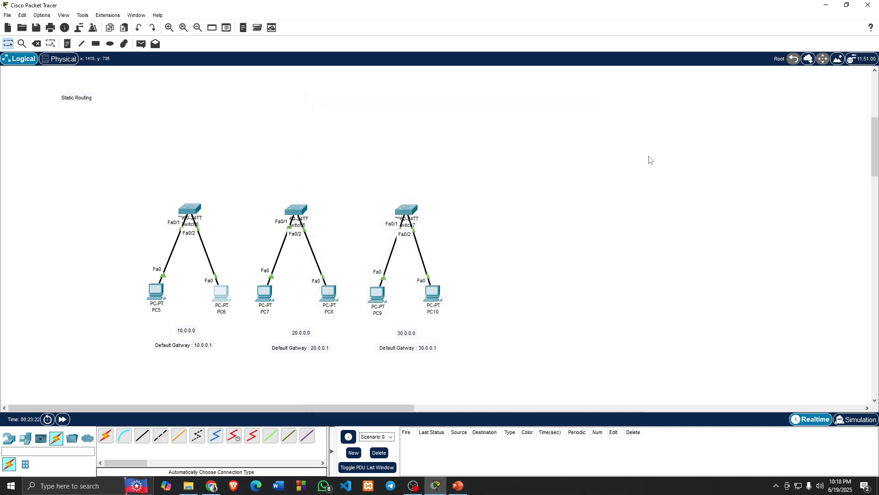
Test connectivity with a simple PDU from PC5 to PC6, and delete the test scenario.
{"action": "left_click", "coordinate": [141, 44]}
{"action": "left_click", "coordinate": [155, 292]}
{"action": "left_click", "coordinate": [219, 292]}
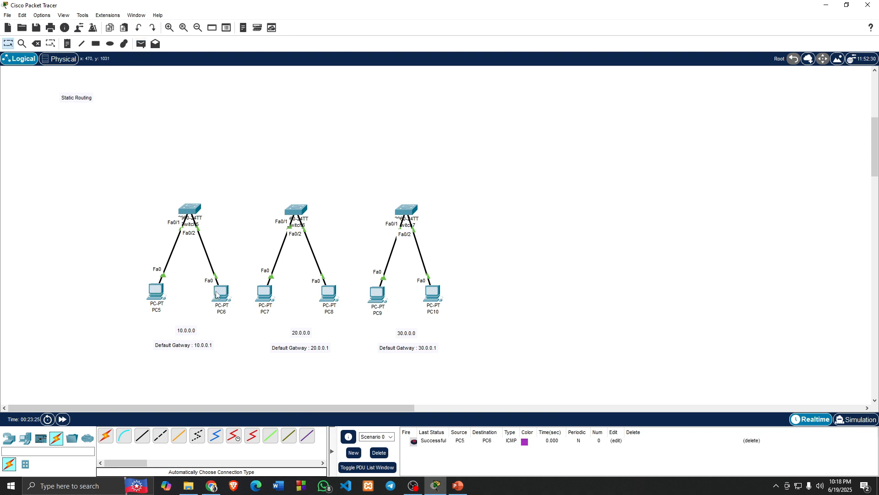
{"action": "left_click", "coordinate": [379, 453]}
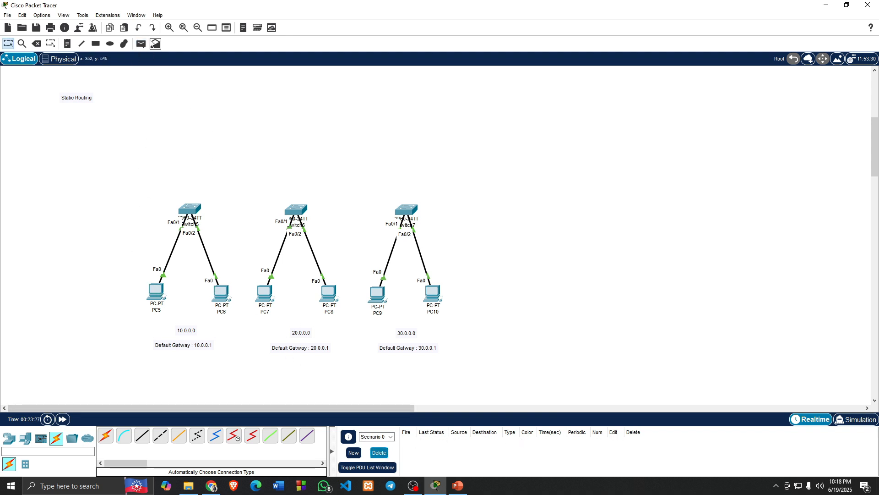
Try to send a simple PDU from PC7 to PC8.
{"action": "left_click", "coordinate": [141, 43]}
{"action": "left_click", "coordinate": [266, 293]}
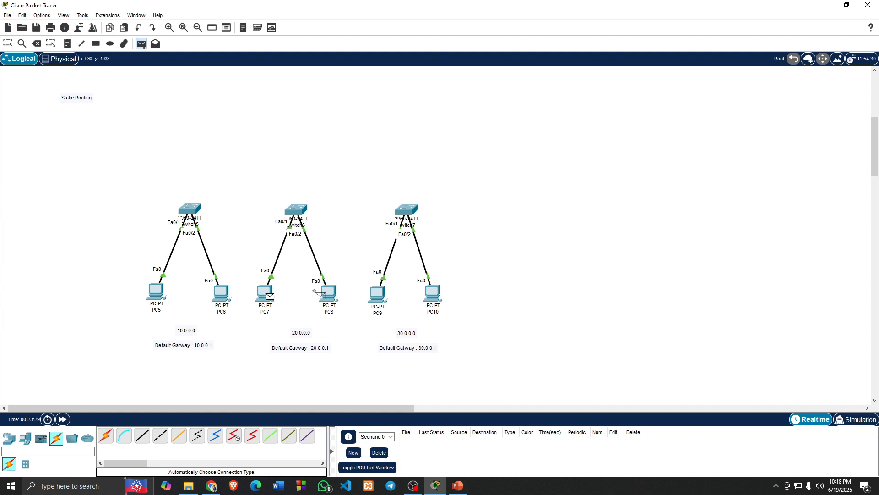
{"action": "left_click", "coordinate": [325, 293]}
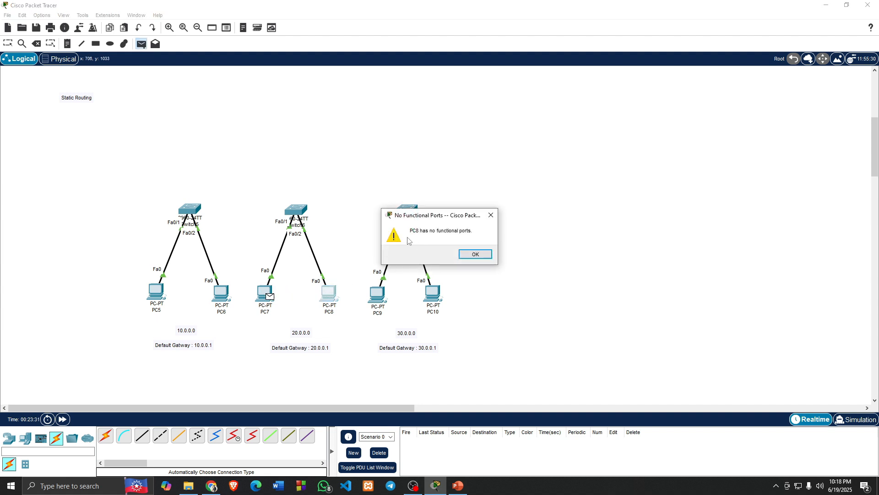
{"action": "left_click", "coordinate": [491, 215]}
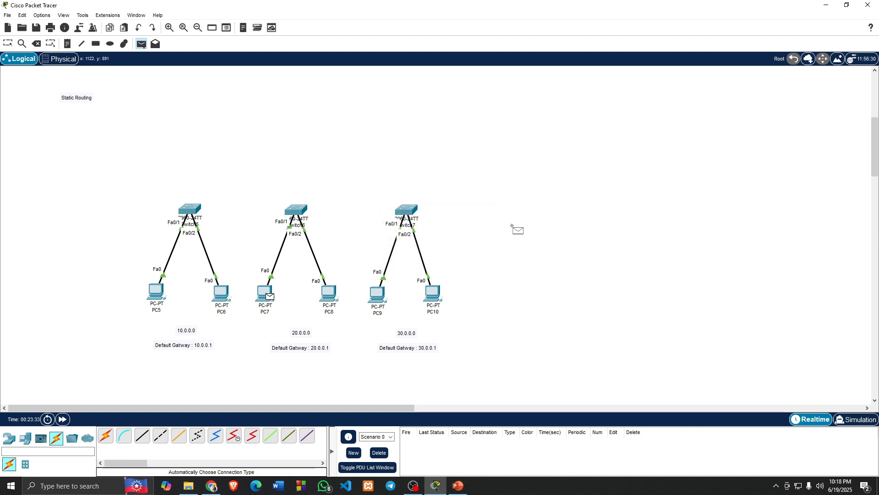
{"action": "left_click", "coordinate": [7, 43]}
Set PC7's static IPv4 address to 20.0.0.2 with subnet mask 255.0.0.0.
{"action": "left_click", "coordinate": [265, 293]}
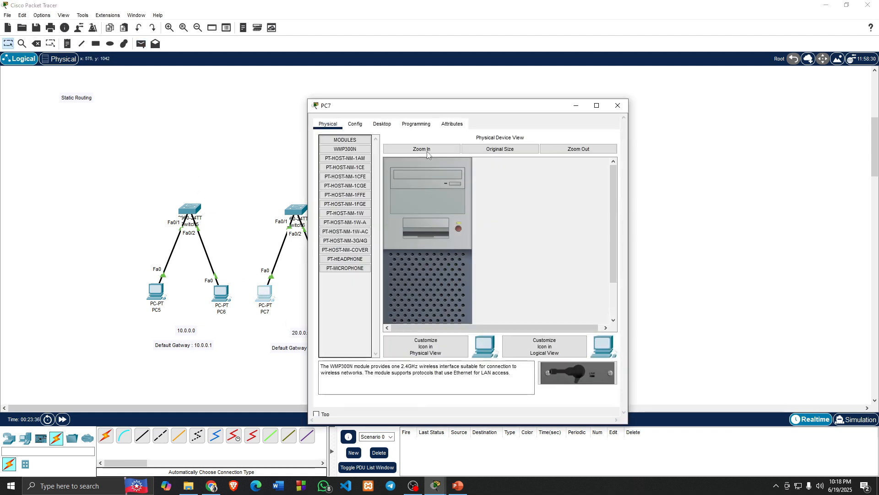
{"action": "left_click_drag", "start_coordinate": [442, 109], "coordinate": [626, 108]}
{"action": "left_click", "coordinate": [566, 121]}
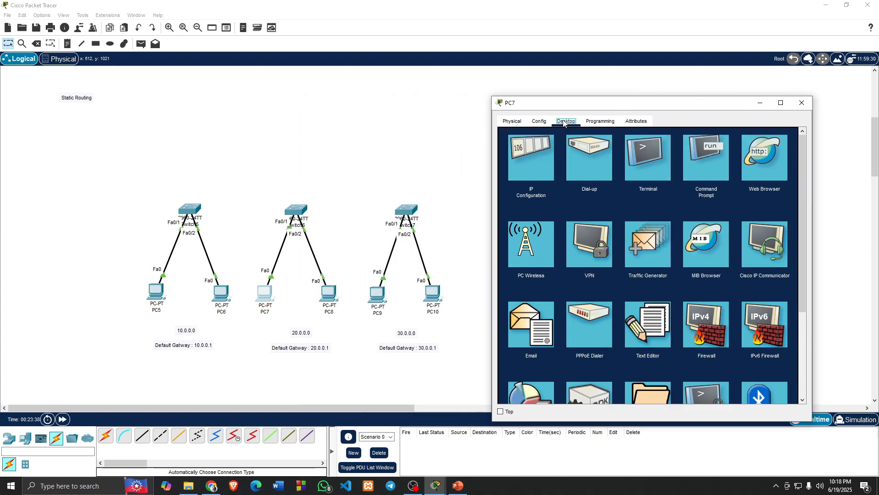
{"action": "left_click", "coordinate": [526, 156]}
{"action": "left_click", "coordinate": [621, 187]}
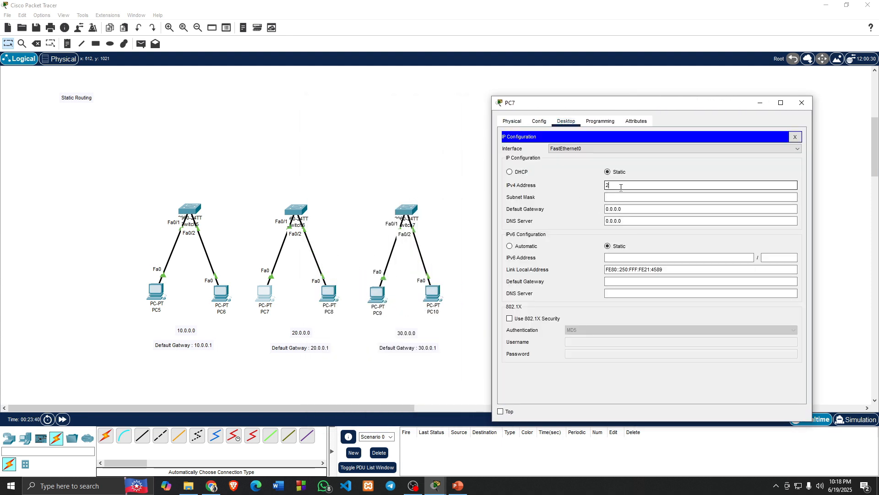
{"action": "type", "text": "20.0.0.2"}
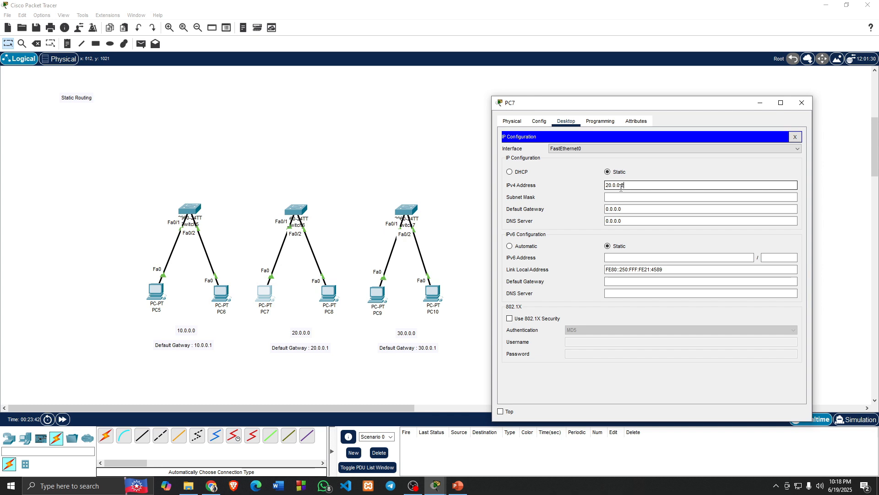
{"action": "left_click", "coordinate": [628, 198]}
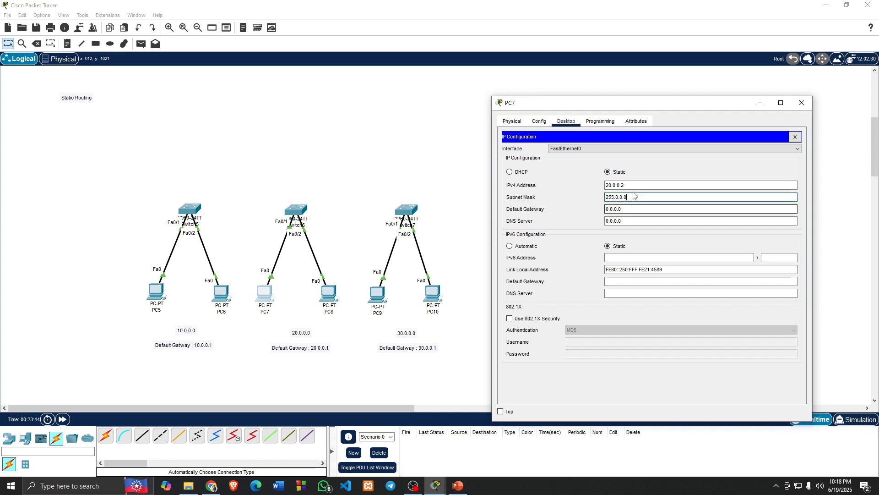
Set PC7's default gateway to 20.0.0.1 and close its configuration window.
{"action": "left_click", "coordinate": [633, 186]}
{"action": "double_click", "coordinate": [632, 186]}
{"action": "key", "text": "ctrl+c"}
{"action": "left_click", "coordinate": [642, 207]}
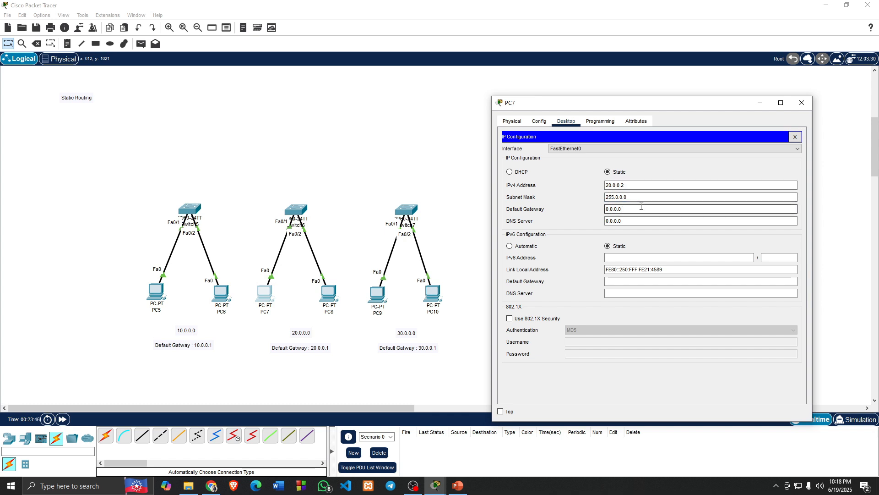
{"action": "double_click", "coordinate": [641, 207]}
{"action": "key", "text": "ctrl+v"}
{"action": "double_click", "coordinate": [641, 207]}
{"action": "key", "text": "ctrl+c"}
{"action": "left_click", "coordinate": [802, 103]}
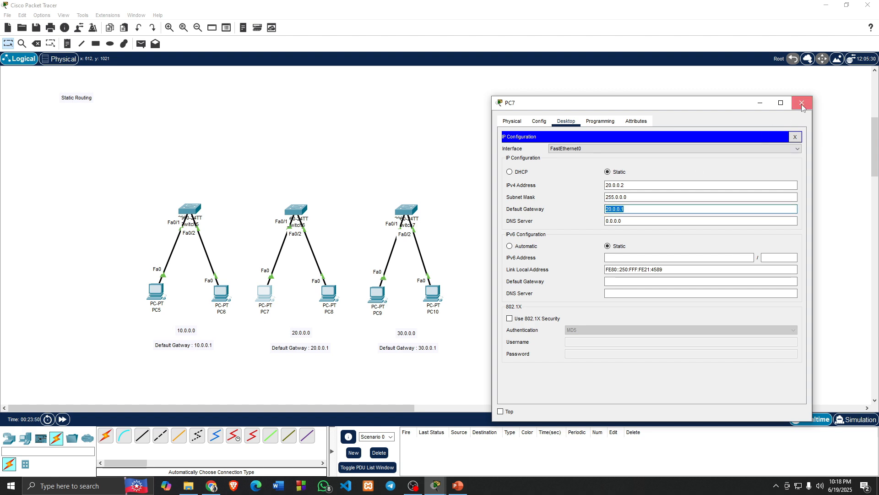
Configure PC8 with IPv4 address 20.0.0.5, subnet mask 255.0.0.0 and default gateway 20.0.0.1.
{"action": "left_click", "coordinate": [329, 294]}
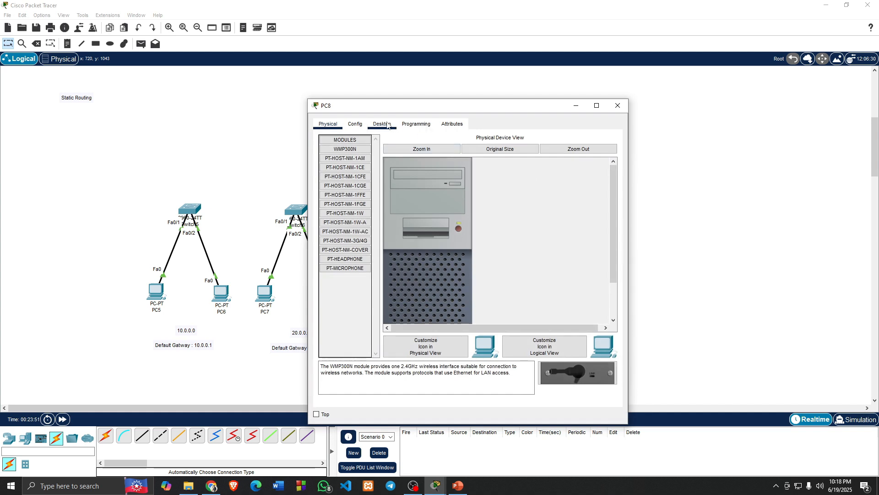
{"action": "left_click", "coordinate": [382, 123]}
{"action": "left_click", "coordinate": [360, 153]}
{"action": "left_click_drag", "start_coordinate": [526, 108], "coordinate": [701, 105]}
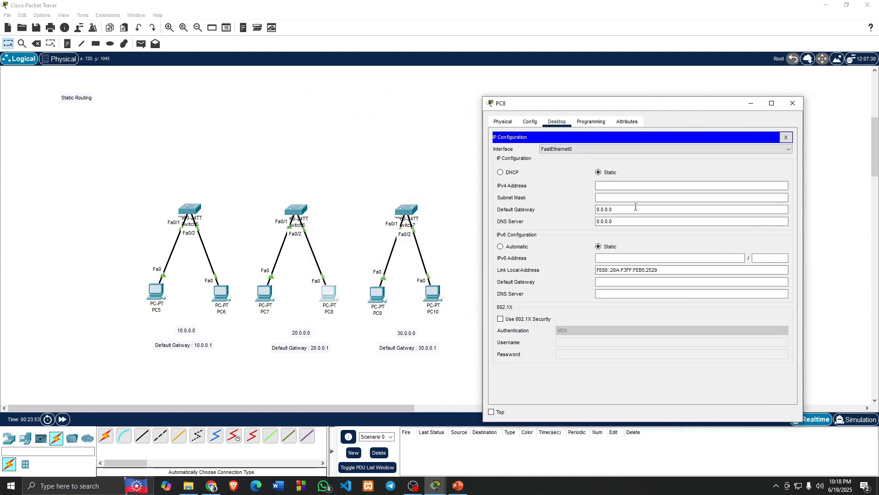
{"action": "left_click", "coordinate": [633, 210]}
{"action": "double_click", "coordinate": [633, 212]}
{"action": "key", "text": "ctrl+v"}
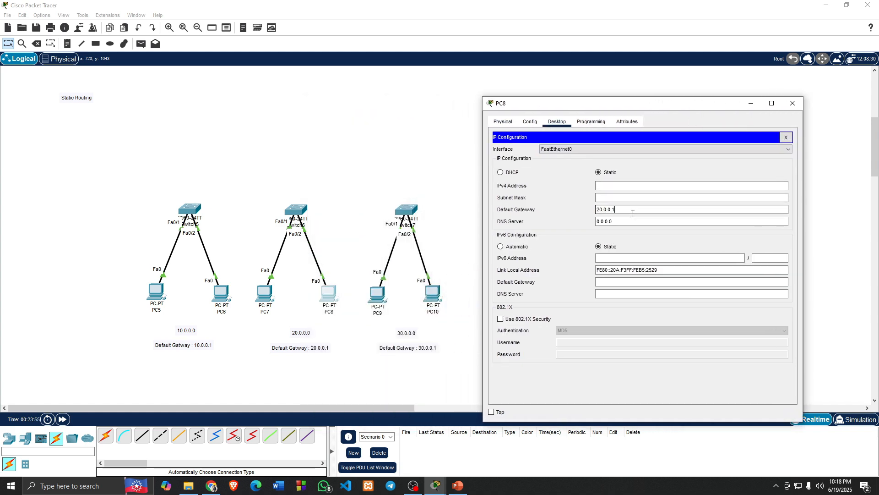
{"action": "left_click", "coordinate": [628, 186]}
{"action": "key", "text": "ctrl+v"}
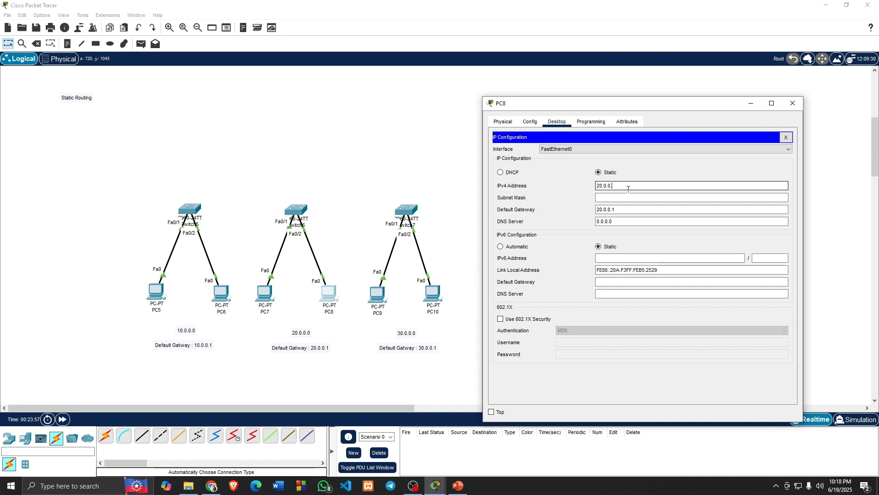
{"action": "left_click", "coordinate": [627, 197]}
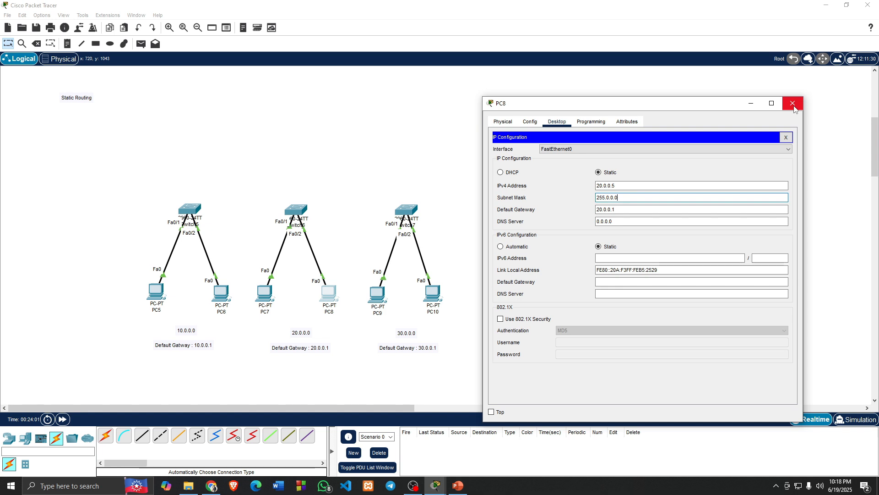
{"action": "left_click", "coordinate": [792, 104]}
Test connectivity with a simple PDU from PC7 to PC8, and delete the test scenario.
{"action": "left_click", "coordinate": [141, 43]}
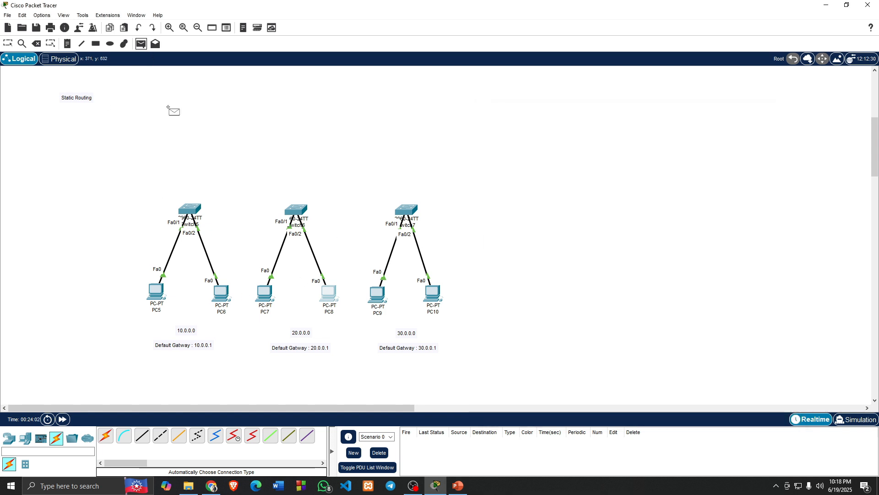
{"action": "left_click", "coordinate": [261, 290]}
{"action": "left_click", "coordinate": [329, 292]}
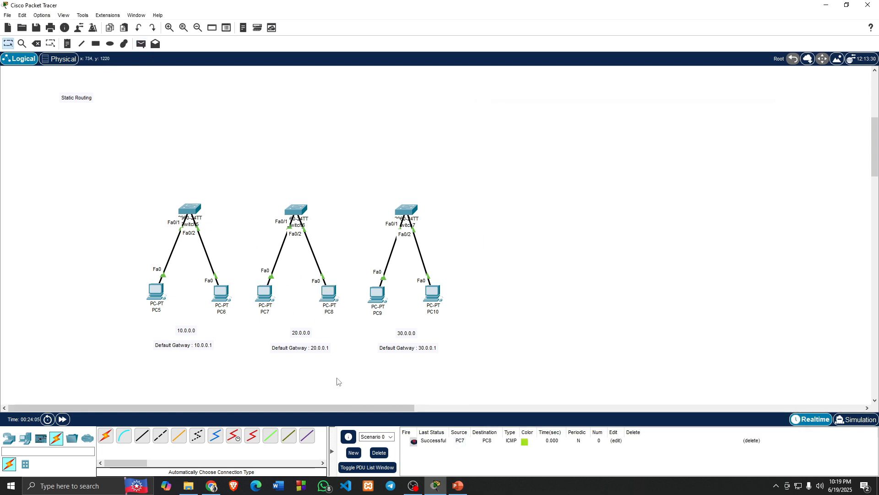
{"action": "left_click", "coordinate": [379, 453]}
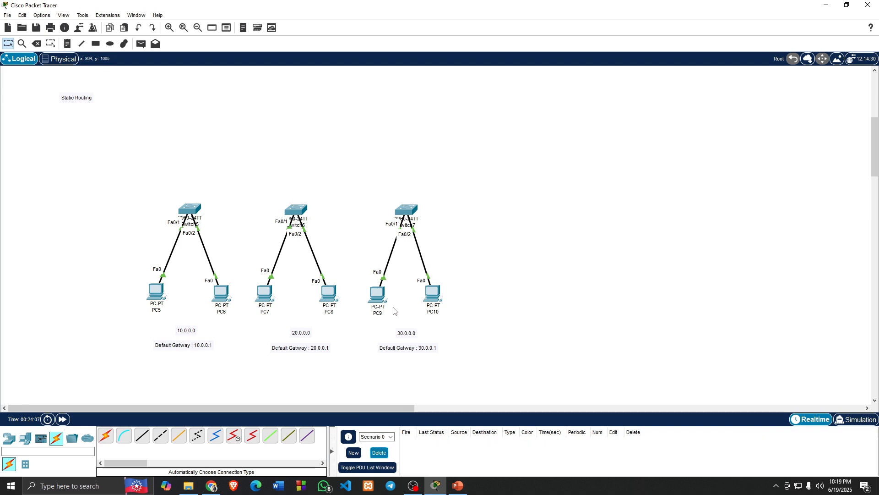
Configure PC9 with IPv4 address 30.0.0.4, subnet mask 255.0.0.0 and default gateway 30.0.0.1.
{"action": "left_click", "coordinate": [376, 294]}
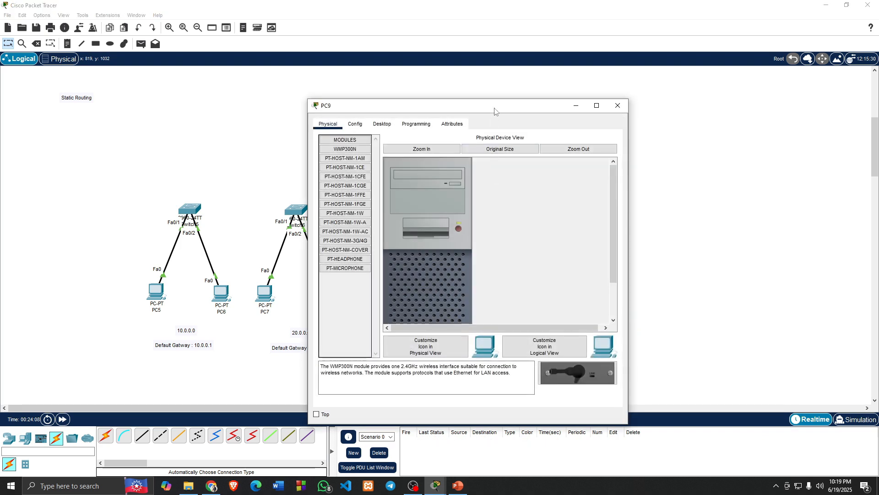
{"action": "left_click_drag", "start_coordinate": [490, 114], "coordinate": [701, 110]}
{"action": "left_click", "coordinate": [598, 116]}
{"action": "left_click", "coordinate": [573, 146]}
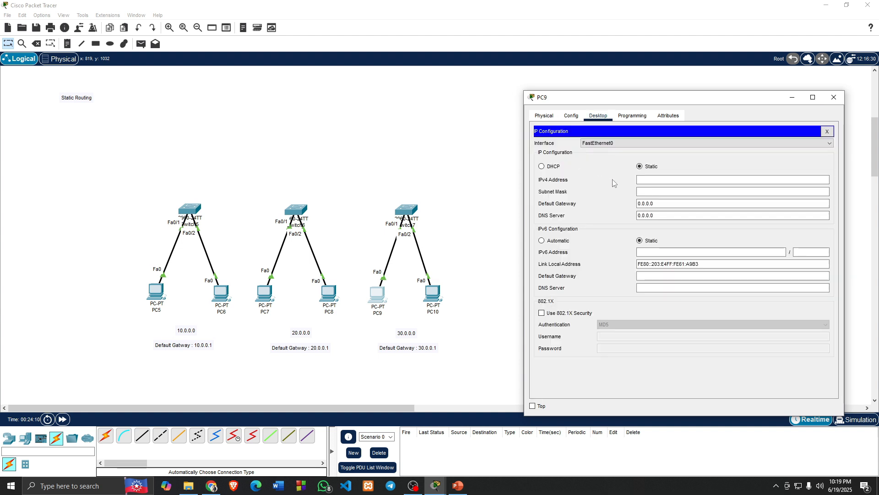
{"action": "left_click", "coordinate": [639, 180]}
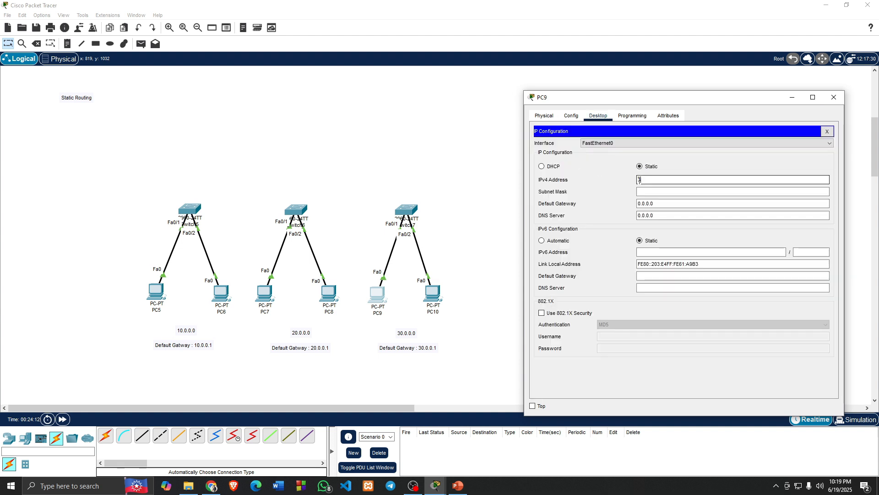
{"action": "type", "text": "30.0.0.4"}
{"action": "key", "text": "Tab"}
{"action": "left_click", "coordinate": [662, 204]}
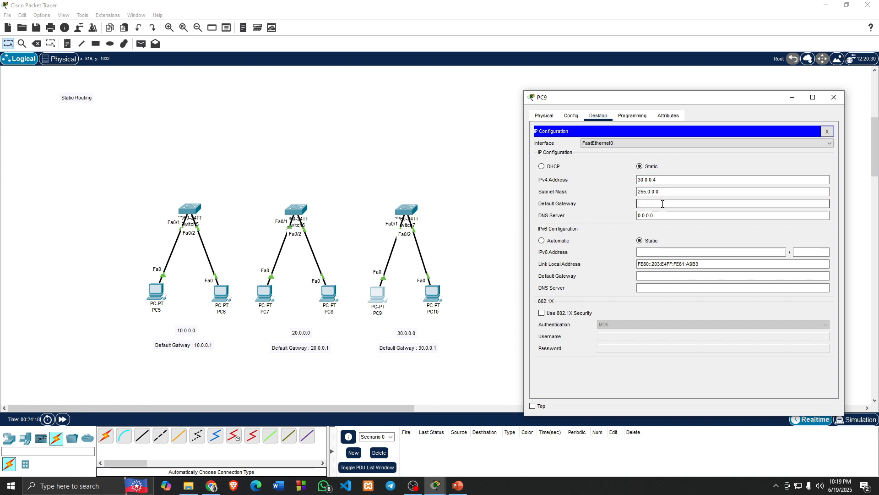
{"action": "type", "text": ".1"}
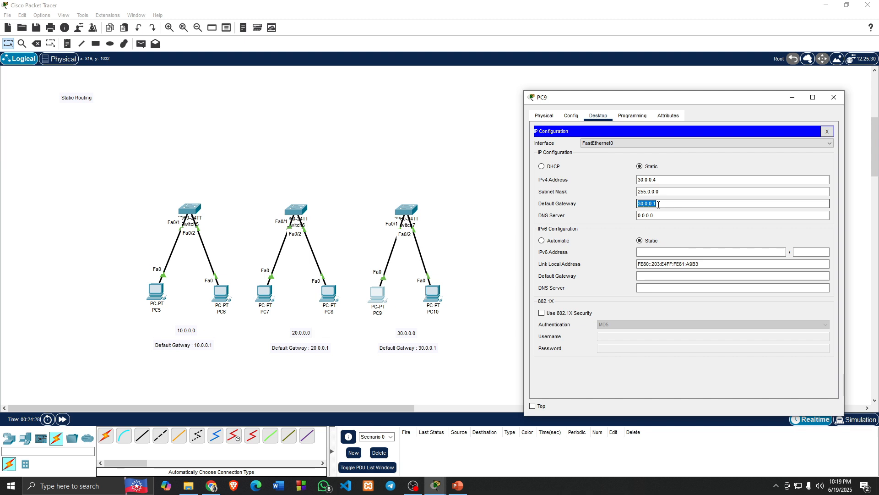
{"action": "left_click_drag", "start_coordinate": [643, 207], "coordinate": [641, 205]}
{"action": "left_click", "coordinate": [649, 206]}
{"action": "double_click", "coordinate": [656, 205]}
{"action": "left_click", "coordinate": [834, 97]}
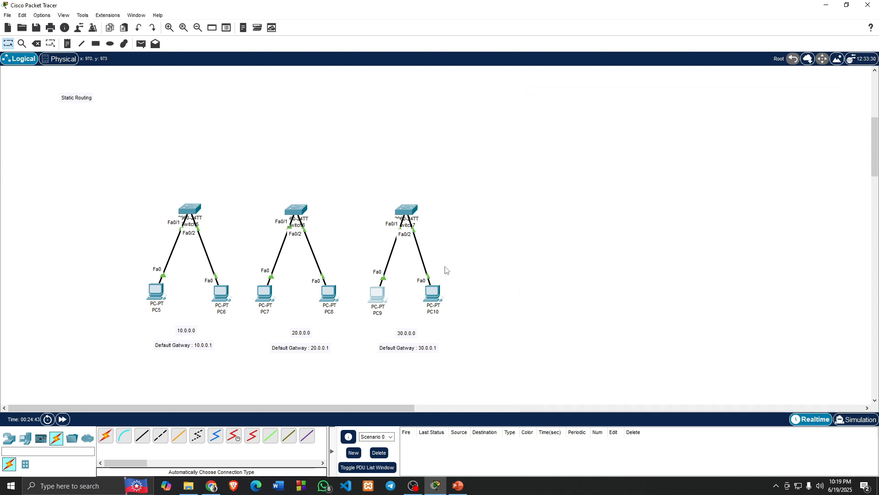
Configure PC10 with IPv4 address 30.0.0.6, subnet mask 255.0.0.0 and default gateway 30.0.0.1.
{"action": "left_click", "coordinate": [437, 291]}
{"action": "left_click", "coordinate": [382, 124]}
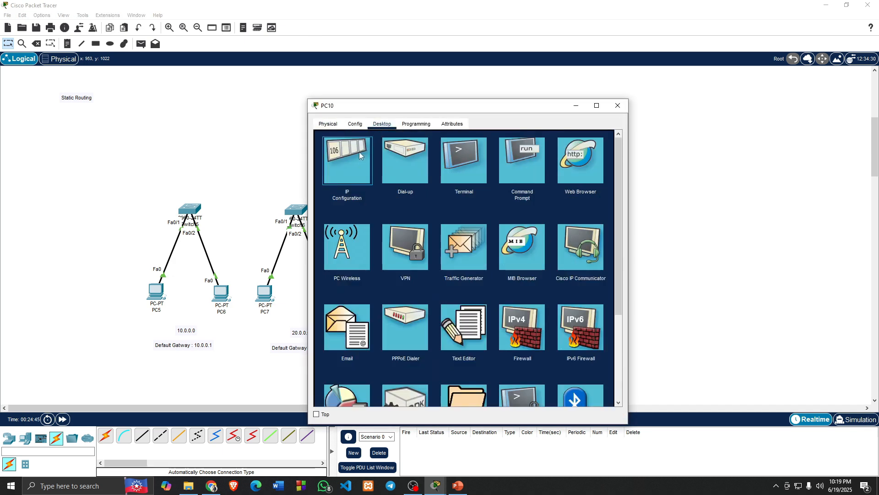
{"action": "left_click", "coordinate": [359, 152]}
{"action": "left_click", "coordinate": [473, 186]}
{"action": "type", "text": "30.0.0."}
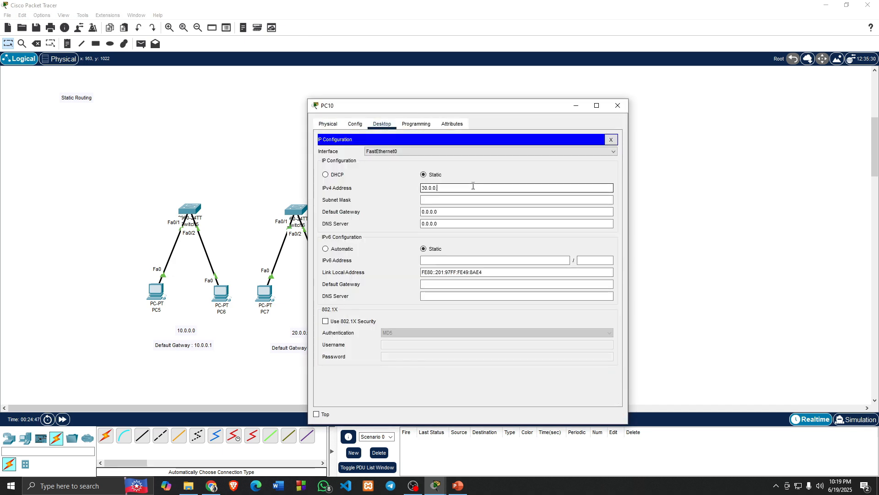
{"action": "type", "text": "16"}
{"action": "left_click", "coordinate": [481, 198]}
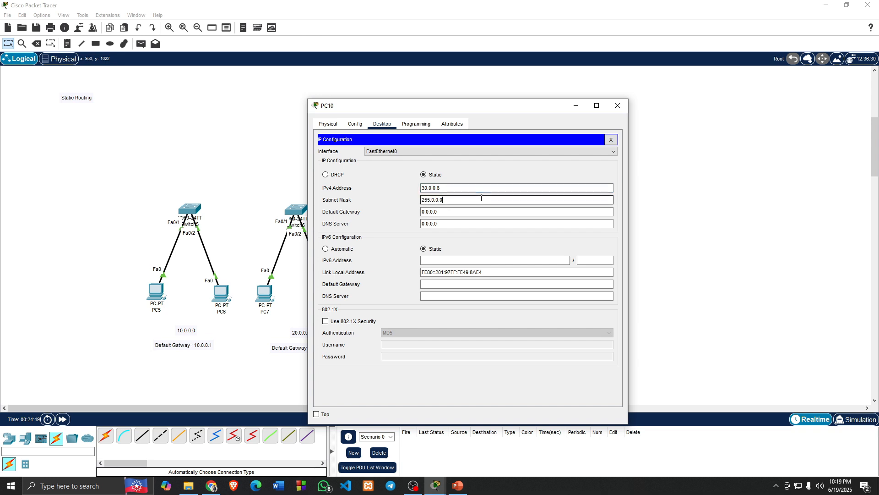
{"action": "left_click", "coordinate": [470, 212]}
{"action": "type", "text": "30.0.0.1"}
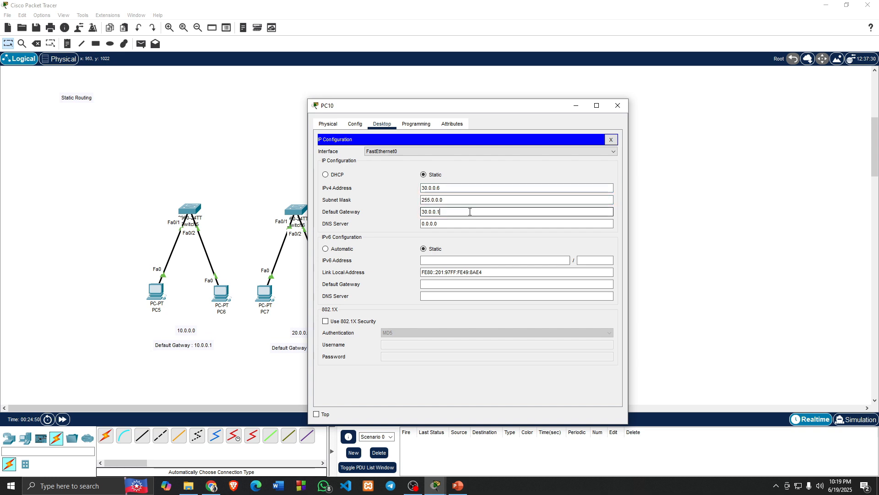
{"action": "left_click", "coordinate": [617, 106]}
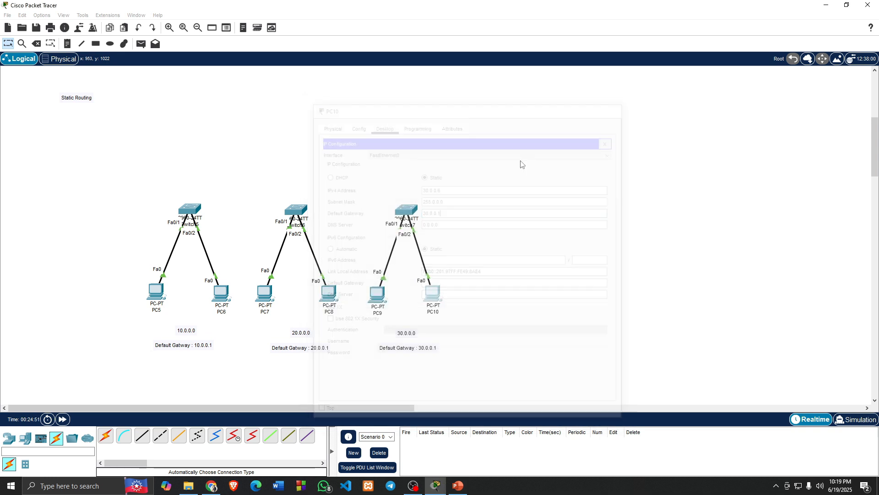
Test connectivity with a simple PDU from PC9 to PC10, and delete the test scenario.
{"action": "left_click", "coordinate": [140, 46]}
{"action": "left_click", "coordinate": [376, 293]}
{"action": "left_click", "coordinate": [431, 294]}
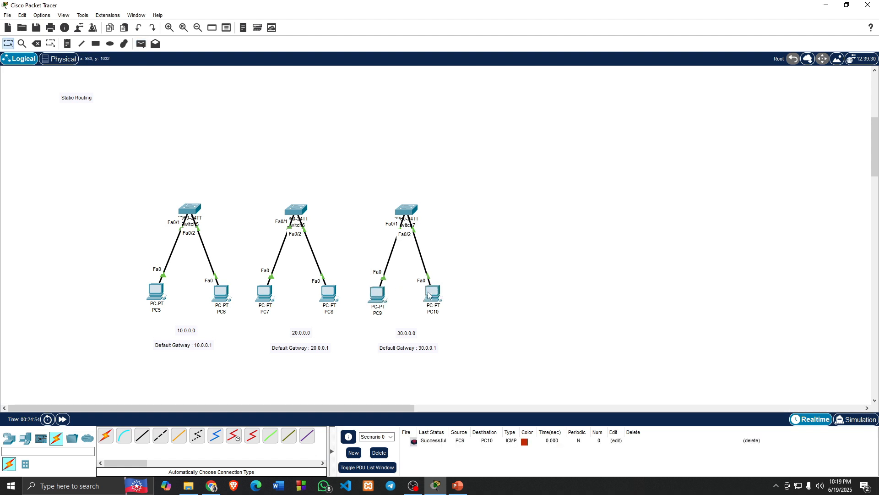
{"action": "left_click", "coordinate": [379, 452]}
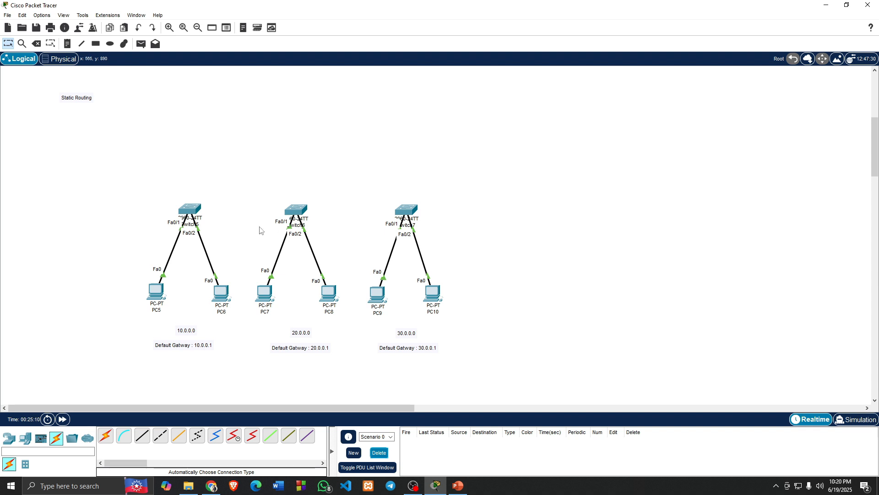
Place three ISR4331 routers in the workspace, one above each of the three switches.
{"action": "left_click", "coordinate": [9, 438]}
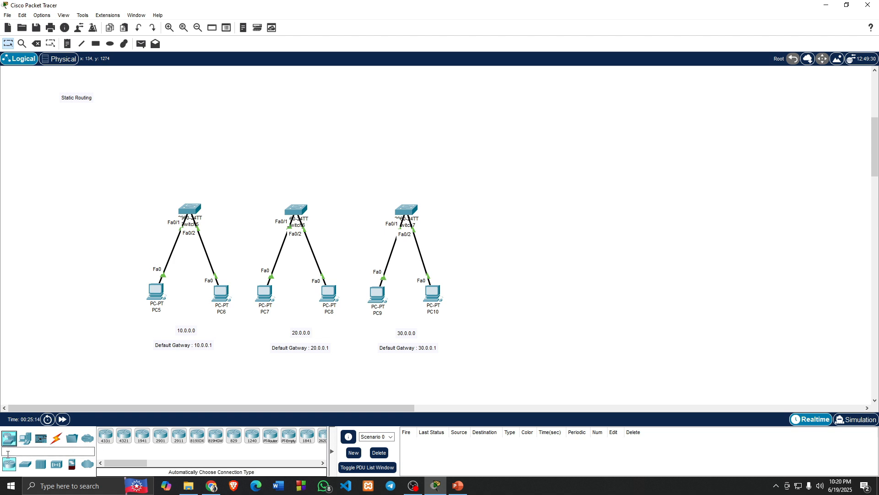
{"action": "left_click", "coordinate": [106, 435]}
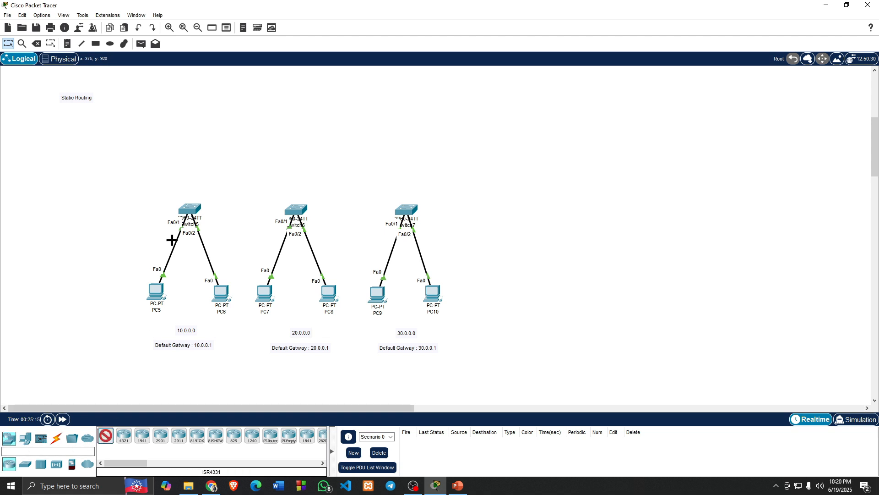
{"action": "left_click", "coordinate": [188, 160]}
{"action": "left_click", "coordinate": [105, 435]}
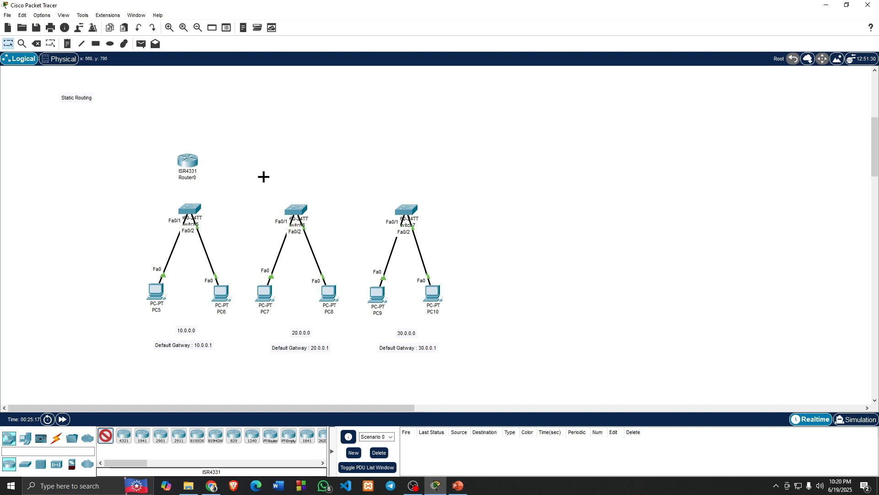
{"action": "left_click", "coordinate": [294, 158]}
{"action": "left_click", "coordinate": [106, 435]}
{"action": "left_click", "coordinate": [409, 158]}
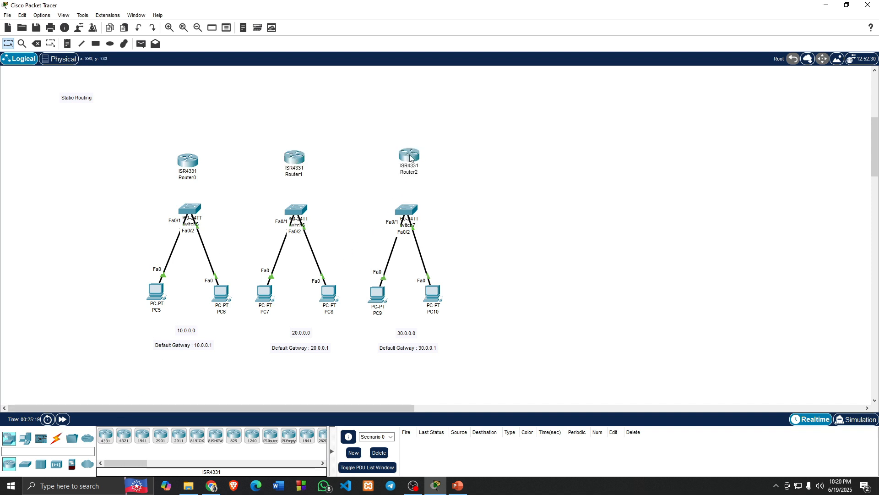
Rearrange the three routers into a triangle, with Router0 and Router2 raised and Router1 lower between them.
{"action": "left_click_drag", "start_coordinate": [303, 160], "coordinate": [300, 147]}
{"action": "left_click_drag", "start_coordinate": [195, 168], "coordinate": [197, 152]}
{"action": "left_click_drag", "start_coordinate": [408, 160], "coordinate": [405, 121]}
{"action": "left_click_drag", "start_coordinate": [194, 153], "coordinate": [186, 120]}
{"action": "left_click_drag", "start_coordinate": [299, 149], "coordinate": [301, 150]}
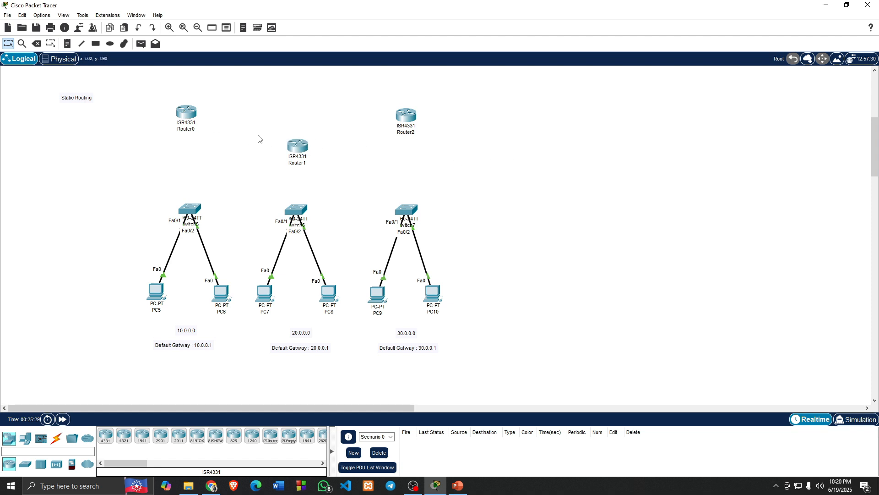
Install NM-2T serial modules in both empty module slots of Router0.
{"action": "left_click", "coordinate": [186, 114]}
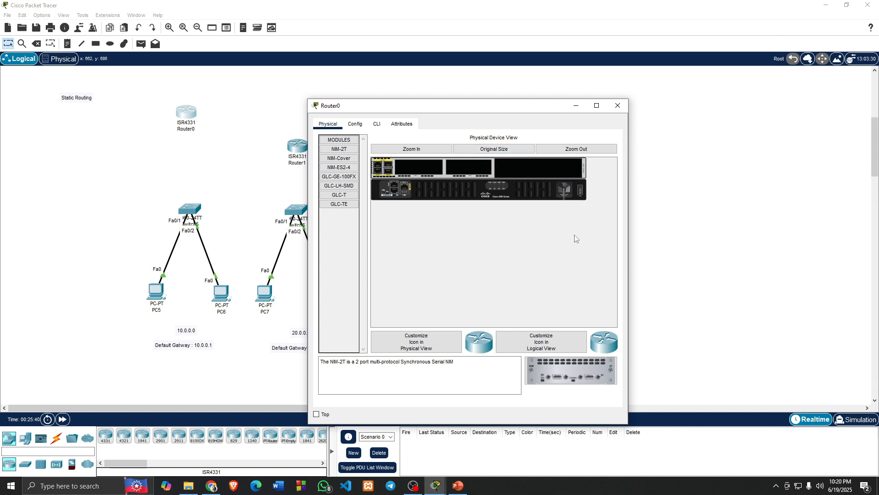
{"action": "left_click_drag", "start_coordinate": [560, 364], "coordinate": [471, 170]}
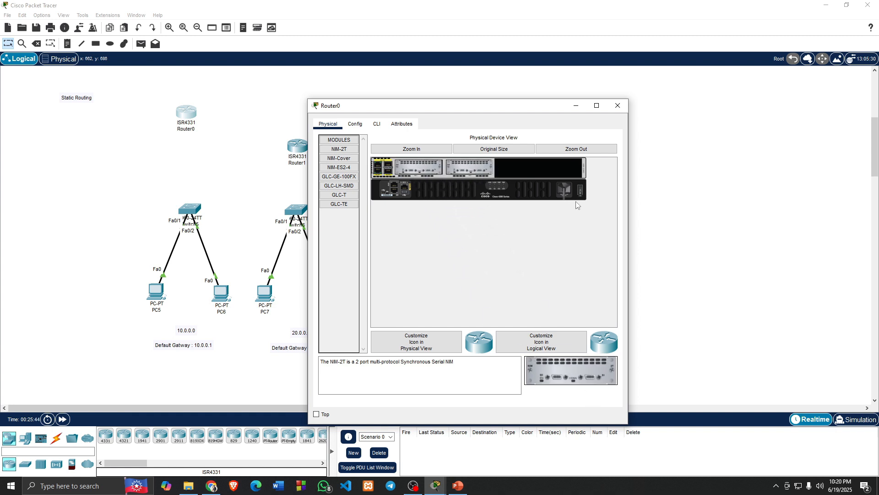
{"action": "left_click", "coordinate": [618, 105]}
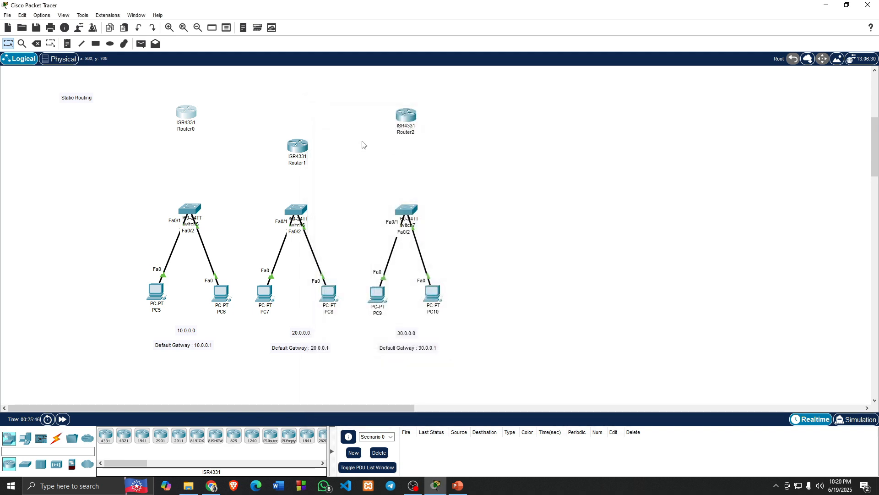
Install NM-2T serial modules in both empty module slots of Router1.
{"action": "left_click", "coordinate": [298, 146]}
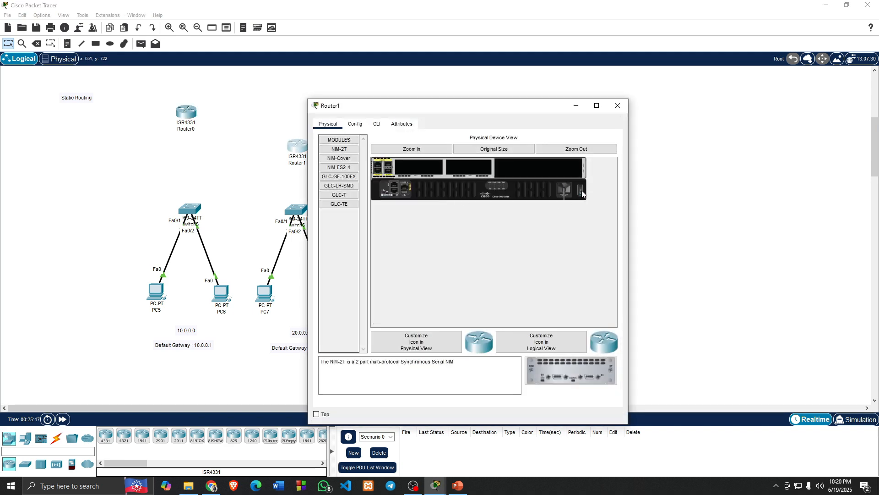
{"action": "left_click_drag", "start_coordinate": [550, 369], "coordinate": [421, 171]}
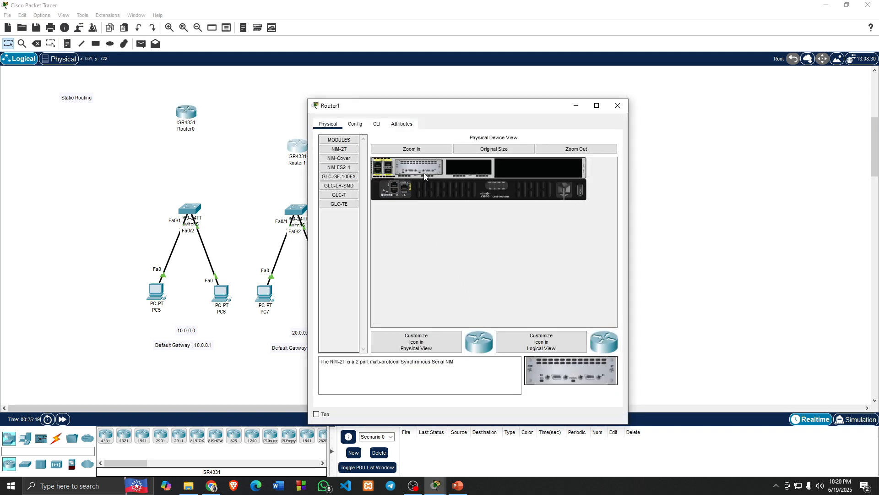
{"action": "left_click_drag", "start_coordinate": [546, 384], "coordinate": [472, 172]}
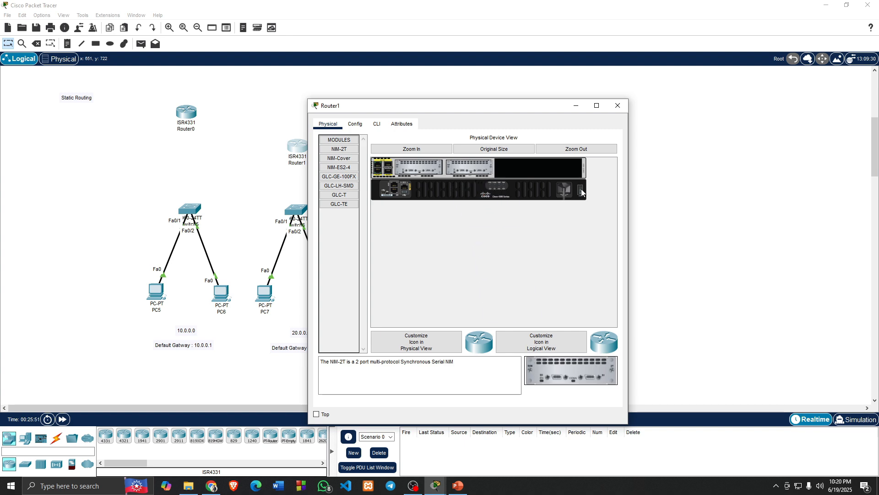
{"action": "left_click", "coordinate": [618, 105]}
Install NM-2T serial modules in both empty module slots of Router2 and switch its power back on.
{"action": "left_click", "coordinate": [400, 118]}
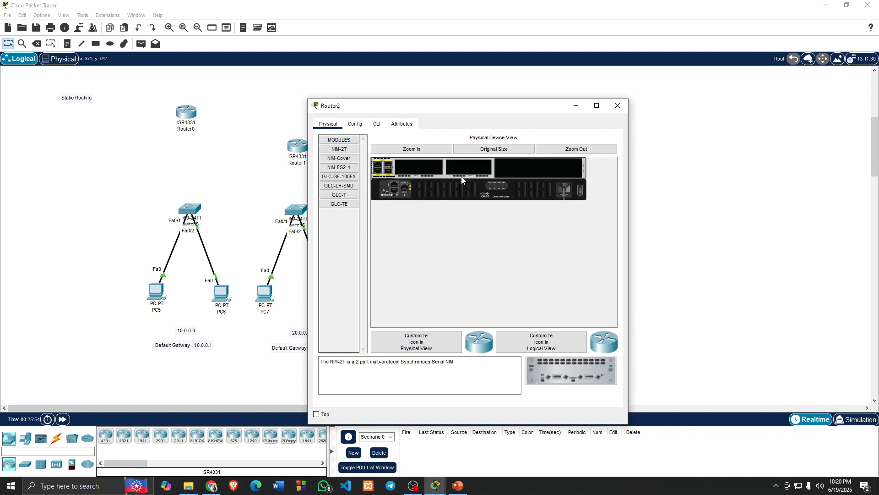
{"action": "left_click_drag", "start_coordinate": [568, 370], "coordinate": [430, 168]}
{"action": "left_click_drag", "start_coordinate": [552, 364], "coordinate": [476, 169]}
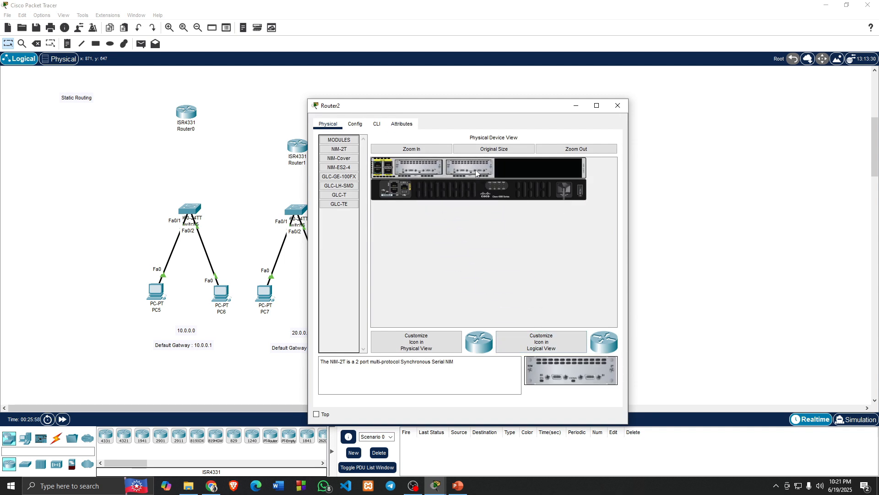
{"action": "left_click", "coordinate": [581, 189]}
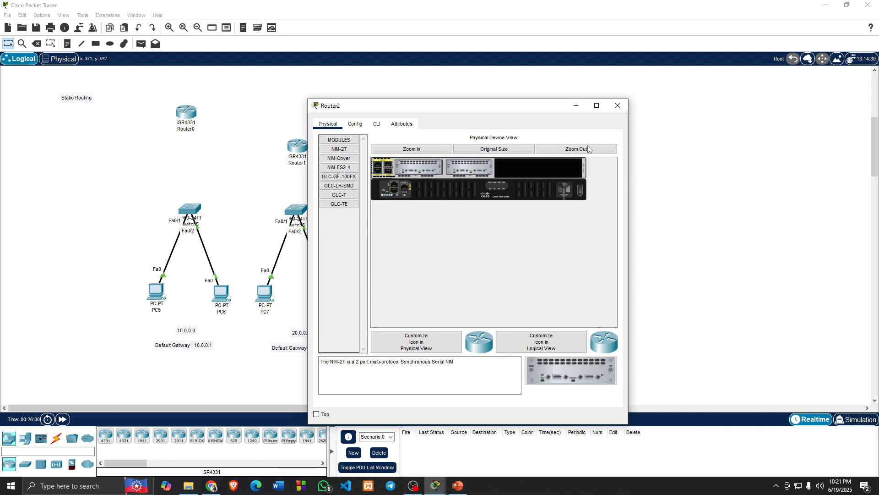
{"action": "left_click", "coordinate": [618, 105]}
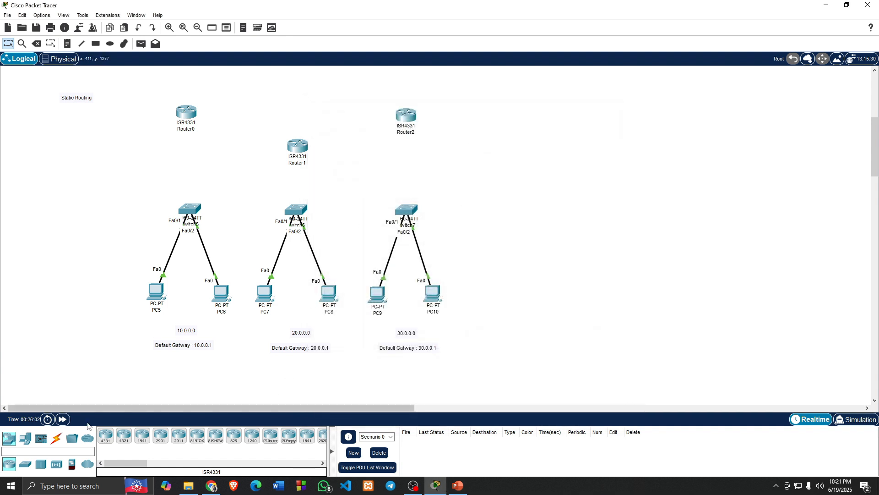
Connect each of the three switches to the router above it with an automatically chosen cable type.
{"action": "left_click", "coordinate": [54, 443]}
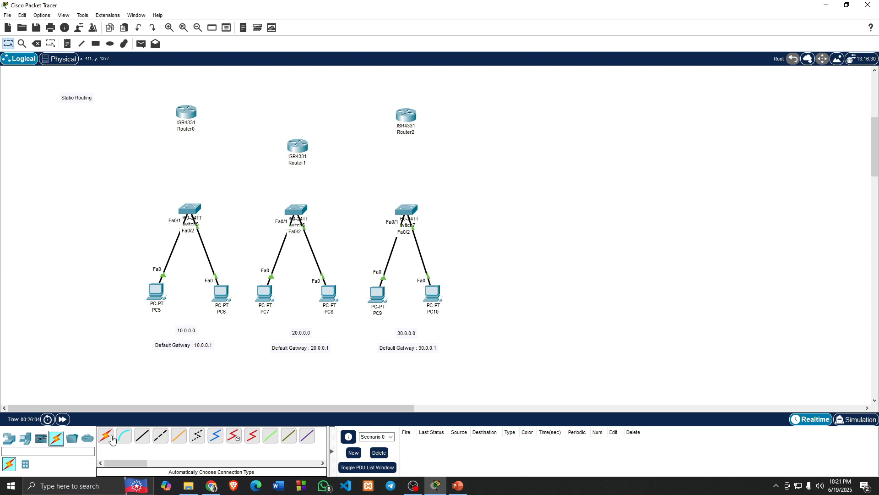
{"action": "left_click", "coordinate": [105, 435]}
{"action": "left_click", "coordinate": [189, 209]}
{"action": "left_click", "coordinate": [187, 112]}
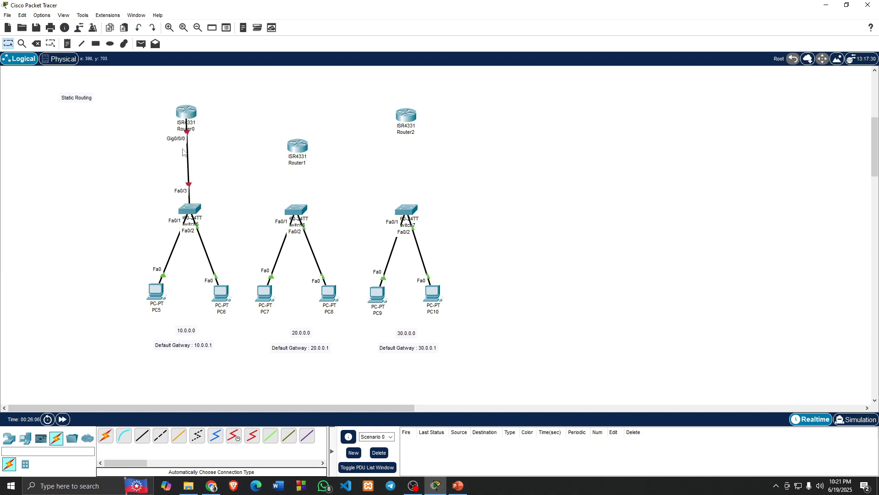
{"action": "left_click", "coordinate": [295, 210]}
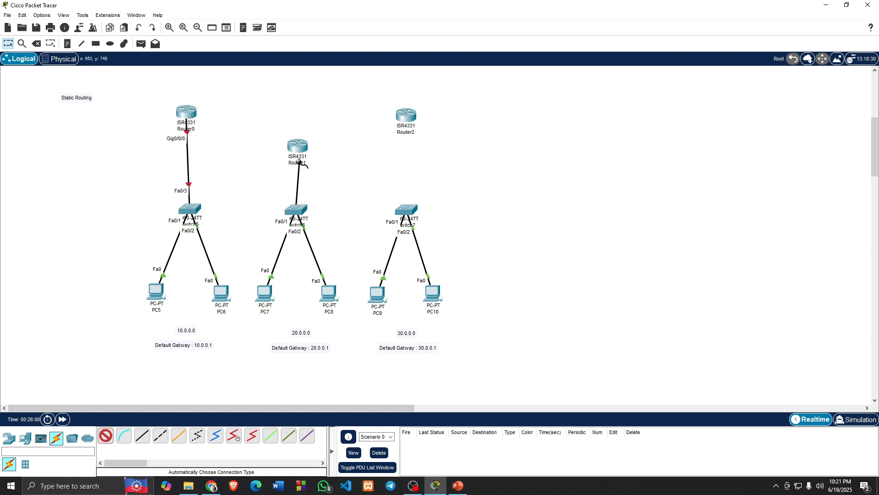
{"action": "left_click", "coordinate": [297, 145]}
{"action": "left_click", "coordinate": [105, 435]}
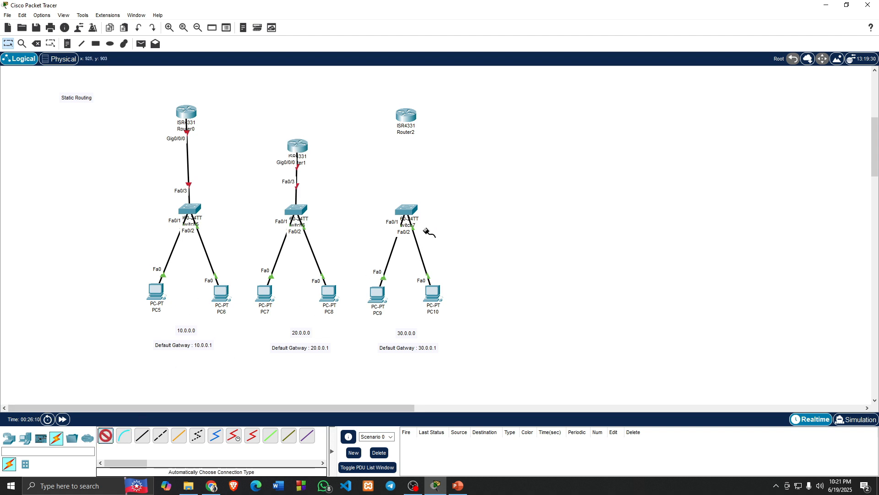
{"action": "left_click", "coordinate": [407, 209]}
{"action": "left_click", "coordinate": [405, 115]}
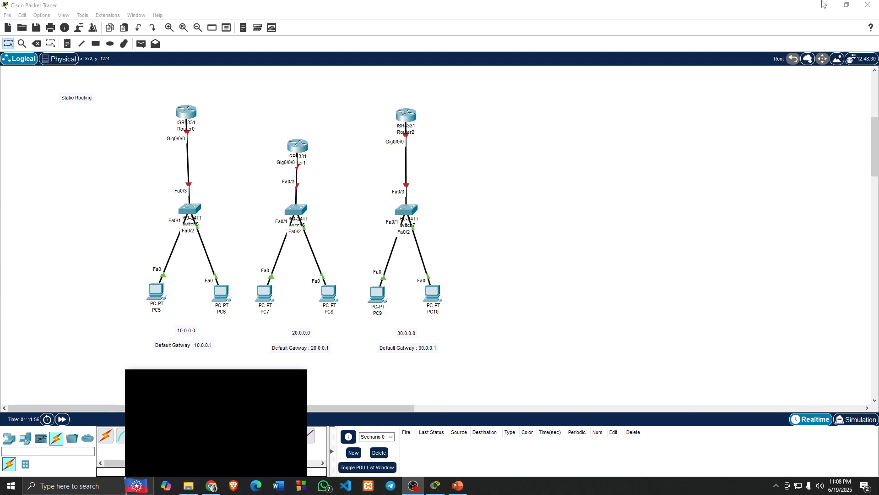
Link Router0 to Router1, Router1 to Router2 and Router0 to Router2 with automatically chosen connections.
{"action": "left_click", "coordinate": [823, 4]}
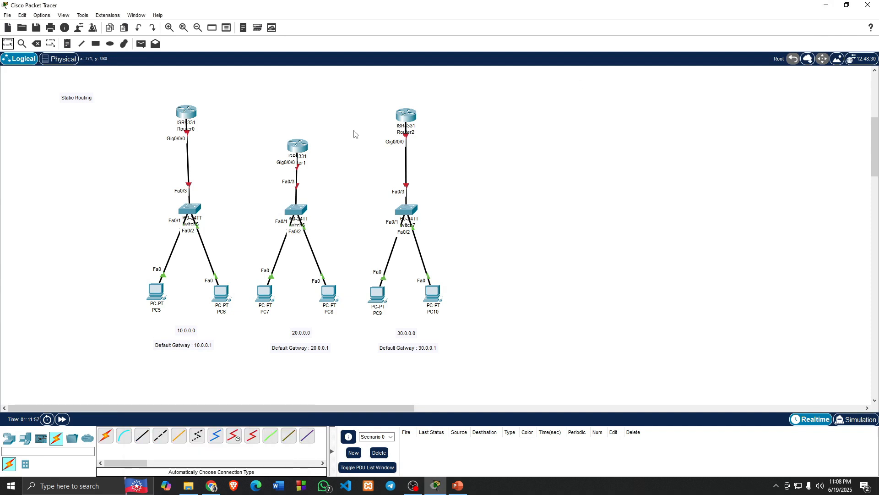
{"action": "left_click", "coordinate": [106, 435]}
{"action": "left_click", "coordinate": [189, 111]}
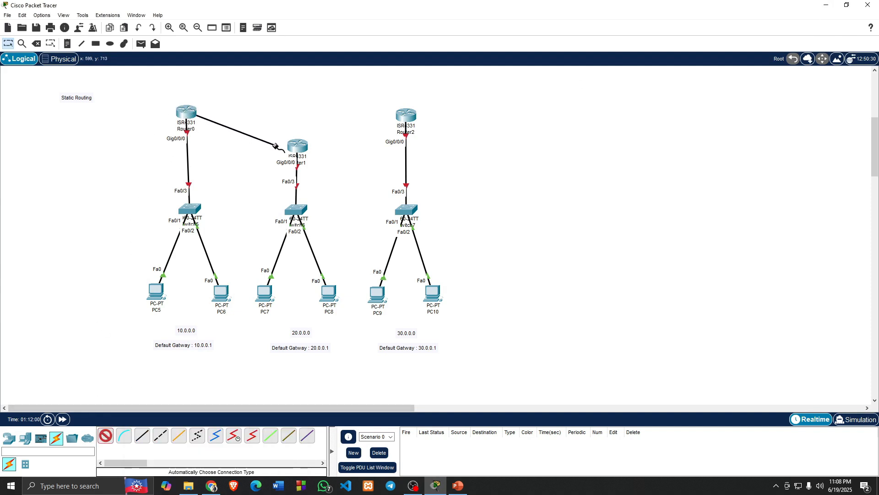
{"action": "left_click", "coordinate": [296, 146]}
{"action": "left_click", "coordinate": [106, 435]}
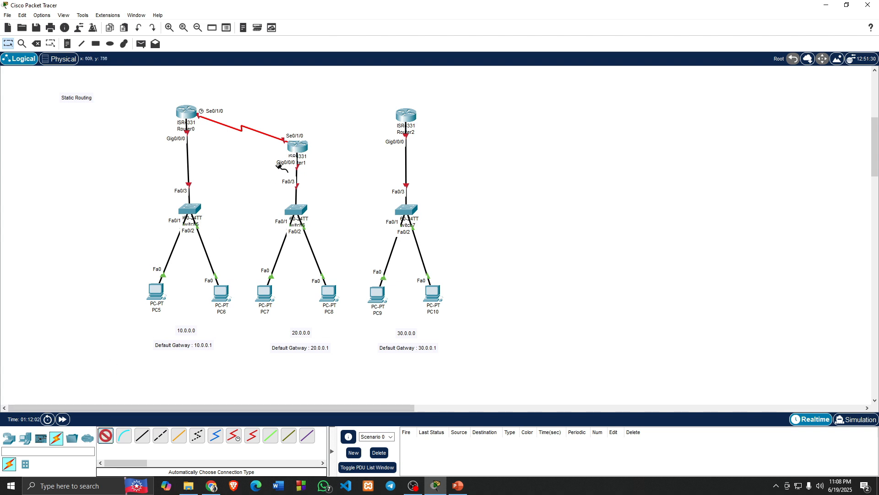
{"action": "left_click", "coordinate": [299, 151]}
{"action": "left_click", "coordinate": [399, 117]}
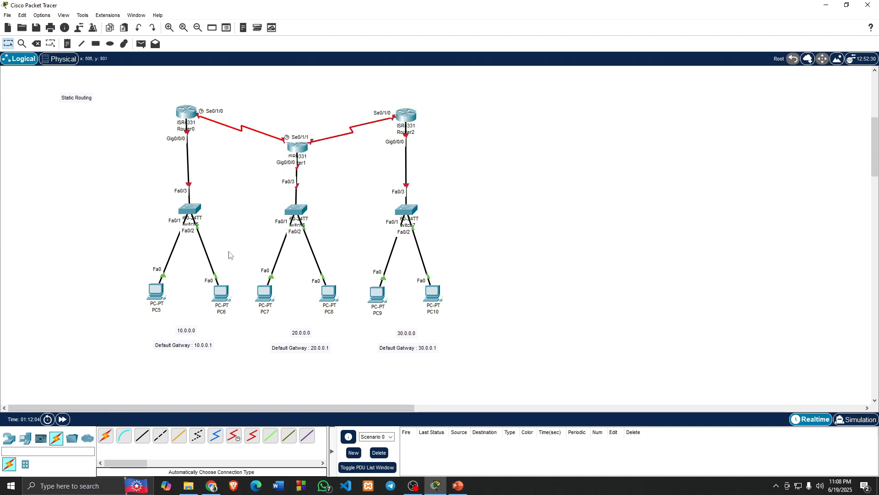
{"action": "left_click", "coordinate": [105, 435]}
{"action": "left_click", "coordinate": [187, 112]}
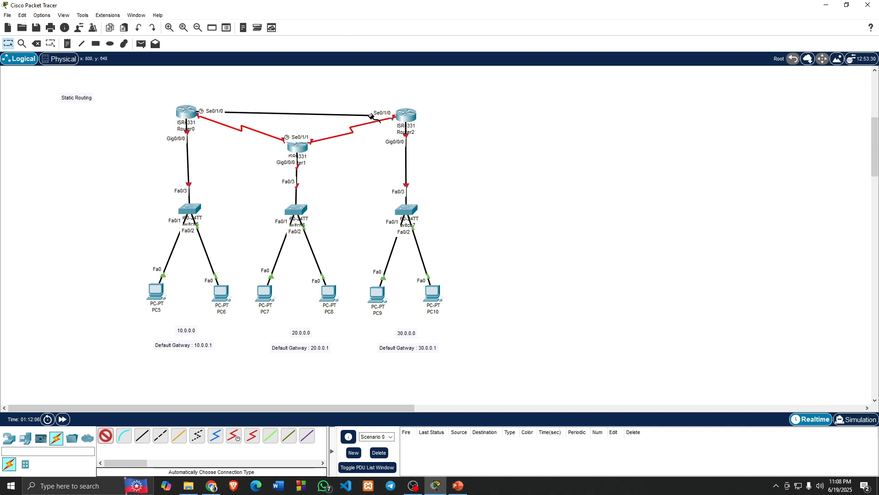
{"action": "left_click", "coordinate": [404, 114]}
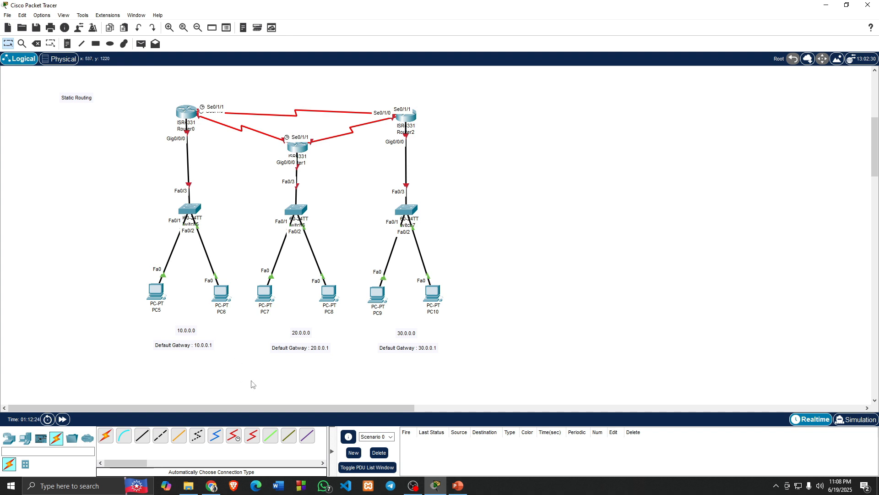
Add network notes beside the router links: 192.168.0.0 for Router0–Router1, 192.170.0.0 for Router1–Router2 and 50.0.0.0 for Router0–Router2.
{"action": "left_click", "coordinate": [68, 46]}
{"action": "left_click", "coordinate": [220, 138]}
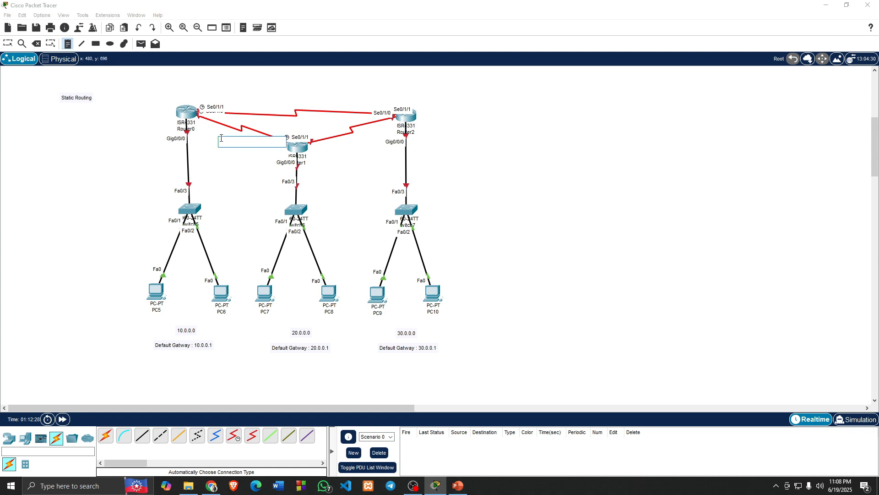
{"action": "type", "text": "4"}
{"action": "type", "text": "92.168.0.0"}
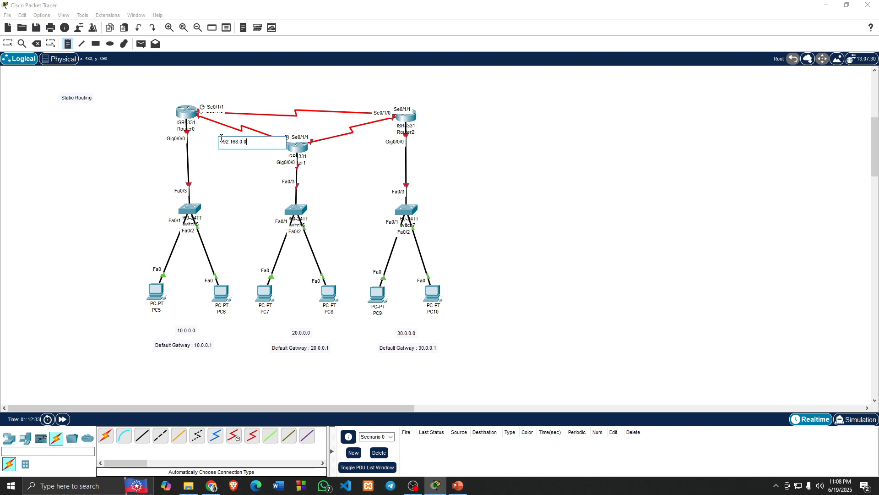
{"action": "left_click", "coordinate": [335, 148]}
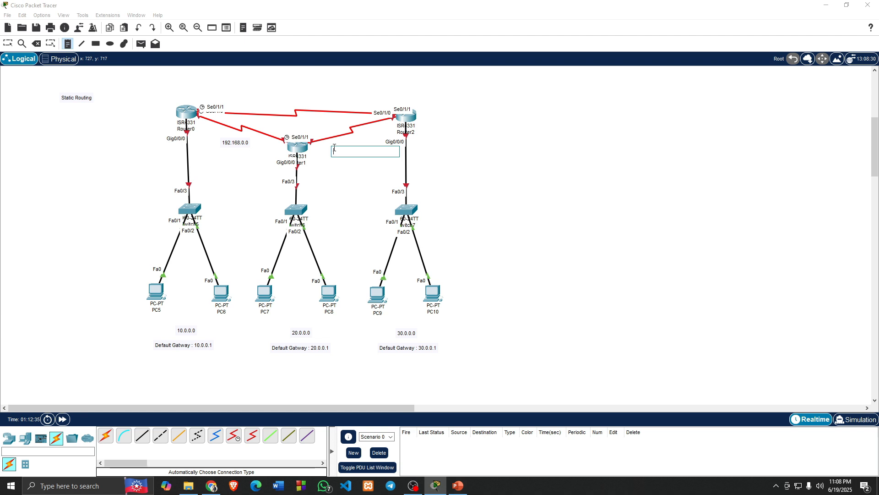
{"action": "type", "text": "192.170"}
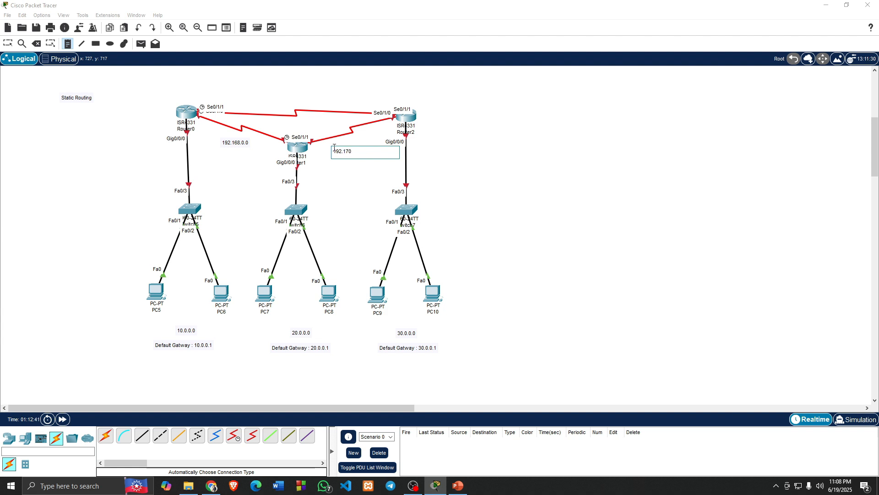
{"action": "type", "text": ".0.0"}
{"action": "left_click", "coordinate": [282, 101]}
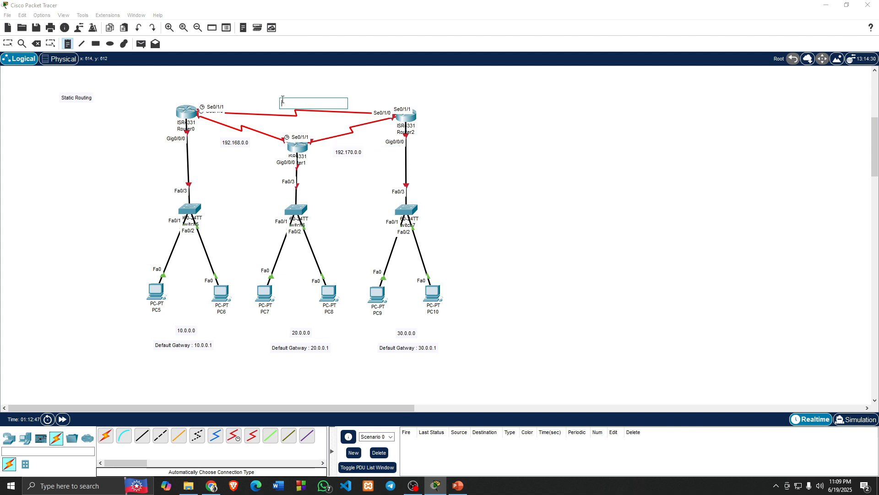
{"action": "type", "text": "50.0"}
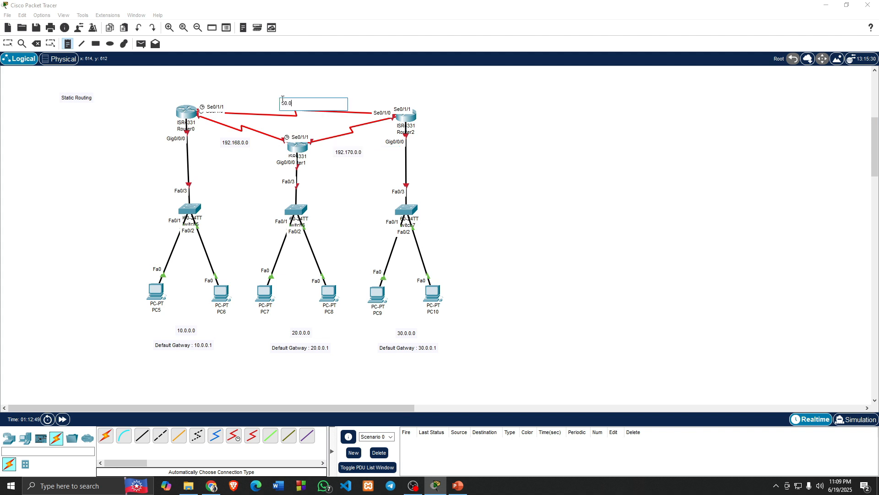
{"action": "type", "text": ".0.0"}
{"action": "key", "text": "Escape"}
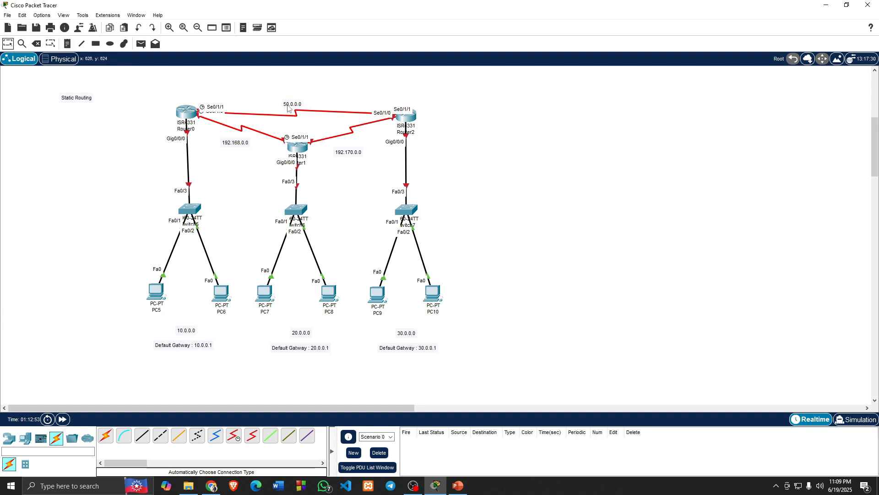
Adjust the positions of the 50.0.0.0, 192.168.0.0 and 192.170.0.0 notes beside their links.
{"action": "left_click_drag", "start_coordinate": [288, 108], "coordinate": [290, 103]}
{"action": "left_click_drag", "start_coordinate": [244, 143], "coordinate": [244, 140]}
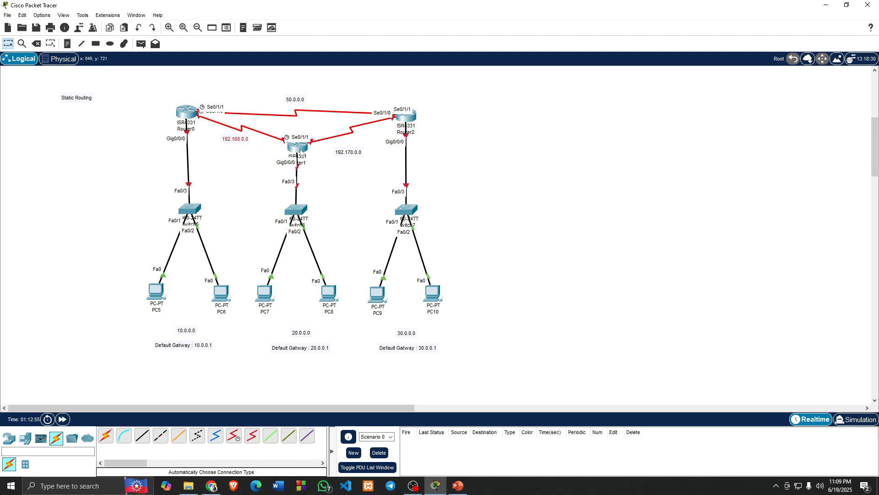
{"action": "left_click_drag", "start_coordinate": [343, 156], "coordinate": [351, 151]}
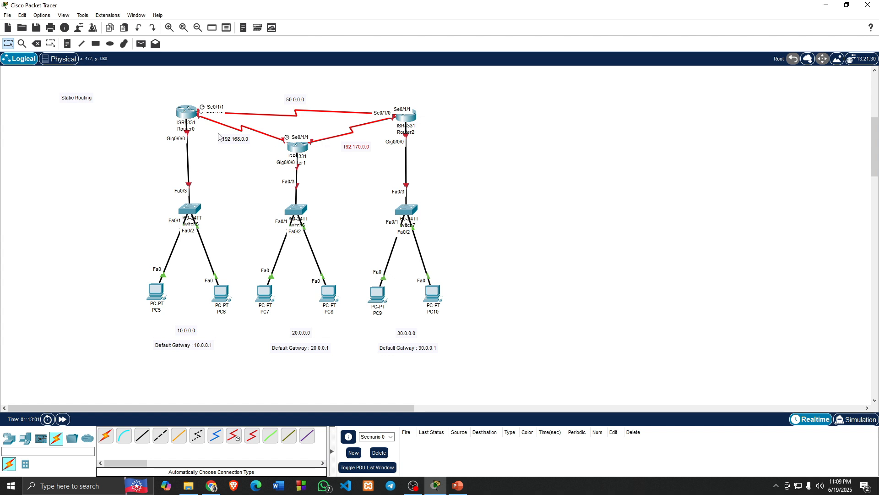
Nudge Router0 slightly toward Router1 and reattach the Router0 end of their link to port Serial0/1/0.
{"action": "left_click_drag", "start_coordinate": [189, 114], "coordinate": [193, 114]}
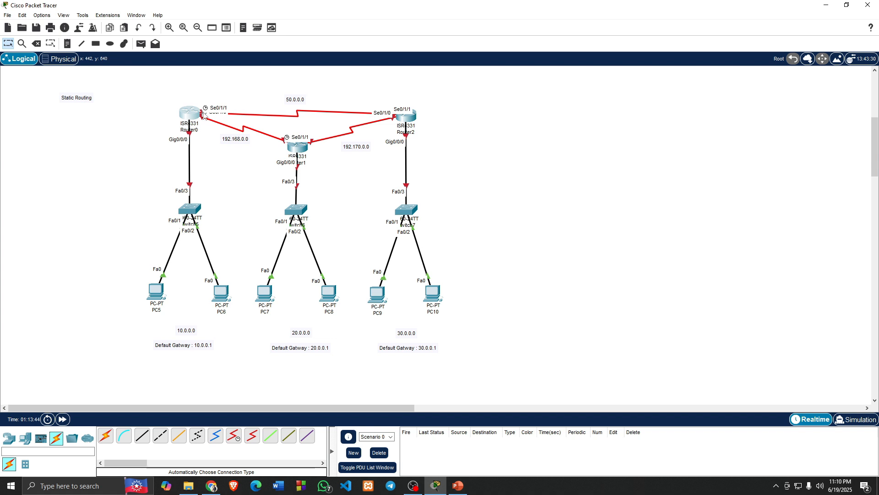
{"action": "left_click_drag", "start_coordinate": [204, 122], "coordinate": [192, 117]}
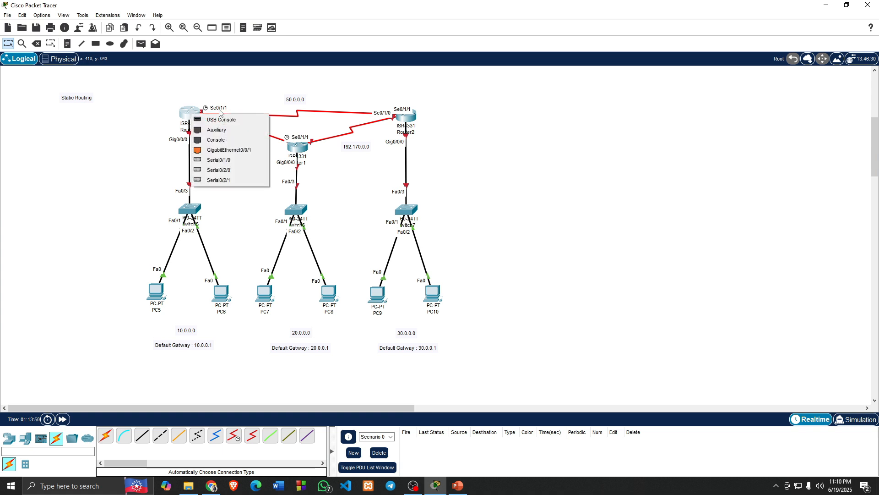
{"action": "left_click", "coordinate": [248, 94]}
{"action": "left_click", "coordinate": [193, 114]}
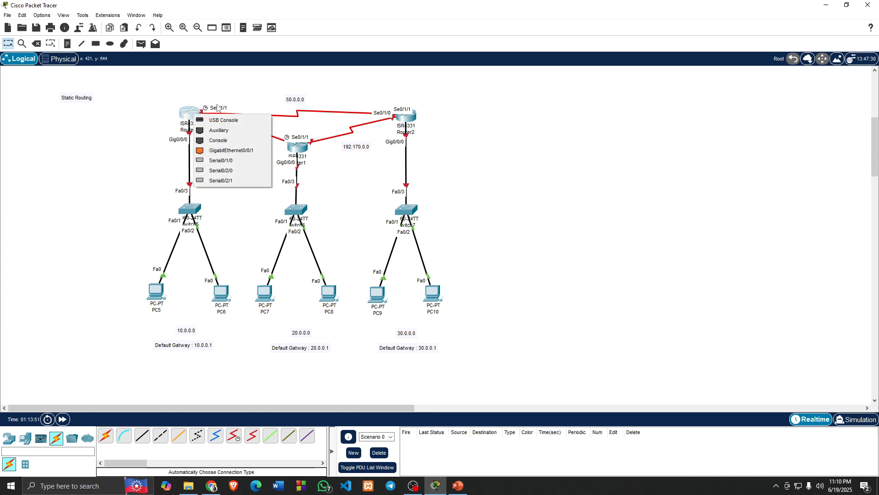
{"action": "left_click", "coordinate": [216, 160]}
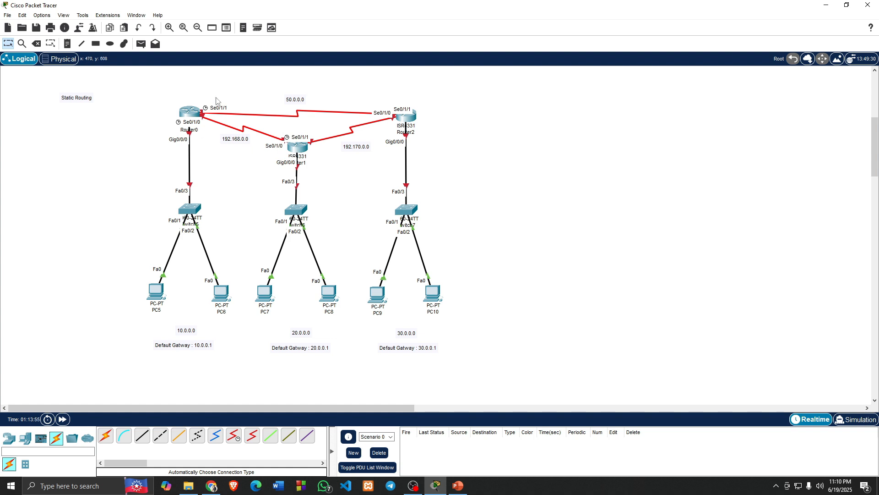
Configure Router0's GigabitEthernet0/0/0 with IPv4 address 10.0.0.1 and subnet mask 255.0.0.0, and turn the port on.
{"action": "left_click", "coordinate": [190, 112]}
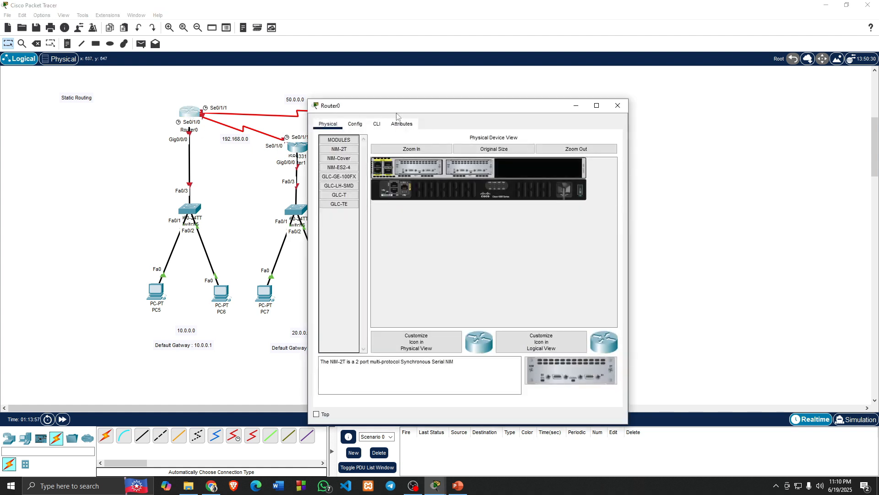
{"action": "left_click_drag", "start_coordinate": [405, 109], "coordinate": [523, 106]}
{"action": "left_click", "coordinate": [477, 119]}
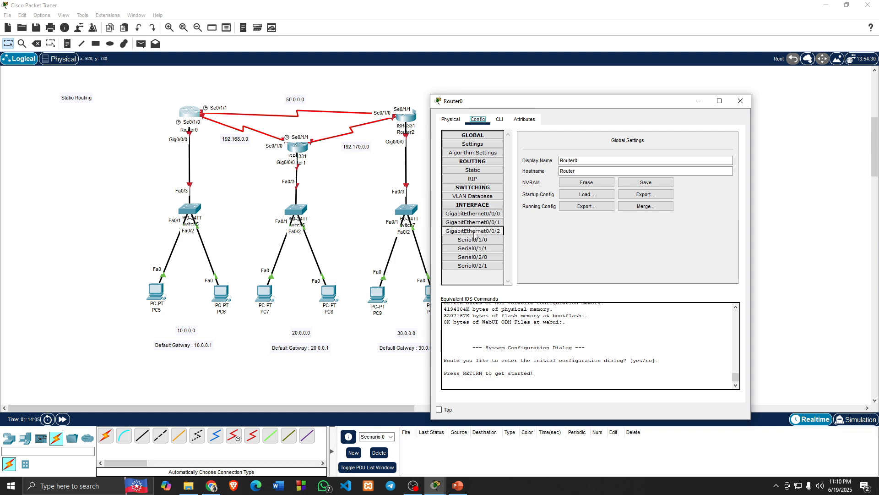
{"action": "left_click", "coordinate": [470, 214]}
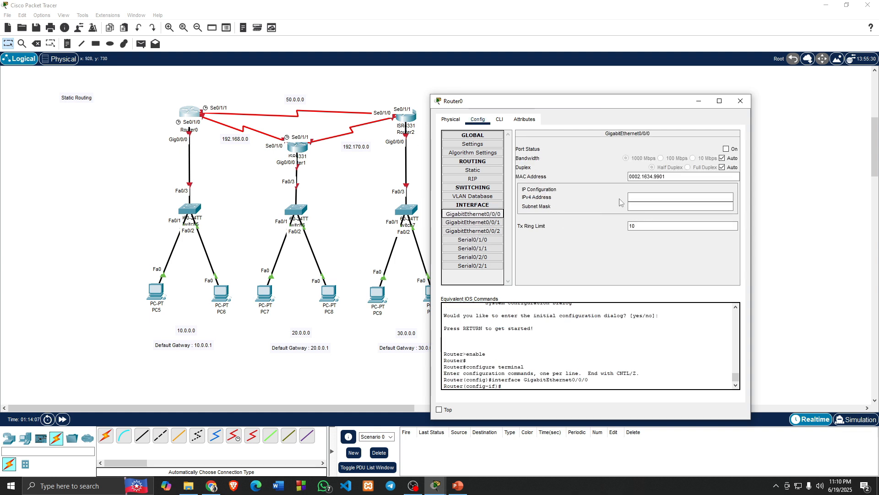
{"action": "left_click", "coordinate": [632, 197]}
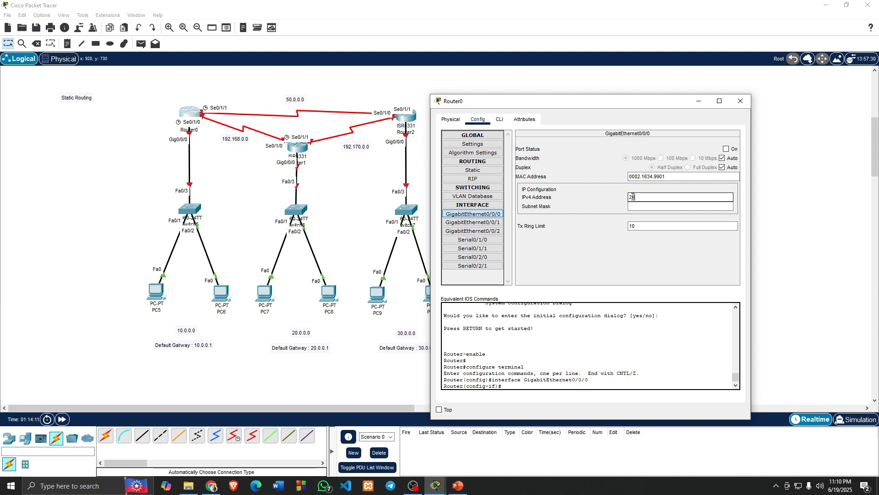
{"action": "key", "text": "BackSpace"}
{"action": "type", "text": "10.0.0.1"}
{"action": "left_click", "coordinate": [726, 148]}
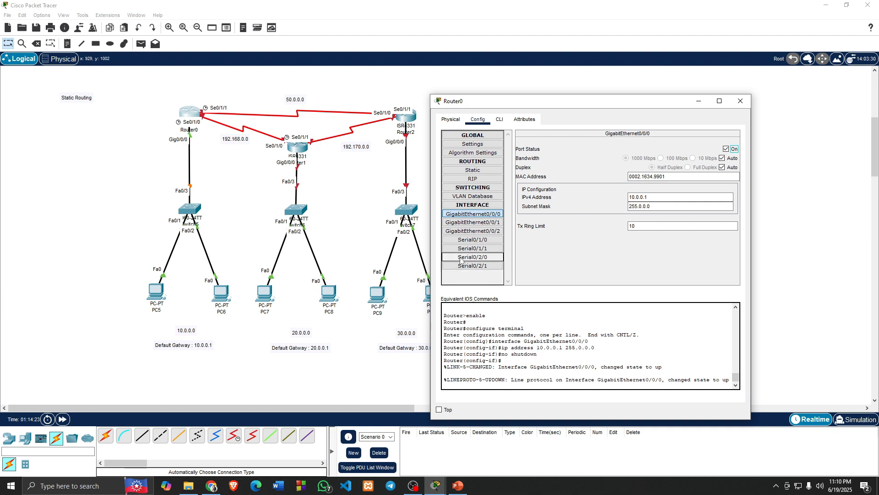
Configure Router0's Serial0/1/0 with IPv4 address 192.168.0.1 and subnet mask 255.255.255.0, and turn the port on.
{"action": "left_click", "coordinate": [476, 242]}
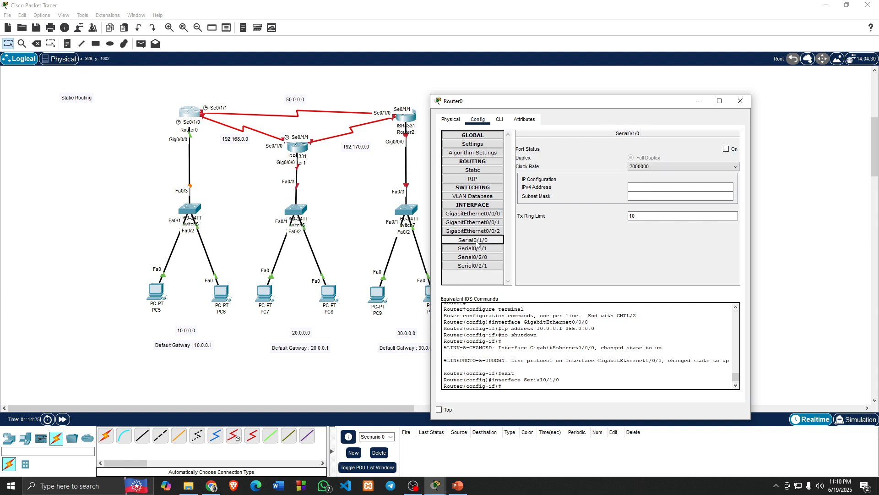
{"action": "left_click", "coordinate": [631, 186]}
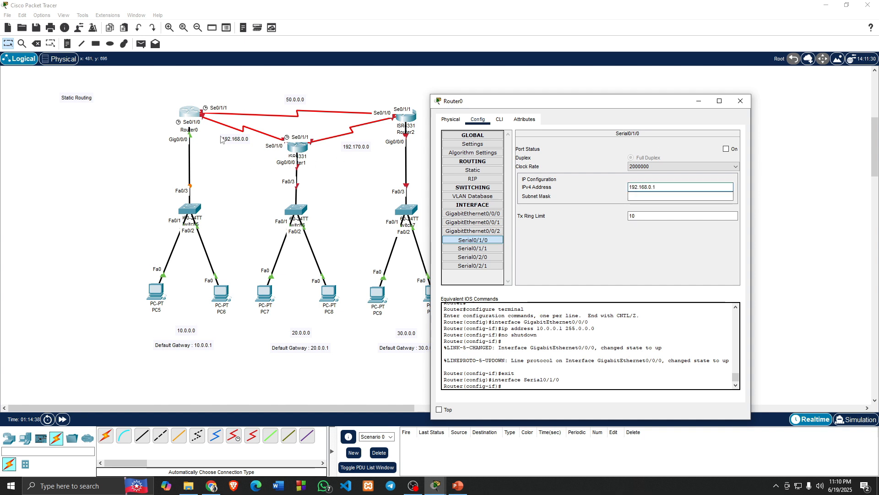
{"action": "left_click", "coordinate": [726, 149]}
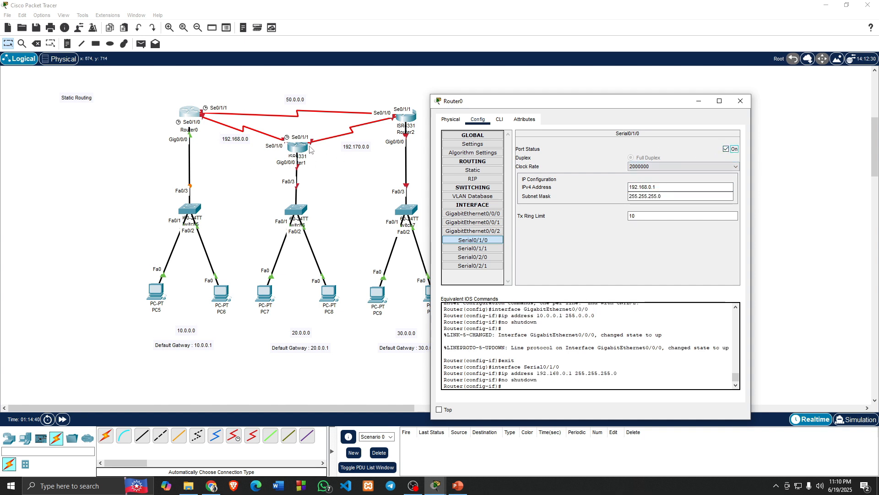
Configure Router0's Serial0/1/1 with IPv4 address 50.0.0.1 and subnet mask 255.0.0.0, turn the port on and close the router's settings.
{"action": "left_click", "coordinate": [471, 249]}
{"action": "left_click", "coordinate": [652, 187]}
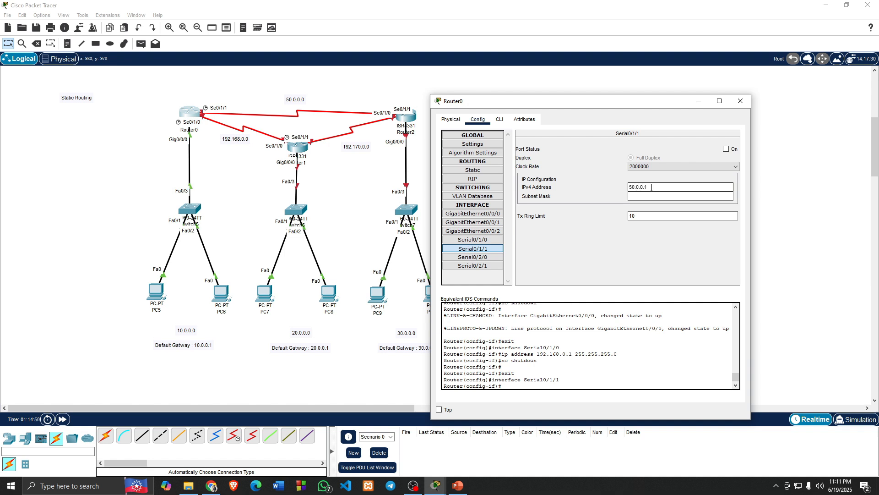
{"action": "key", "text": "Tab"}
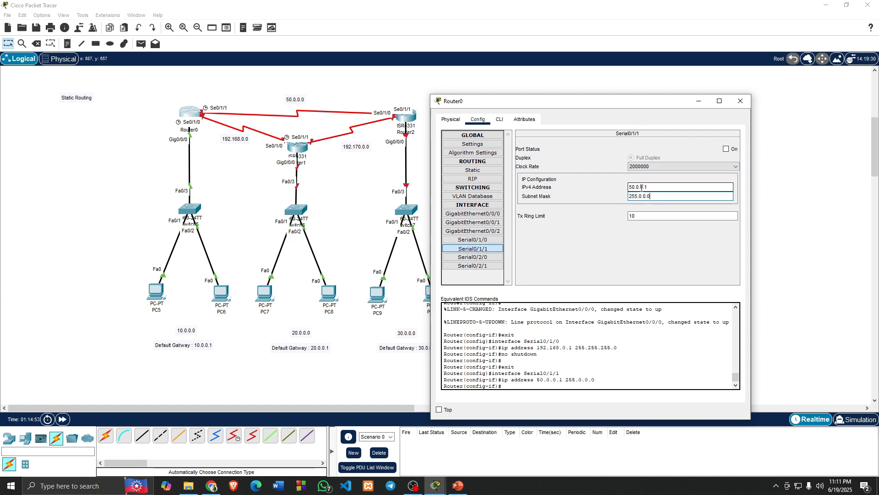
{"action": "left_click", "coordinate": [727, 149]}
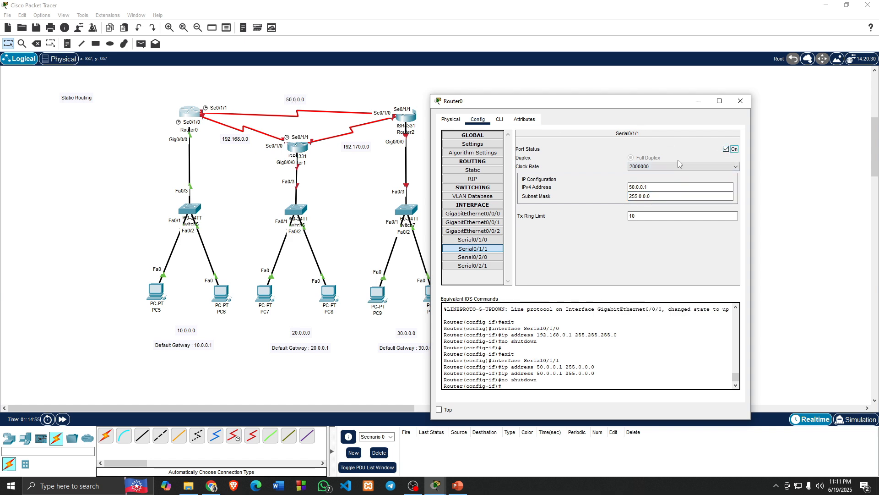
{"action": "left_click", "coordinate": [741, 101]}
Configure Router1's GigabitEthernet0/0/0 with IPv4 address 20.0.0.1 and subnet mask 255.0.0.0, and turn the port on.
{"action": "mouse_move", "coordinate": [192, 112]}
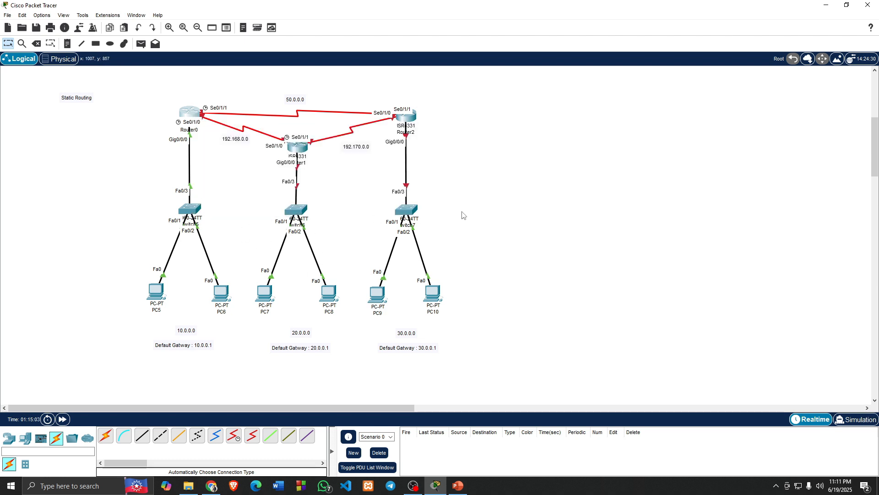
{"action": "left_click", "coordinate": [302, 155]}
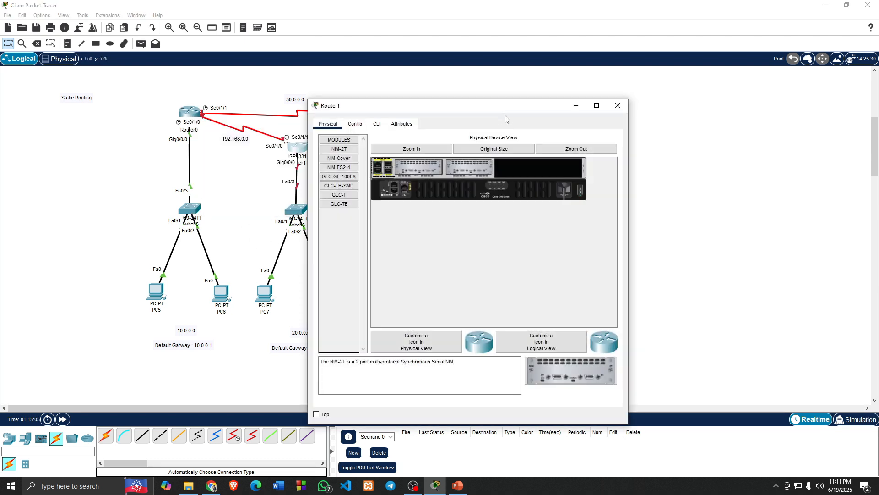
{"action": "left_click_drag", "start_coordinate": [505, 119], "coordinate": [687, 110]}
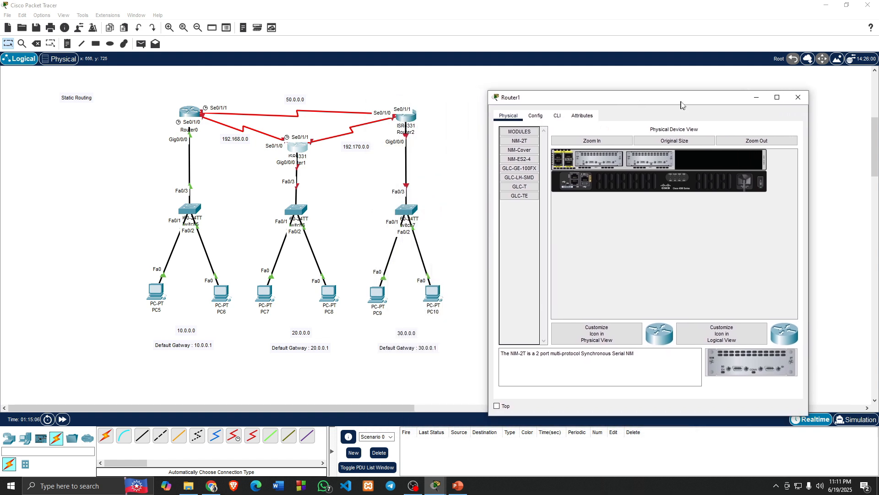
{"action": "left_click", "coordinate": [535, 117]}
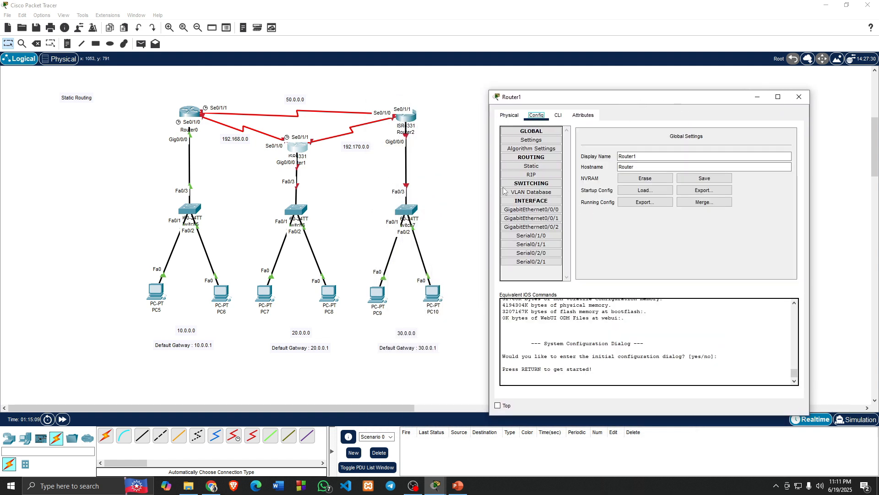
{"action": "left_click", "coordinate": [531, 209]}
{"action": "left_click", "coordinate": [710, 194]}
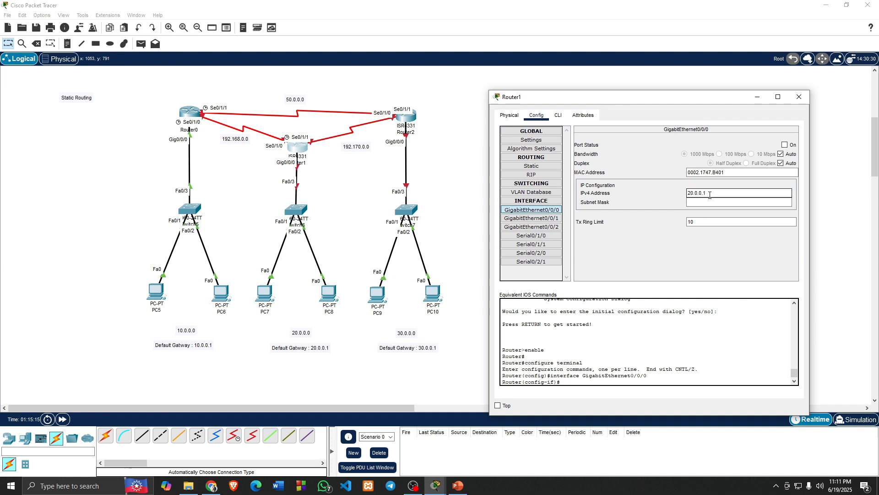
{"action": "type", "text": "20.0.0.1"}
{"action": "key", "text": "Tab"}
{"action": "left_click", "coordinate": [784, 145]}
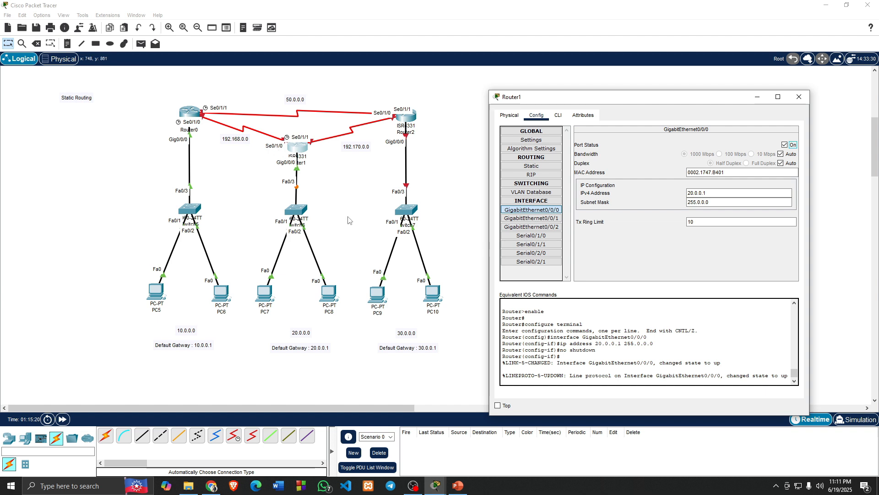
Configure Router1's Serial0/1/0 with IPv4 address 192.168.0.2 and subnet mask 255.255.255.0, and turn the port on.
{"action": "left_click", "coordinate": [539, 238]}
{"action": "left_click", "coordinate": [701, 184]}
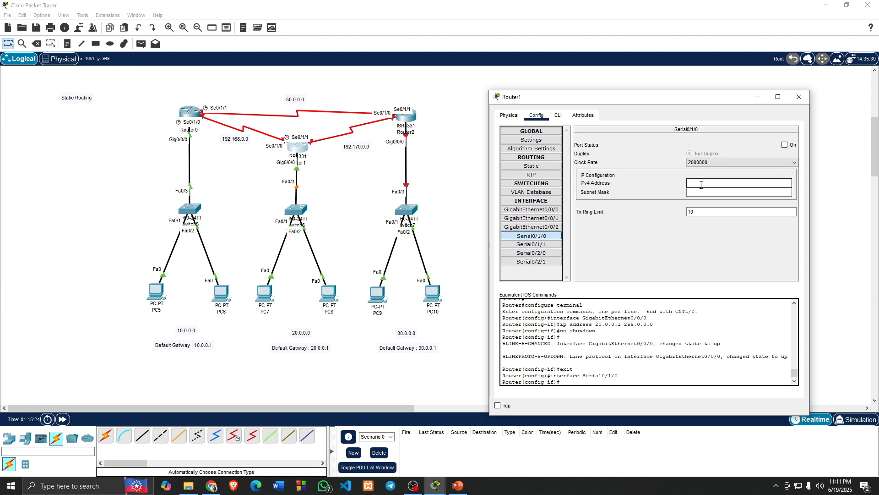
{"action": "type", "text": "192.168.0.2"}
{"action": "left_click", "coordinate": [713, 193]}
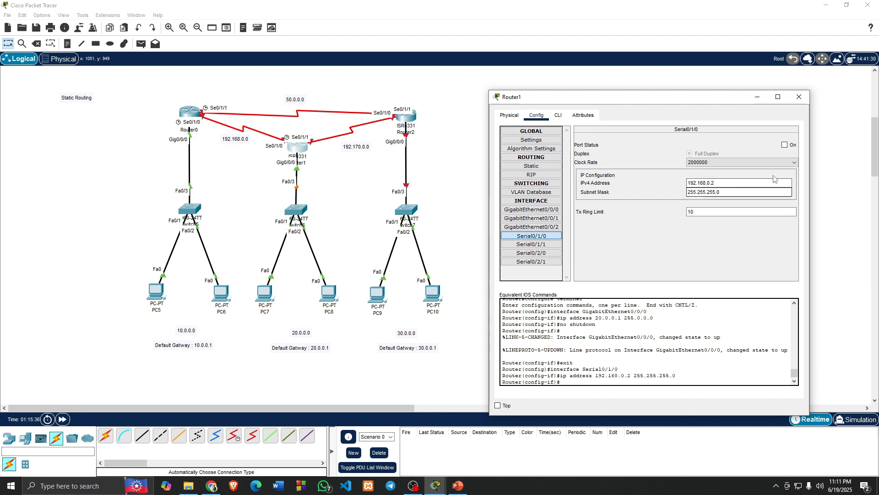
{"action": "left_click", "coordinate": [785, 145]}
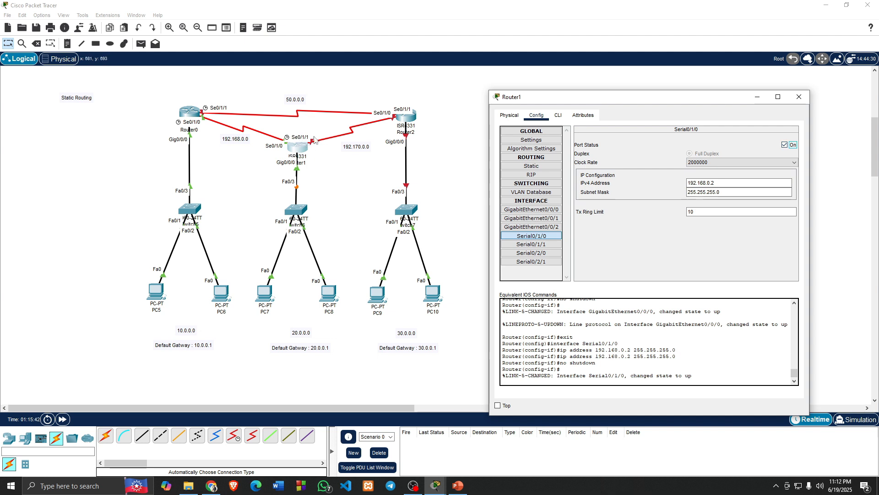
Configure Router1's Serial0/1/1 with IPv4 address 192.170.0.1 and subnet mask 255.255.255.0, turn the port on and close the router's settings.
{"action": "left_click", "coordinate": [534, 246]}
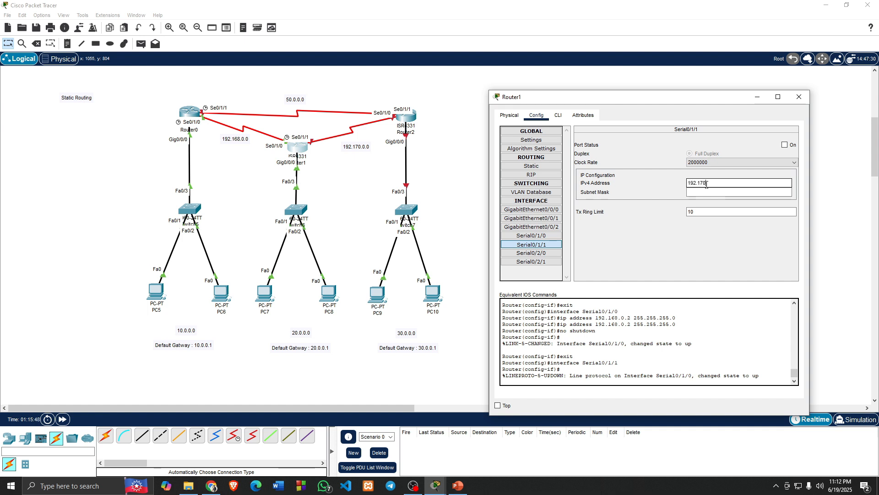
{"action": "left_click", "coordinate": [706, 184]}
{"action": "type", "text": "192.170.0.1"}
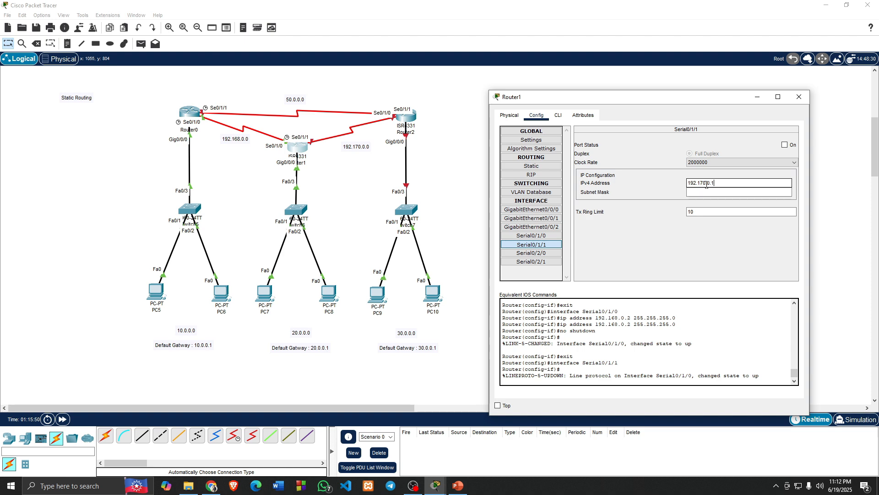
{"action": "left_click", "coordinate": [784, 145]}
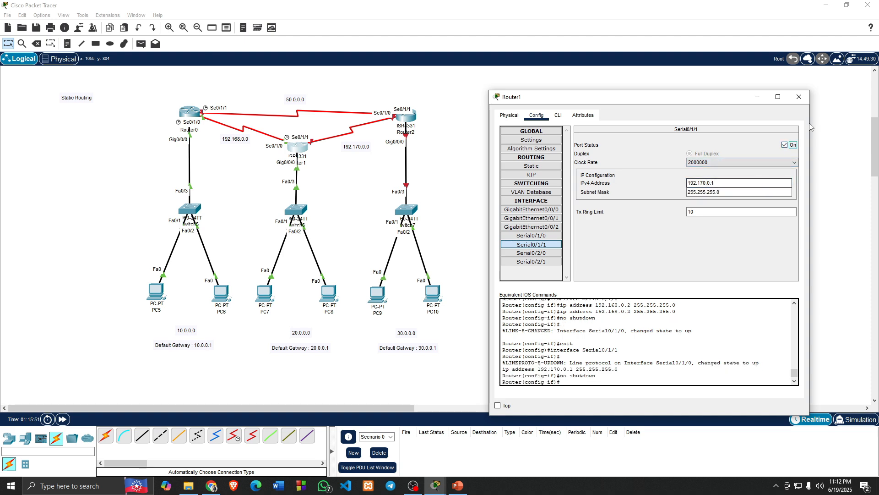
{"action": "left_click", "coordinate": [799, 97]}
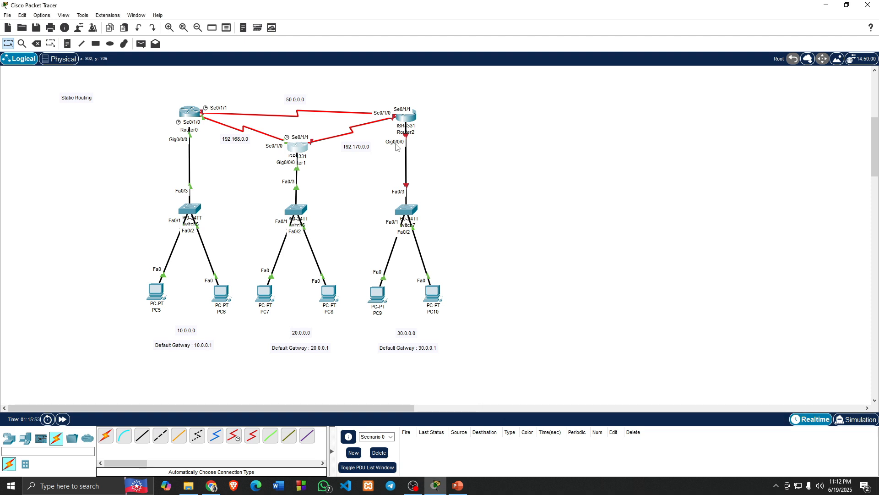
Configure Router2's GigabitEthernet0/0/0 with IPv4 address 30.0.0.1 and subnet mask 255.0.0.0, and turn the port on.
{"action": "left_click", "coordinate": [405, 117]}
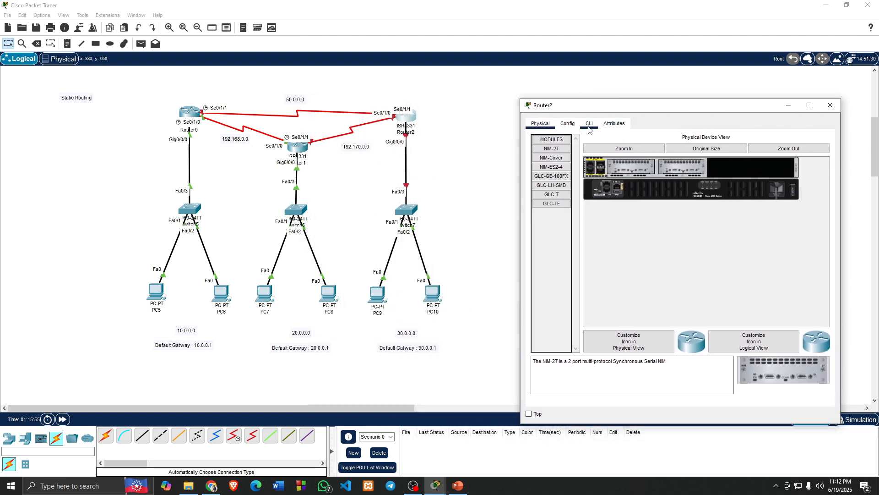
{"action": "left_click", "coordinate": [567, 124]}
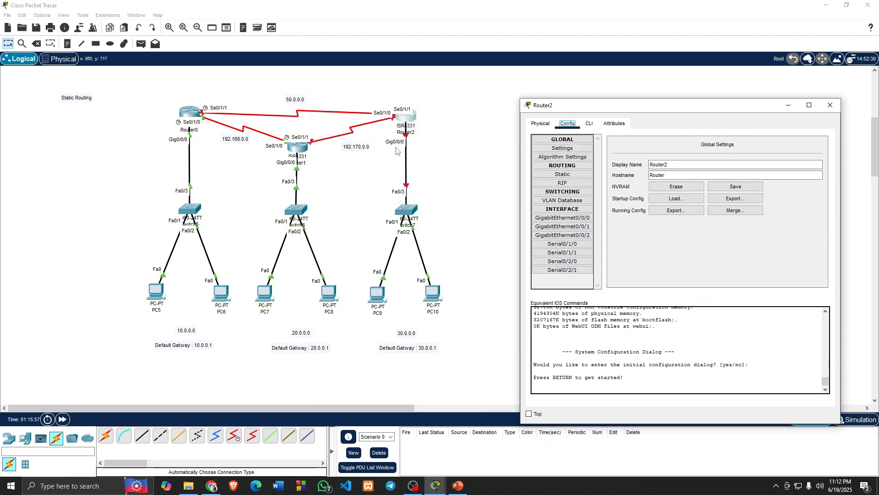
{"action": "left_click", "coordinate": [563, 218]}
{"action": "left_click", "coordinate": [727, 201]}
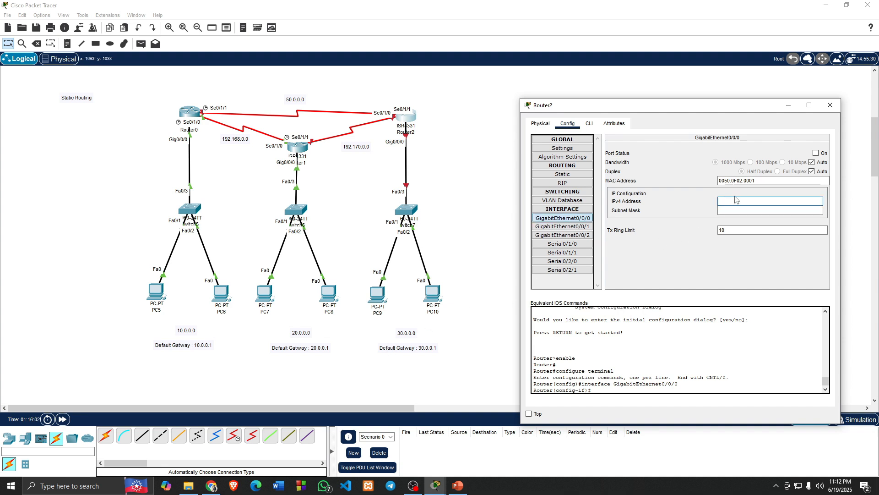
{"action": "type", "text": "30.0.0.1"}
{"action": "key", "text": "Tab"}
{"action": "left_click", "coordinate": [816, 153]}
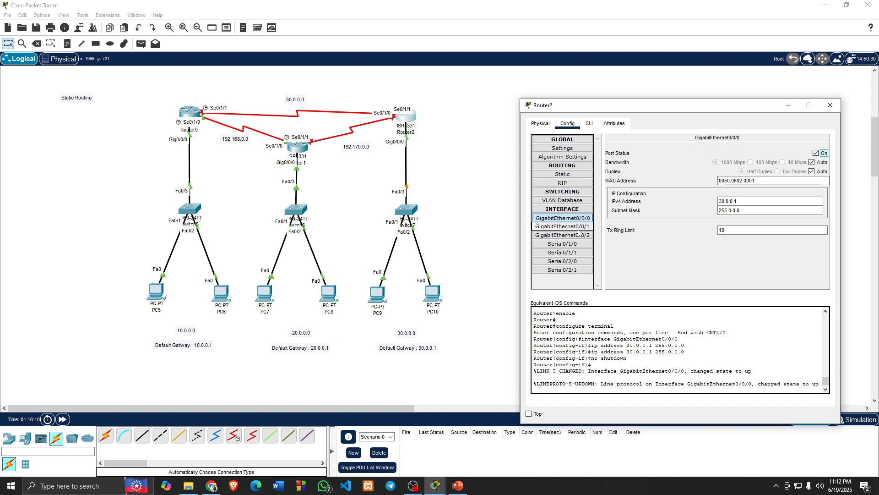
Configure Router2's Serial0/1/0 with IPv4 address 192.170.0.2 and subnet mask 255.255.255.0, and turn the port on.
{"action": "left_click", "coordinate": [563, 243]}
{"action": "left_click", "coordinate": [734, 192]}
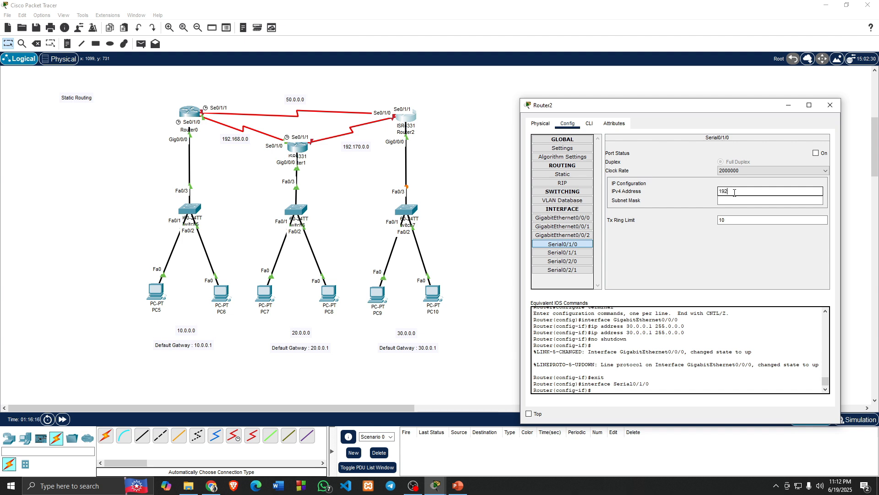
{"action": "type", "text": "192.170.0.2"}
{"action": "left_click", "coordinate": [735, 200]}
{"action": "left_click", "coordinate": [816, 153]}
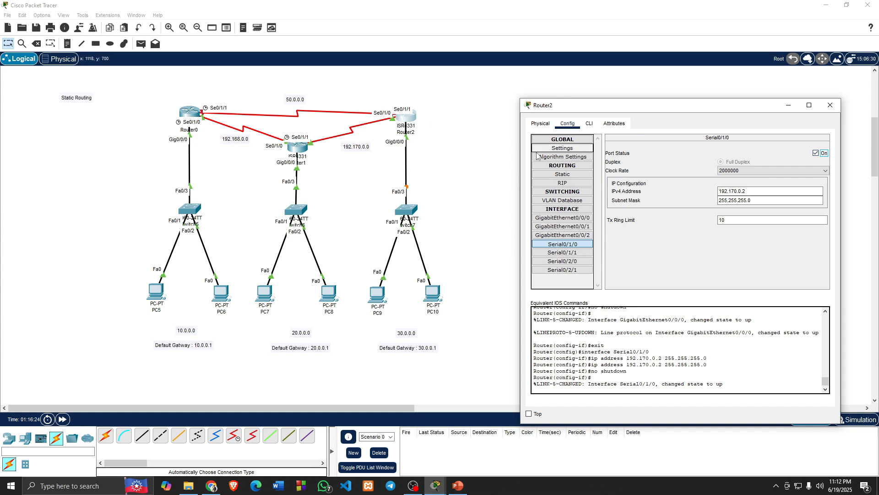
Configure Router2's Serial0/1/1 with IPv4 address 50.0.0.2 and subnet mask 255.0.0.0, turn the port on and close the router's settings.
{"action": "left_click", "coordinate": [569, 253]}
{"action": "left_click", "coordinate": [720, 191]}
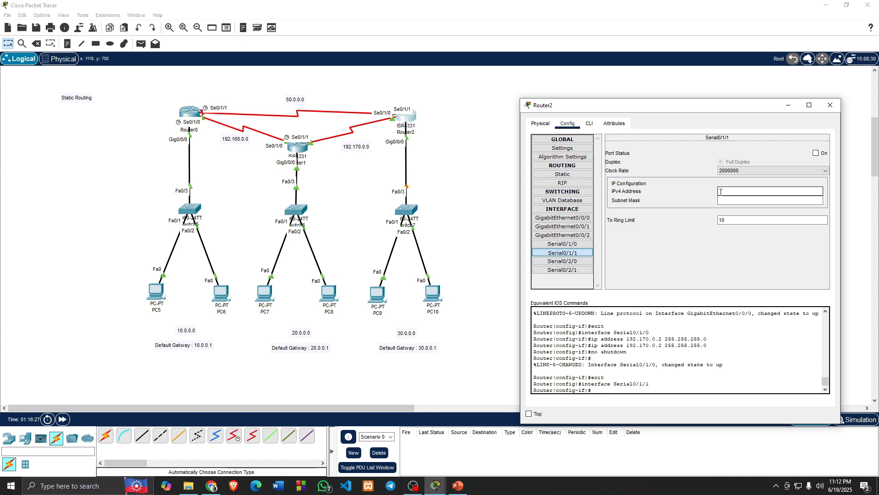
{"action": "type", "text": "50.0.02"}
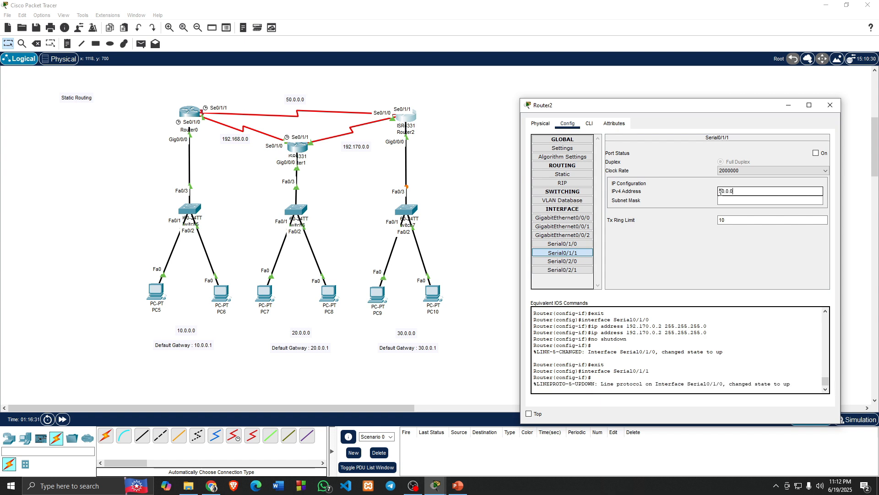
{"action": "type", "text": ".2"}
{"action": "left_click", "coordinate": [730, 201]}
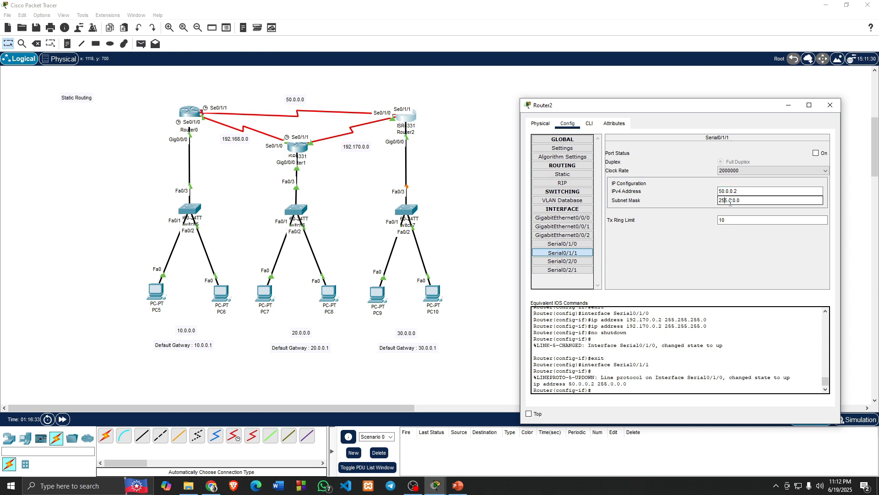
{"action": "left_click", "coordinate": [815, 153]}
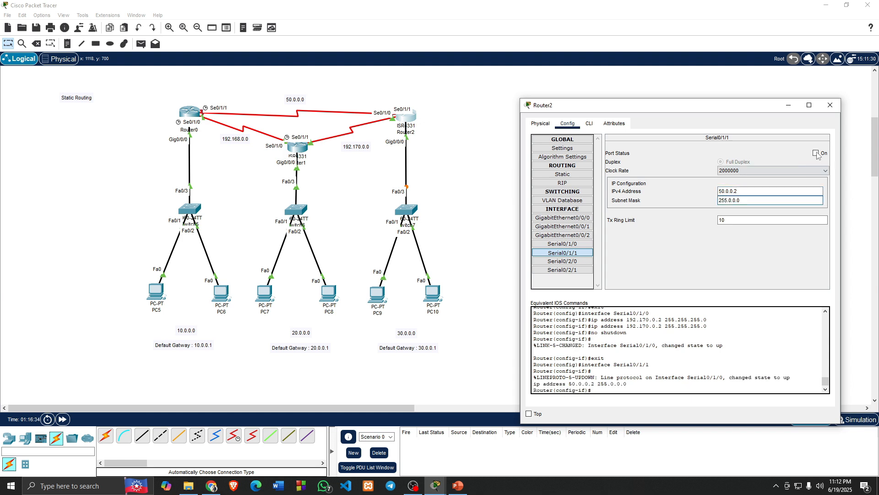
{"action": "left_click", "coordinate": [830, 106]}
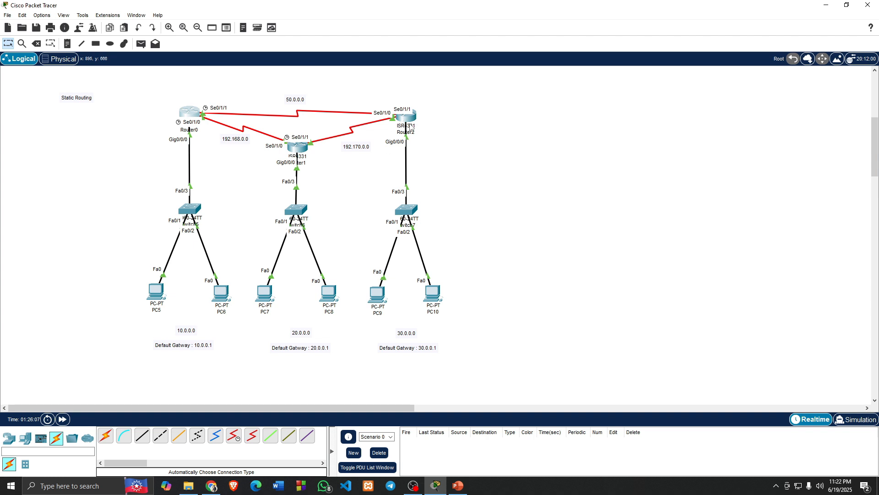
Add a static route on Router0 to network 20.0.0.0 with mask 255.0.0.0 and next hop 192.168.0.2.
{"action": "left_click", "coordinate": [186, 115]}
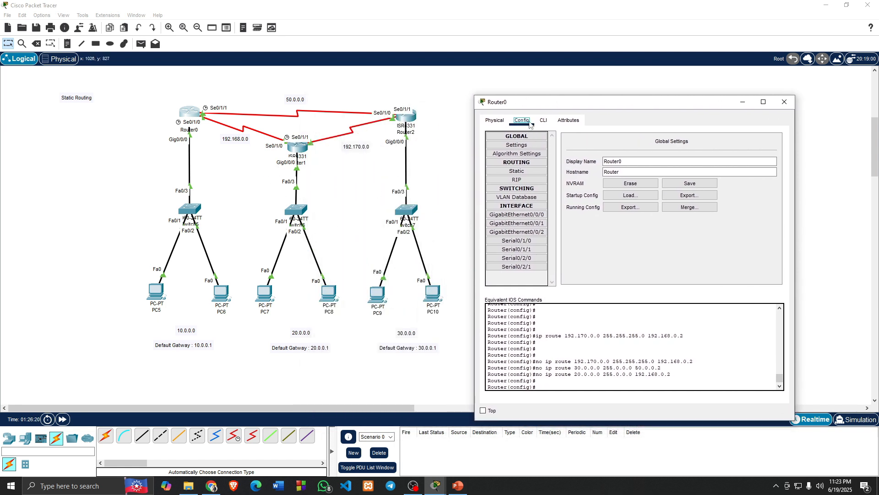
{"action": "left_click", "coordinate": [516, 171]}
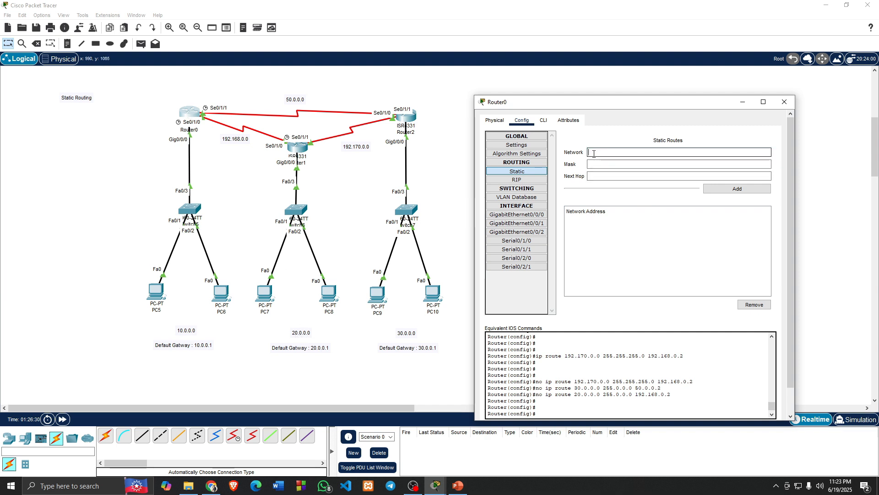
{"action": "type", "text": "20.0.0.0"}
{"action": "left_click", "coordinate": [598, 164]}
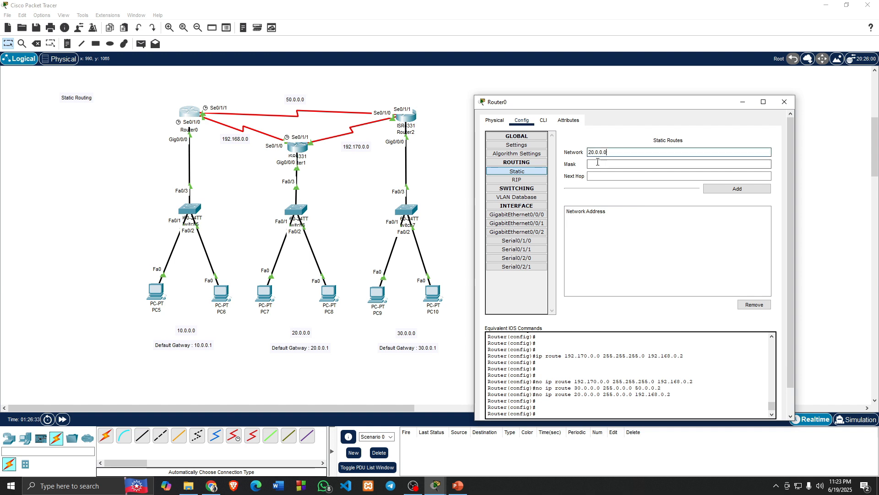
{"action": "type", "text": "255"}
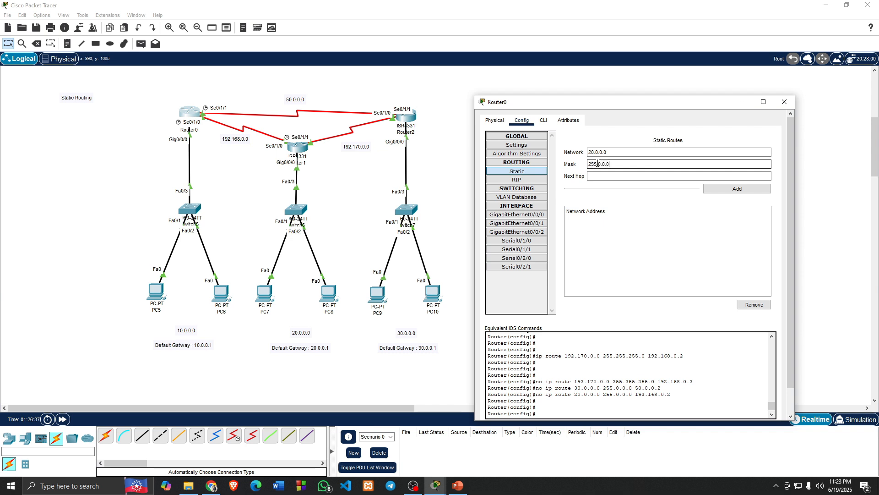
{"action": "type", "text": ".0.0.0"}
{"action": "key", "text": "Tab"}
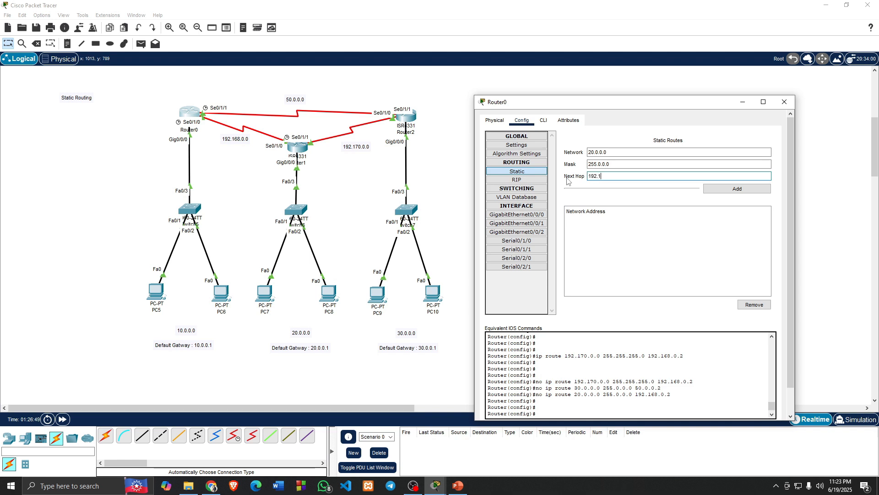
{"action": "type", "text": "68.0.2"}
{"action": "key", "text": "Tab"}
{"action": "key", "text": "Return"}
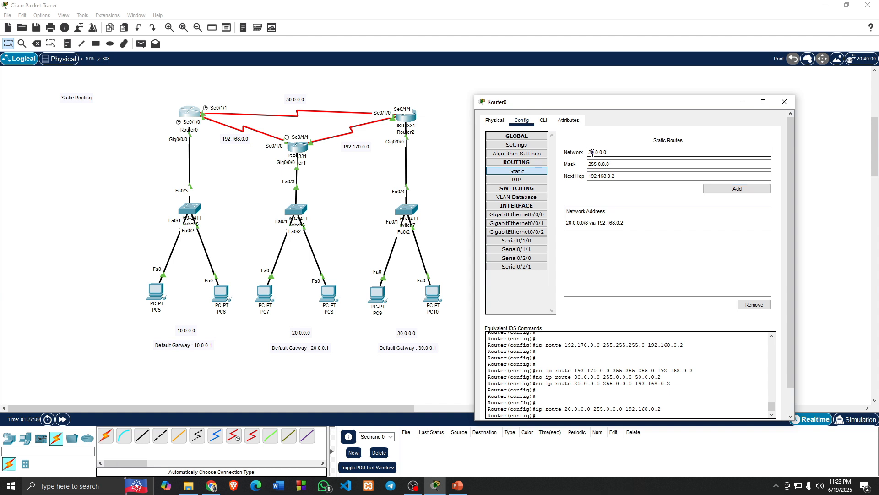
Add a static route on Router0 to network 192.170.0.0 with mask 255.255.255.0 via next hop 192.168.0.2.
{"action": "left_click_drag", "start_coordinate": [607, 152], "coordinate": [595, 154]}
{"action": "key", "text": "BackSpace"}
{"action": "type", "text": "3"}
{"action": "type", "text": "92."}
{"action": "type", "text": "1"}
{"action": "type", "text": "7"}
{"action": "type", "text": "0"}
{"action": "type", "text": ".0."}
{"action": "left_click", "coordinate": [617, 164]}
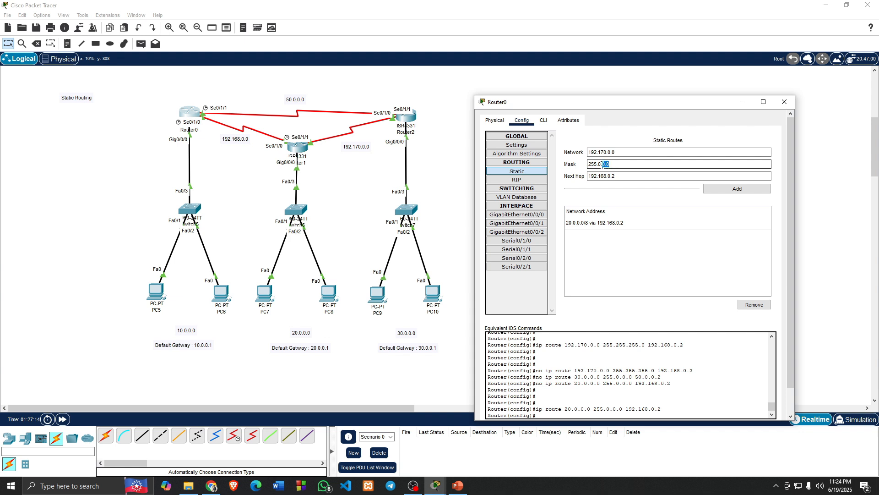
{"action": "left_click_drag", "start_coordinate": [603, 164], "coordinate": [591, 164]}
{"action": "type", "text": "255.255.255.0"}
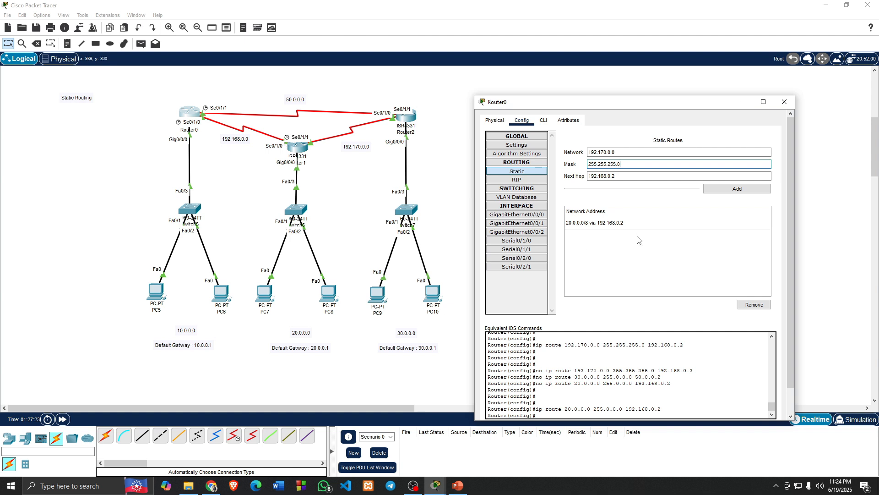
{"action": "left_click", "coordinate": [708, 192]}
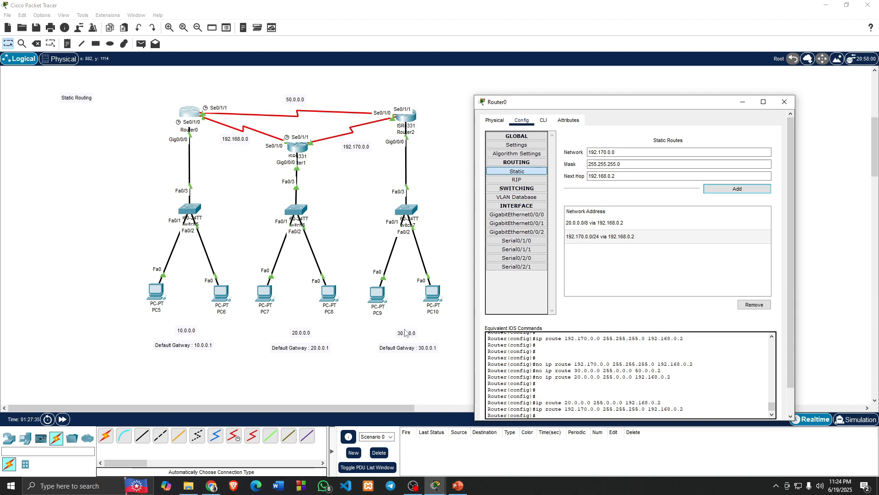
Add a static route on Router0 to network 30.0.0.0 with mask 255.0.0.0 via next hop 192.168.0.2.
{"action": "double_click", "coordinate": [590, 153]}
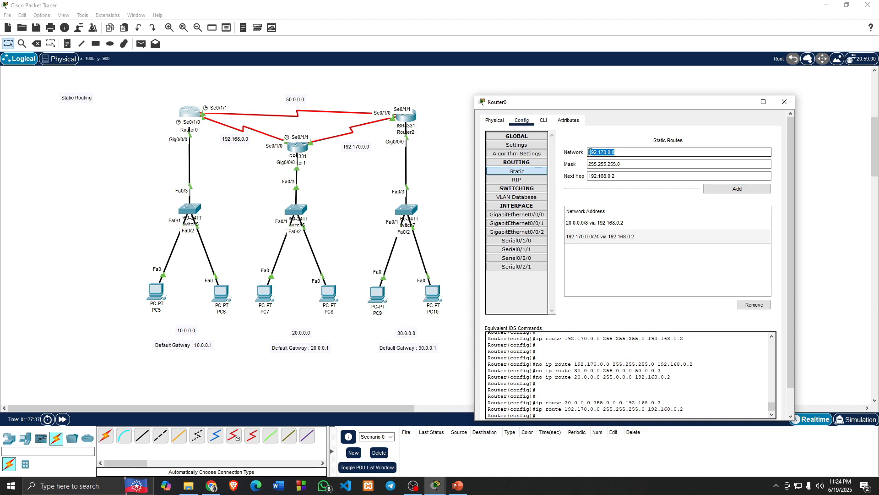
{"action": "type", "text": "30.0.0.0"}
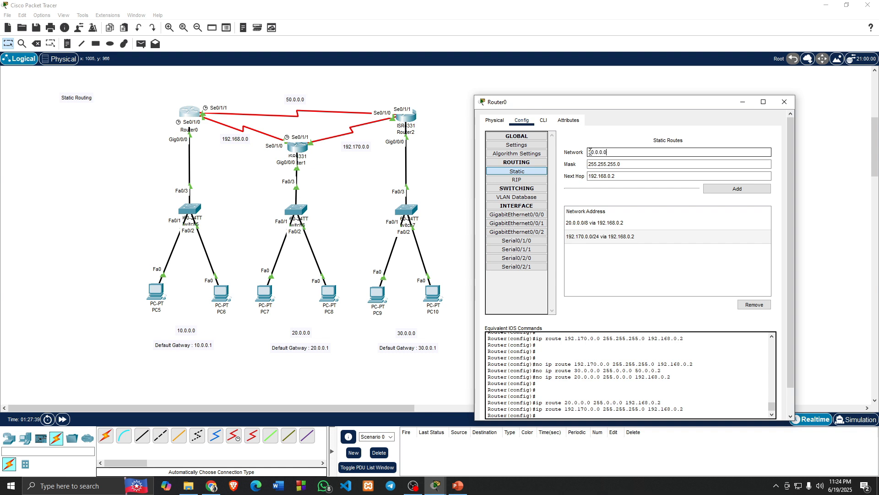
{"action": "left_click_drag", "start_coordinate": [621, 165], "coordinate": [599, 169]}
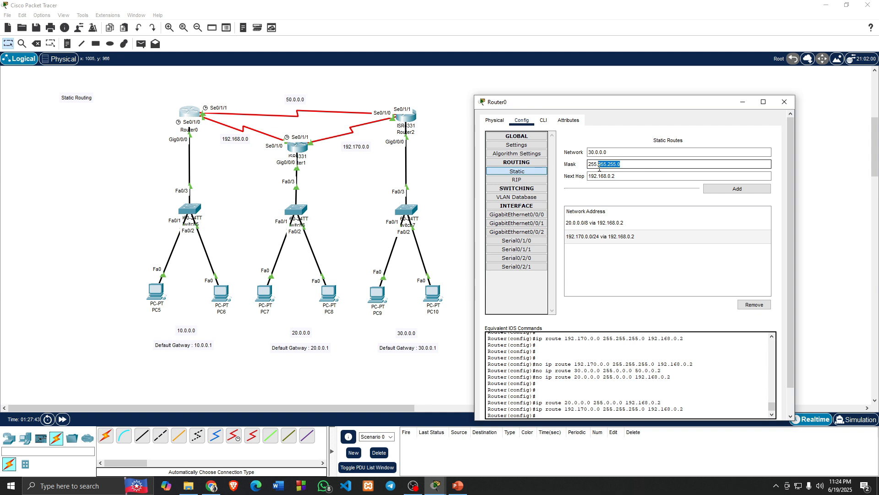
{"action": "type", "text": "0.0"}
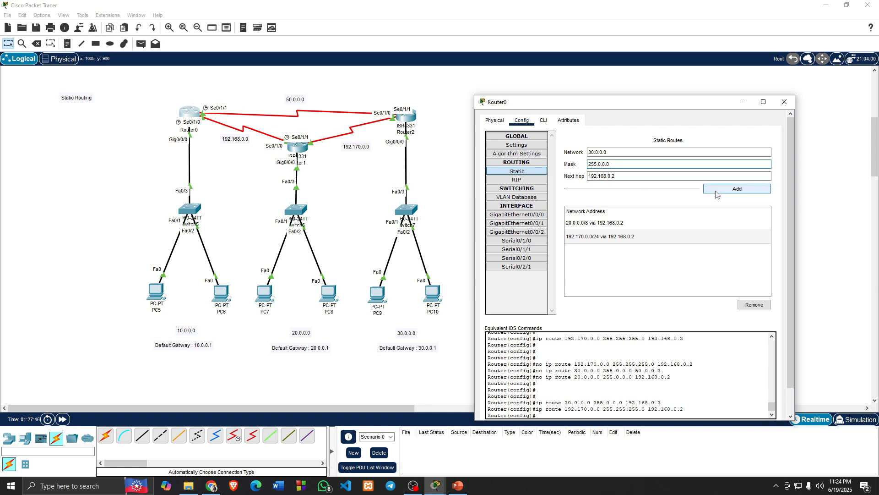
{"action": "left_click", "coordinate": [738, 189]}
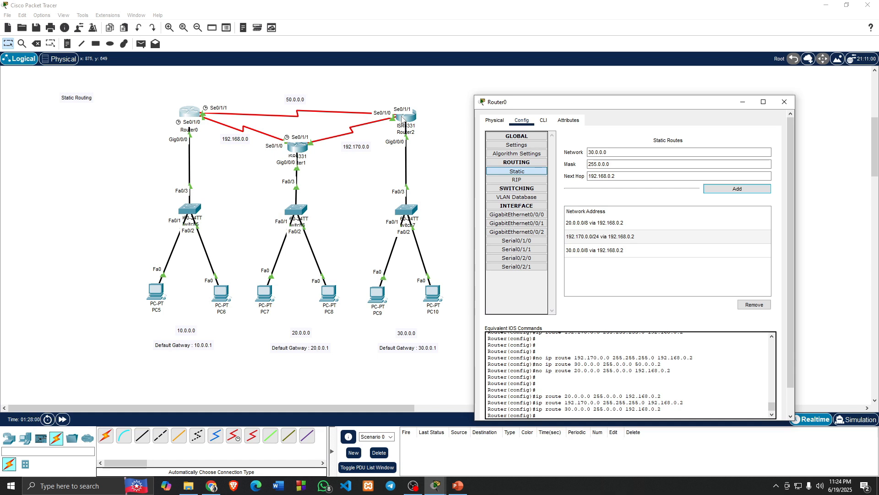
Add a second Router0 static route to 30.0.0.0 with mask 255.0.0.0 via next hop 50.0.0.2, and close the router's settings.
{"action": "left_click", "coordinate": [605, 155]}
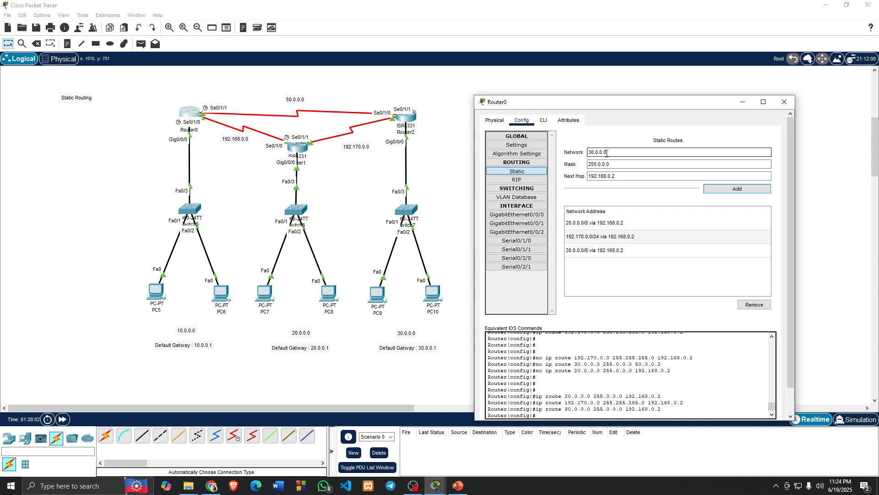
{"action": "left_click_drag", "start_coordinate": [605, 154], "coordinate": [596, 153]}
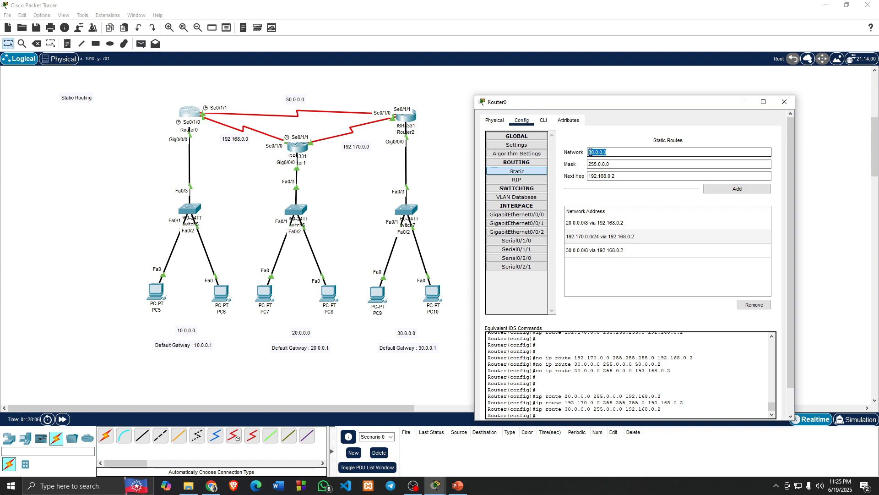
{"action": "left_click", "coordinate": [612, 164]}
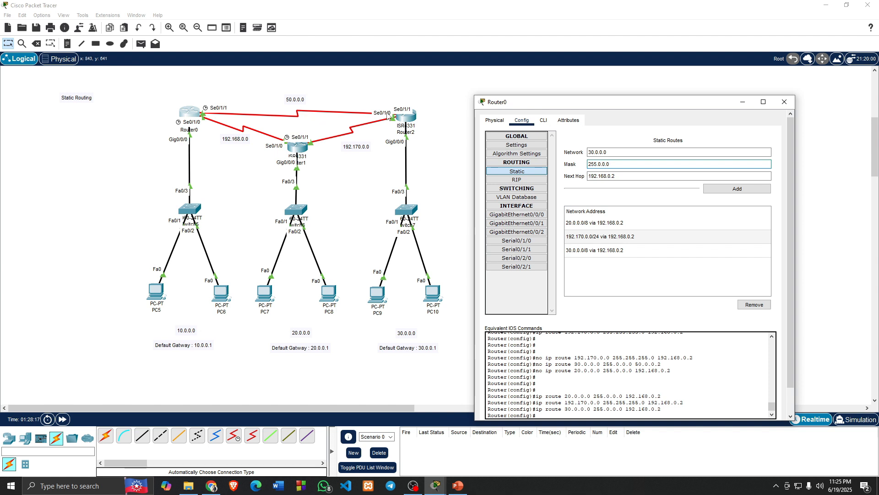
{"action": "left_click_drag", "start_coordinate": [616, 177], "coordinate": [585, 178]}
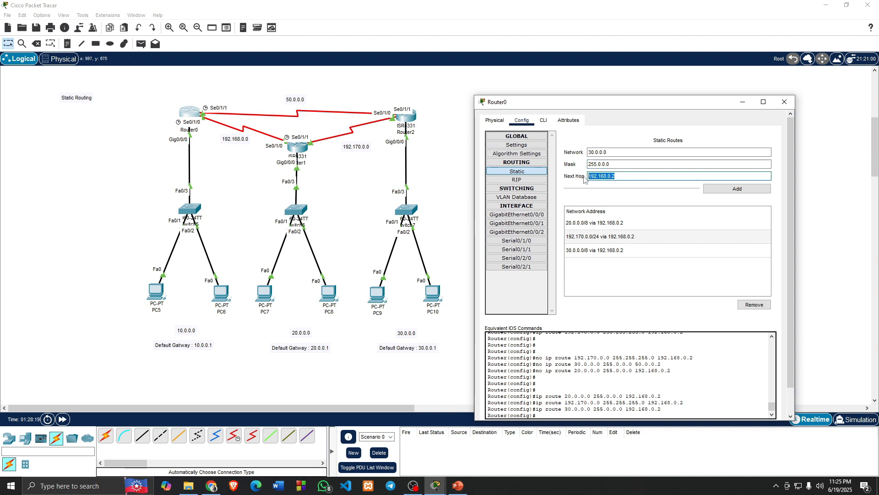
{"action": "type", "text": "50.0.0.2"}
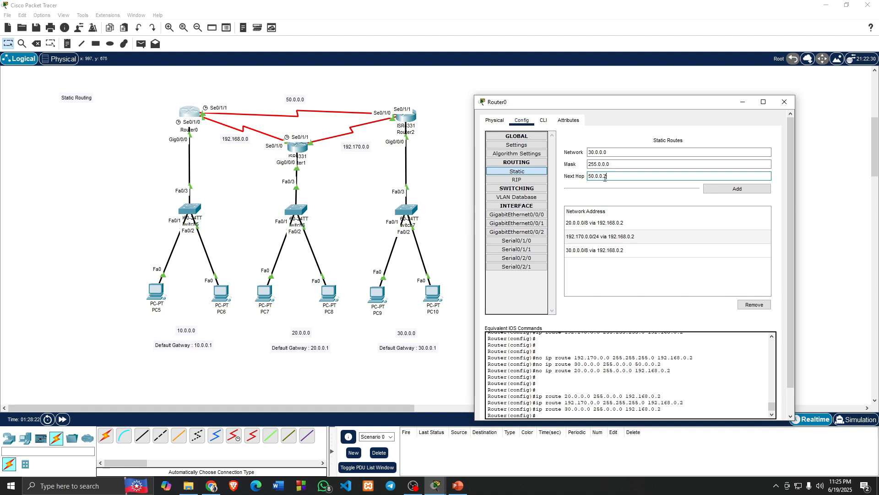
{"action": "left_click", "coordinate": [738, 188]}
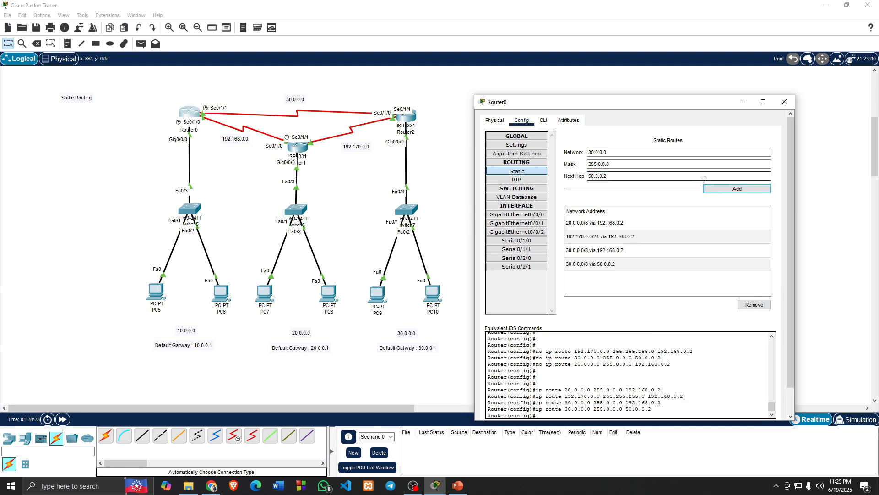
{"action": "left_click", "coordinate": [785, 102]}
Add a static route on Router1 to network 10.0.0.0 with mask 255.0.0.0 and next hop 192.168.0.1.
{"action": "left_click", "coordinate": [298, 146]}
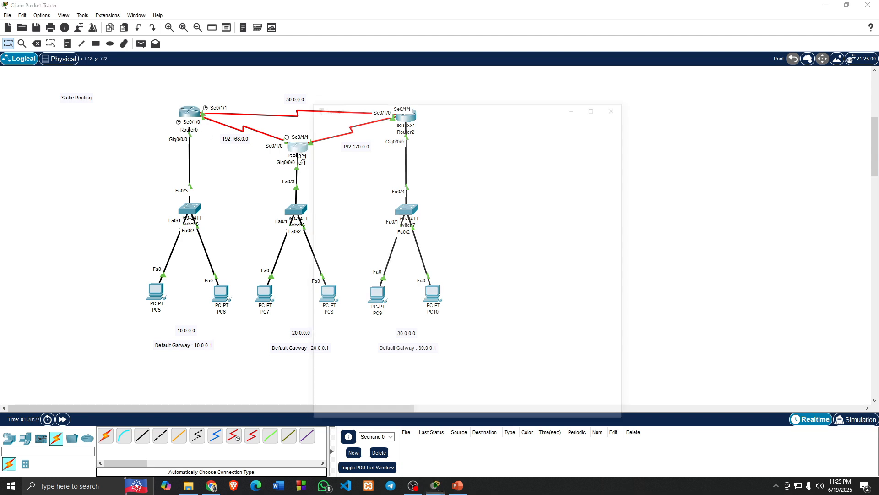
{"action": "left_click_drag", "start_coordinate": [465, 108], "coordinate": [655, 103]}
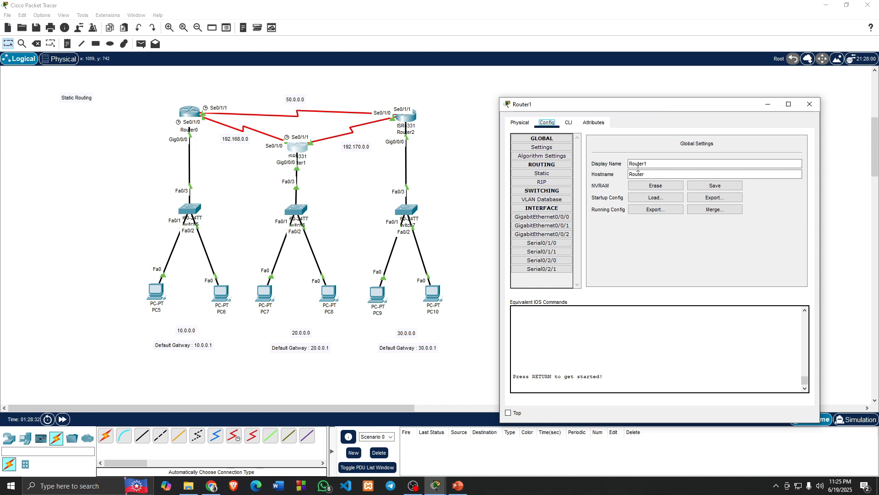
{"action": "left_click", "coordinate": [542, 174]}
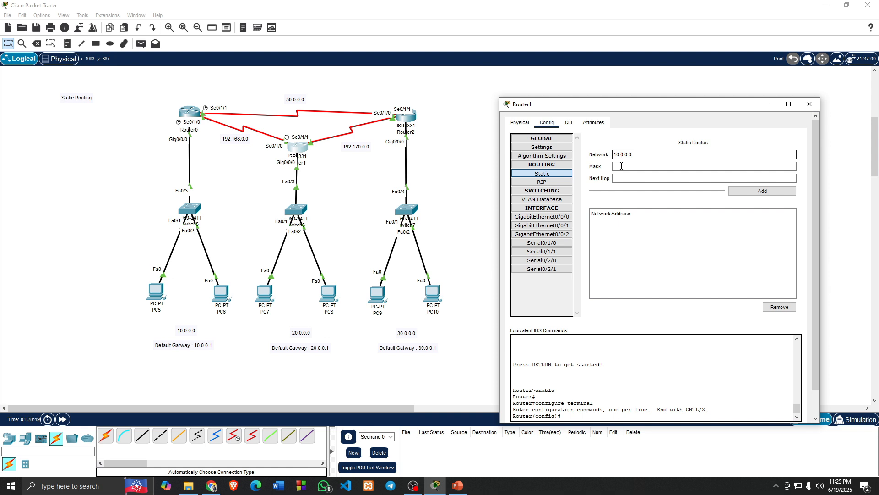
{"action": "left_click", "coordinate": [621, 167]}
{"action": "type", "text": "255"}
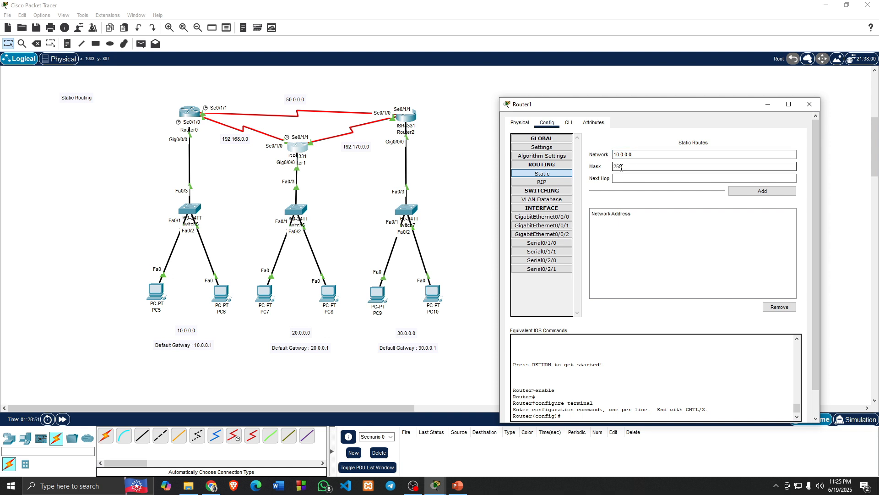
{"action": "type", "text": ".0.0.0"}
{"action": "key", "text": "Tab"}
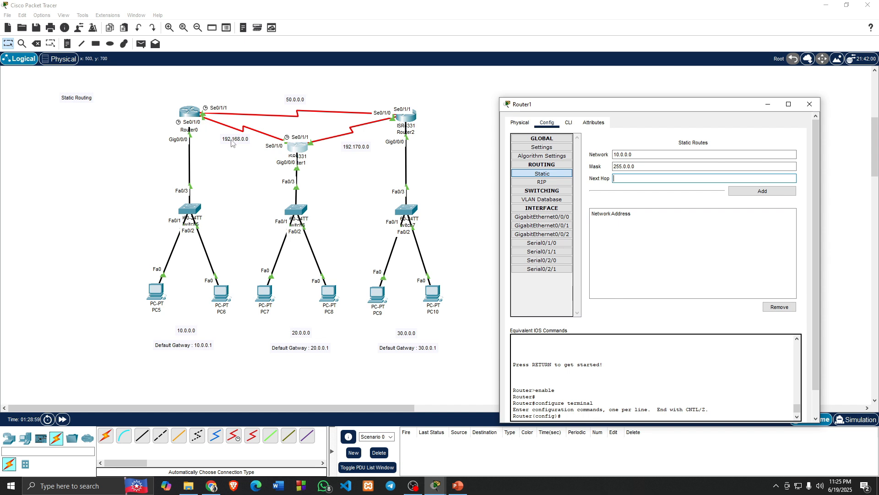
{"action": "type", "text": "192.168.-"}
{"action": "key", "text": "BackSpace"}
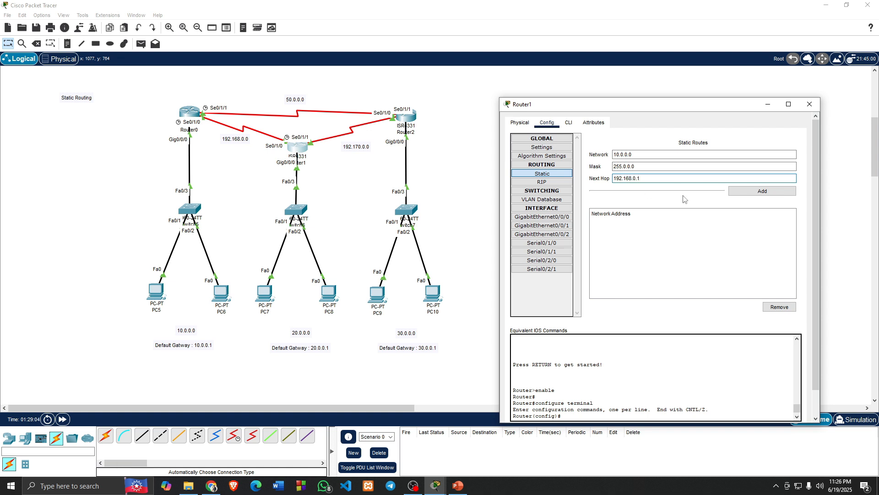
{"action": "left_click", "coordinate": [730, 192]}
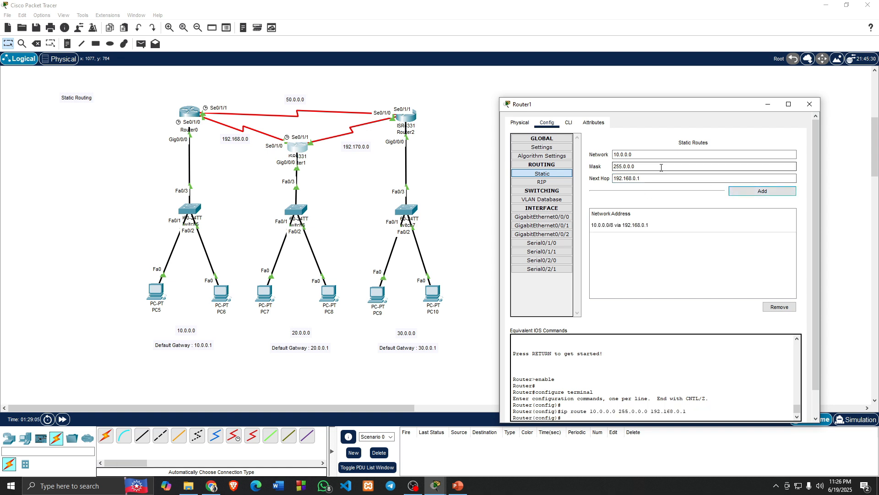
Add a static route on Router1 to network 30.0.0.0, mask 255.0.0.0, via next hop 192.170.0.2, and close the router's settings.
{"action": "left_click", "coordinate": [618, 155]}
{"action": "key", "text": "BackSpace"}
{"action": "type", "text": "3"}
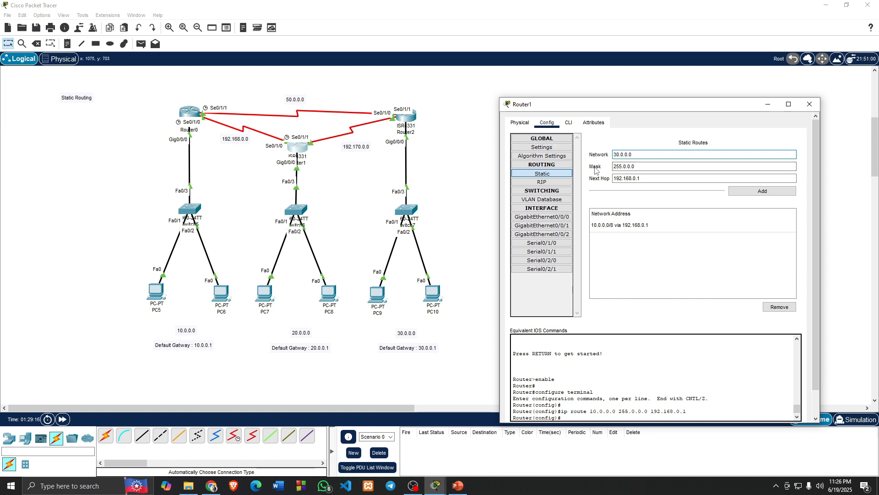
{"action": "double_click", "coordinate": [630, 178]}
{"action": "type", "text": "1"}
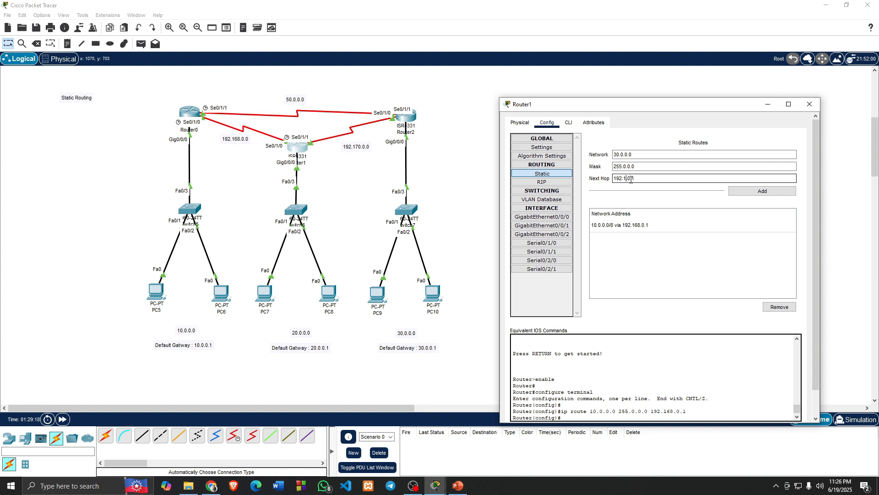
{"action": "type", "text": "70.0.2"}
{"action": "left_click", "coordinate": [649, 181]}
{"action": "left_click", "coordinate": [754, 191]}
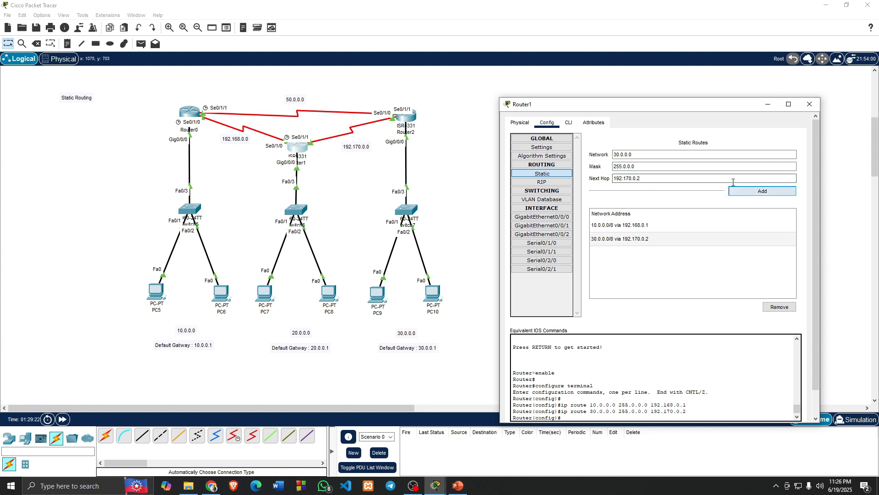
{"action": "left_click", "coordinate": [810, 104]}
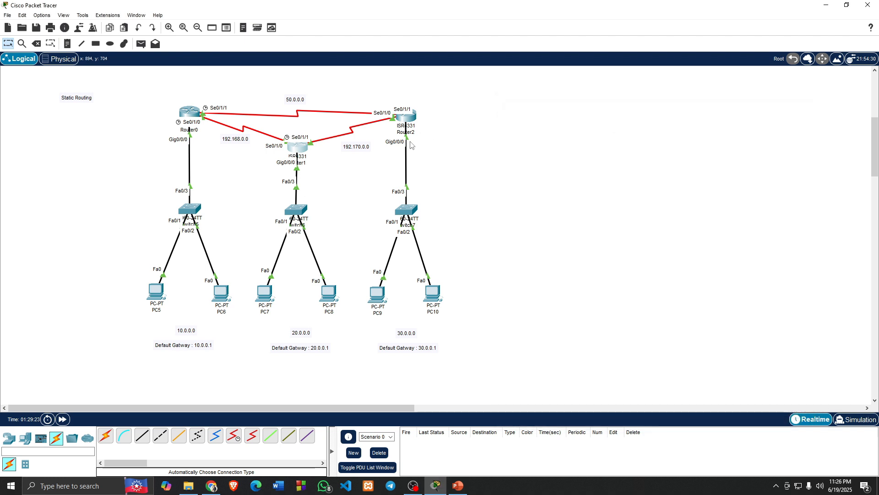
Add a static route on Router2 to network 10.0.0.0 with mask 255.0.0.0 via next hop 50.0.0.1.
{"action": "left_click", "coordinate": [407, 118]}
{"action": "left_click_drag", "start_coordinate": [497, 108], "coordinate": [685, 95]}
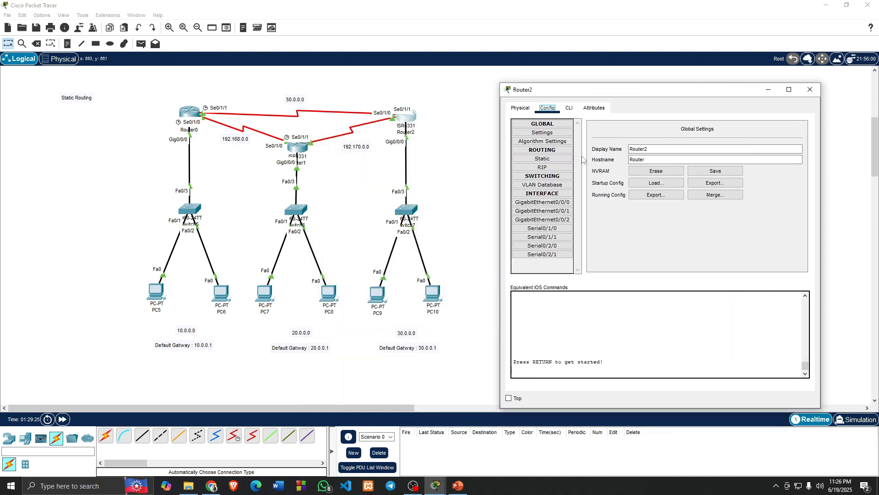
{"action": "left_click", "coordinate": [543, 158]}
{"action": "left_click", "coordinate": [620, 140]}
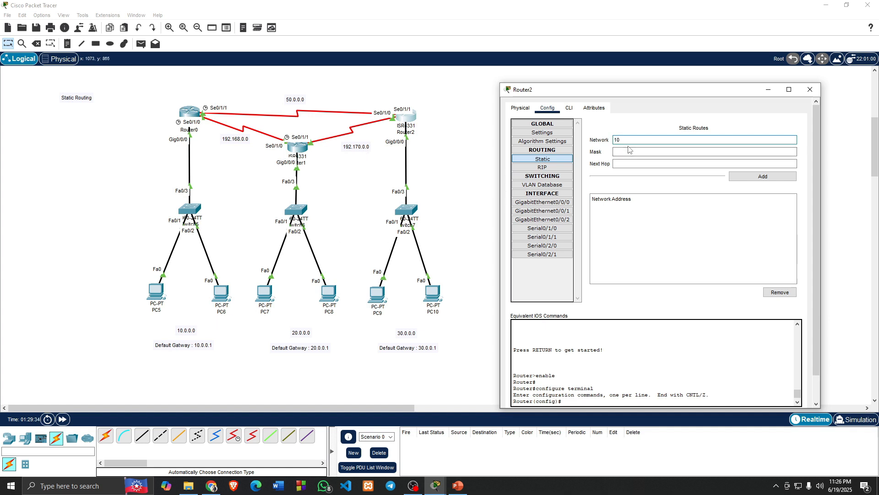
{"action": "type", "text": "0.0.0"}
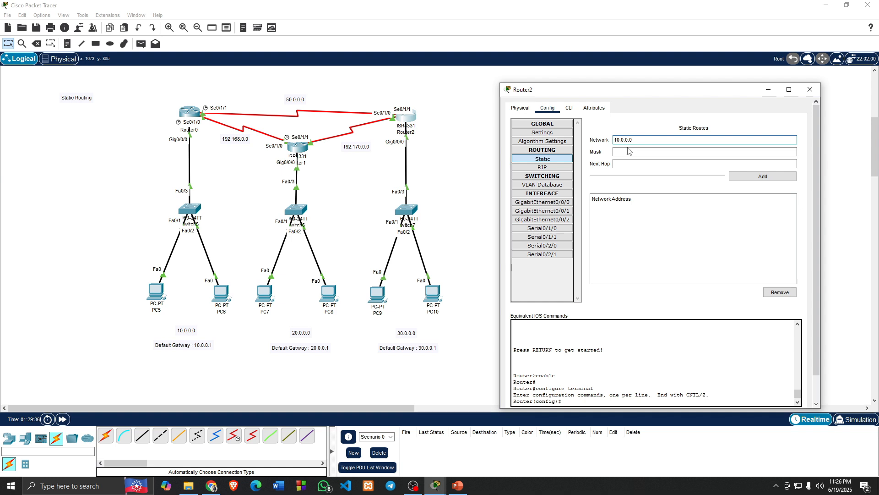
{"action": "left_click", "coordinate": [628, 151]}
{"action": "type", "text": "255."}
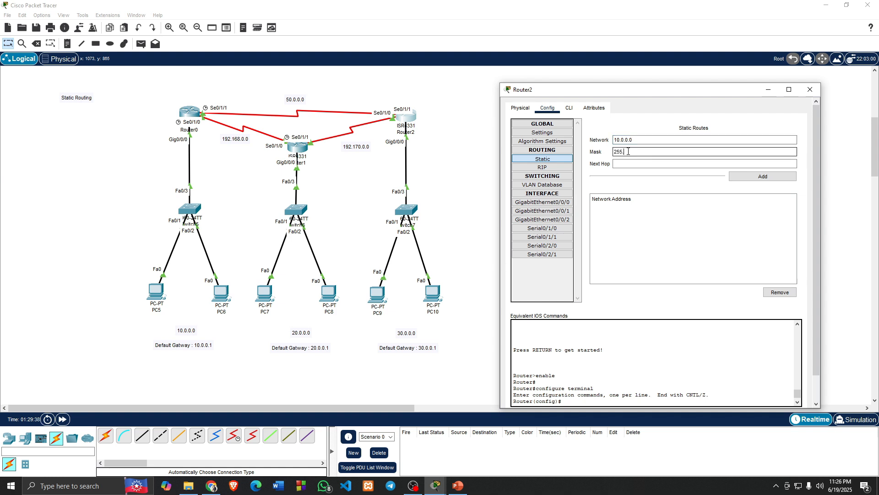
{"action": "type", "text": "0.0.0"}
{"action": "left_click", "coordinate": [628, 161]}
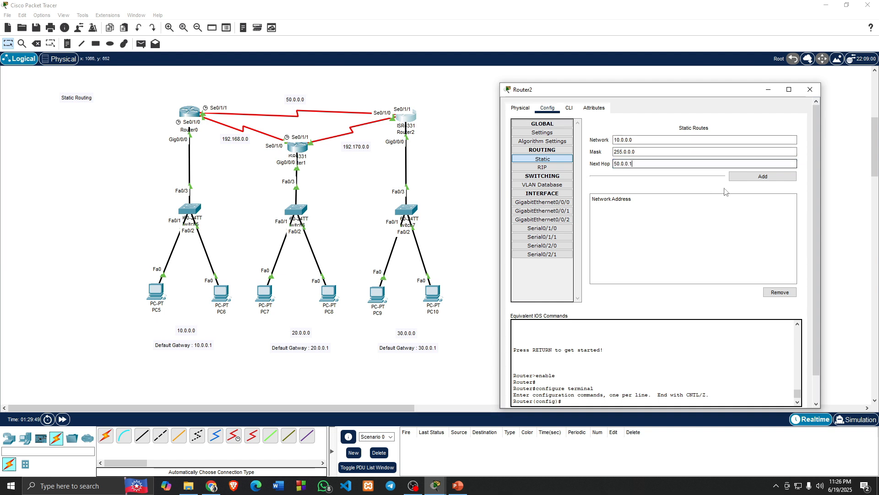
{"action": "left_click", "coordinate": [760, 177]}
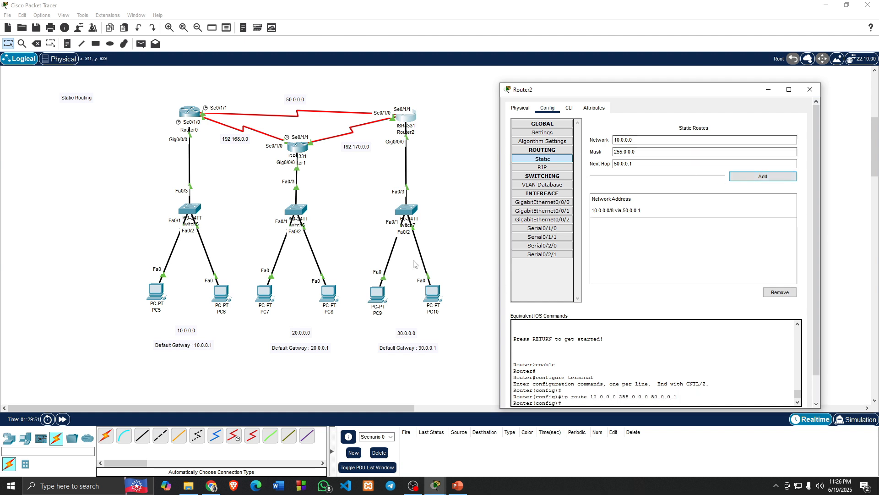
Add a static route on Router2 to network 20.0.0.0 with mask 255.0.0.0 via next hop 192.170.0.1.
{"action": "left_click", "coordinate": [617, 143]}
{"action": "type", "text": "2"}
{"action": "left_click", "coordinate": [627, 155]}
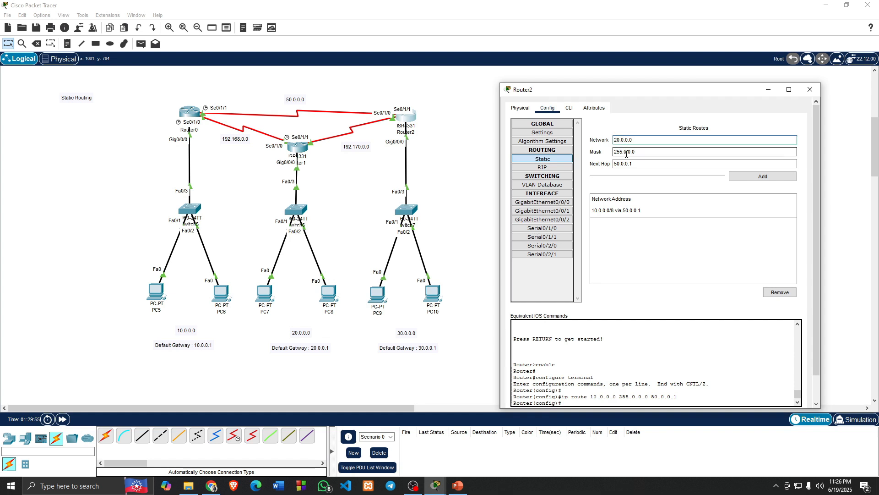
{"action": "left_click_drag", "start_coordinate": [632, 164], "coordinate": [616, 165]}
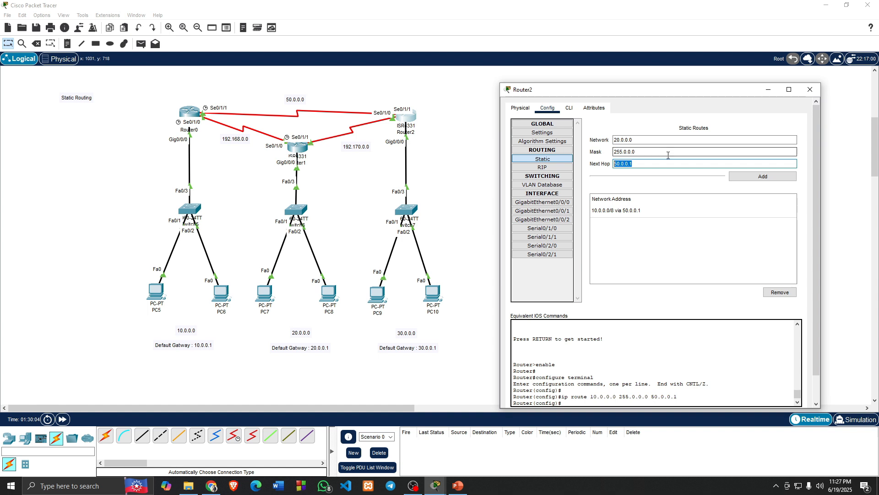
{"action": "type", "text": "192"}
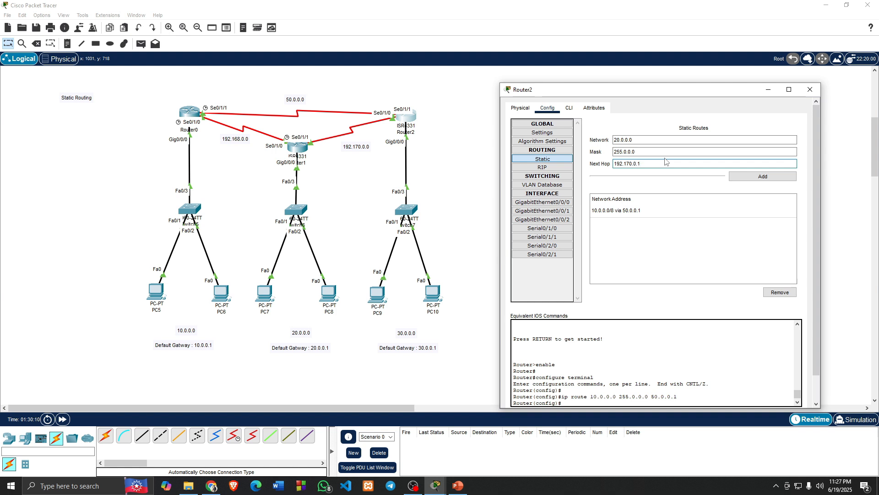
{"action": "left_click", "coordinate": [753, 178]}
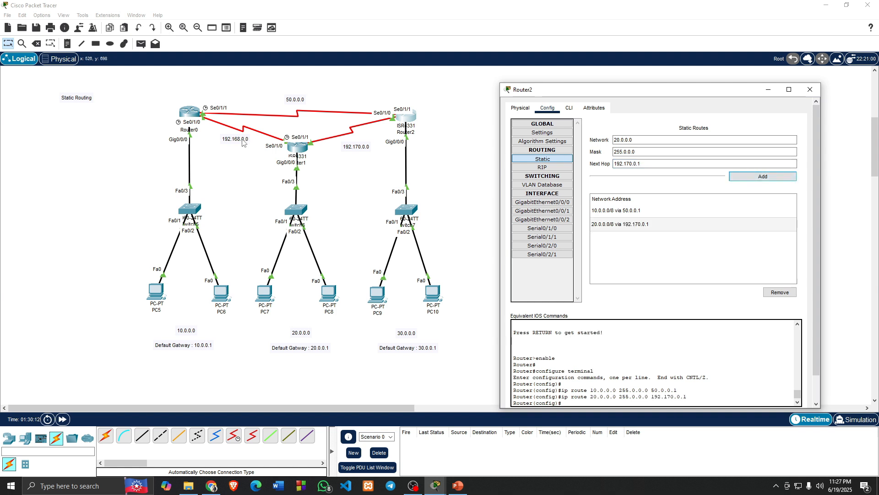
Add a static route on Router2 to network 192.168.0.0 with mask 255.255.255.0 via next hop 192.170.0.1.
{"action": "left_click_drag", "start_coordinate": [634, 140], "coordinate": [606, 142]}
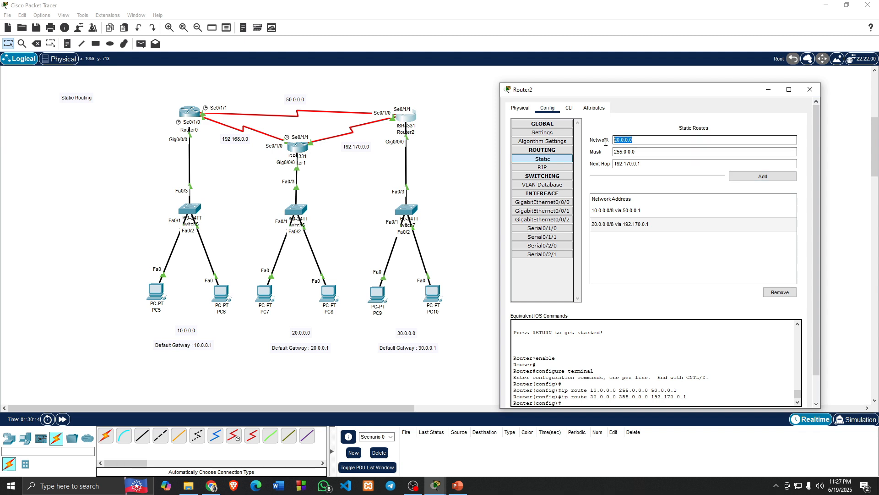
{"action": "type", "text": "192."}
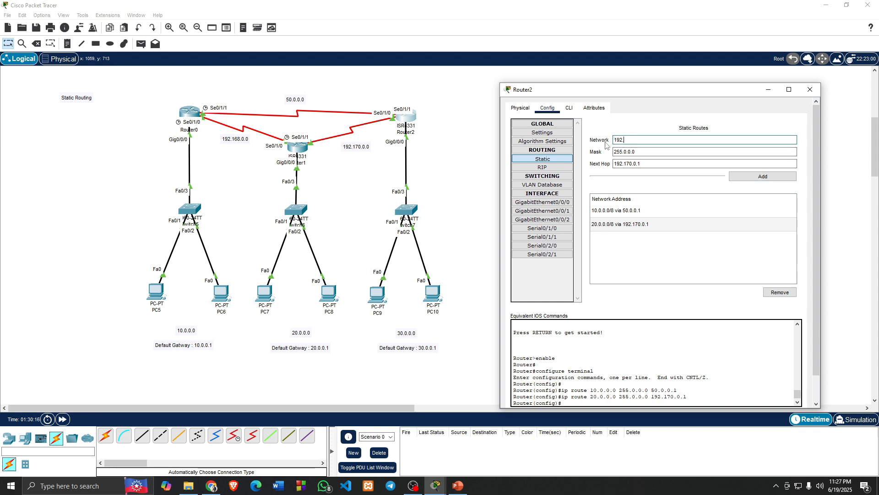
{"action": "type", "text": "168.0.0"}
{"action": "left_click", "coordinate": [626, 151]}
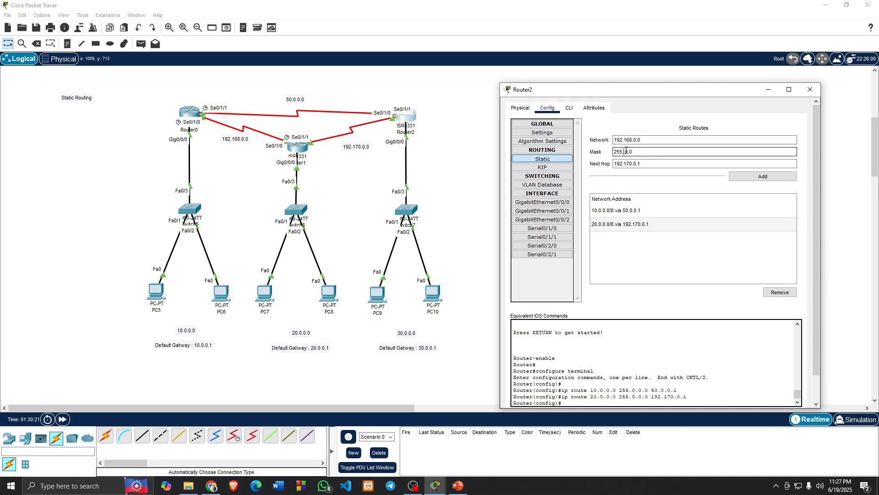
{"action": "key", "text": "Right"}
{"action": "key", "text": "Right"}
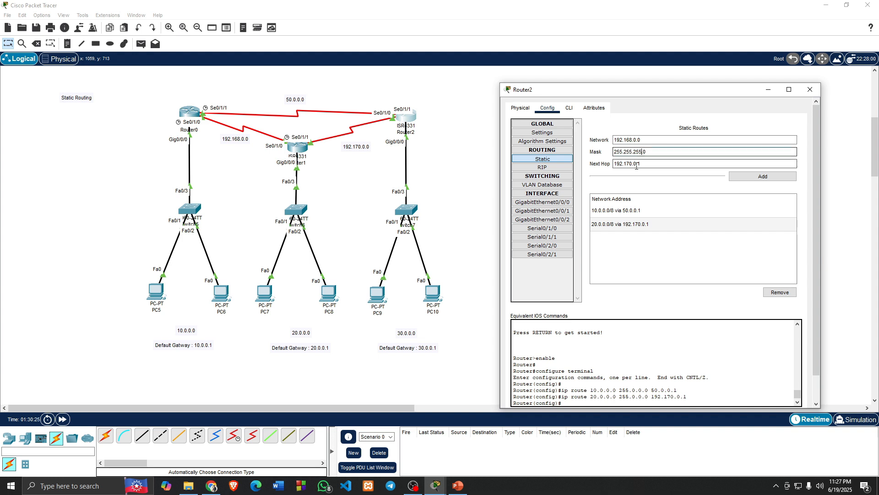
{"action": "left_click", "coordinate": [763, 177]}
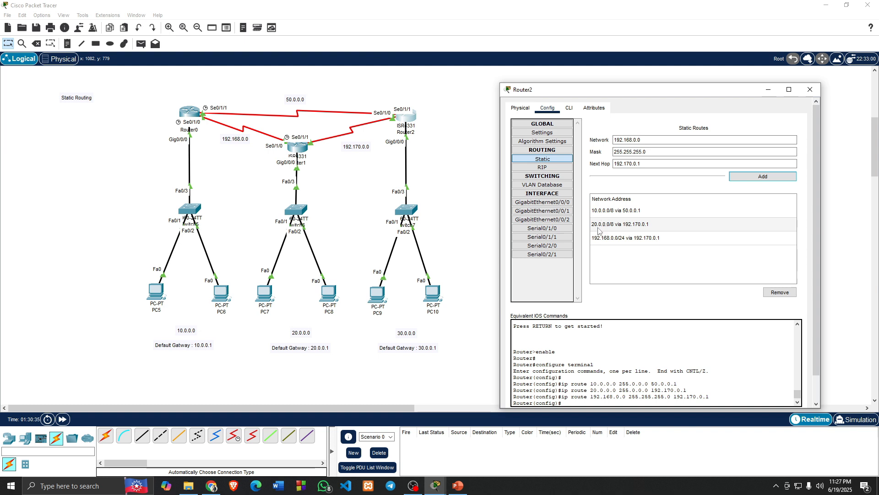
Add a second Router2 static route to network 10.0.0.0 with mask 255.0.0.0 via next hop 192.170.0.1.
{"action": "left_click", "coordinate": [617, 151]}
{"action": "left_click", "coordinate": [632, 142]}
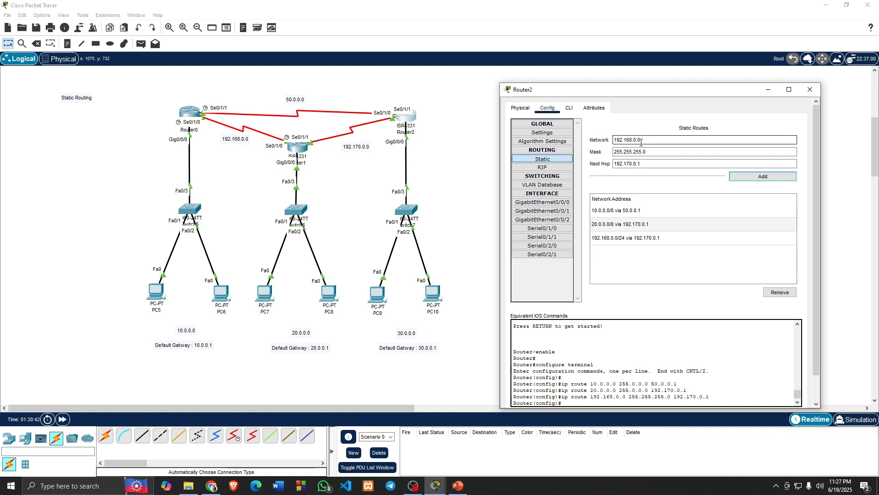
{"action": "left_click_drag", "start_coordinate": [641, 142], "coordinate": [618, 145]}
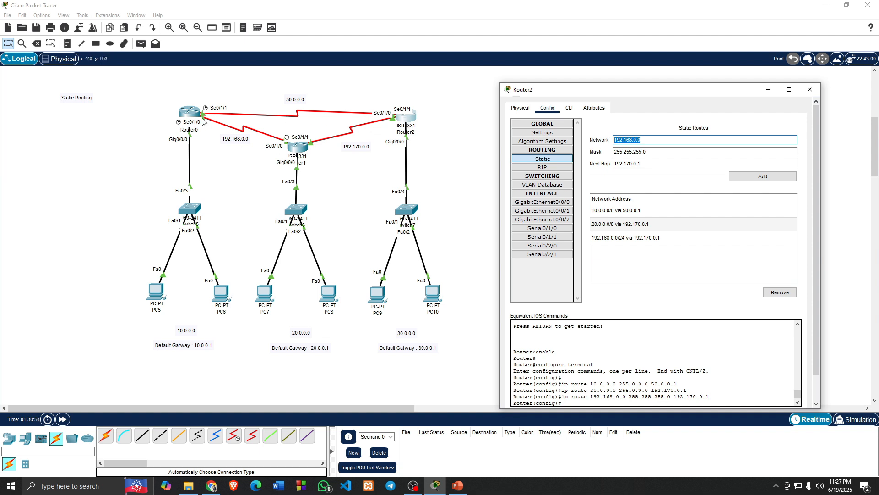
{"action": "left_click", "coordinate": [636, 140]}
{"action": "type", "text": "10.0.0"}
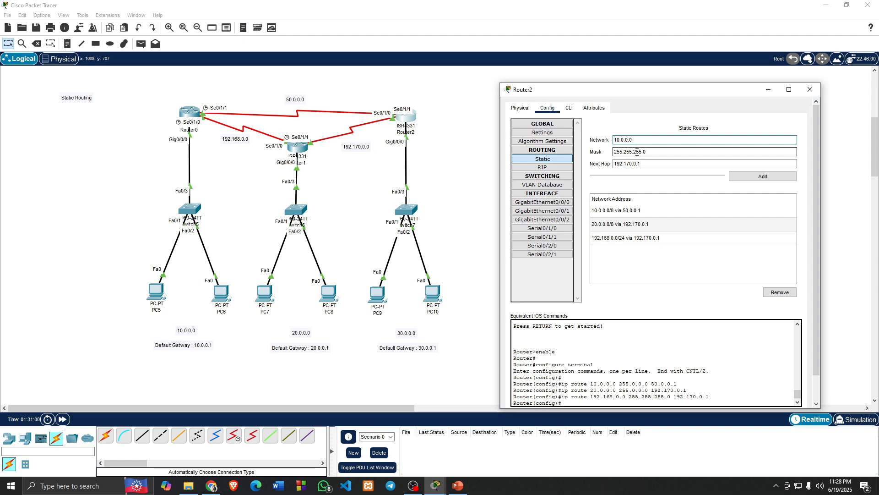
{"action": "left_click_drag", "start_coordinate": [658, 156], "coordinate": [627, 156]}
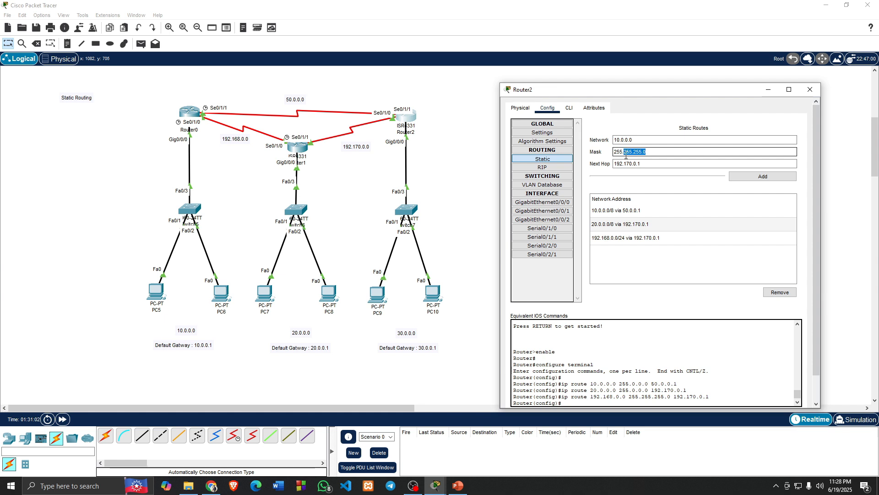
{"action": "type", "text": "0.0"}
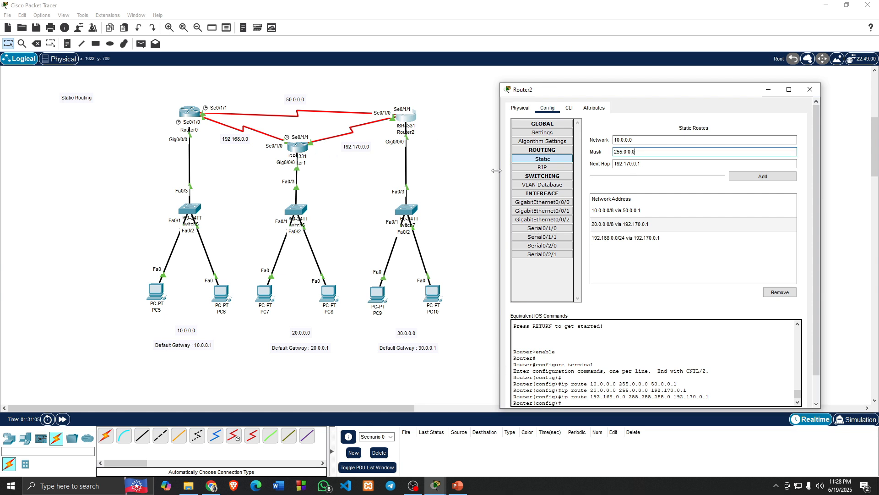
{"action": "left_click", "coordinate": [751, 176]}
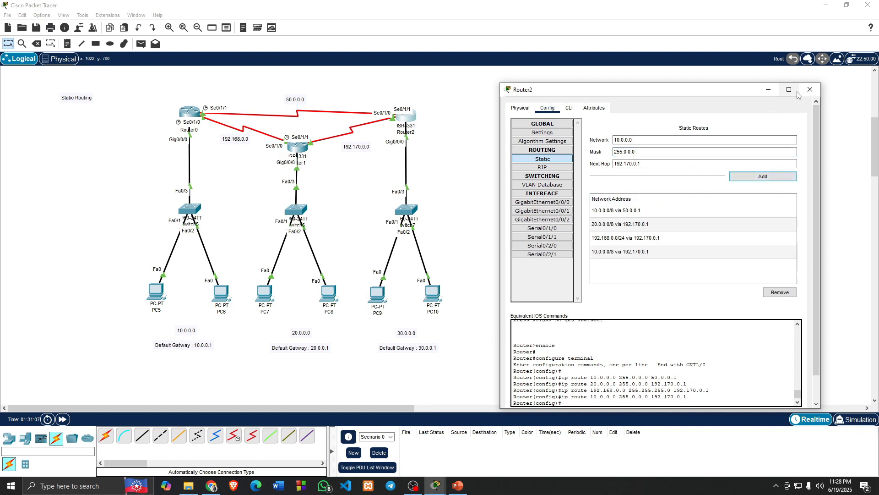
Test connectivity from PC5 to PC6 with a simple PDU, and clear the PDU list.
{"action": "left_click", "coordinate": [811, 90]}
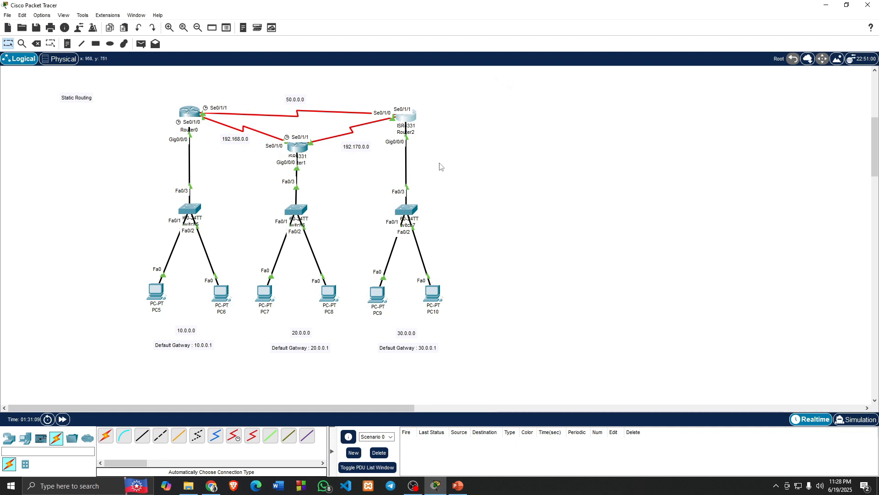
{"action": "left_click", "coordinate": [141, 43]}
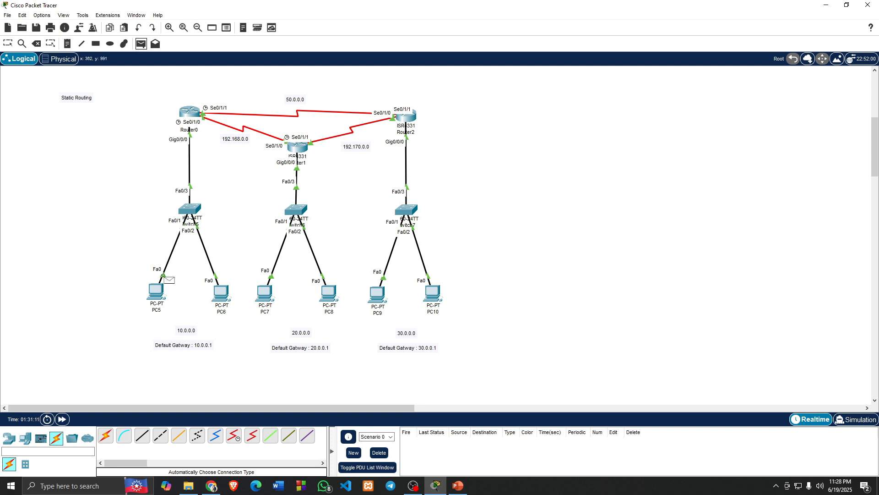
{"action": "left_click", "coordinate": [156, 291]}
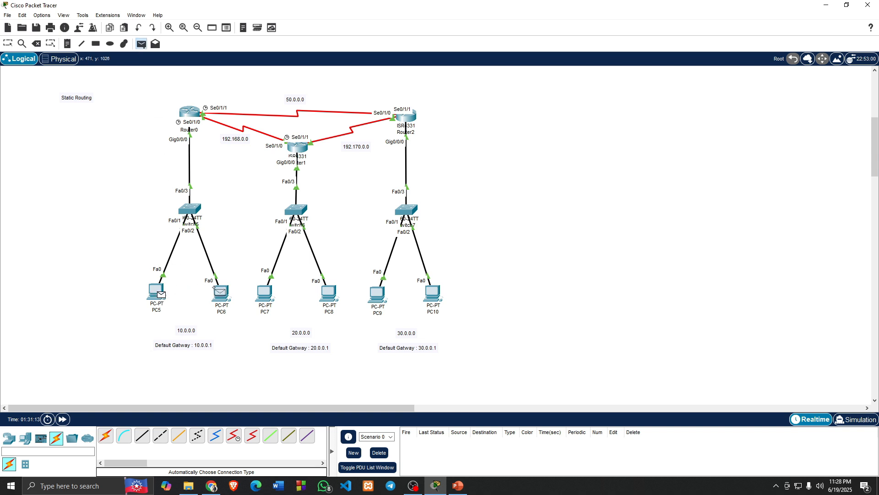
{"action": "left_click", "coordinate": [216, 291]}
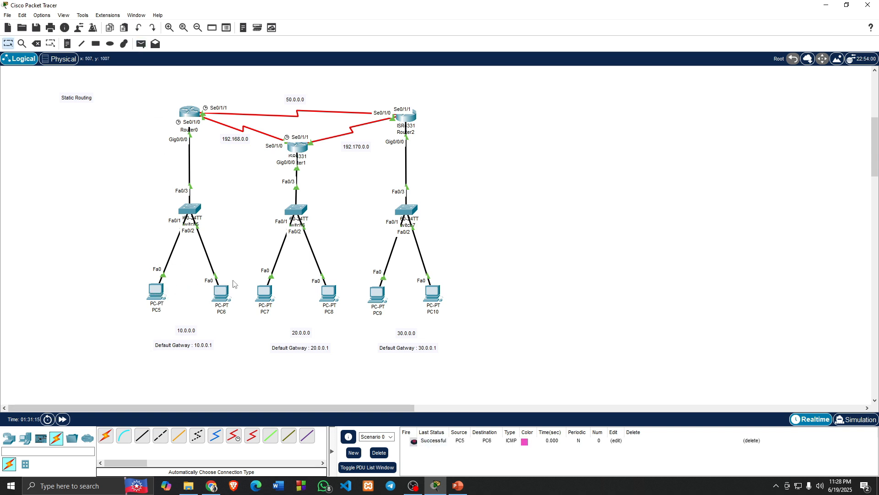
{"action": "left_click", "coordinate": [379, 453]}
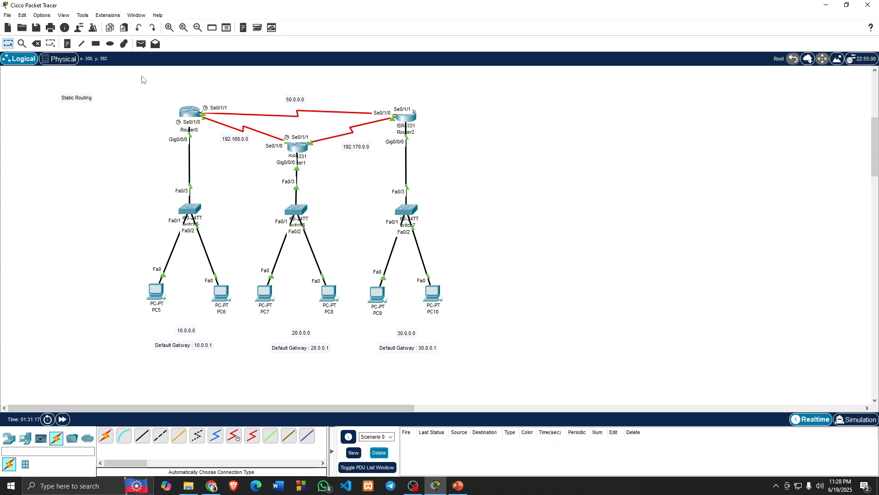
Test connectivity from PC6 to Router1 with a simple PDU.
{"action": "left_click", "coordinate": [141, 43]}
{"action": "left_click", "coordinate": [222, 306]}
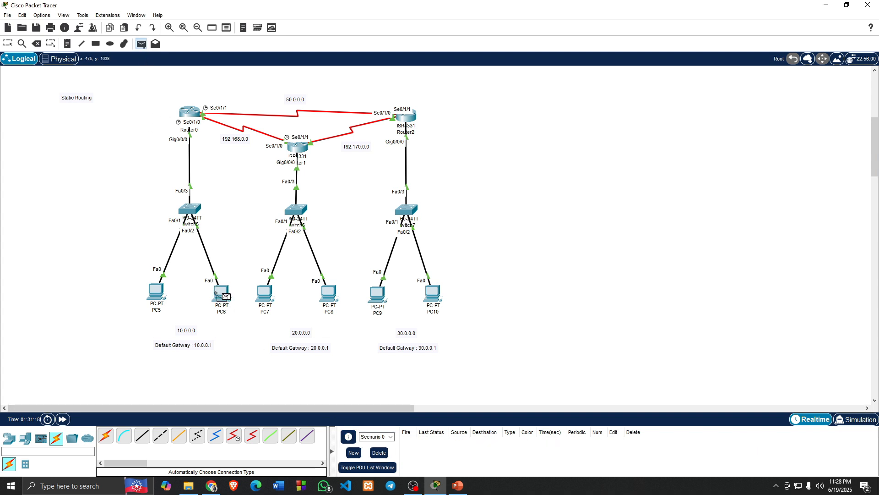
{"action": "left_click", "coordinate": [295, 147]}
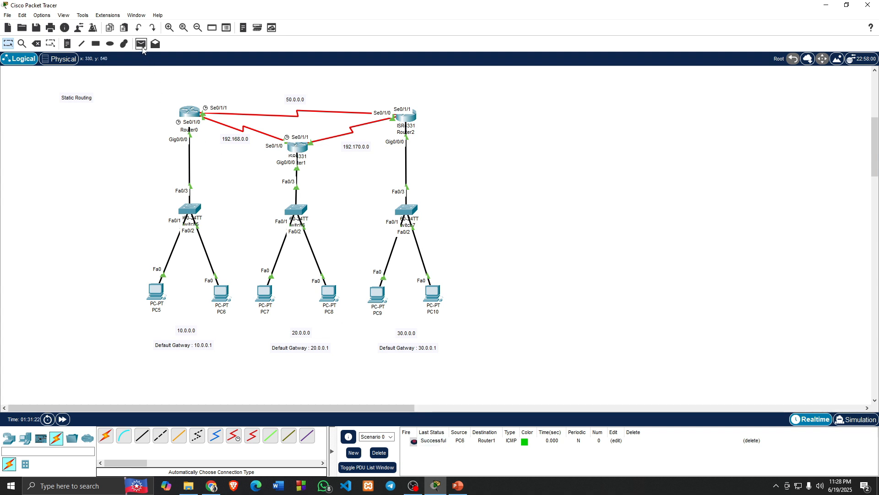
Send a simple PDU from PC6 to PC8, and repeat the same test once.
{"action": "left_click", "coordinate": [142, 44]}
{"action": "left_click", "coordinate": [219, 294]}
{"action": "left_click", "coordinate": [321, 292]}
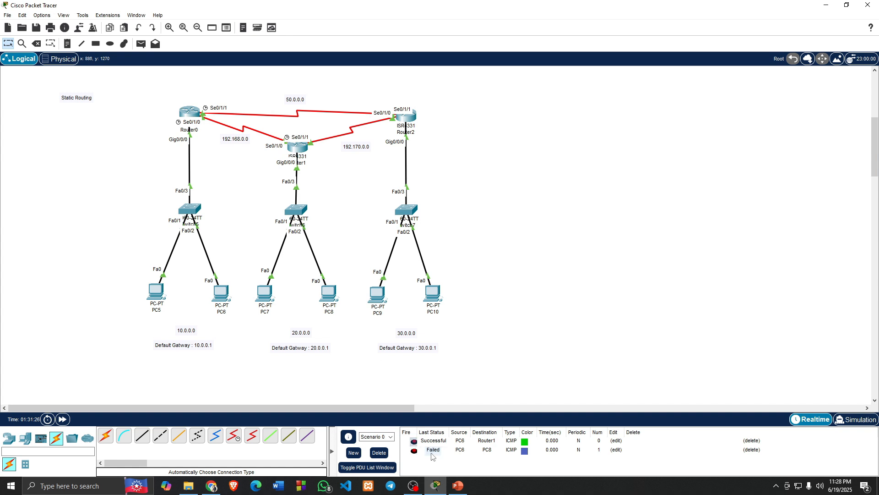
{"action": "left_click", "coordinate": [141, 44]}
{"action": "left_click", "coordinate": [220, 293]}
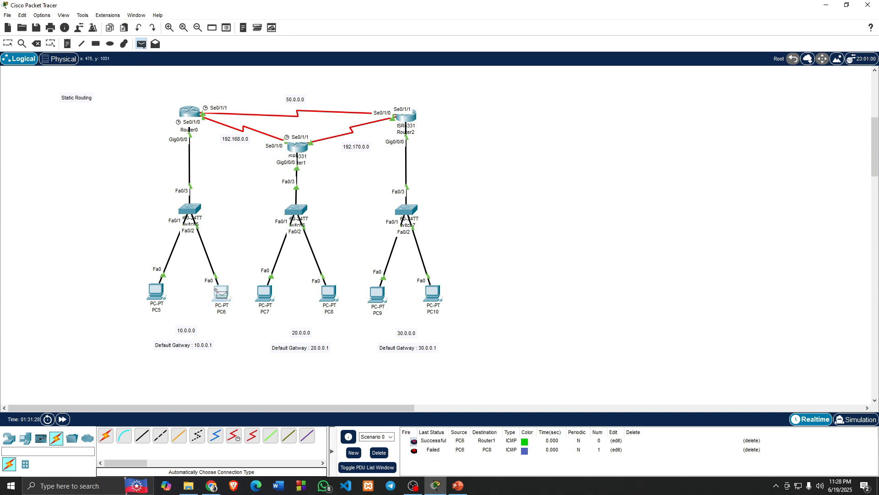
{"action": "left_click", "coordinate": [329, 294]}
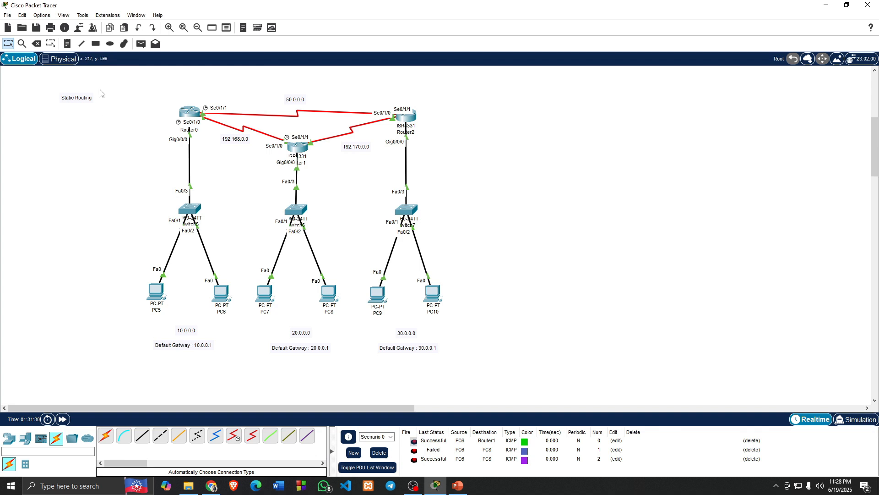
Send a simple PDU from PC6 to PC7, and repeat it after clearing the PDU list.
{"action": "left_click", "coordinate": [141, 44]}
{"action": "left_click", "coordinate": [221, 292]}
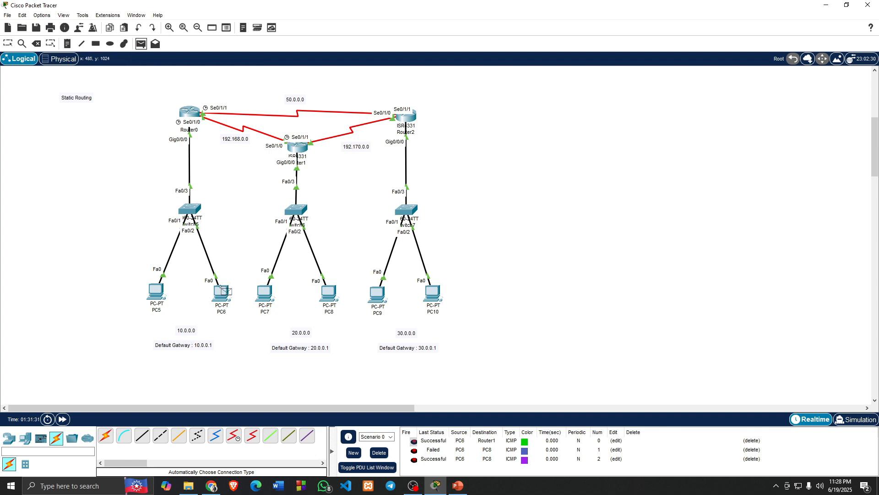
{"action": "left_click", "coordinate": [265, 293]}
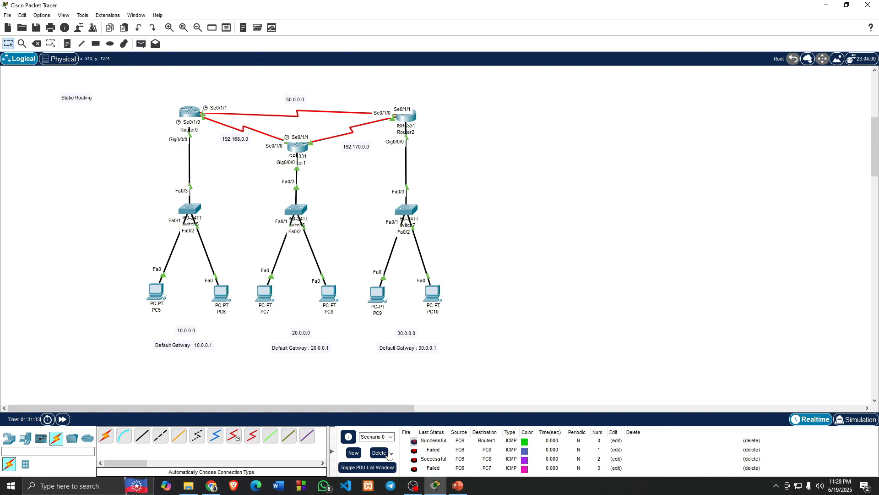
{"action": "left_click", "coordinate": [379, 452]}
{"action": "left_click", "coordinate": [142, 45]}
{"action": "left_click", "coordinate": [221, 292]}
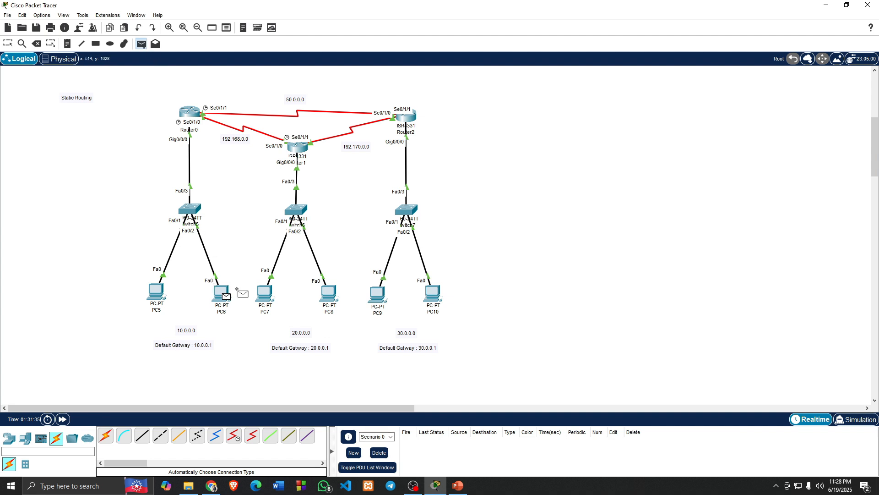
{"action": "left_click", "coordinate": [265, 293]}
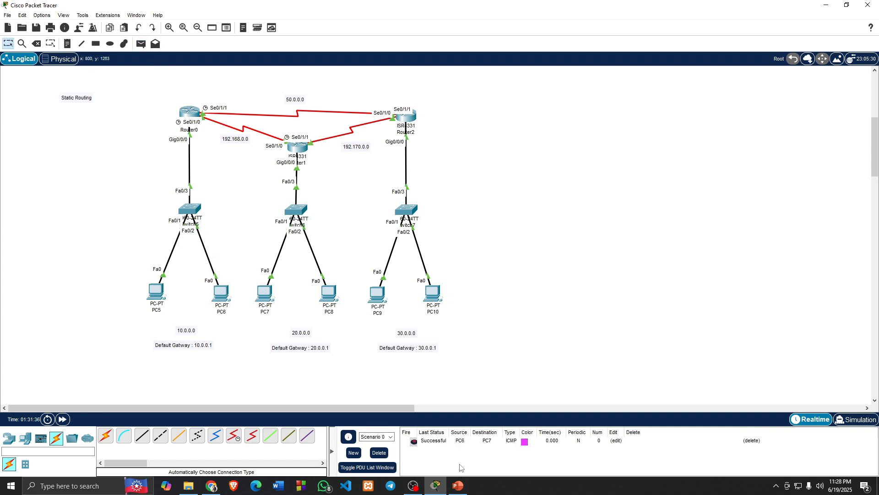
Test connectivity from PC6 to Router2 with a simple PDU.
{"action": "left_click", "coordinate": [141, 44]}
{"action": "left_click", "coordinate": [216, 291]}
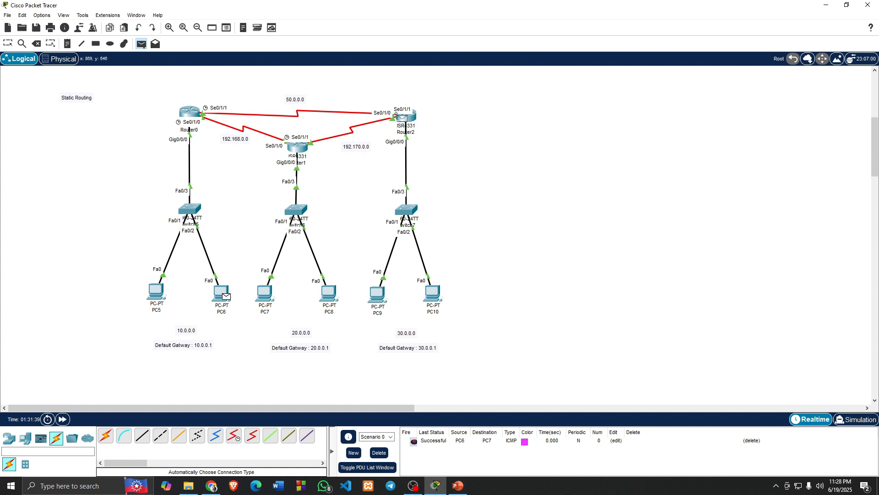
{"action": "left_click", "coordinate": [405, 116]}
Send a simple PDU from PC6 to PC10 twice, and clear the PDU list.
{"action": "left_click", "coordinate": [141, 44]}
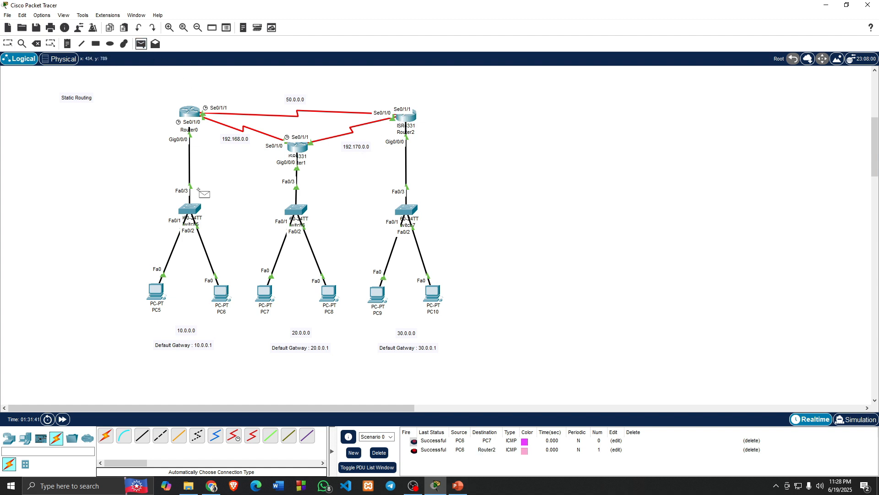
{"action": "left_click", "coordinate": [221, 293]}
{"action": "left_click", "coordinate": [432, 292]}
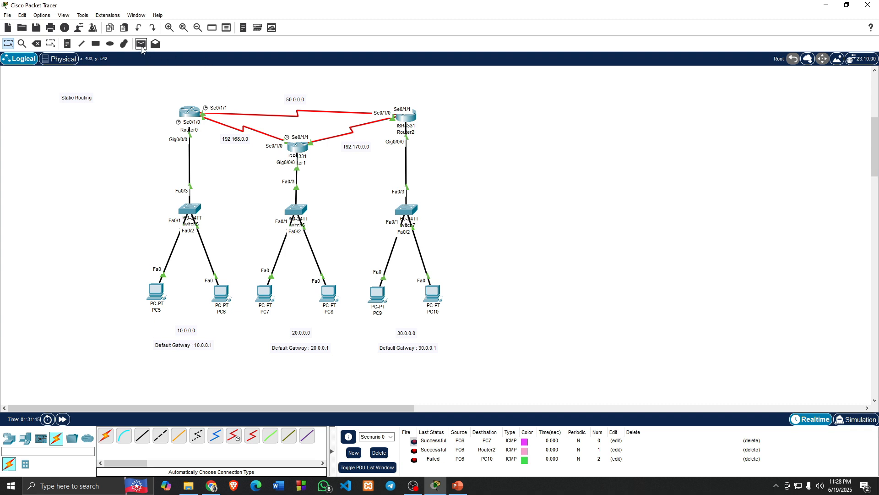
{"action": "left_click", "coordinate": [141, 44]}
{"action": "left_click", "coordinate": [221, 293]}
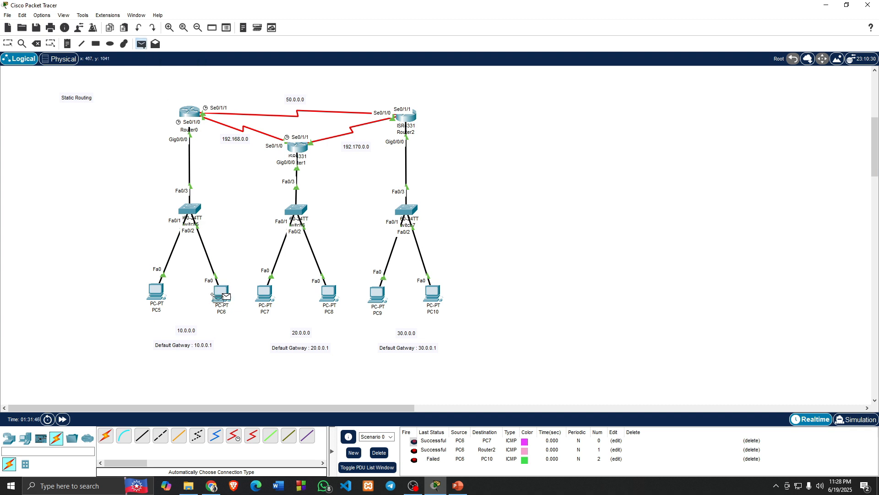
{"action": "left_click", "coordinate": [429, 292]}
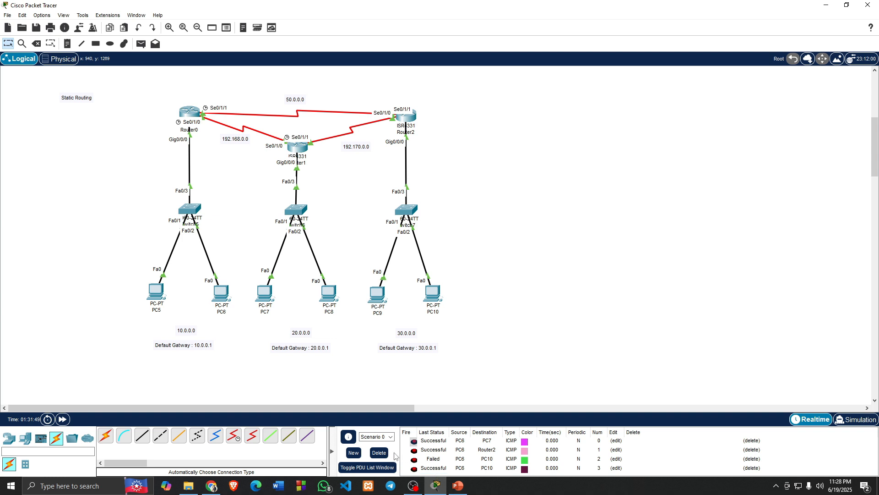
{"action": "left_click", "coordinate": [378, 452]}
Test connectivity with simple PDUs from PC10 to Router0 and from PC8 to Router2.
{"action": "left_click", "coordinate": [141, 44]}
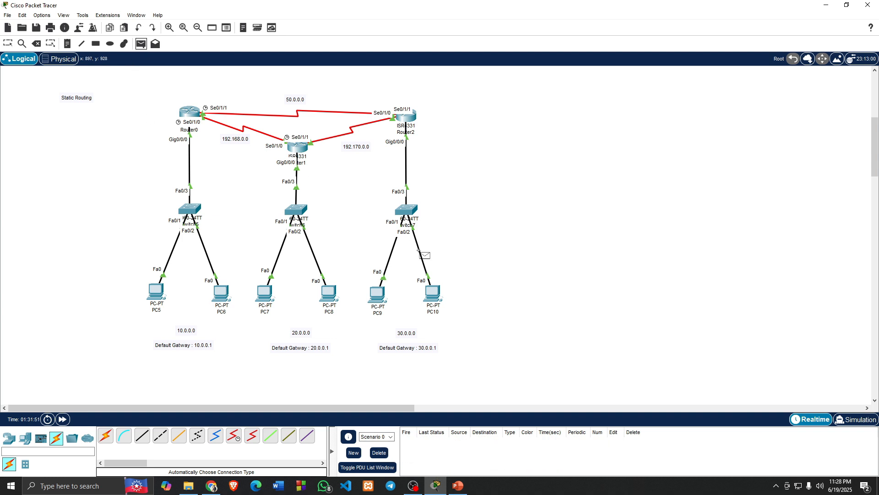
{"action": "left_click", "coordinate": [430, 293]}
{"action": "left_click", "coordinate": [185, 110]}
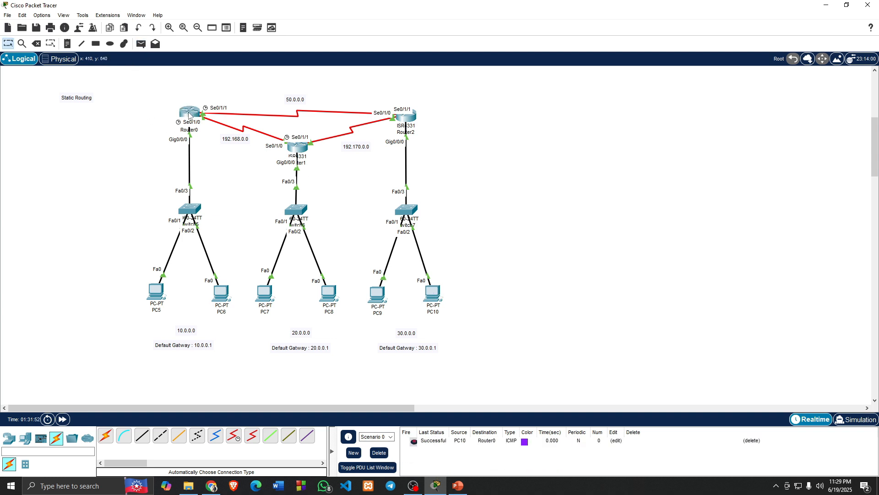
{"action": "left_click", "coordinate": [329, 293]}
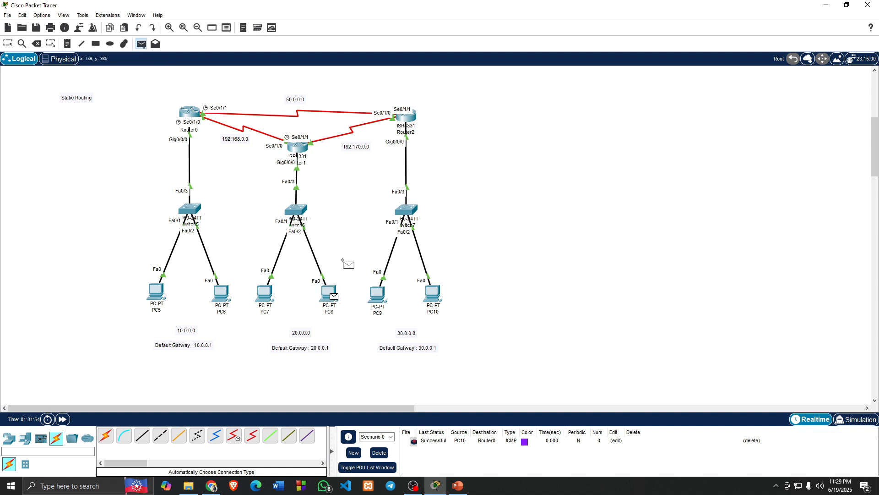
{"action": "left_click", "coordinate": [403, 116]}
{"action": "key", "text": "Escape"}
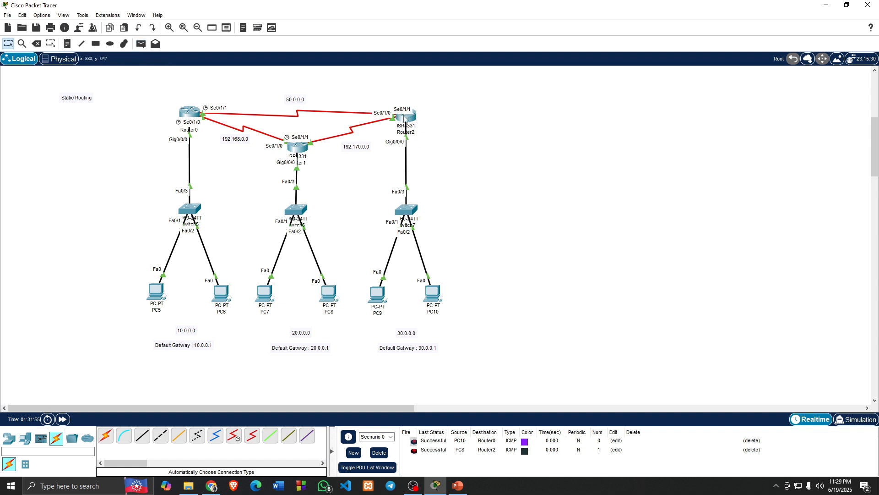
Send a simple PDU from PC9 to Router2, and clear the PDU list.
{"action": "left_click", "coordinate": [138, 48]}
{"action": "key", "text": "Escape"}
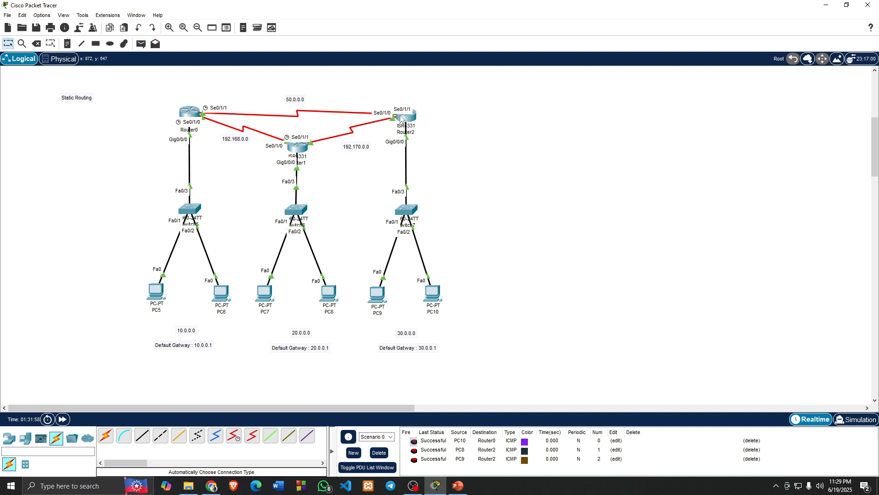
{"action": "left_click", "coordinate": [379, 453]}
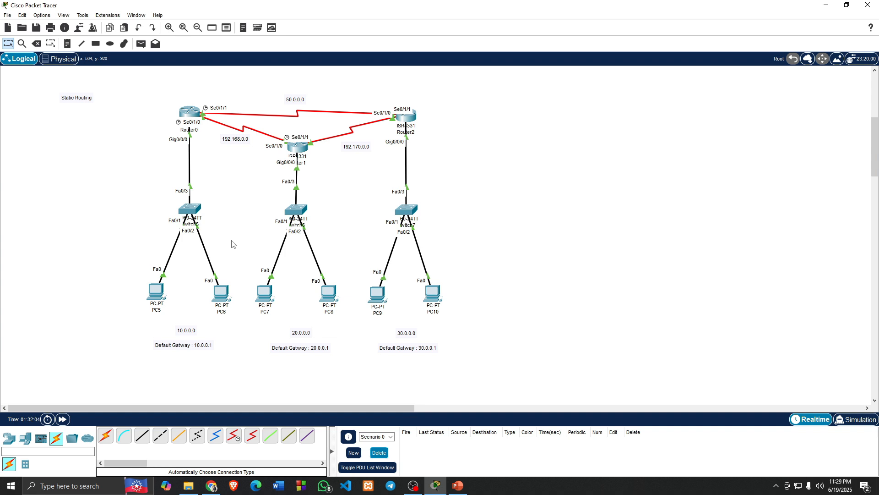
Place a text note reading "RIP Routing" in the empty workspace below the static routing topology.
{"action": "scroll", "coordinate": [213, 208], "scroll_direction": "up", "scroll_amount": 3}
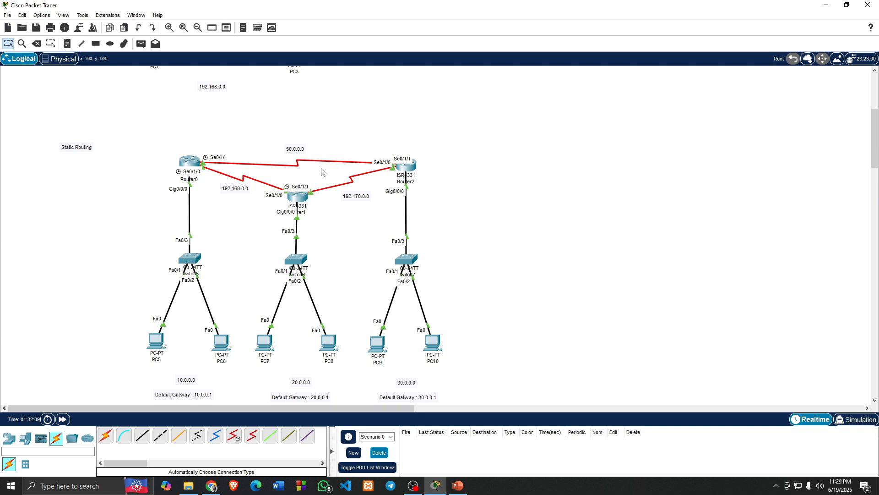
{"action": "scroll", "coordinate": [321, 172], "scroll_direction": "down", "scroll_amount": 3}
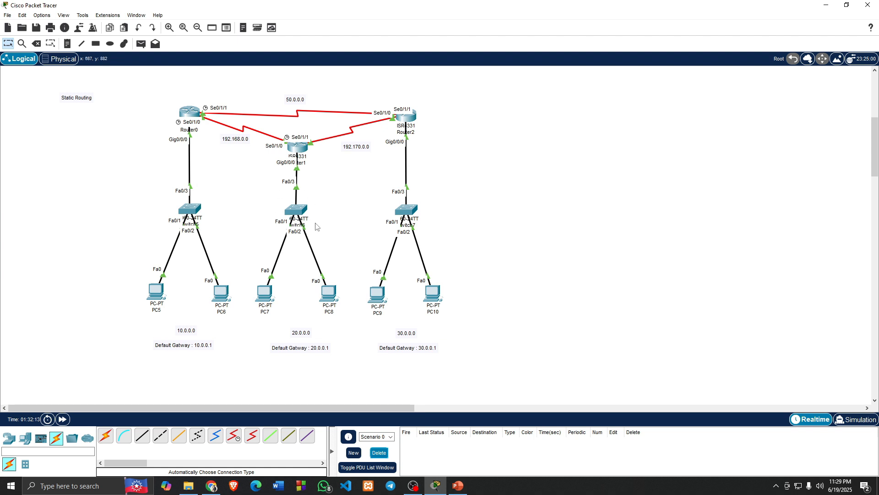
{"action": "scroll", "coordinate": [316, 226], "scroll_direction": "down", "scroll_amount": 15}
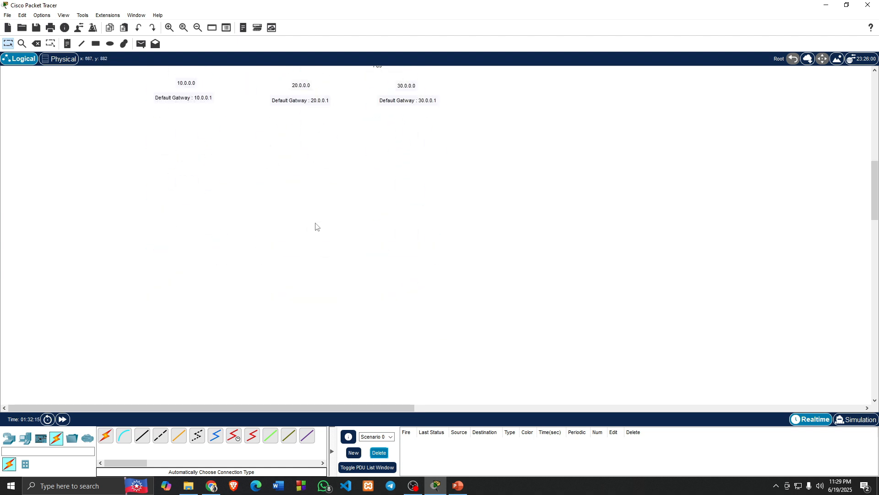
{"action": "scroll", "coordinate": [315, 226], "scroll_direction": "down", "scroll_amount": 3}
{"action": "left_click", "coordinate": [67, 44]}
{"action": "left_click", "coordinate": [73, 114]}
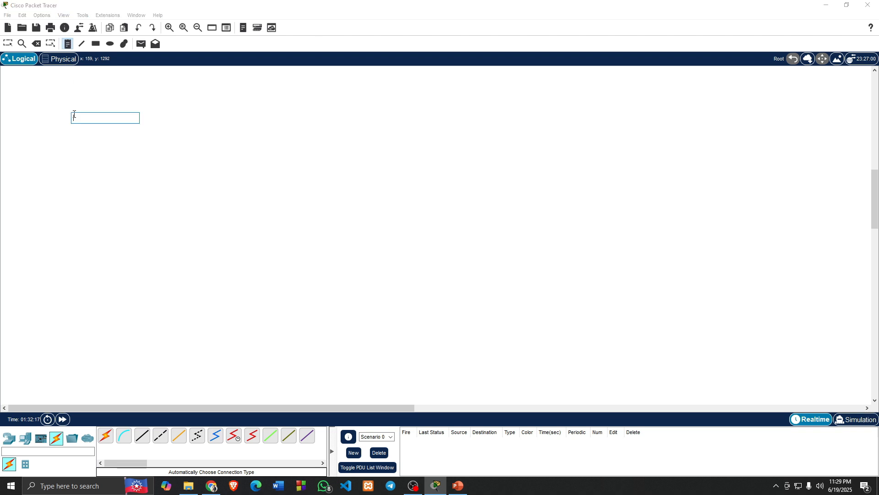
{"action": "type", "text": "a"}
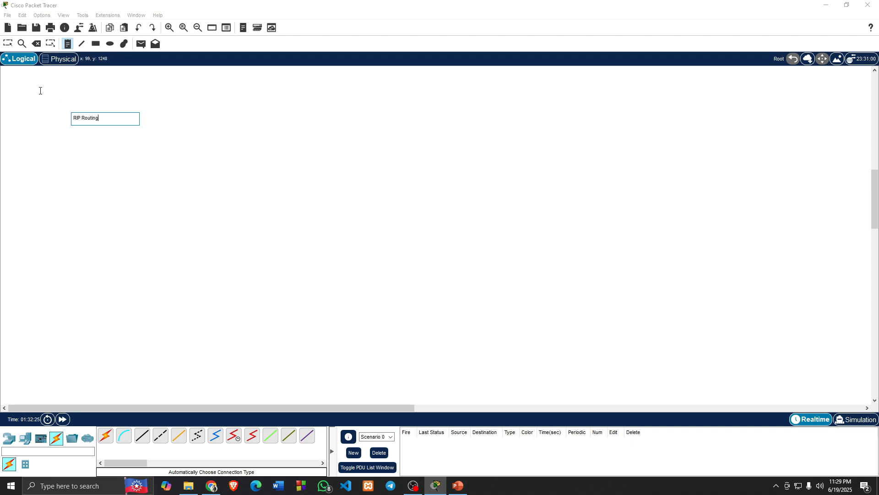
{"action": "left_click", "coordinate": [8, 43]}
{"action": "left_click_drag", "start_coordinate": [74, 120], "coordinate": [67, 102]}
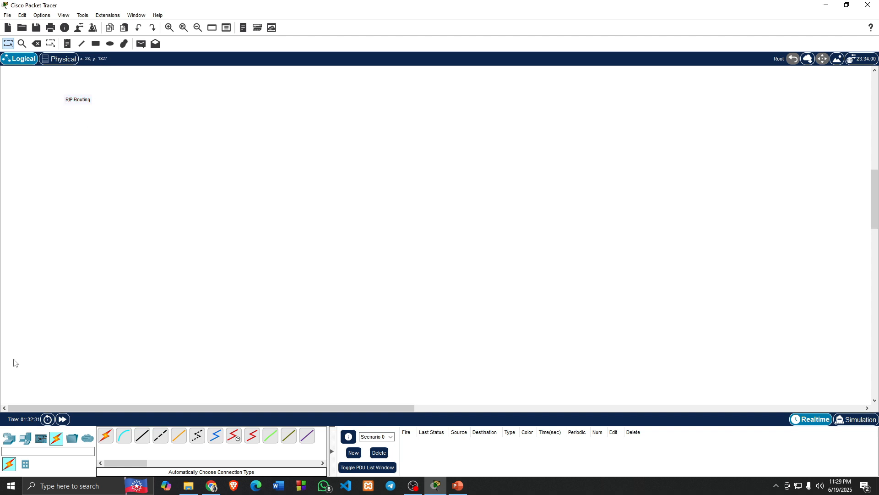
{"action": "left_click", "coordinate": [25, 439]}
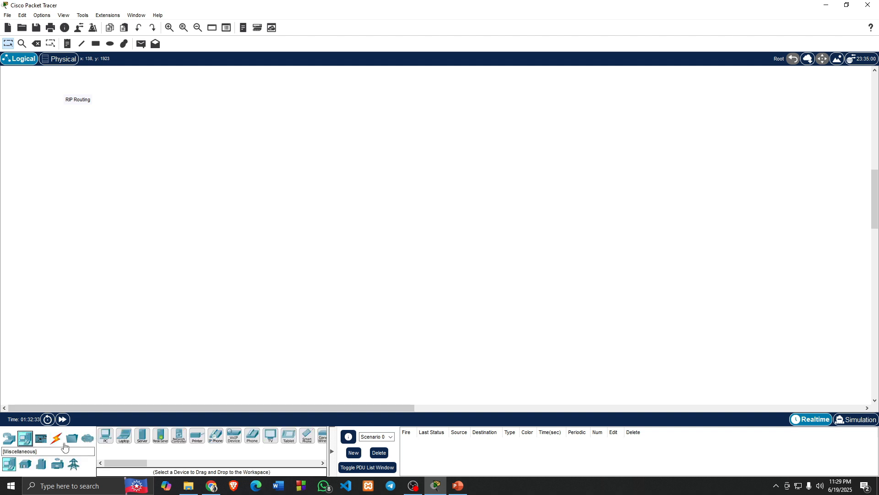
{"action": "left_click", "coordinate": [8, 439]}
{"action": "left_click", "coordinate": [33, 464]}
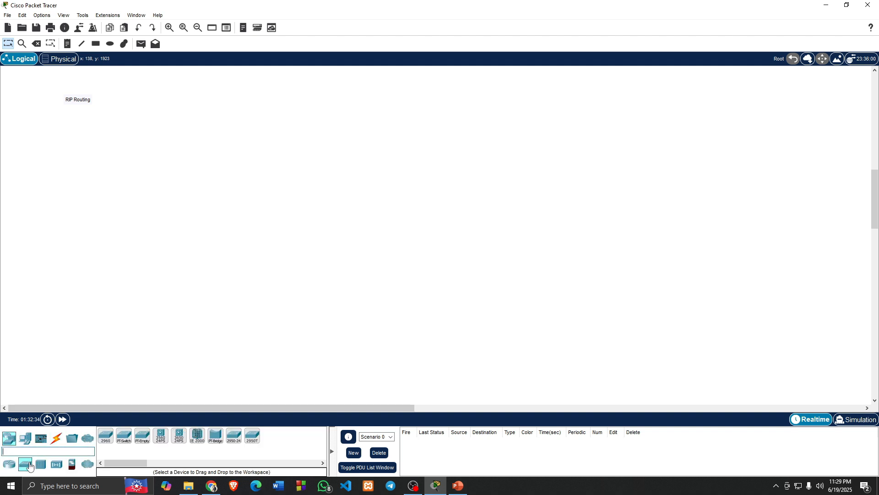
Duplicate the whole static routing topology with its network and gateway labels, and place the copy below the RIP Routing note.
{"action": "scroll", "coordinate": [160, 341], "scroll_direction": "up", "scroll_amount": 5}
{"action": "scroll", "coordinate": [161, 342], "scroll_direction": "up", "scroll_amount": 1}
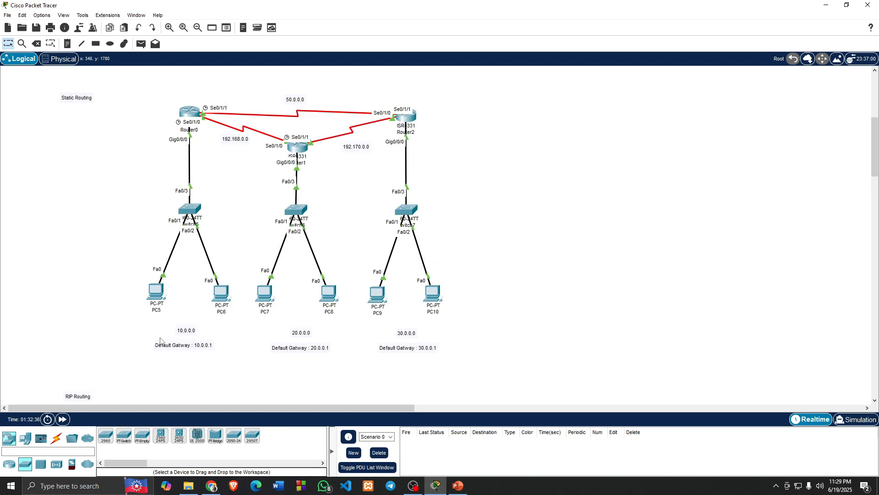
{"action": "left_click_drag", "start_coordinate": [138, 85], "coordinate": [511, 371]}
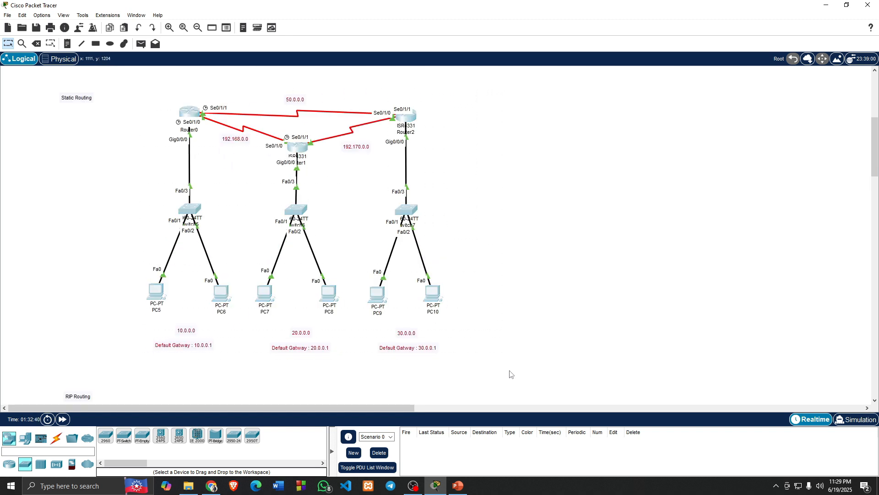
{"action": "scroll", "coordinate": [397, 290], "scroll_direction": "down", "scroll_amount": 8}
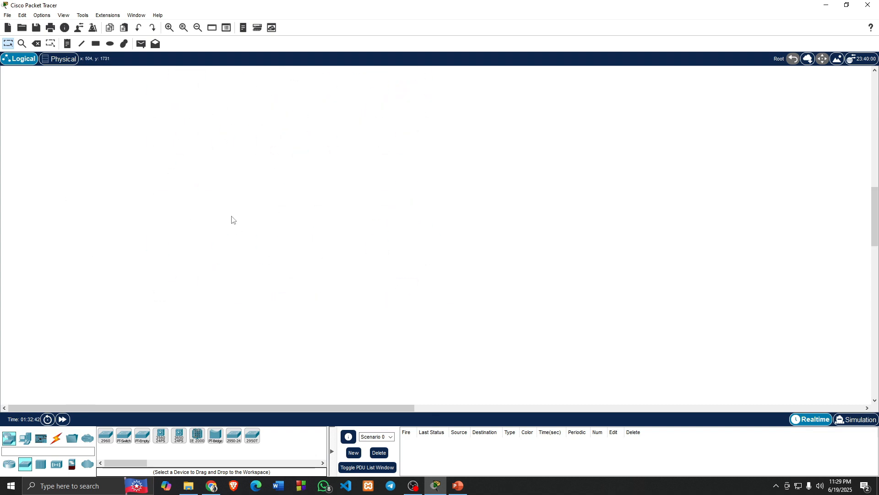
{"action": "scroll", "coordinate": [276, 207], "scroll_direction": "up", "scroll_amount": 6}
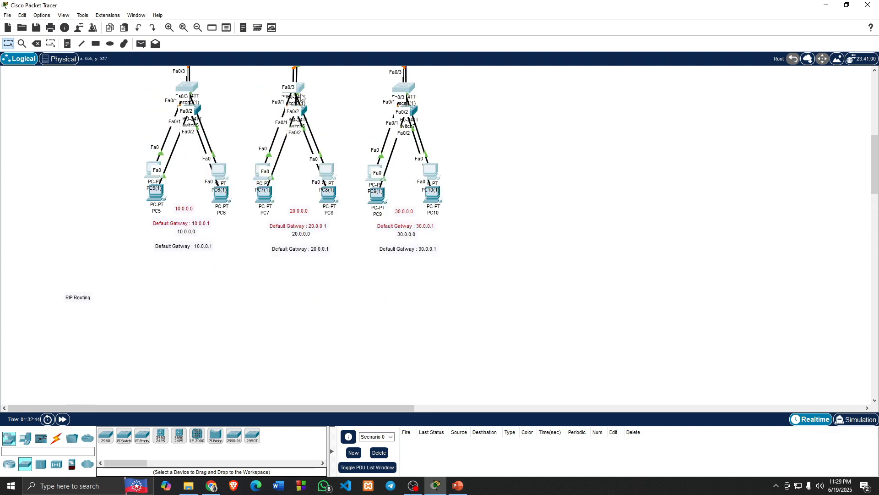
{"action": "scroll", "coordinate": [305, 137], "scroll_direction": "down", "scroll_amount": 5}
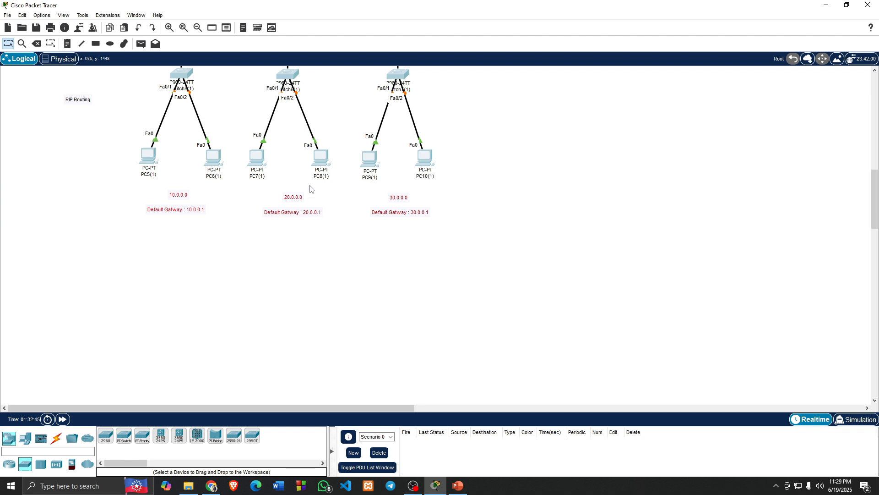
{"action": "scroll", "coordinate": [307, 206], "scroll_direction": "up", "scroll_amount": 3}
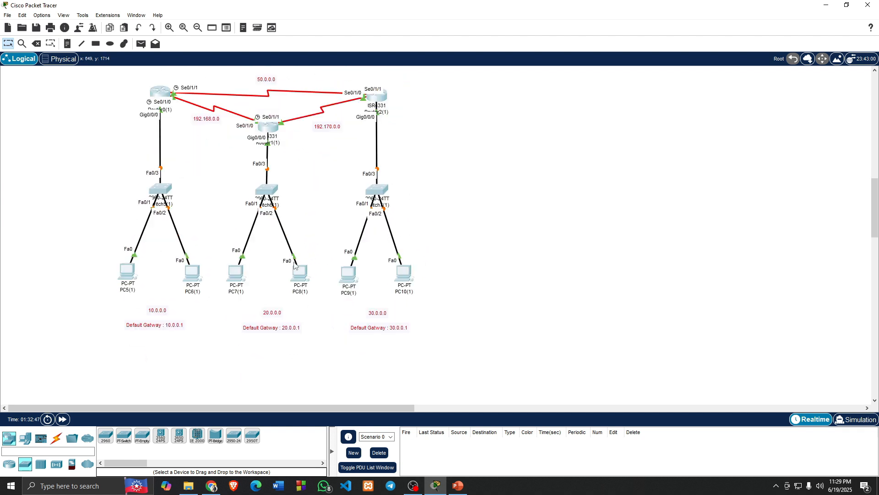
{"action": "scroll", "coordinate": [297, 275], "scroll_direction": "up", "scroll_amount": 1}
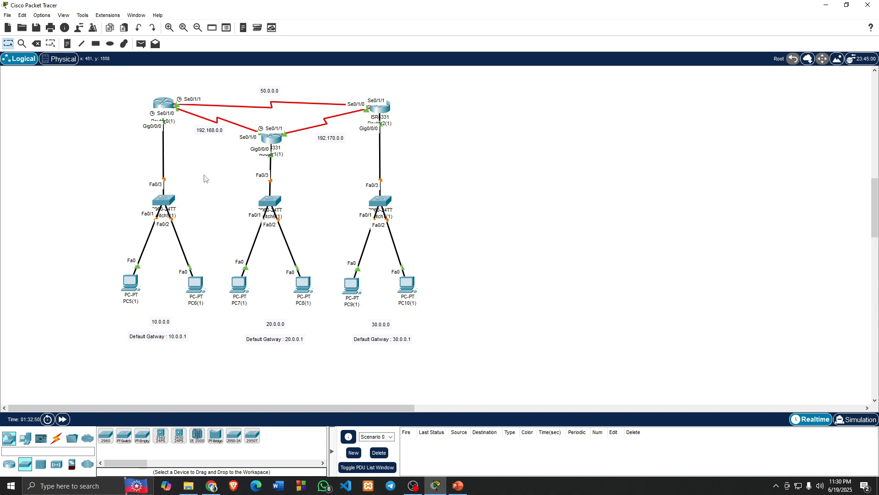
Remove all static routes from Router0(1): 20.0.0.0/8, 192.170.0.0/24 and both 30.0.0.0/8 entries.
{"action": "left_click", "coordinate": [163, 104]}
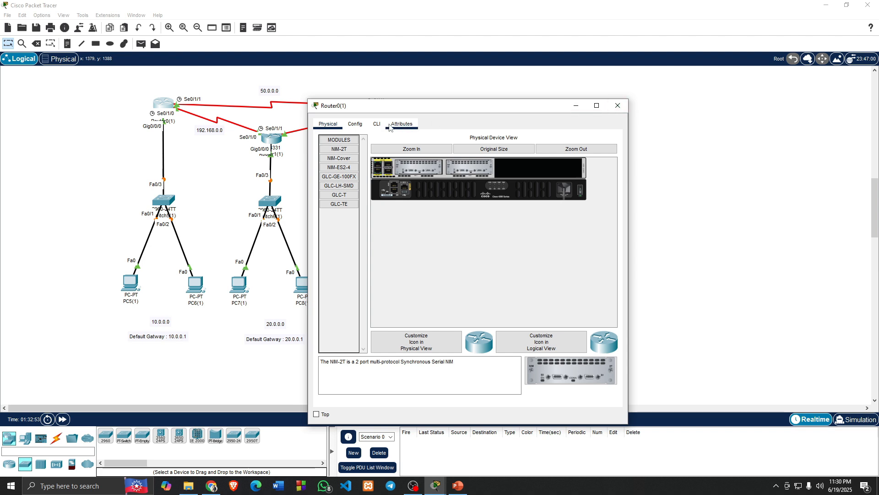
{"action": "left_click", "coordinate": [359, 124]}
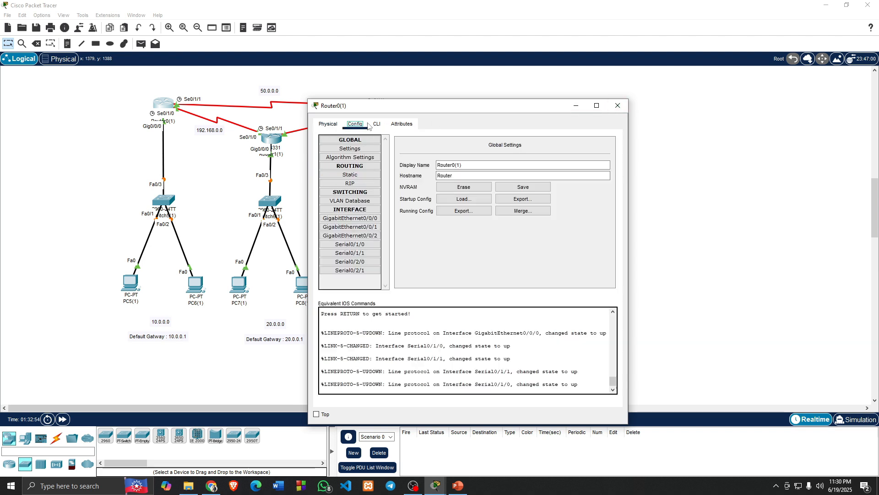
{"action": "left_click", "coordinate": [619, 105]}
{"action": "left_click", "coordinate": [161, 109]}
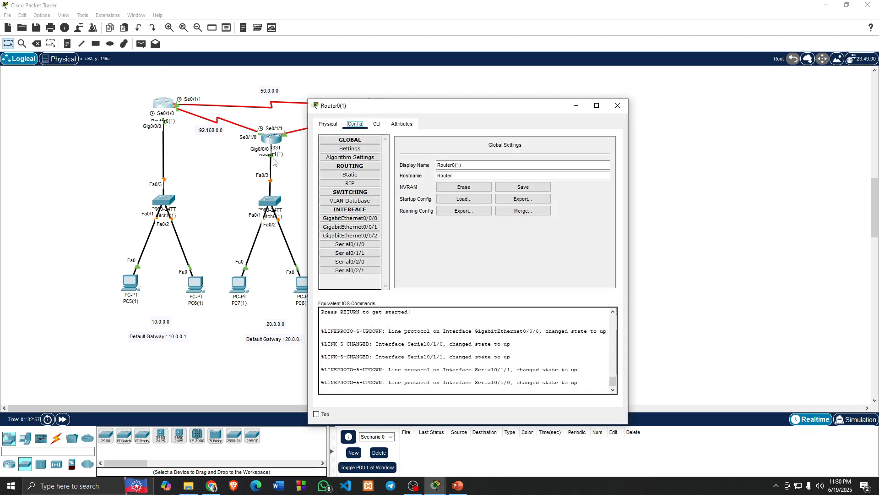
{"action": "left_click", "coordinate": [349, 178]}
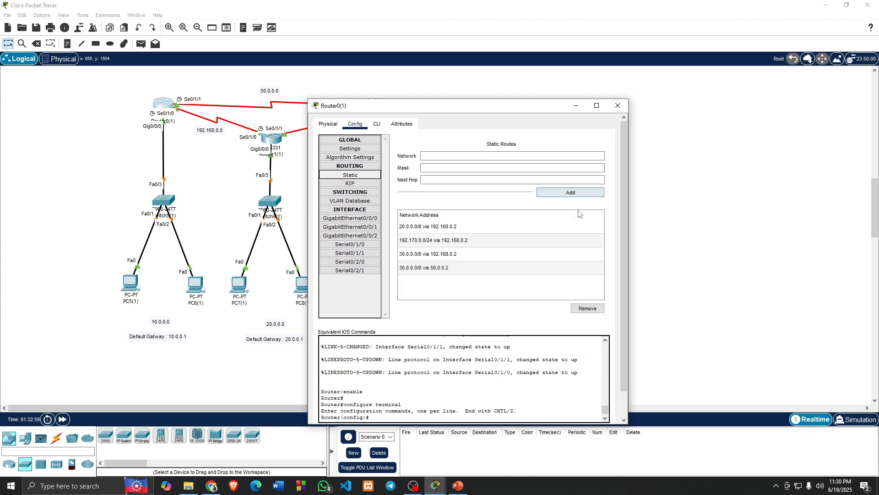
{"action": "left_click", "coordinate": [557, 231]}
{"action": "left_click", "coordinate": [578, 306]}
{"action": "left_click", "coordinate": [524, 232]}
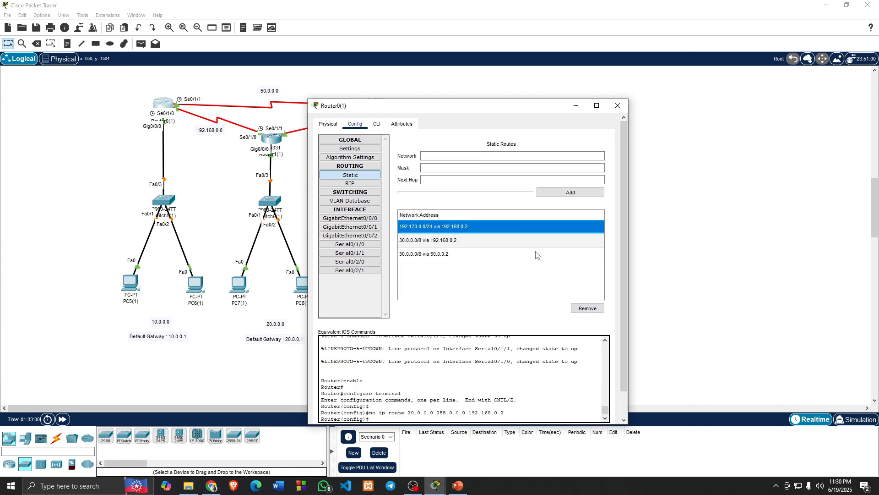
{"action": "left_click", "coordinate": [573, 307]}
{"action": "left_click", "coordinate": [518, 229]}
{"action": "left_click", "coordinate": [578, 307]}
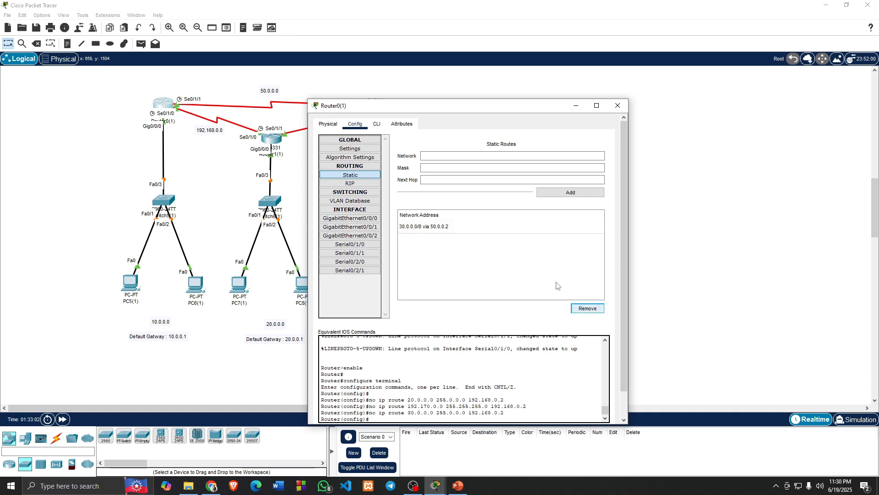
{"action": "left_click", "coordinate": [519, 228]}
{"action": "left_click", "coordinate": [582, 309]}
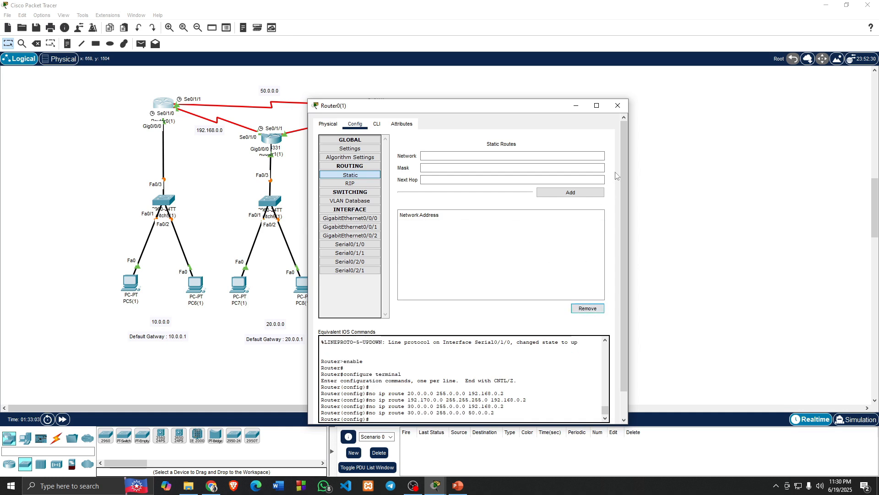
{"action": "left_click", "coordinate": [617, 106]}
Remove the 10.0.0.0/8 and 30.0.0.0/8 static routes from Router1(1).
{"action": "left_click", "coordinate": [265, 145]}
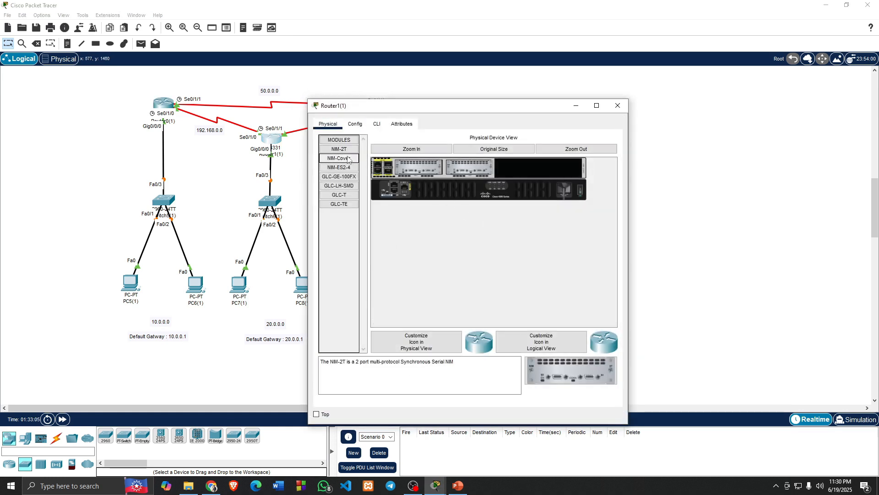
{"action": "left_click", "coordinate": [355, 123]}
{"action": "left_click", "coordinate": [349, 175]}
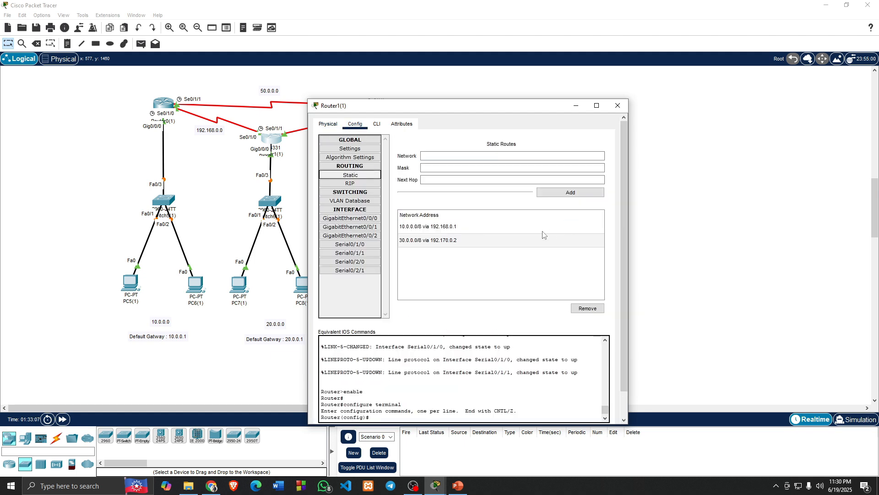
{"action": "left_click", "coordinate": [545, 229]}
{"action": "left_click", "coordinate": [581, 308]}
{"action": "left_click", "coordinate": [501, 228]}
{"action": "left_click", "coordinate": [575, 308]}
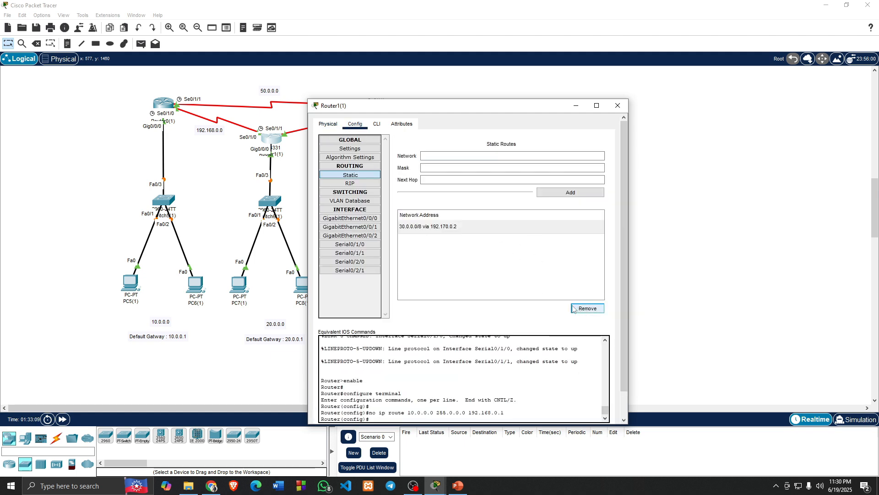
{"action": "left_click", "coordinate": [616, 106]}
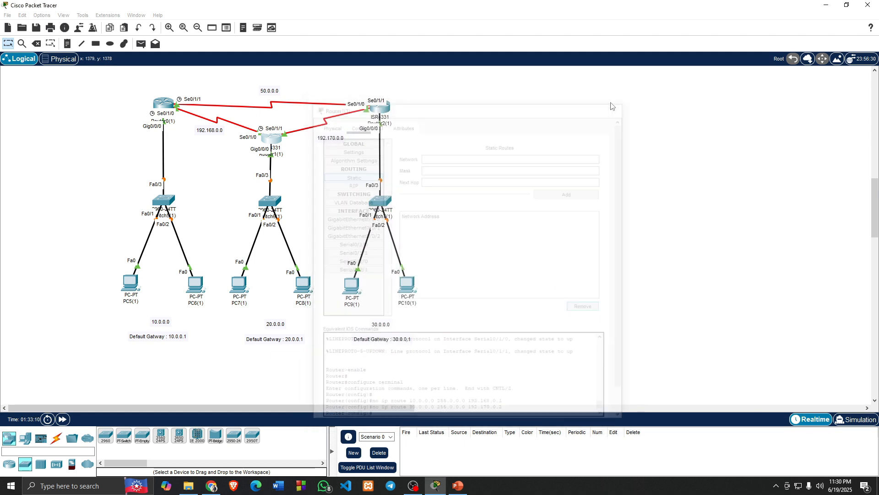
Remove all static routes from Router2(1): 20.0.0.0/8, 192.168.0.0/24 and both 10.0.0.0/8 entries.
{"action": "left_click", "coordinate": [378, 110]}
{"action": "left_click", "coordinate": [355, 124]}
{"action": "left_click", "coordinate": [351, 174]}
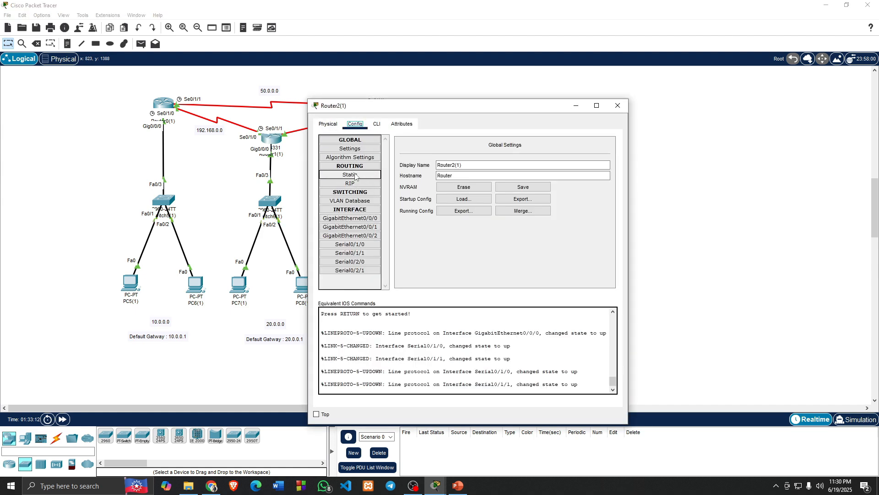
{"action": "left_click", "coordinate": [543, 229]}
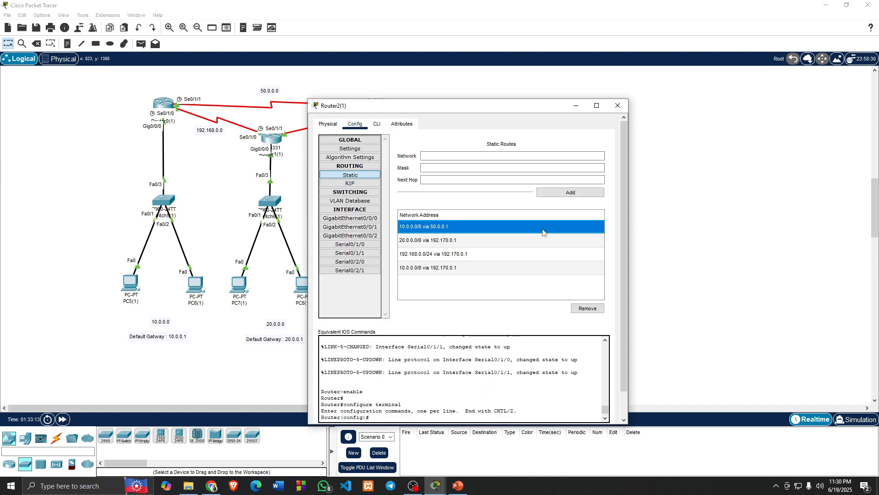
{"action": "left_click", "coordinate": [591, 306]}
{"action": "left_click", "coordinate": [525, 232]}
{"action": "left_click", "coordinate": [577, 308]}
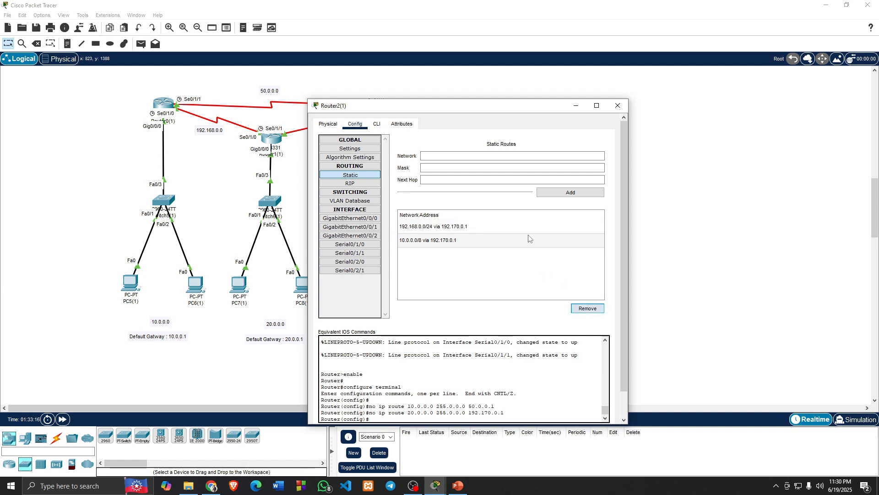
{"action": "left_click", "coordinate": [527, 229]}
{"action": "left_click", "coordinate": [581, 307]}
{"action": "left_click", "coordinate": [515, 228]}
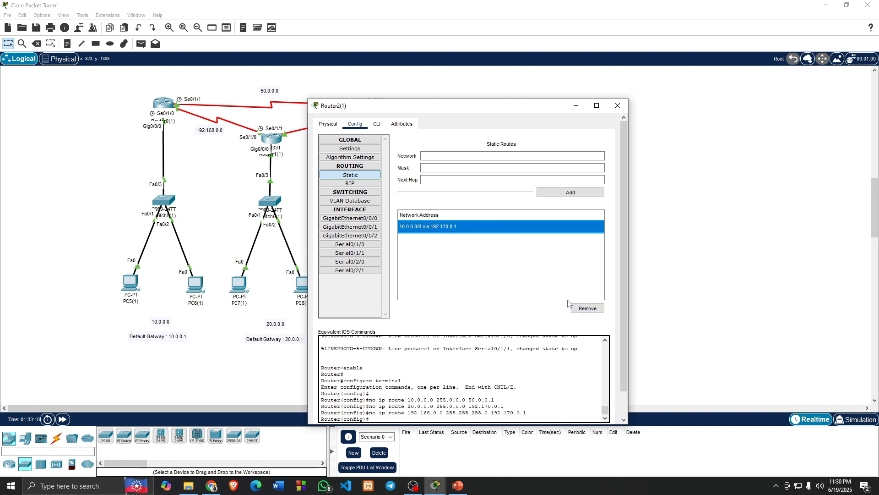
{"action": "left_click", "coordinate": [580, 308]}
{"action": "left_click", "coordinate": [617, 105]}
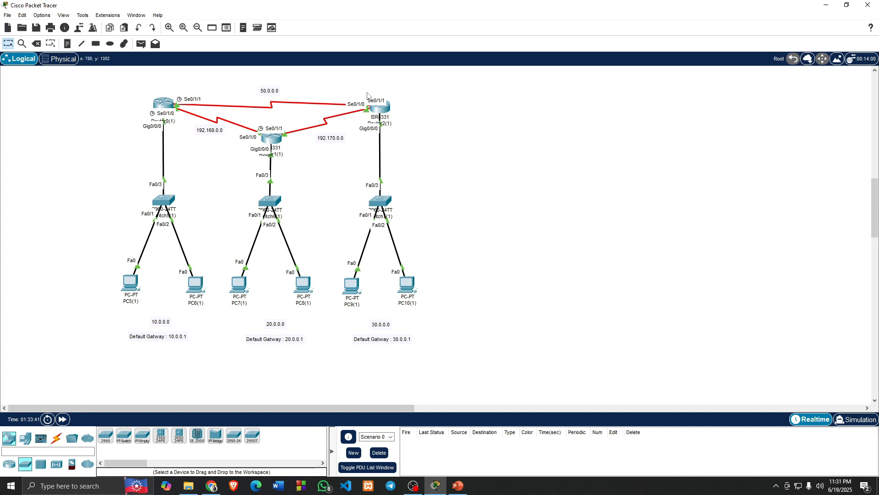
Test connectivity in the copied topology with simple PDUs from PC6(1) to Router2(1) and from PC6(1) to Router0(1).
{"action": "mouse_move", "coordinate": [279, 134]}
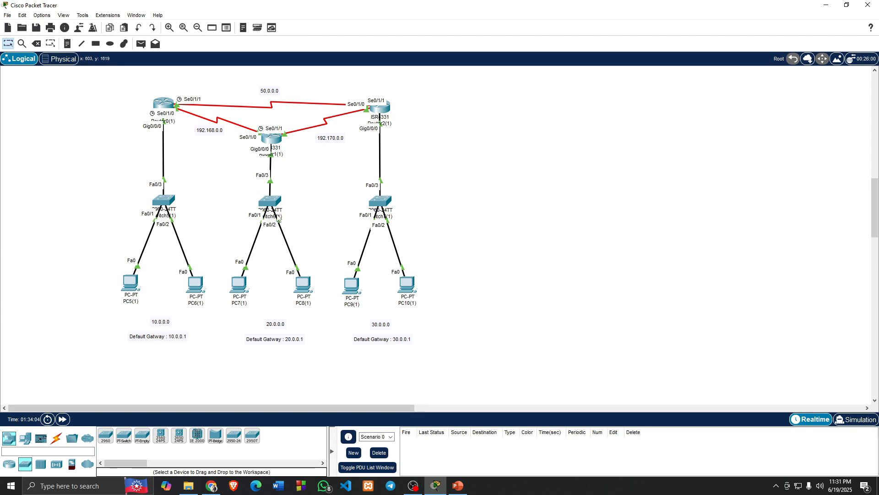
{"action": "left_click", "coordinate": [139, 48]}
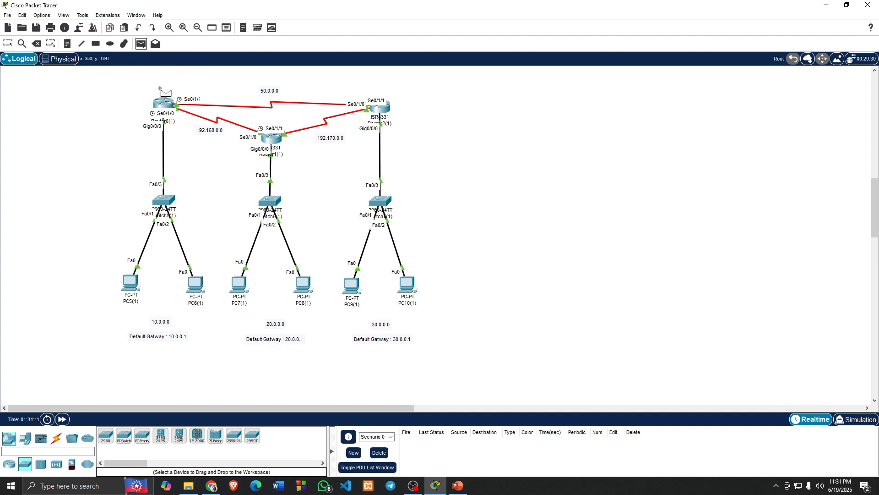
{"action": "left_click", "coordinate": [192, 286]}
{"action": "left_click", "coordinate": [375, 110]}
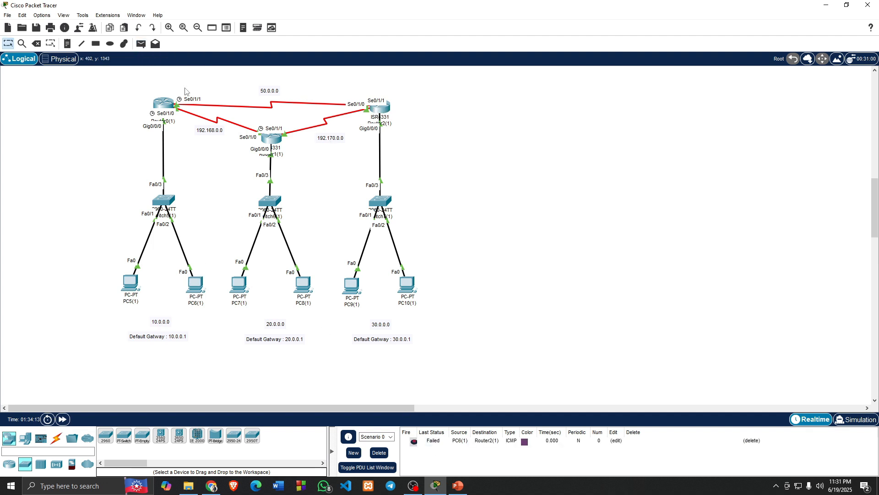
{"action": "left_click", "coordinate": [141, 44]}
{"action": "left_click", "coordinate": [195, 284]}
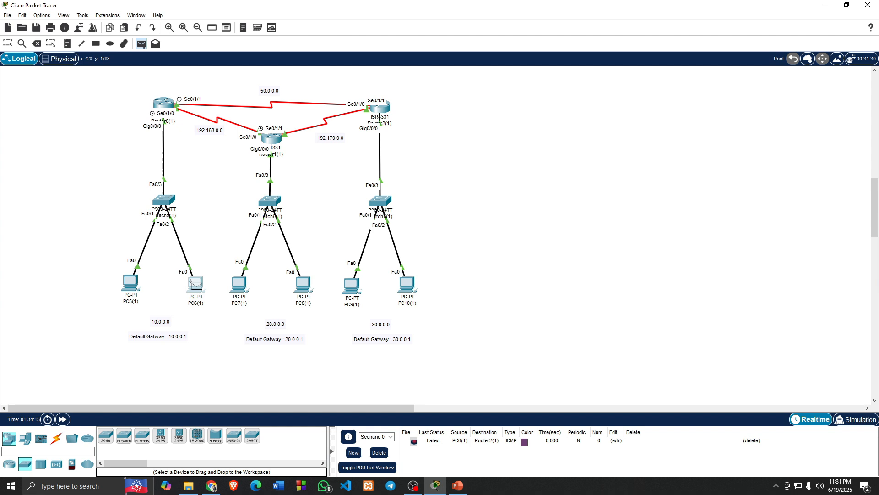
{"action": "left_click", "coordinate": [165, 98]}
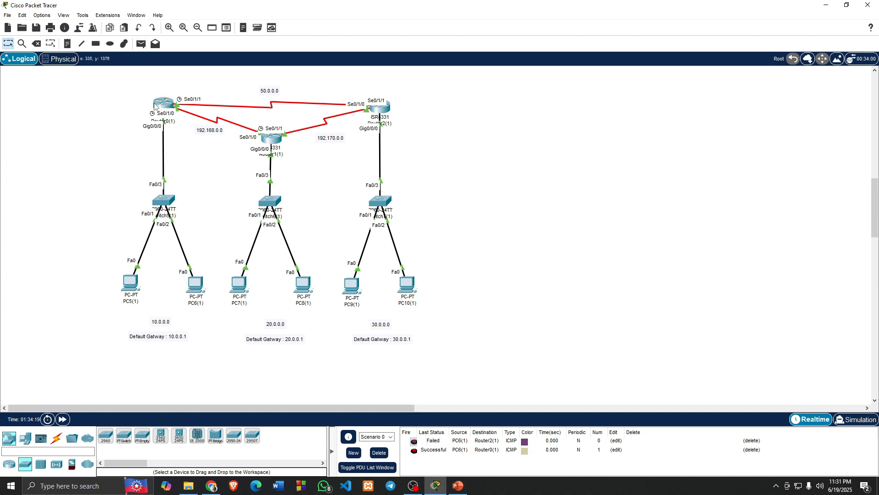
Send simple PDUs from PC7(1) to Router1(1) and from PC9(1) to Router2(1), and clear the PDU list.
{"action": "left_click", "coordinate": [141, 43]}
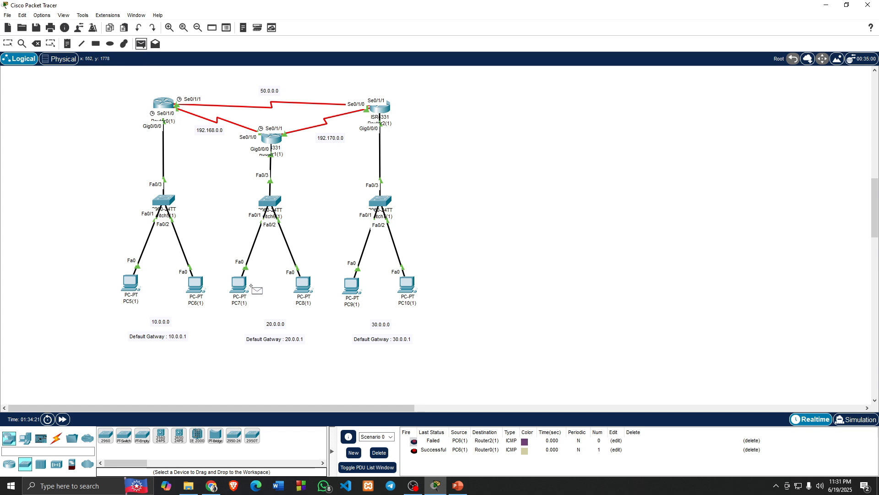
{"action": "left_click", "coordinate": [239, 283]}
{"action": "left_click", "coordinate": [270, 138]}
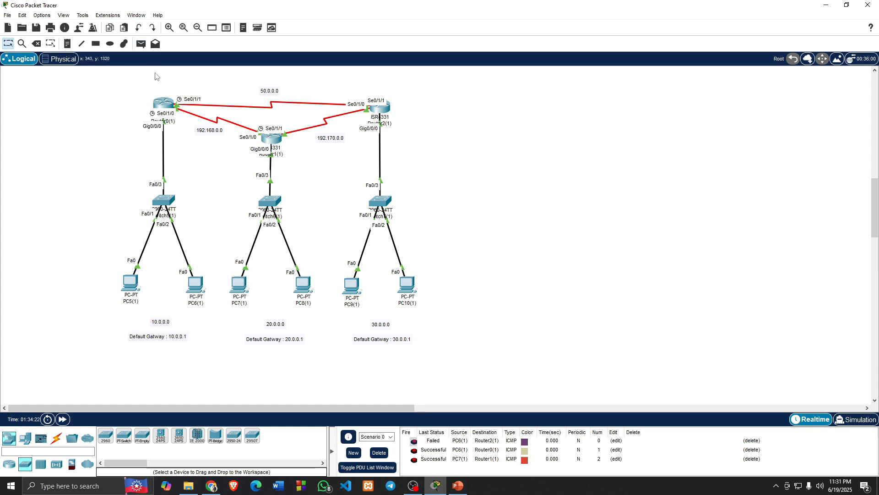
{"action": "left_click", "coordinate": [141, 44]}
{"action": "left_click", "coordinate": [355, 286]}
{"action": "left_click", "coordinate": [379, 112]}
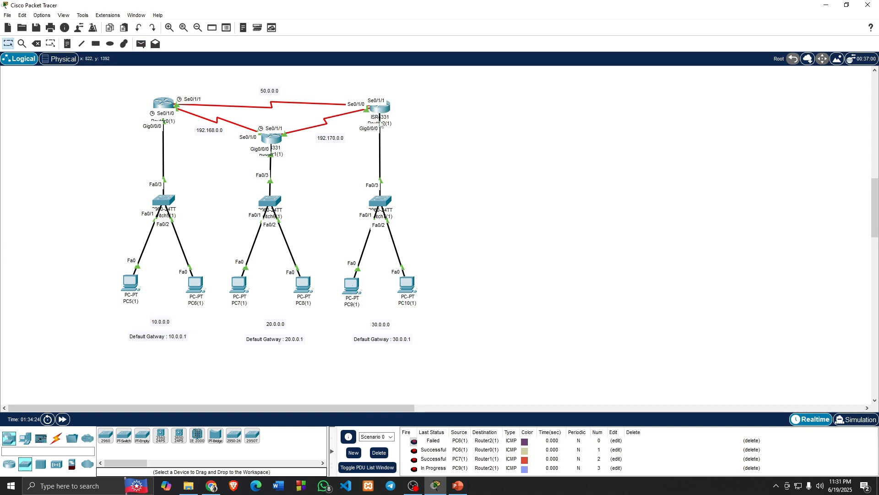
{"action": "left_click", "coordinate": [379, 452]}
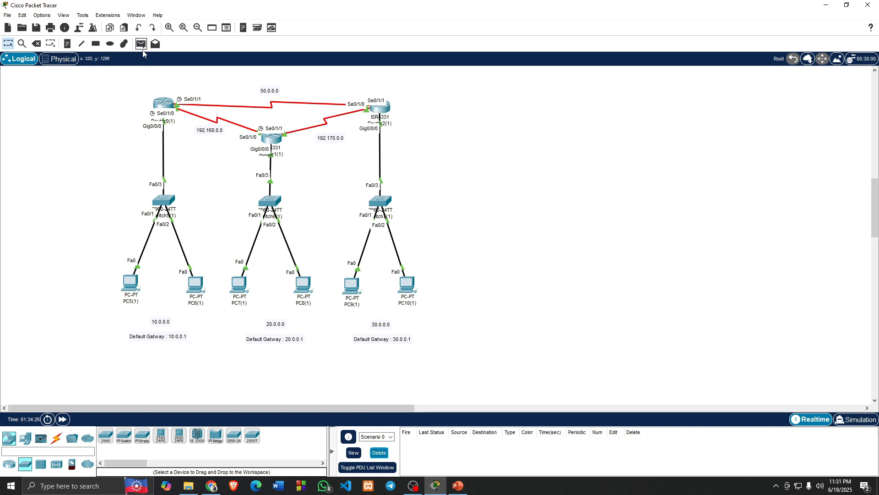
Test connectivity between networks with simple PDUs from PC6(1) to PC7(1), PC8(1) and PC9(1).
{"action": "left_click", "coordinate": [141, 43]}
{"action": "left_click", "coordinate": [196, 284]}
{"action": "left_click", "coordinate": [234, 284]}
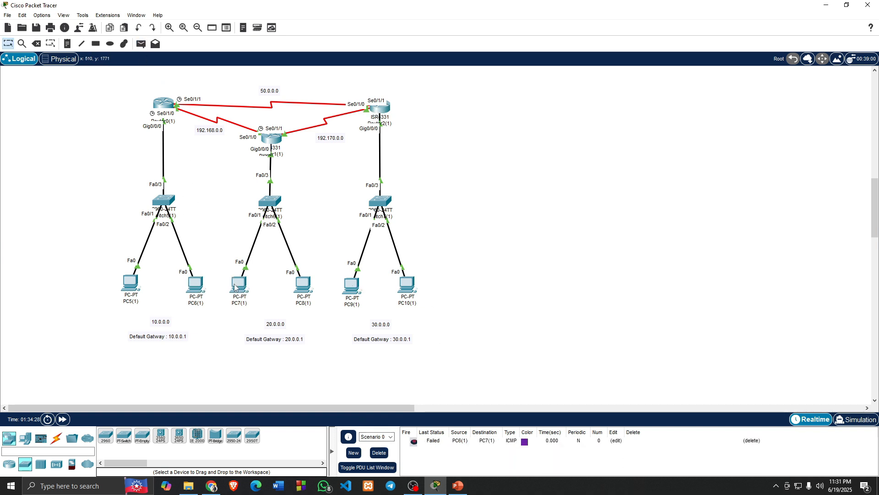
{"action": "left_click", "coordinate": [141, 44]}
{"action": "left_click", "coordinate": [195, 285]}
{"action": "left_click", "coordinate": [295, 287]}
{"action": "left_click", "coordinate": [141, 44]}
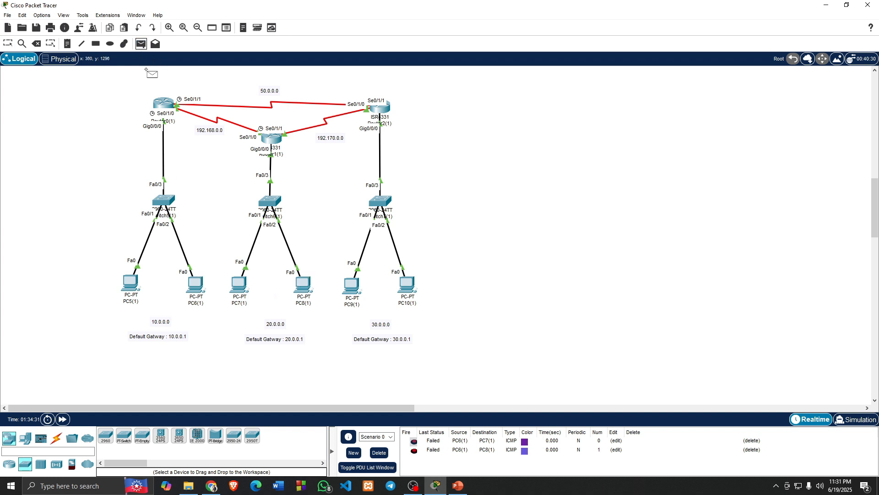
{"action": "left_click", "coordinate": [196, 284]}
{"action": "left_click", "coordinate": [351, 286]}
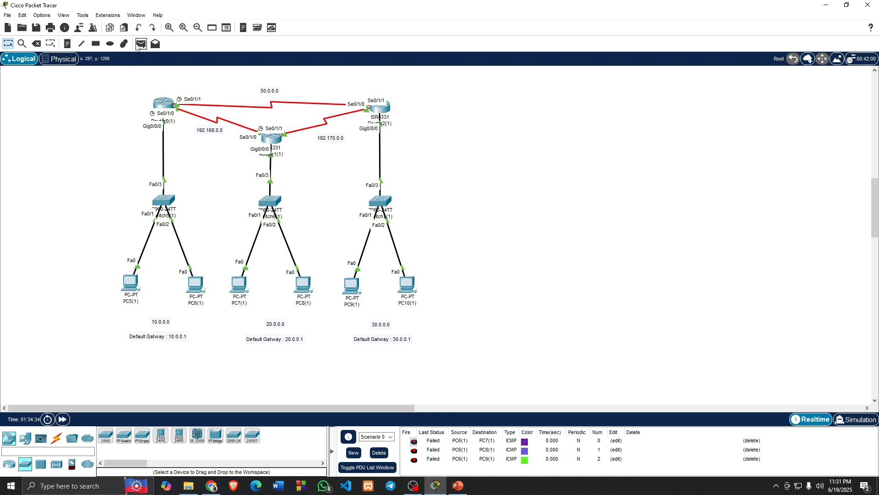
Test connectivity with a simple PDU from PC6(1) to PC10(1), and clear the PDU list.
{"action": "left_click", "coordinate": [141, 43]}
{"action": "left_click", "coordinate": [196, 284]}
{"action": "left_click", "coordinate": [408, 285]}
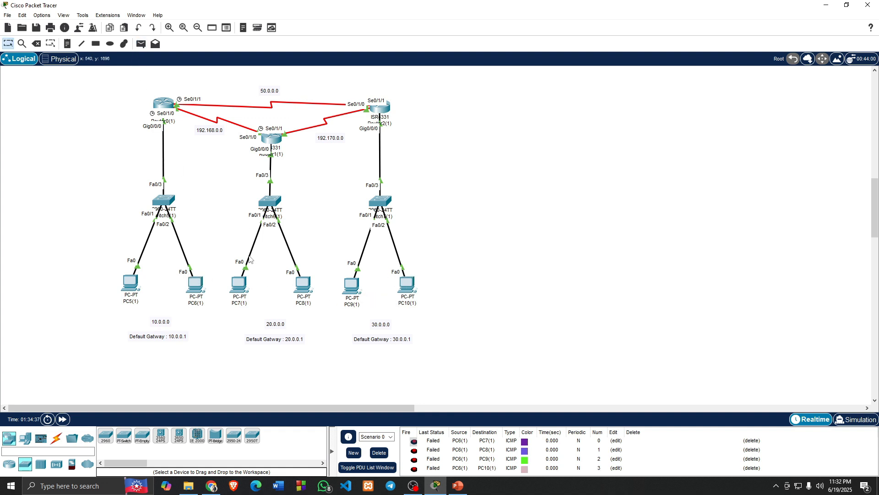
{"action": "left_click", "coordinate": [379, 452]}
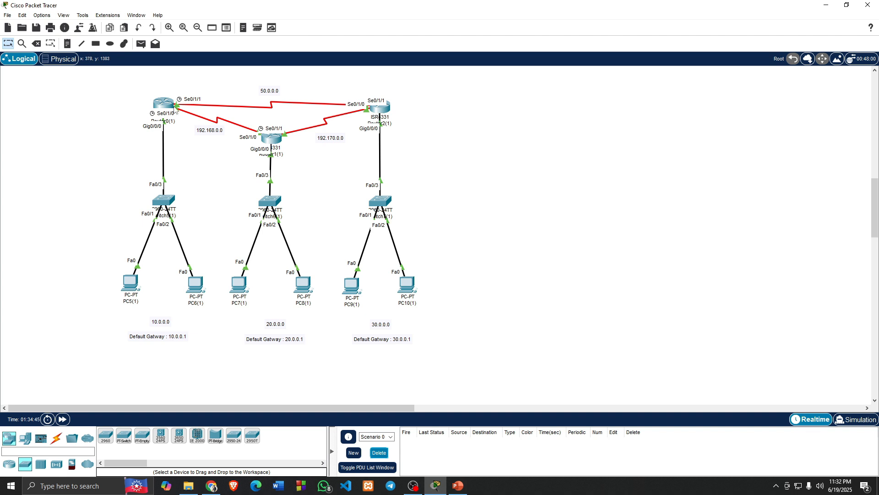
Review the static route configuration of Router0(1).
{"action": "mouse_move", "coordinate": [171, 107]}
{"action": "left_click", "coordinate": [160, 103]}
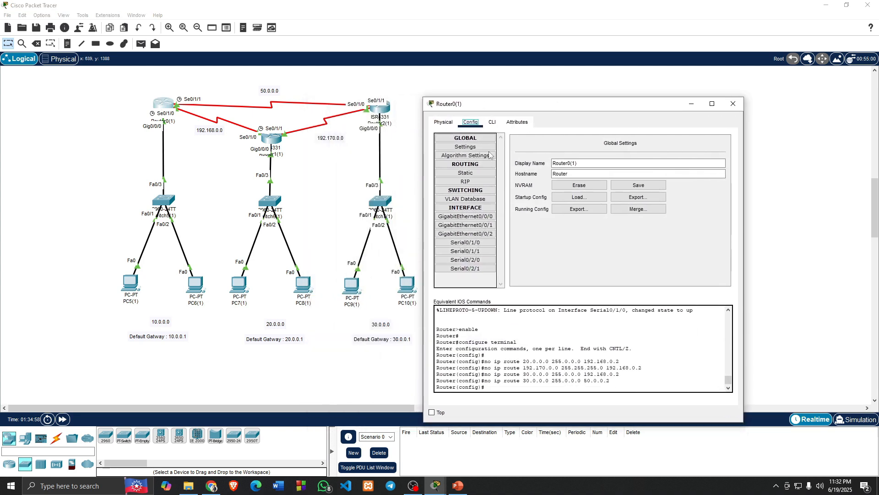
{"action": "left_click", "coordinate": [477, 172]}
{"action": "left_click", "coordinate": [564, 153]}
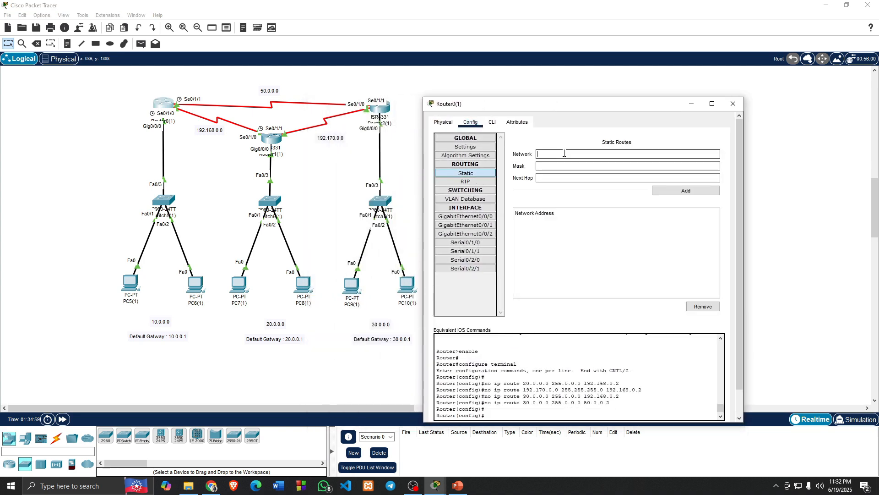
{"action": "left_click", "coordinate": [566, 166]}
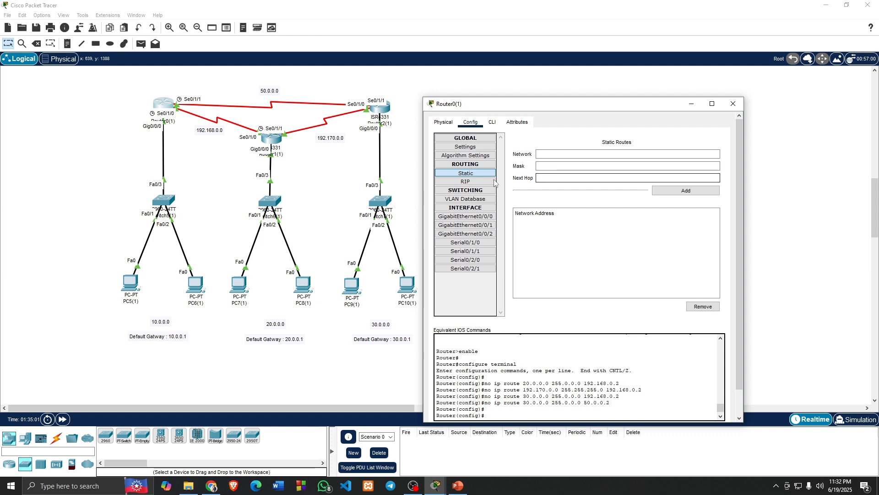
Enable RIP routing on Router0(1) and add the network 10.0.0.0.
{"action": "left_click", "coordinate": [479, 182]}
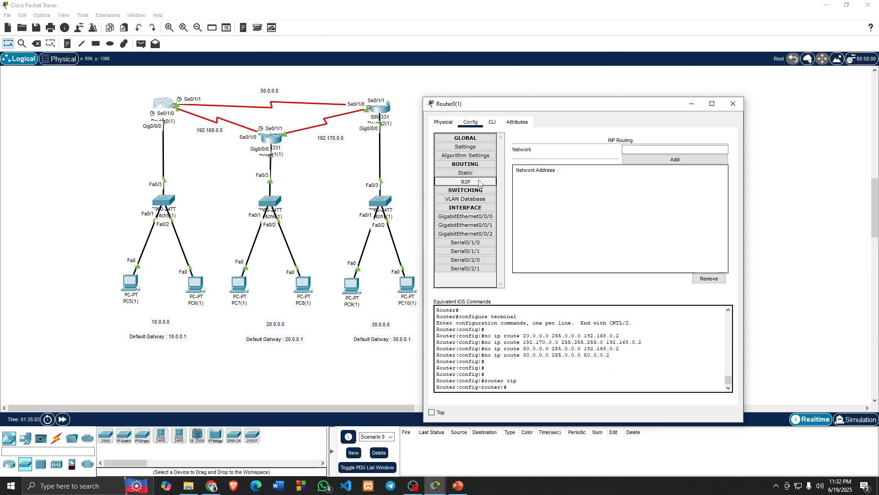
{"action": "left_click", "coordinate": [641, 149]}
{"action": "left_click_drag", "start_coordinate": [617, 99], "coordinate": [691, 102]}
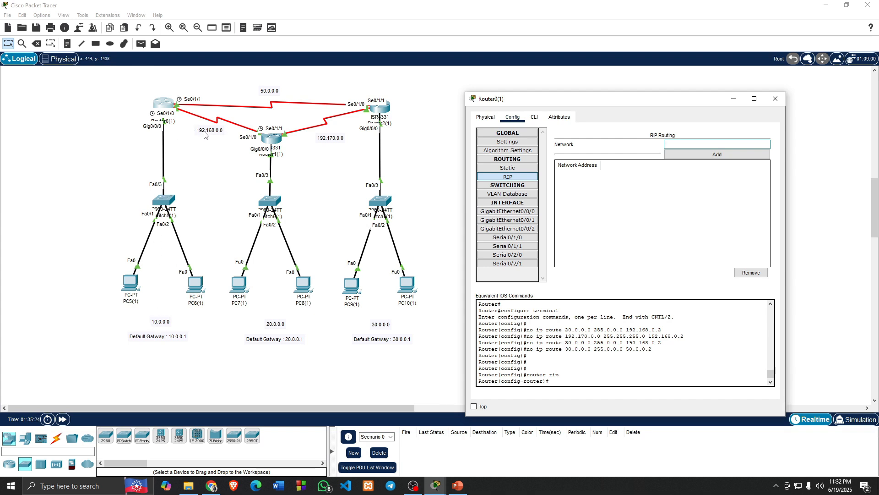
{"action": "left_click", "coordinate": [670, 145]}
{"action": "type", "text": "10"}
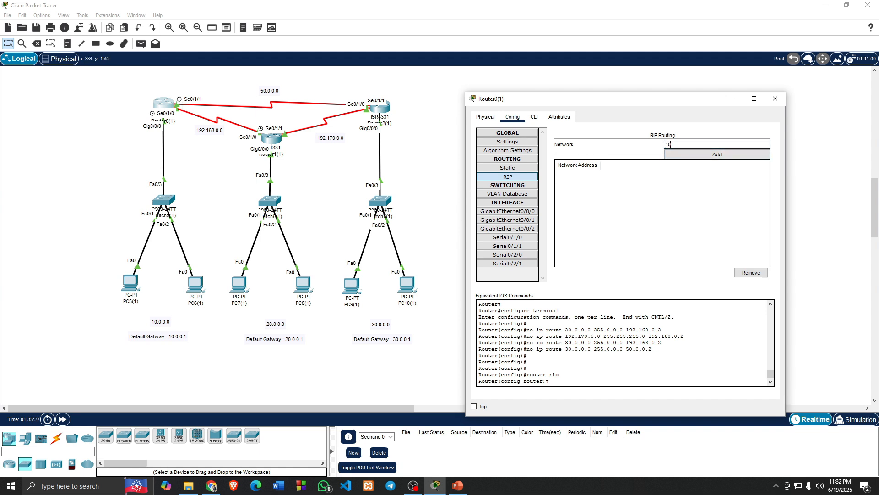
{"action": "type", "text": ".0.0.0"}
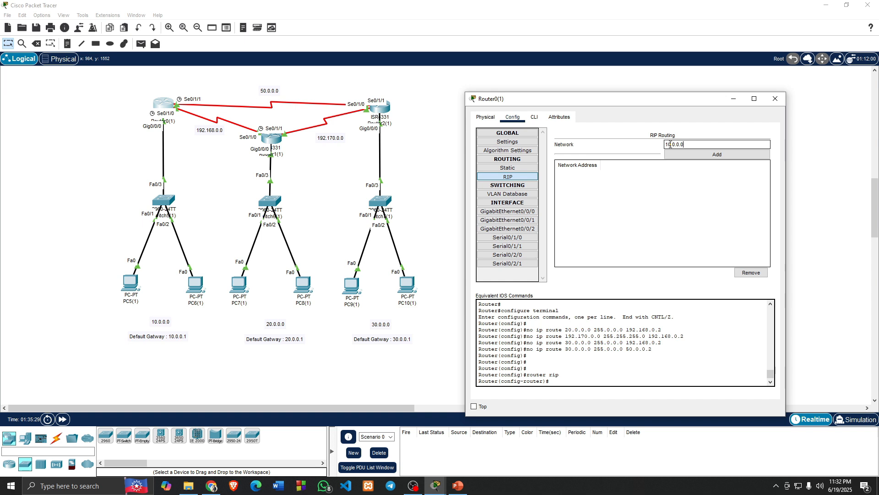
{"action": "left_click", "coordinate": [677, 156]}
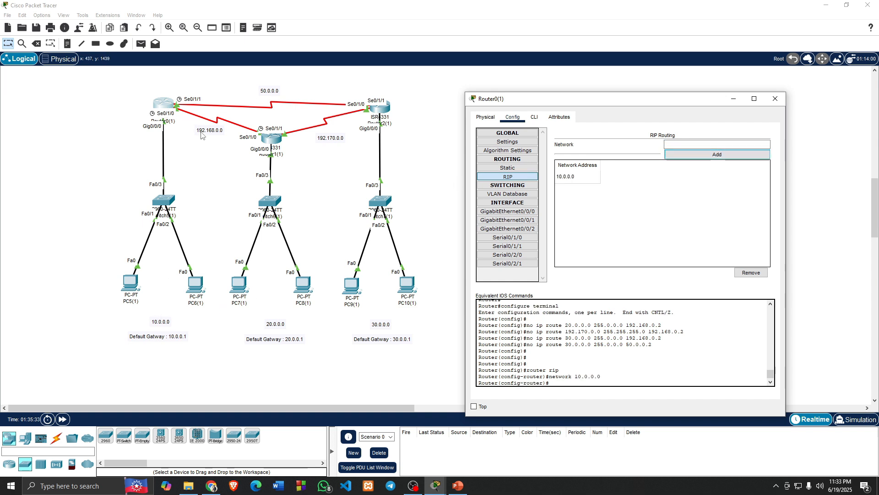
Add the networks 192.168.0.0 and 50.0.0.0 to RIP on Router0(1), and close its configuration.
{"action": "left_click", "coordinate": [673, 143]}
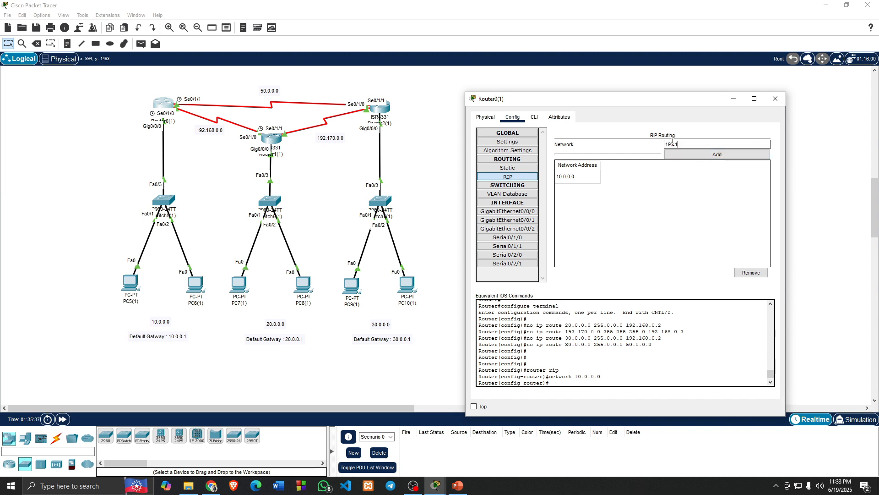
{"action": "type", "text": "192.168.0"}
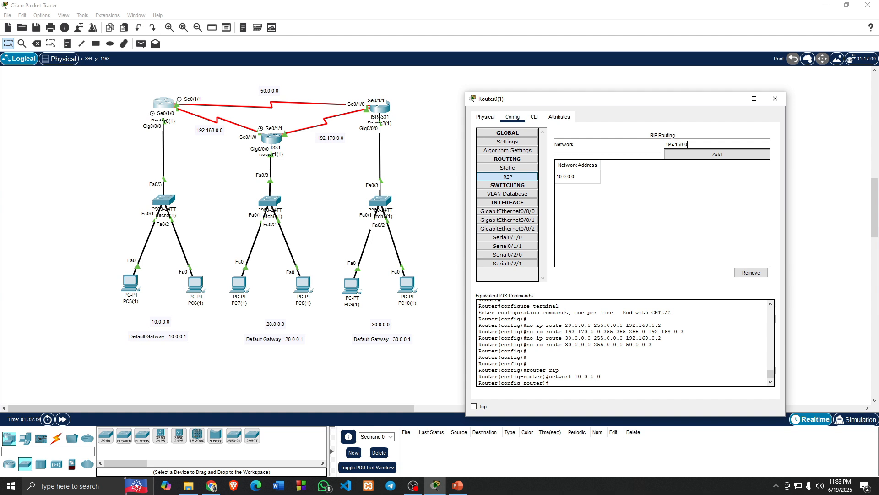
{"action": "type", "text": ".0"}
{"action": "left_click", "coordinate": [675, 155]}
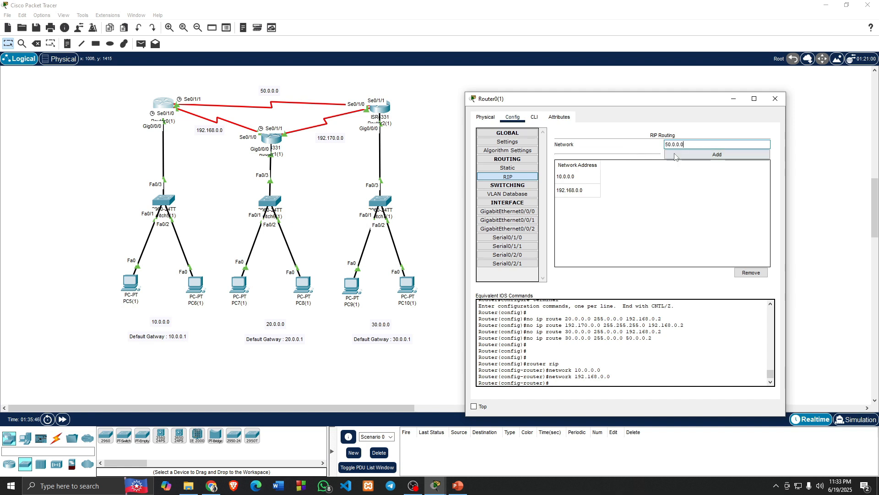
{"action": "left_click", "coordinate": [701, 155]}
{"action": "left_click", "coordinate": [768, 105]}
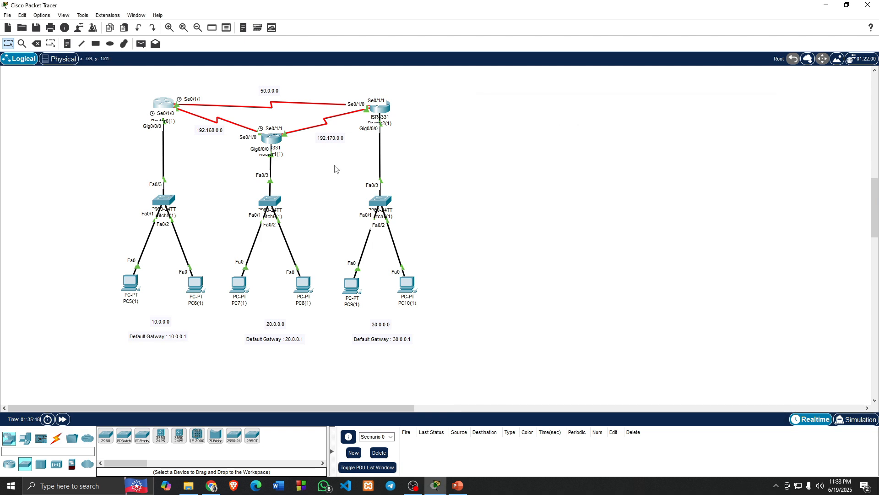
Enable RIP routing on Router1(1) with the networks 192.168.0.0 and 192.170.0.0.
{"action": "left_click", "coordinate": [273, 139]}
{"action": "left_click_drag", "start_coordinate": [498, 112], "coordinate": [689, 101]}
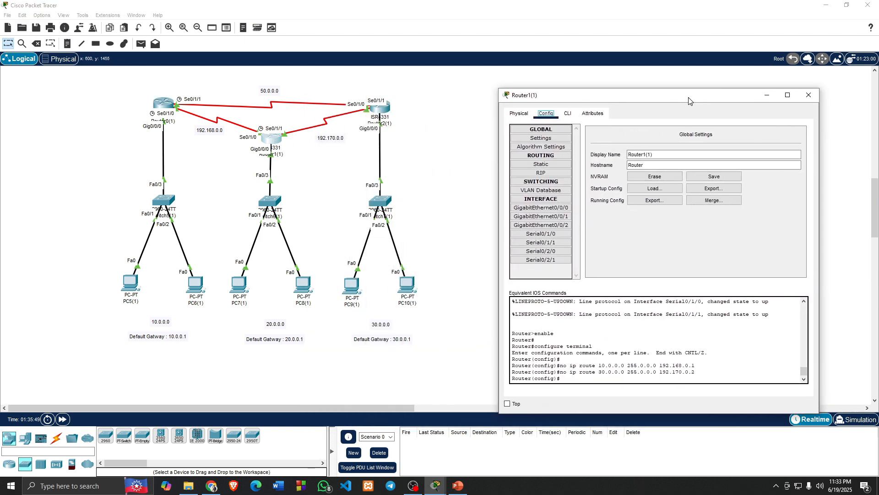
{"action": "left_click", "coordinate": [552, 173]}
{"action": "left_click", "coordinate": [716, 141]}
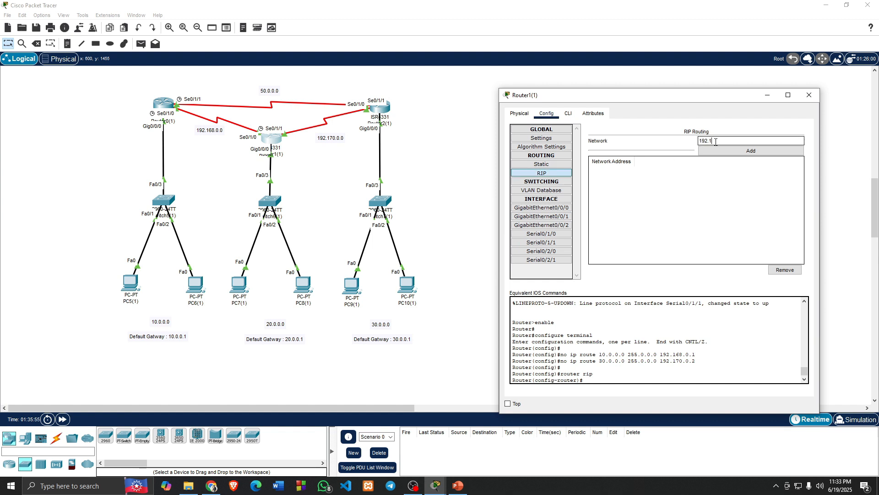
{"action": "type", "text": "192.168.0.0"}
{"action": "key", "text": "Return"}
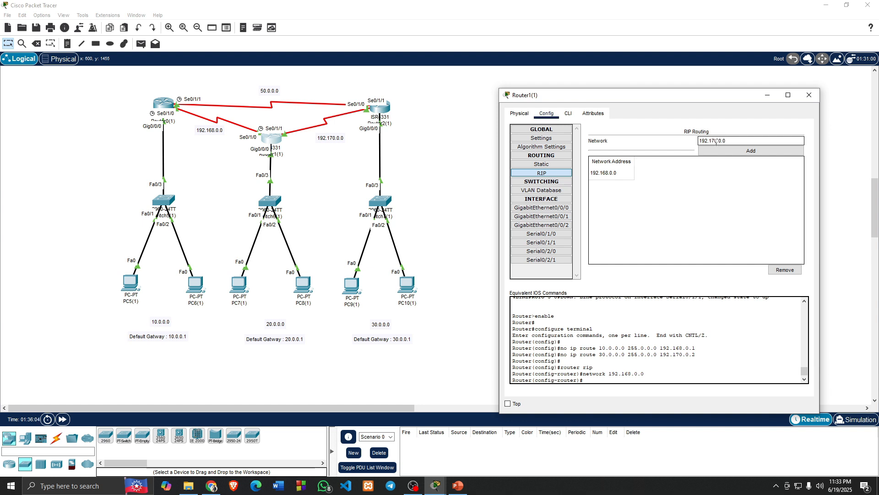
{"action": "left_click", "coordinate": [738, 151]}
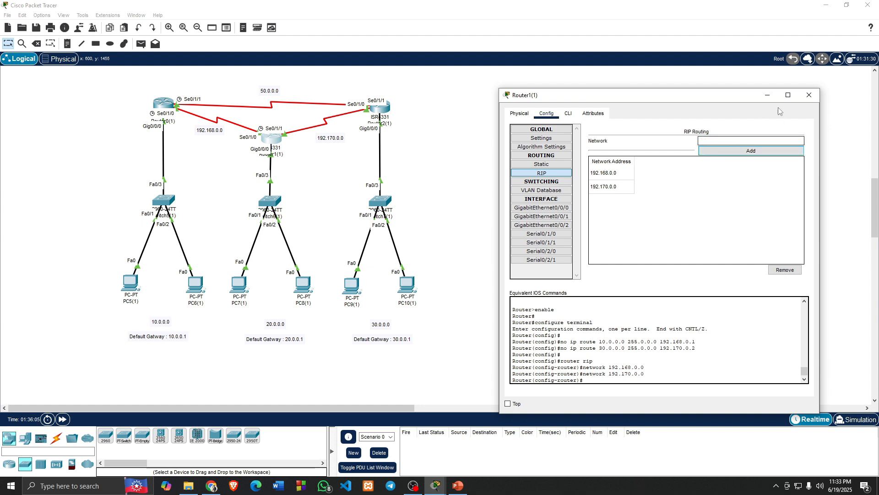
{"action": "left_click", "coordinate": [809, 96]}
{"action": "left_click", "coordinate": [380, 108]}
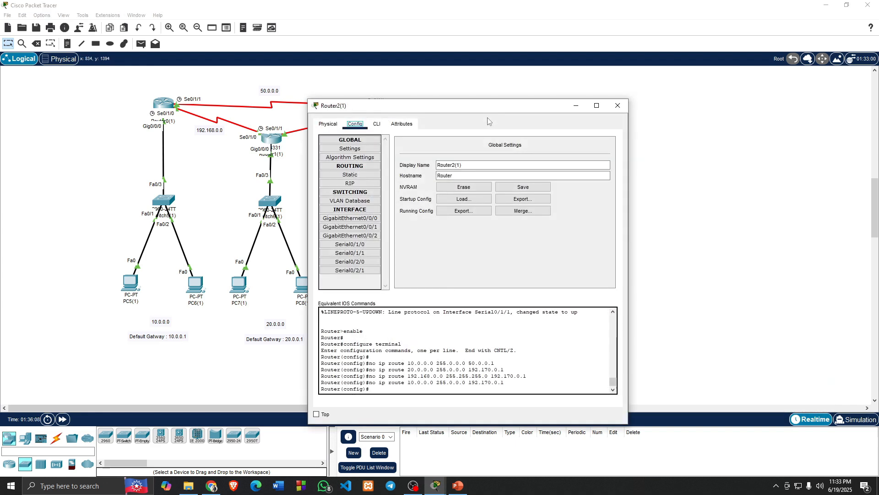
{"action": "left_click_drag", "start_coordinate": [488, 120], "coordinate": [683, 116]}
{"action": "left_click", "coordinate": [549, 171]}
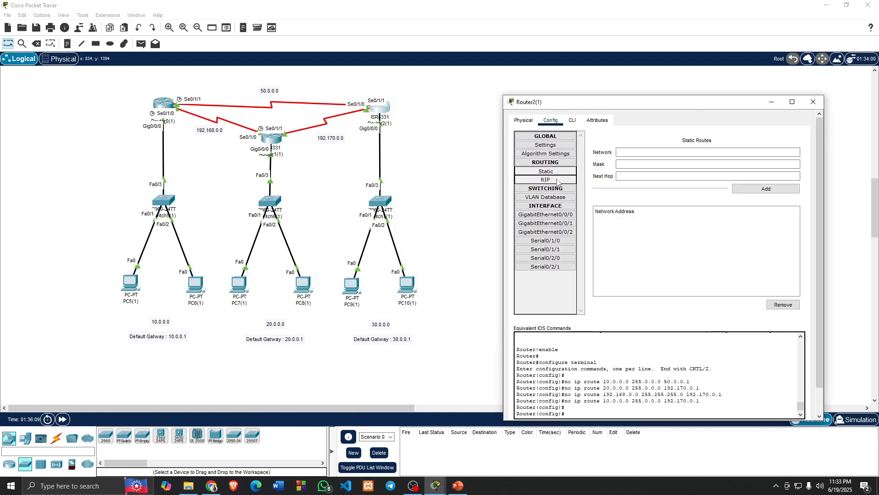
{"action": "left_click", "coordinate": [556, 180]}
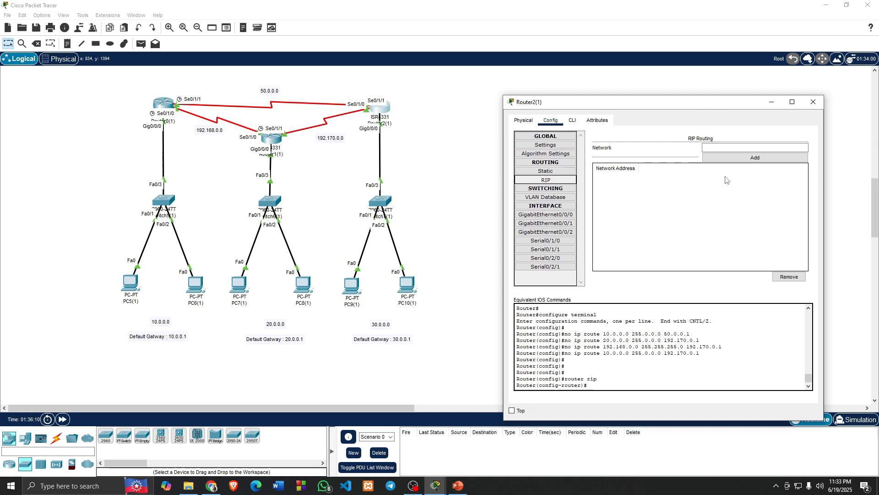
{"action": "left_click", "coordinate": [726, 146]}
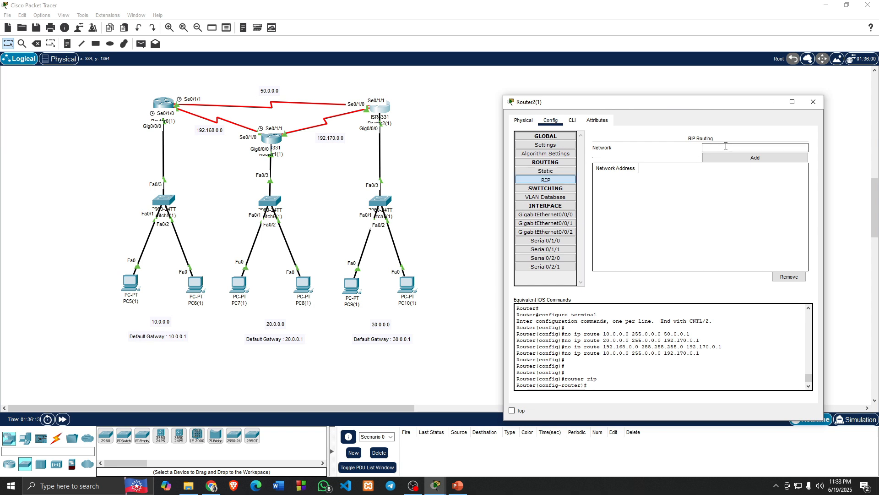
{"action": "left_click", "coordinate": [814, 101]}
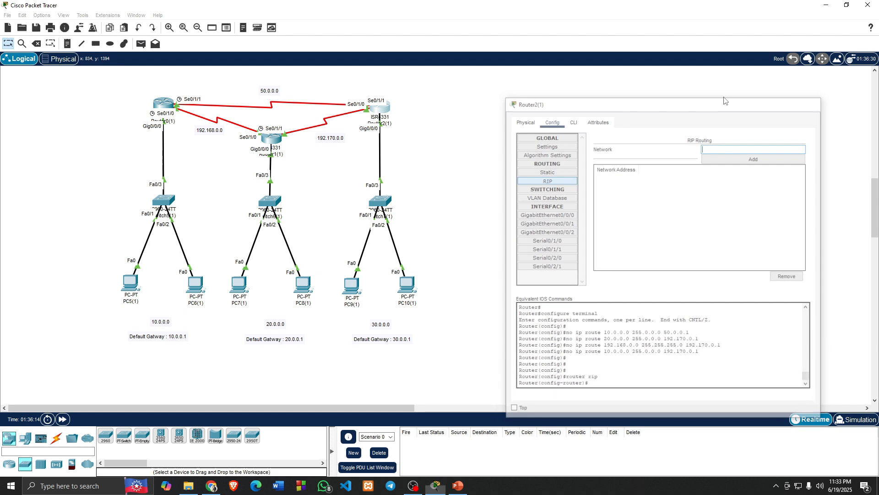
Add the LAN network 20.0.0.0 to RIP on Router1(1), and close its configuration.
{"action": "left_click", "coordinate": [272, 138]}
{"action": "left_click_drag", "start_coordinate": [525, 110], "coordinate": [666, 104]}
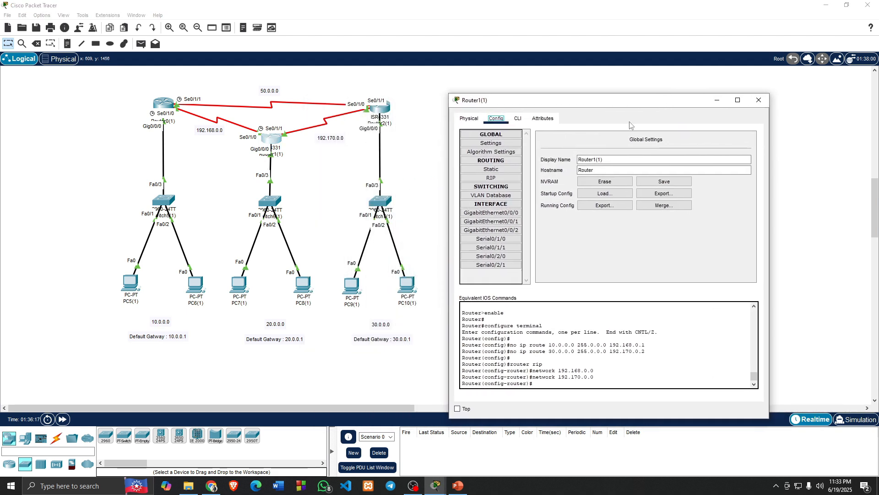
{"action": "left_click", "coordinate": [491, 177]}
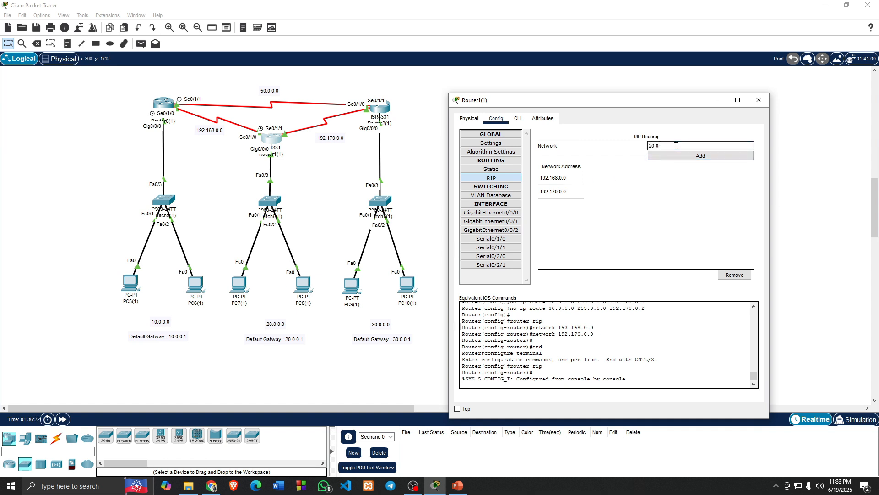
{"action": "type", "text": "20.0.0.0"}
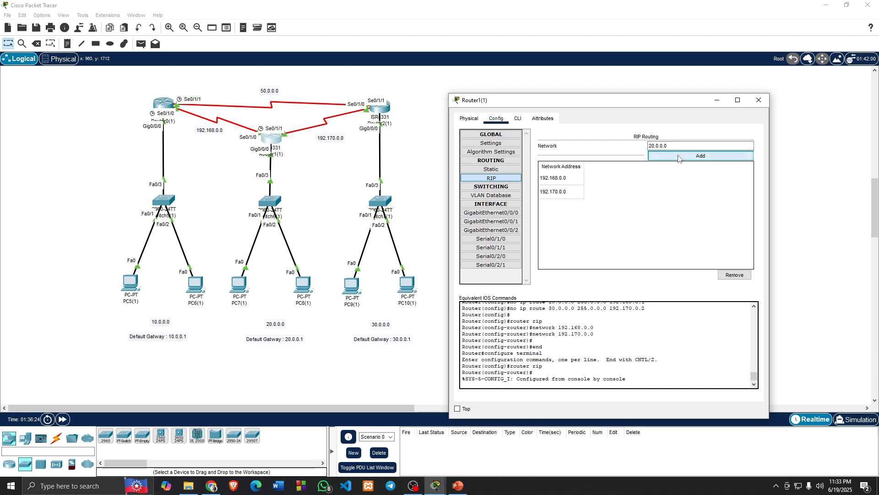
{"action": "left_click", "coordinate": [680, 157]}
{"action": "left_click", "coordinate": [759, 100]}
Open the RIP settings of Router2(1) and add its LAN network 30.0.0.0.
{"action": "left_click", "coordinate": [373, 112]}
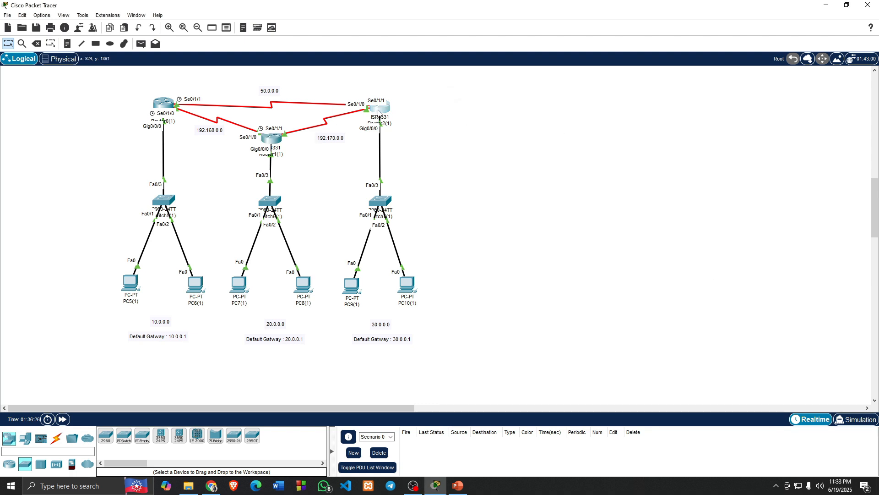
{"action": "left_click_drag", "start_coordinate": [446, 112], "coordinate": [643, 103]}
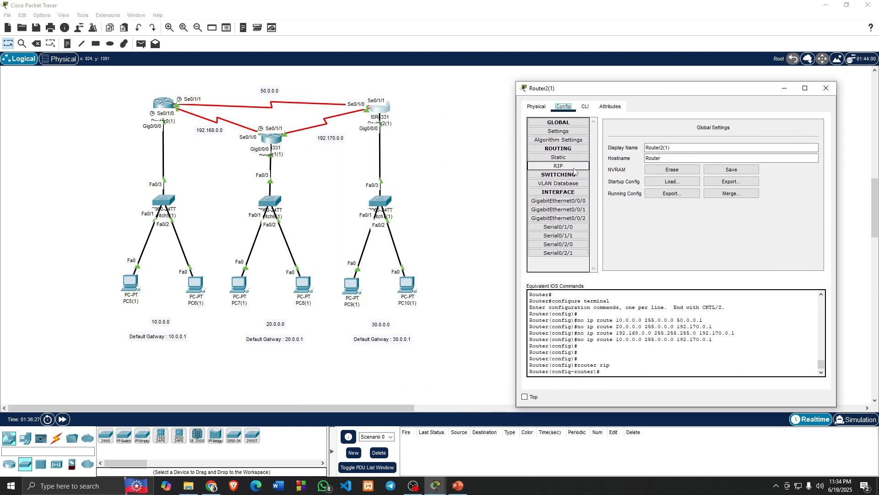
{"action": "left_click", "coordinate": [558, 166]}
{"action": "left_click", "coordinate": [724, 133]}
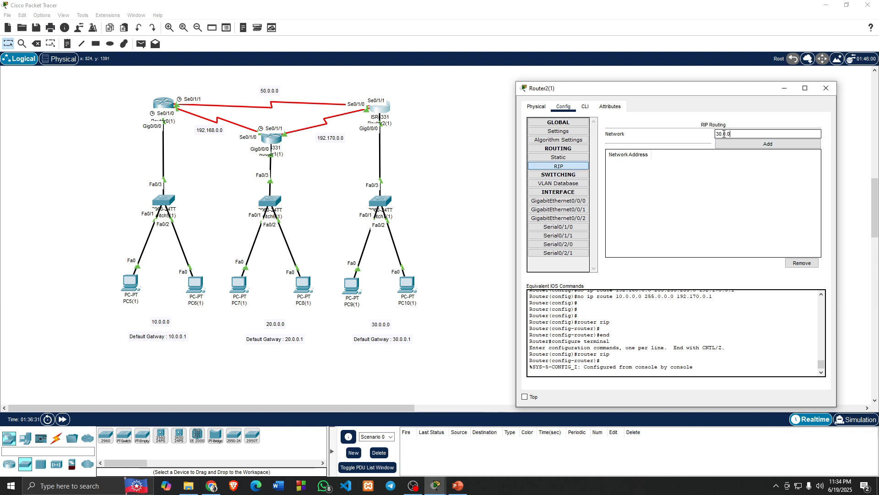
{"action": "key", "text": "Return"}
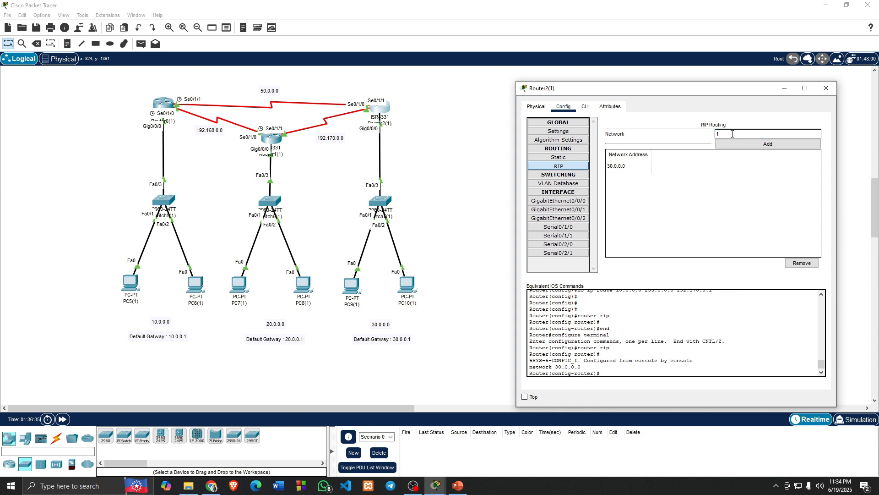
Add the serial link networks 192.170.0.0 and 50.0.0.0 to RIP on Router2(1), and close its configuration.
{"action": "type", "text": "192.170.0.0"}
{"action": "left_click", "coordinate": [733, 142]}
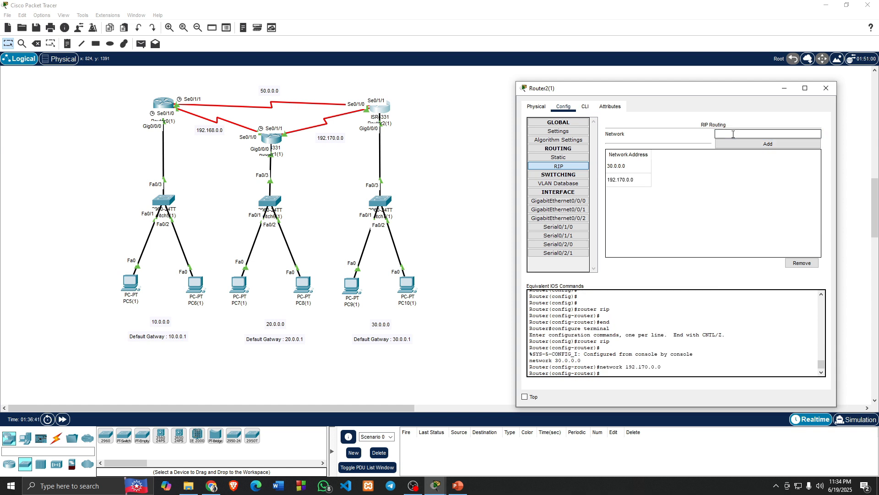
{"action": "left_click", "coordinate": [733, 134]}
{"action": "type", "text": "50.0.0.0"}
{"action": "left_click", "coordinate": [767, 143]}
{"action": "left_click", "coordinate": [826, 88]}
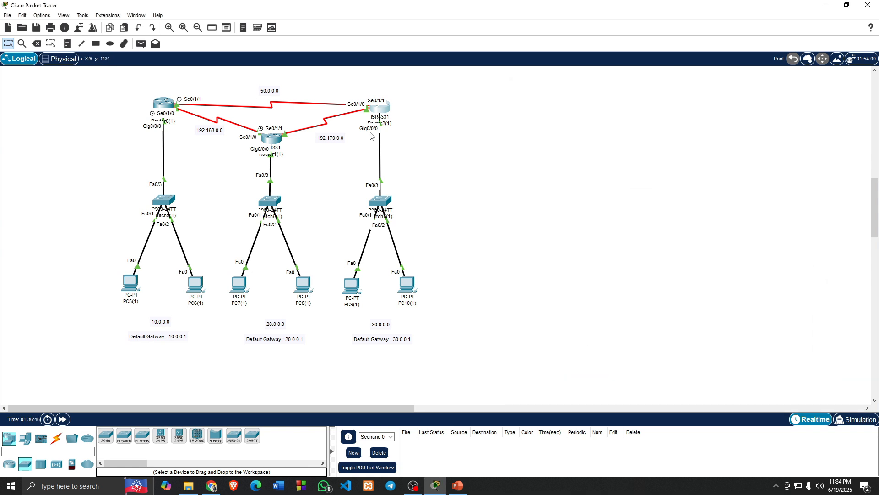
Send a simple PDU from PC6(1) to Router2(1) to test connectivity.
{"action": "left_click", "coordinate": [141, 43]}
{"action": "left_click", "coordinate": [197, 274]}
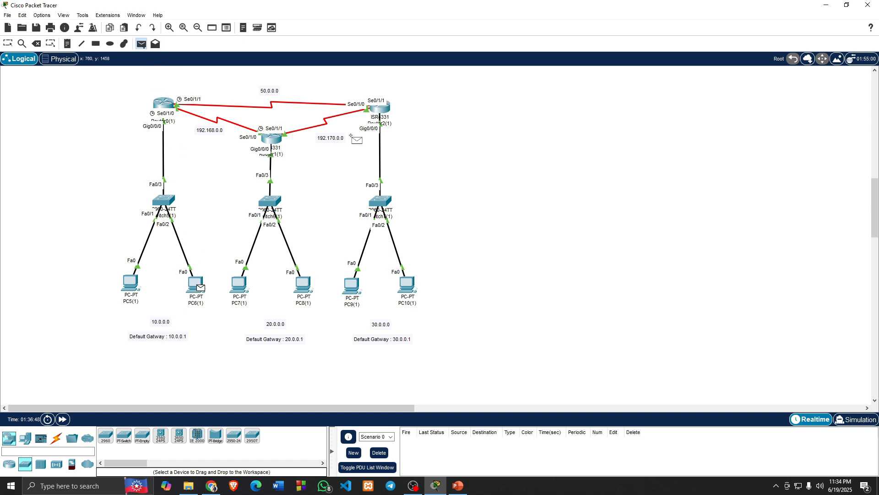
{"action": "left_click", "coordinate": [380, 109]}
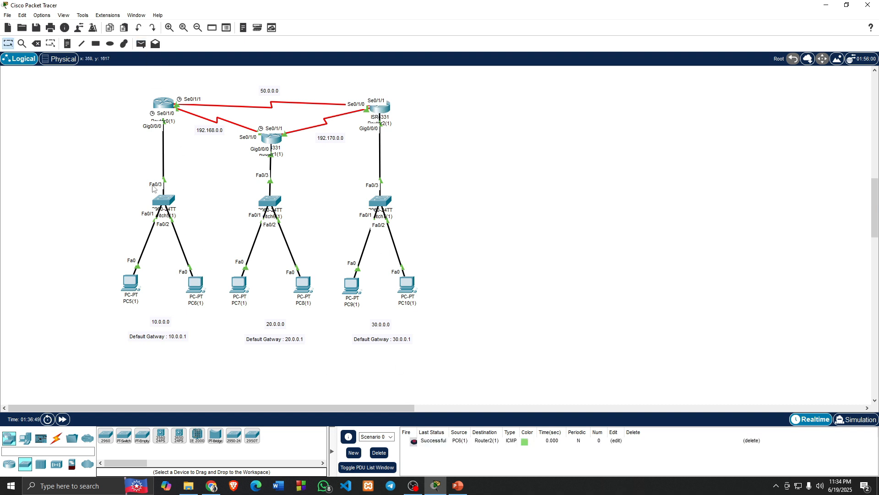
Send a simple PDU from PC6(1) to PC10(1), and repeat the same test once more.
{"action": "left_click", "coordinate": [141, 44]}
{"action": "left_click", "coordinate": [196, 284]}
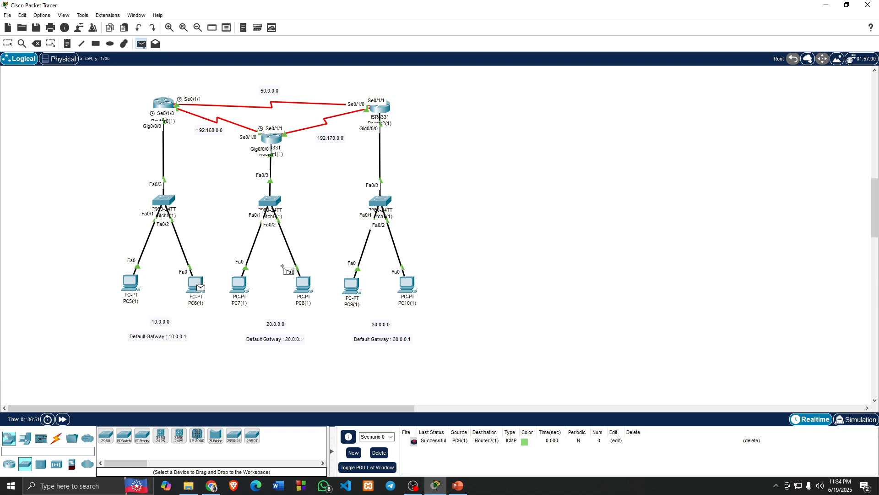
{"action": "left_click", "coordinate": [407, 283]}
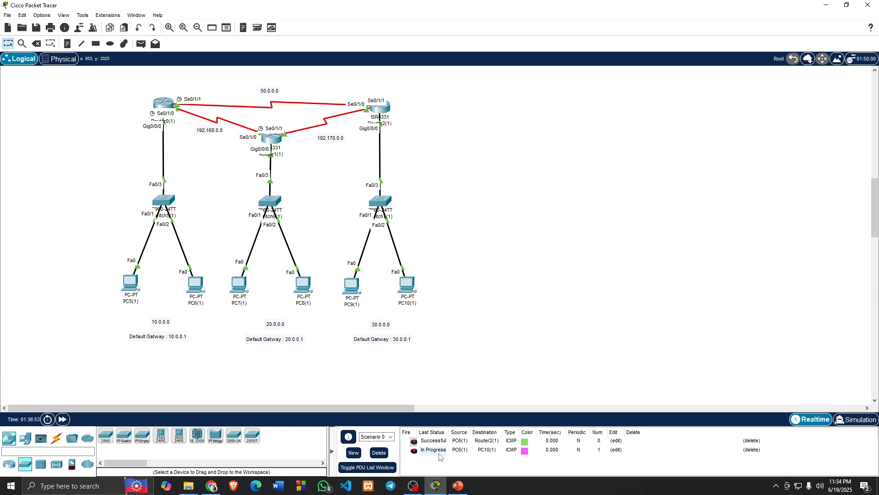
{"action": "left_click", "coordinate": [142, 44]}
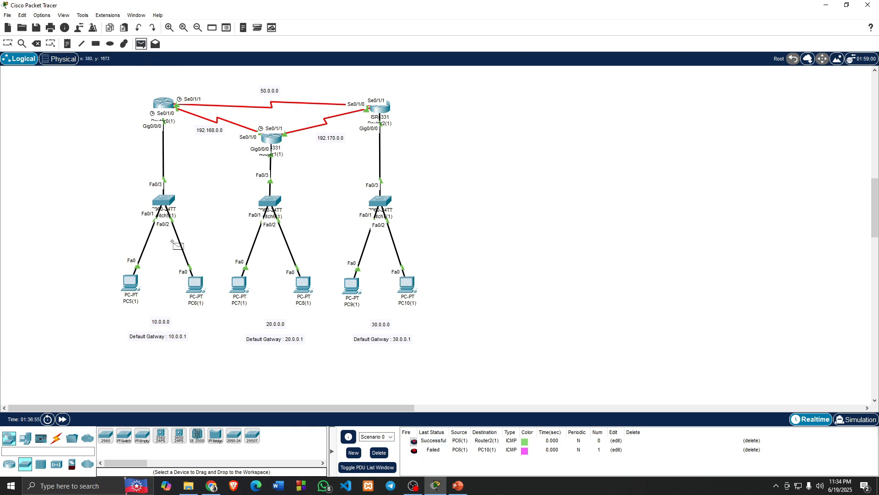
{"action": "left_click", "coordinate": [196, 284]}
{"action": "left_click", "coordinate": [400, 280]}
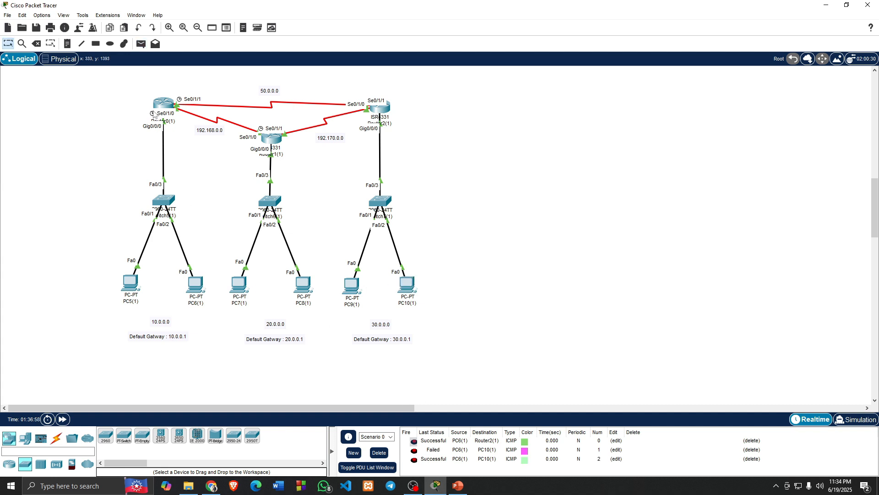
Send a simple PDU from PC7(1) to Router0(1), and delete the scenario to clear the PDU list.
{"action": "left_click", "coordinate": [141, 44]}
{"action": "left_click", "coordinate": [239, 284]}
{"action": "left_click", "coordinate": [158, 101]}
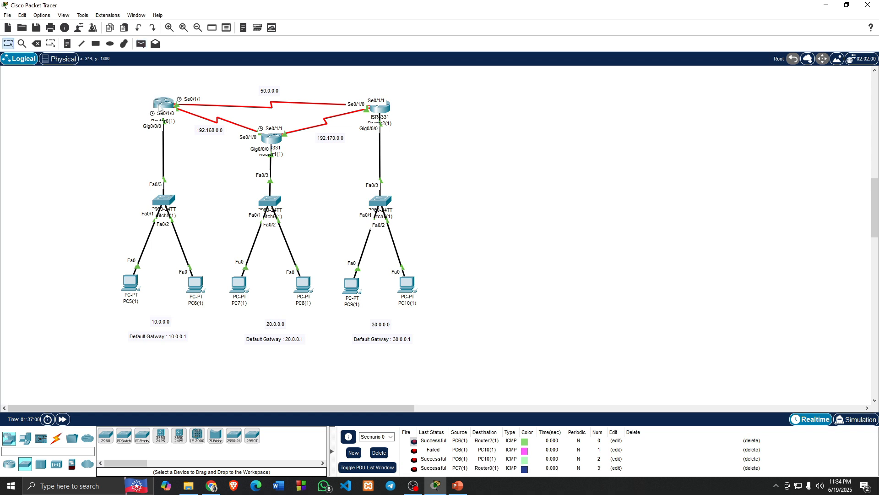
{"action": "left_click", "coordinate": [379, 452]}
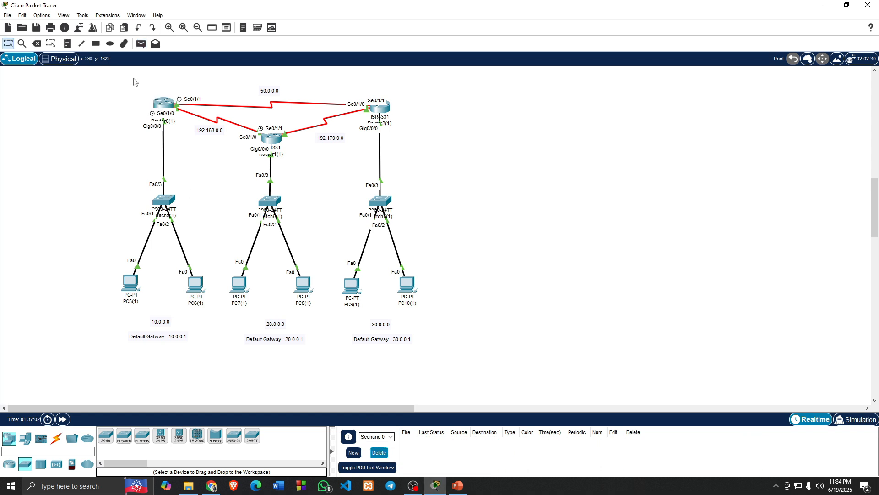
Send a simple PDU from PC7(1) to PC9(1) to test the 20.0.0.0 and 30.0.0.0 networks.
{"action": "left_click", "coordinate": [141, 44]}
{"action": "left_click", "coordinate": [239, 284]}
{"action": "left_click", "coordinate": [348, 285]}
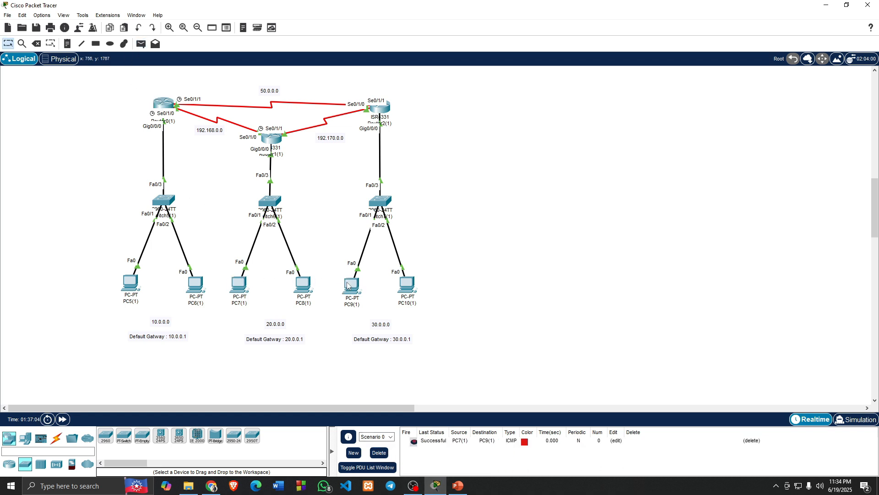
Send a simple PDU from PC7(1) to PC5(1) twice, and delete the scenario to clear the PDU list.
{"action": "left_click", "coordinate": [141, 44]}
{"action": "left_click", "coordinate": [239, 283]}
{"action": "left_click", "coordinate": [137, 280]}
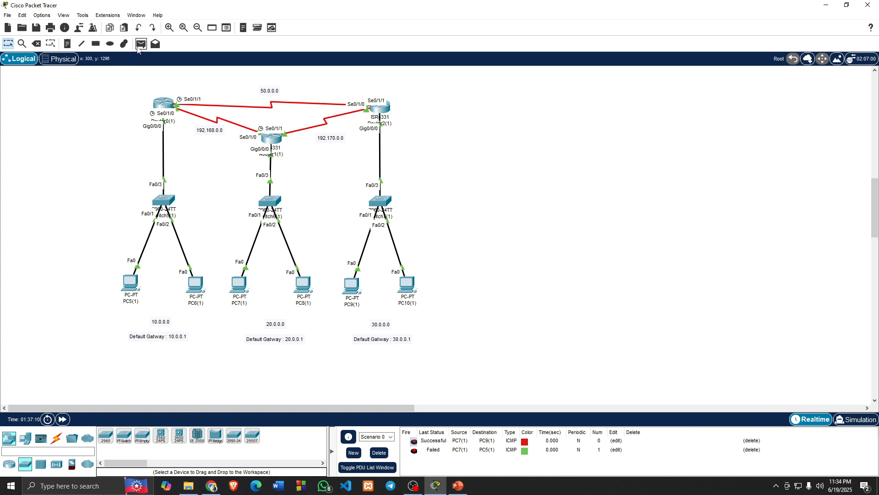
{"action": "left_click", "coordinate": [141, 44]}
{"action": "left_click", "coordinate": [239, 284]}
{"action": "left_click", "coordinate": [131, 282]}
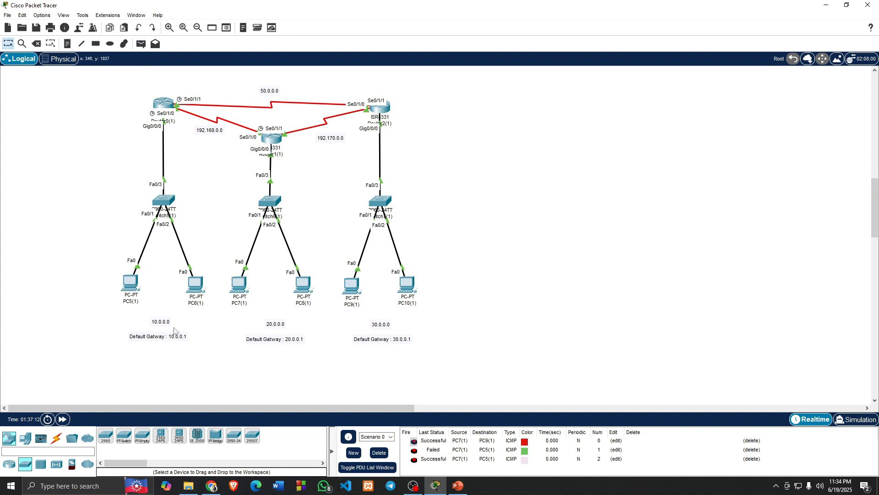
{"action": "left_click", "coordinate": [380, 452]}
Place a note reading "DHCP" in the empty workspace below the RIP topology, and move it slightly upward.
{"action": "scroll", "coordinate": [320, 365], "scroll_direction": "up", "scroll_amount": 1}
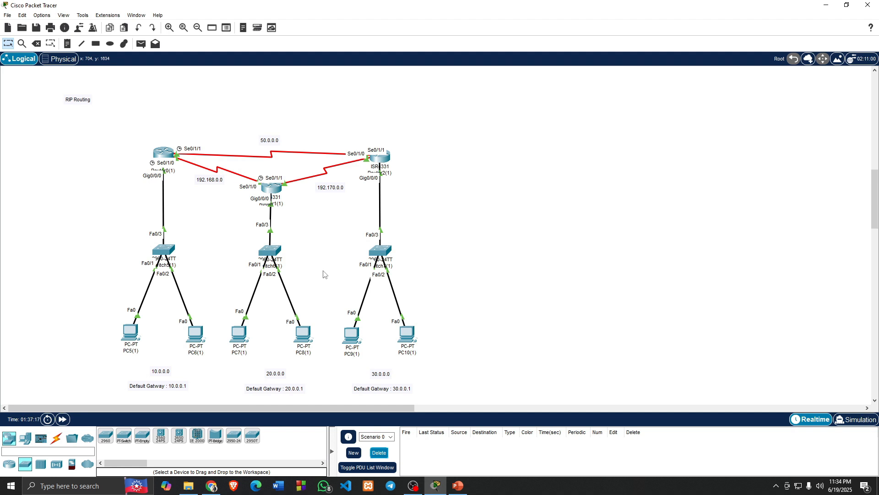
{"action": "scroll", "coordinate": [324, 273], "scroll_direction": "down", "scroll_amount": 6}
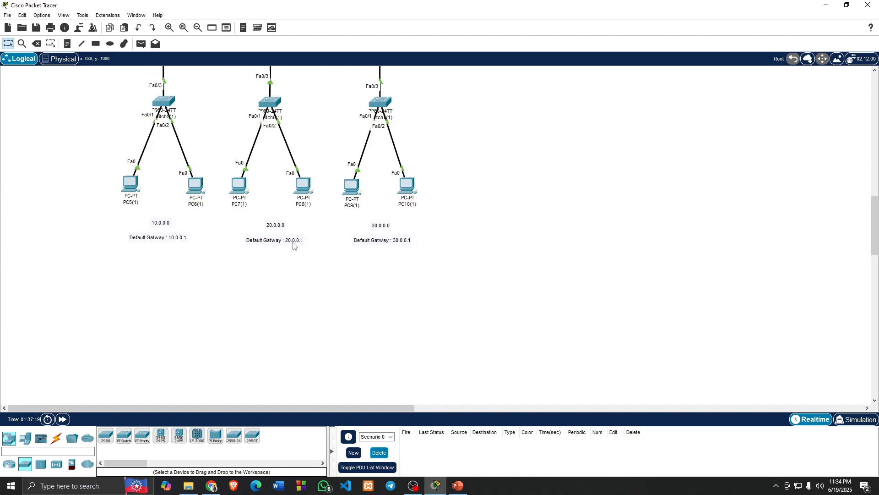
{"action": "scroll", "coordinate": [293, 246], "scroll_direction": "down", "scroll_amount": 1}
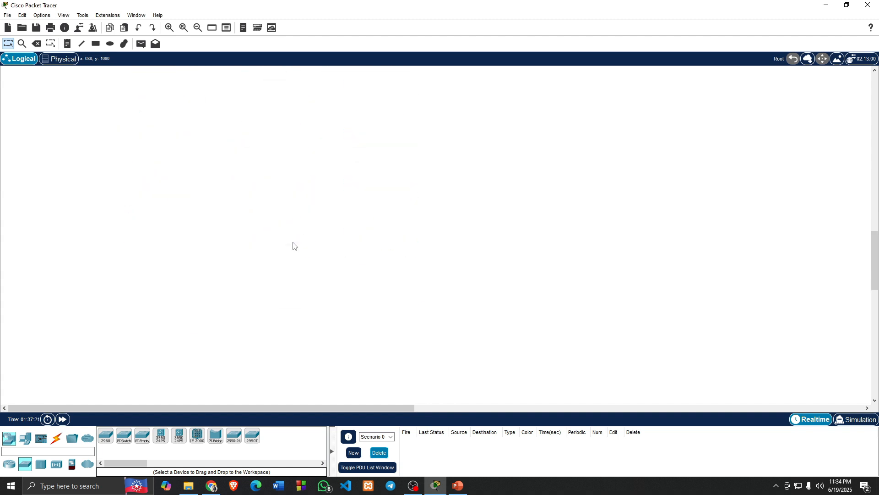
{"action": "left_click", "coordinate": [68, 44]}
{"action": "left_click", "coordinate": [64, 110]}
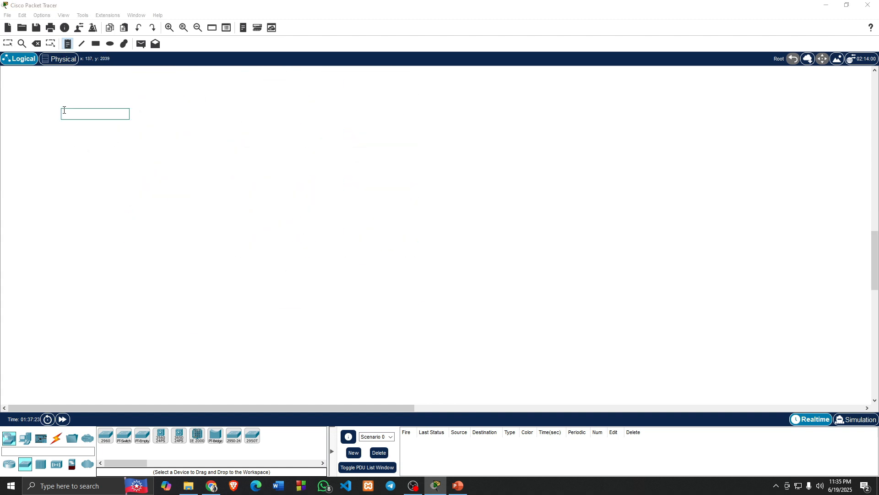
{"action": "type", "text": "4"}
{"action": "left_click", "coordinate": [8, 44]}
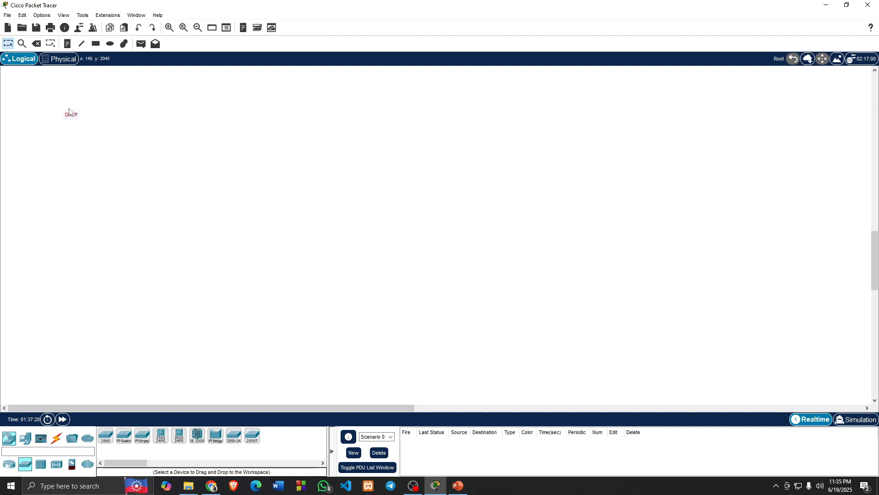
{"action": "left_click_drag", "start_coordinate": [69, 113], "coordinate": [71, 99]}
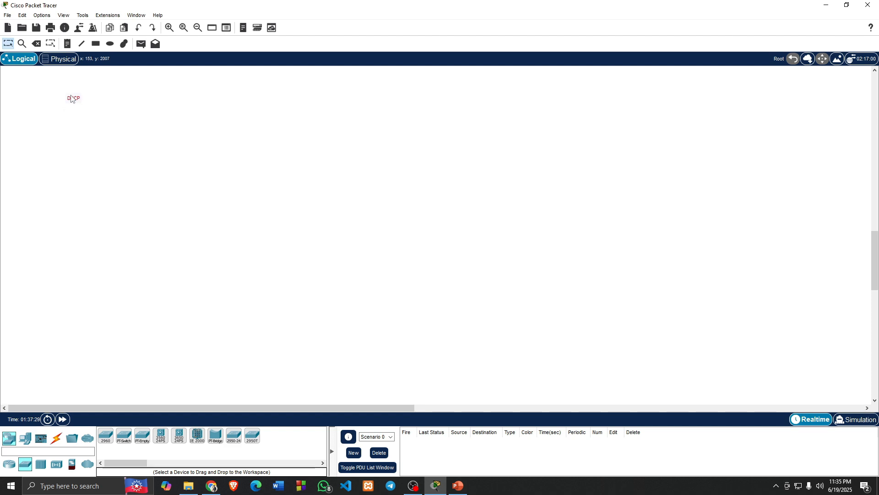
Switch to PowerPoint and present the DHCP slide as a slide show.
{"action": "left_click", "coordinate": [458, 485]}
{"action": "scroll", "coordinate": [418, 312], "scroll_direction": "down", "scroll_amount": 1}
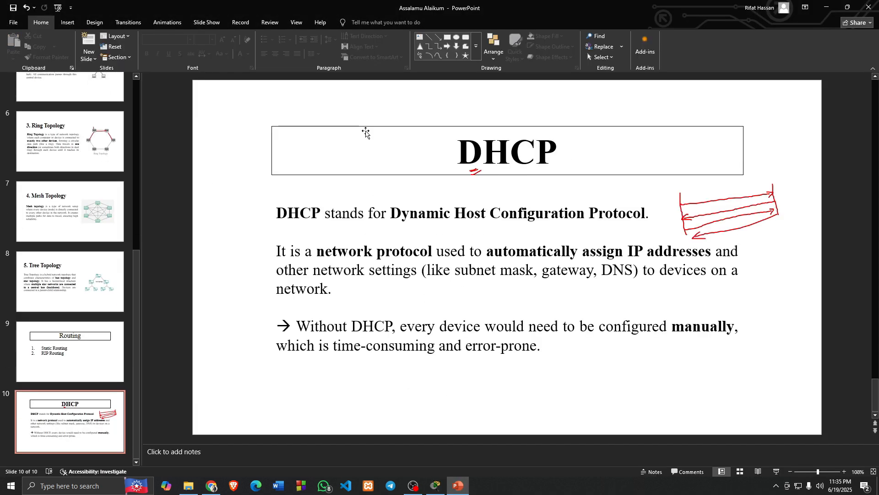
{"action": "left_click", "coordinate": [776, 472]}
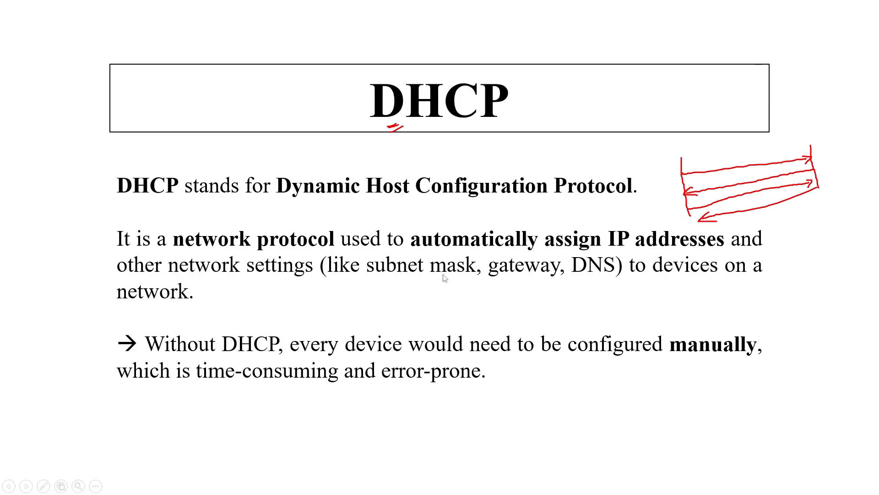
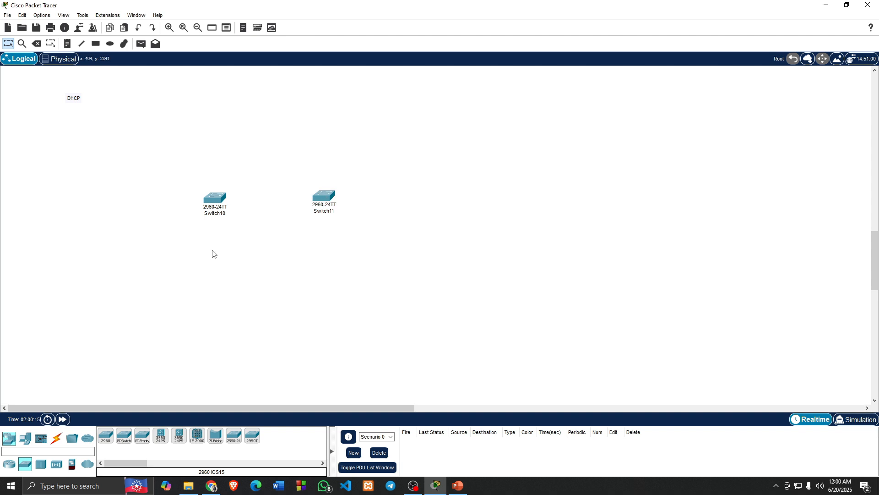
Place two ISR4331 routers, one above Switch10 and one above Switch11.
{"action": "left_click", "coordinate": [9, 464]}
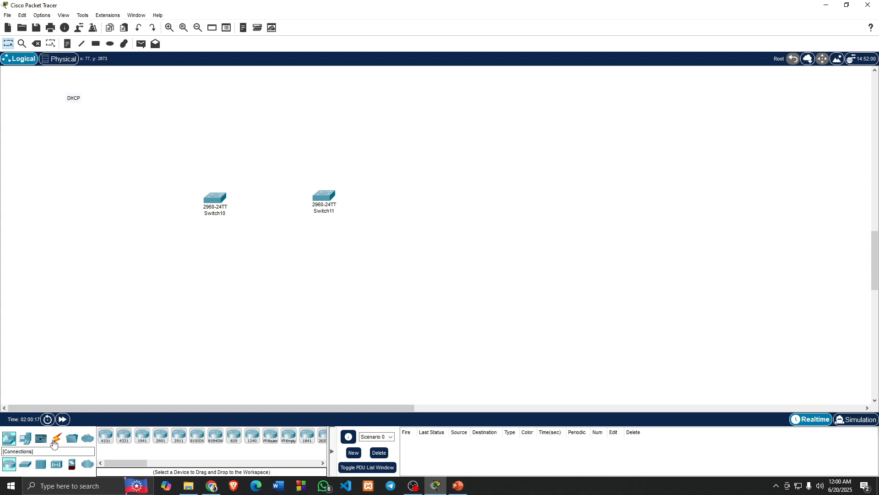
{"action": "left_click", "coordinate": [105, 435]}
{"action": "left_click", "coordinate": [210, 136]}
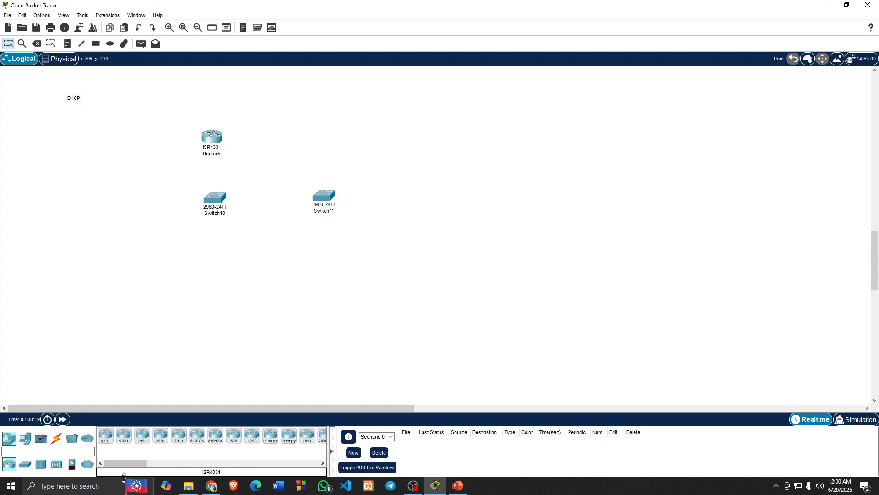
{"action": "left_click", "coordinate": [105, 435]}
{"action": "left_click", "coordinate": [328, 133]}
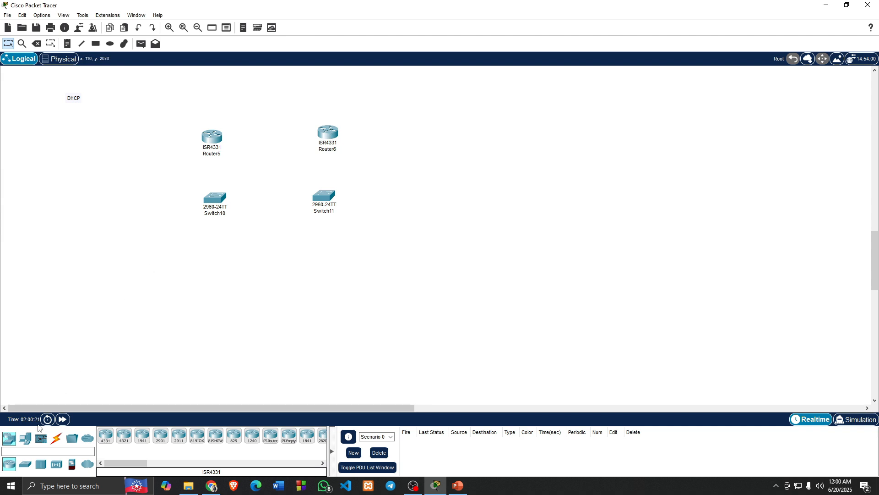
Place four PCs in a row below Switch10.
{"action": "left_click", "coordinate": [25, 437]}
{"action": "left_click", "coordinate": [103, 435]}
{"action": "left_click", "coordinate": [154, 309]}
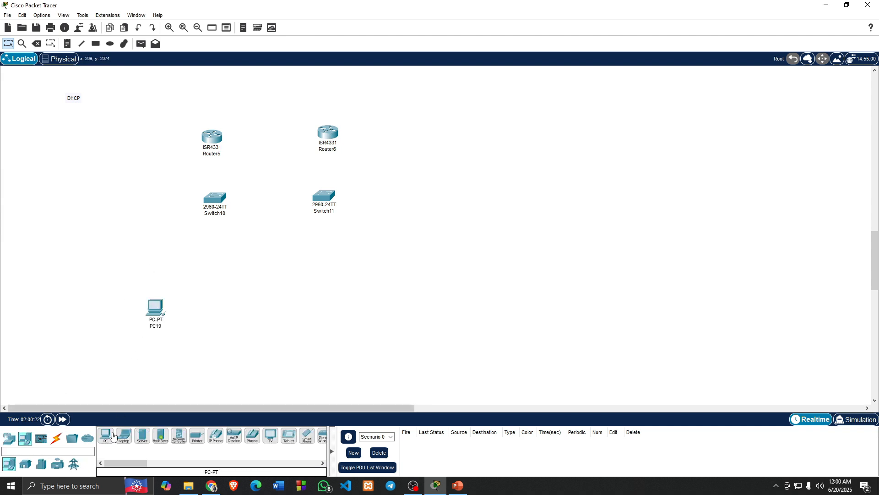
{"action": "left_click", "coordinate": [103, 435]}
{"action": "left_click", "coordinate": [212, 308]}
{"action": "left_click", "coordinate": [103, 435]}
{"action": "left_click", "coordinate": [117, 308]}
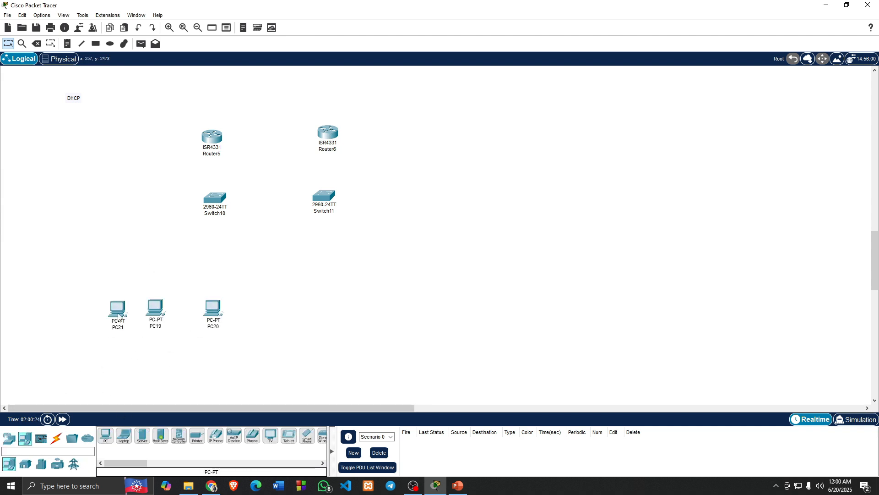
{"action": "left_click", "coordinate": [105, 436]}
{"action": "left_click", "coordinate": [234, 310]}
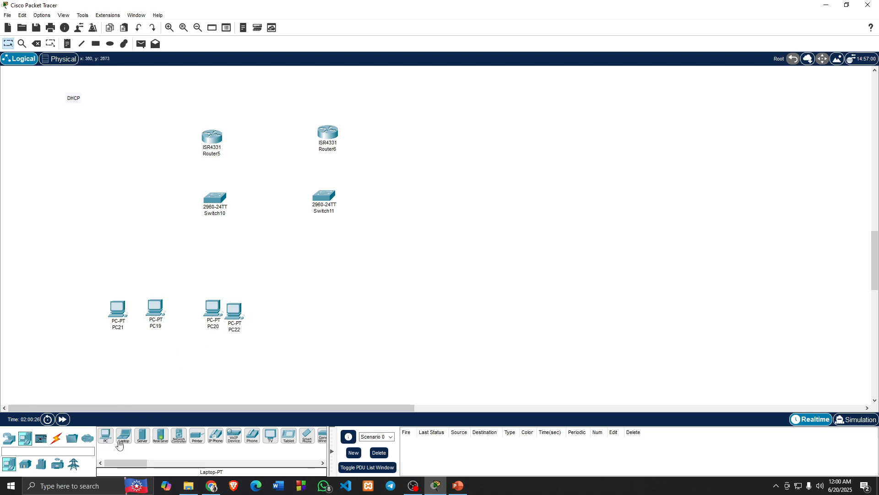
Place four more PCs below and beside Switch11, and add a Server-PT to the left of Switch10.
{"action": "left_click", "coordinate": [105, 435]}
{"action": "left_click", "coordinate": [321, 281]}
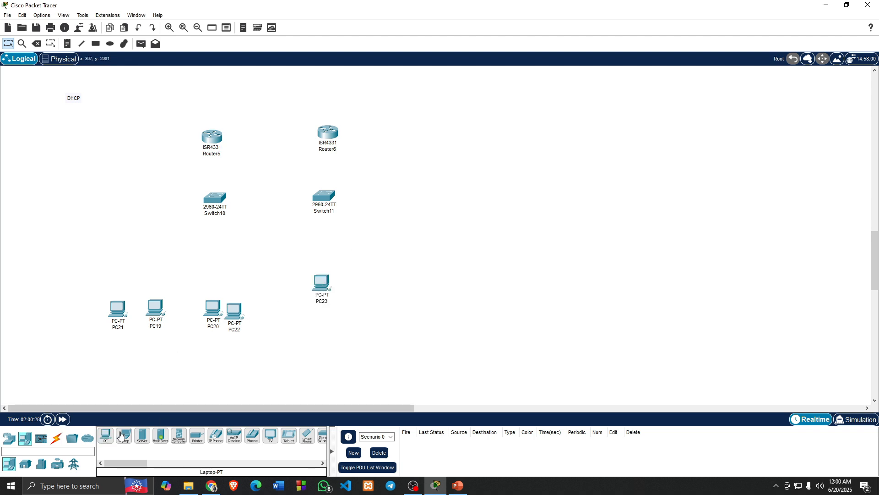
{"action": "left_click", "coordinate": [105, 436]}
{"action": "left_click", "coordinate": [355, 279]}
{"action": "left_click", "coordinate": [105, 436]}
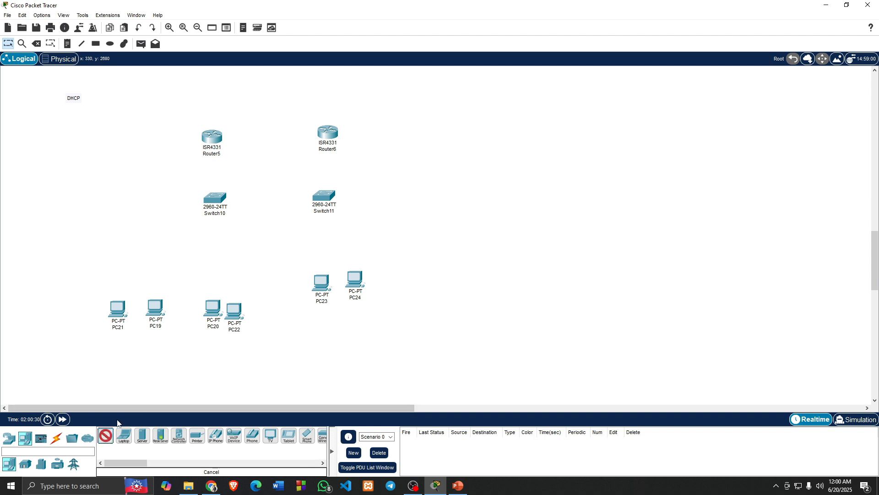
{"action": "left_click", "coordinate": [390, 258]}
{"action": "left_click", "coordinate": [105, 435]}
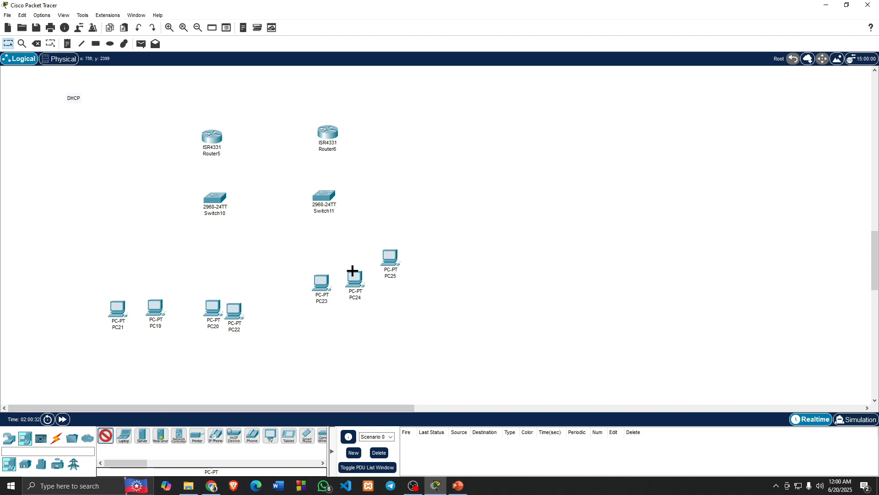
{"action": "left_click", "coordinate": [397, 232]}
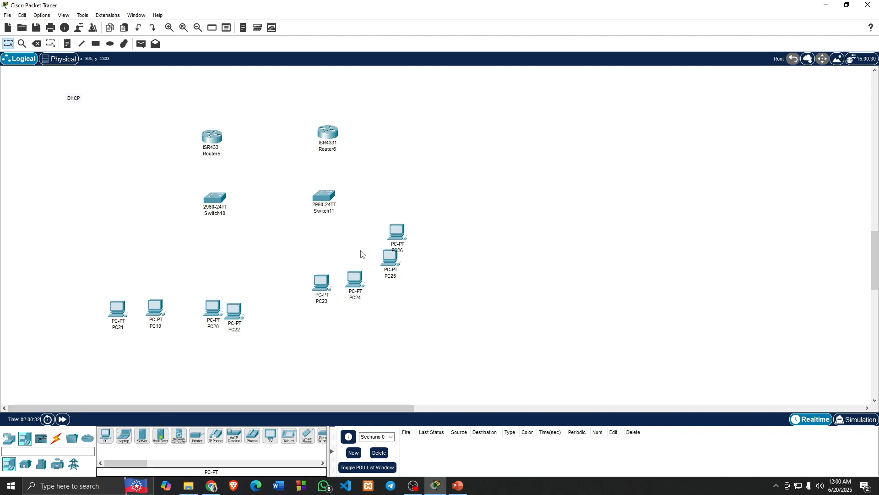
{"action": "left_click", "coordinate": [142, 435]}
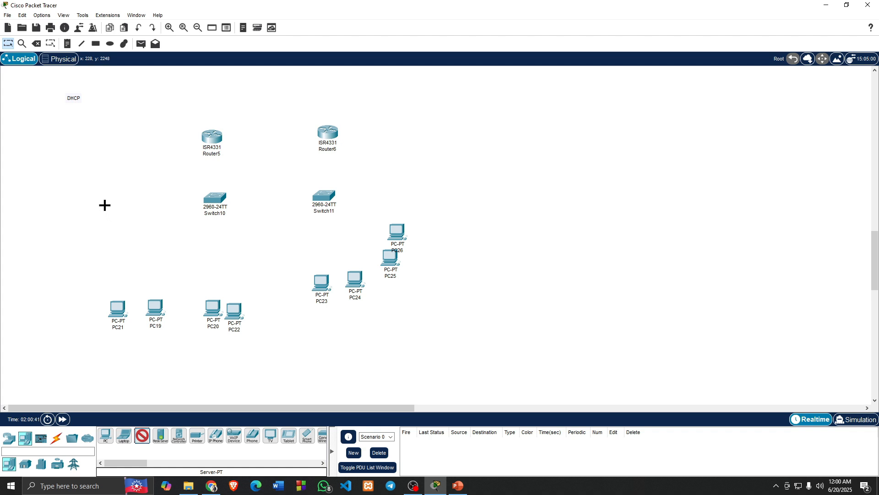
{"action": "left_click", "coordinate": [104, 204]}
Cable PC21, PC19, PC20 and PC22 to Switch10 using the automatic connection type.
{"action": "left_click", "coordinate": [56, 438]}
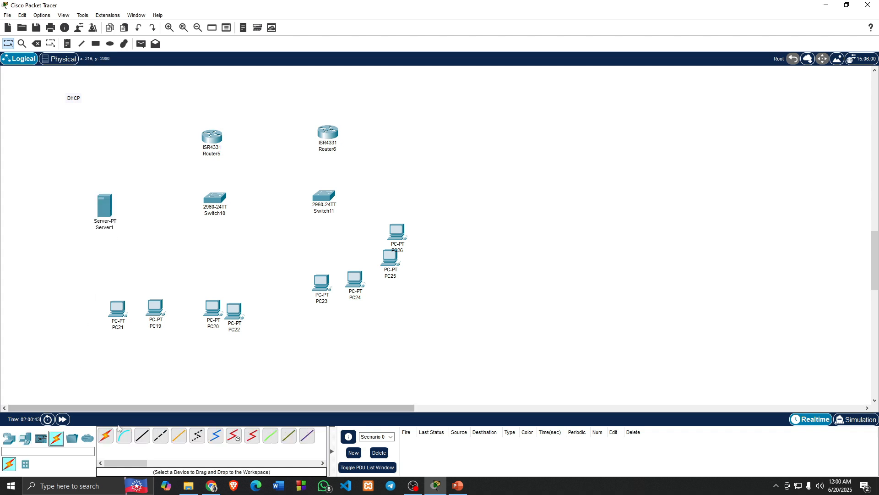
{"action": "left_click", "coordinate": [105, 435]}
{"action": "left_click", "coordinate": [114, 310]}
{"action": "left_click", "coordinate": [212, 200]}
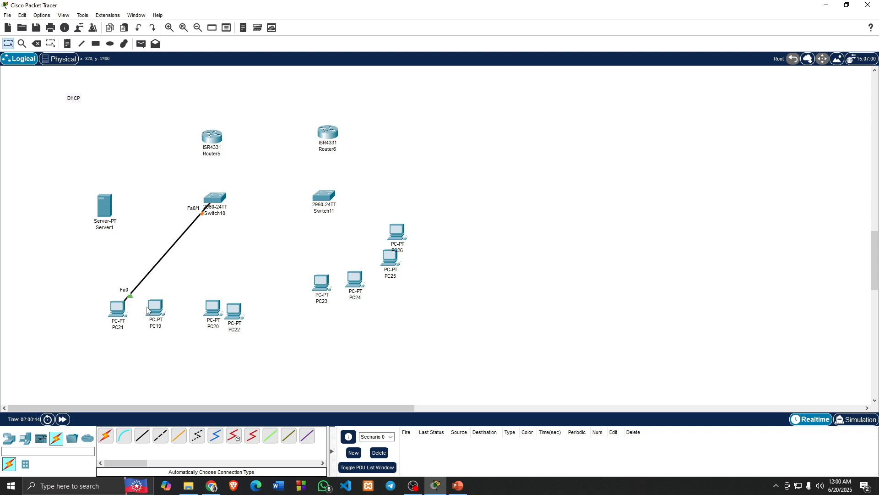
{"action": "left_click", "coordinate": [163, 317]}
{"action": "left_click", "coordinate": [212, 200]}
{"action": "left_click", "coordinate": [105, 435]}
{"action": "left_click", "coordinate": [201, 308]}
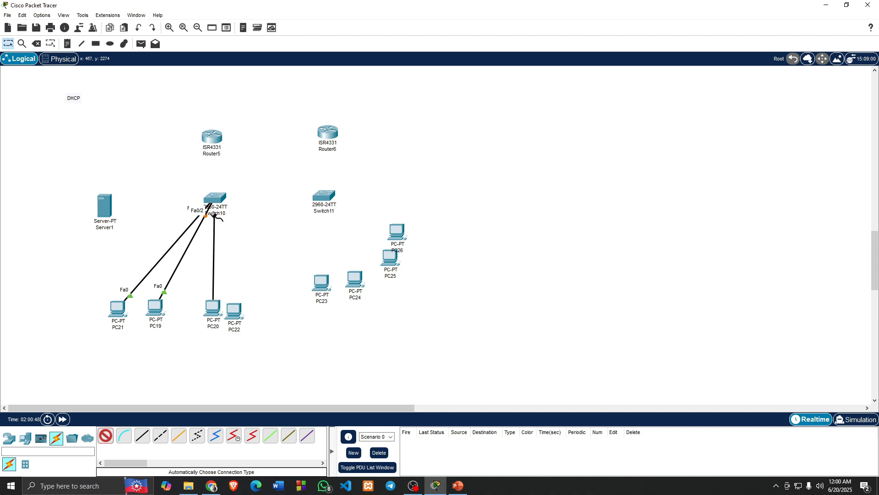
{"action": "left_click", "coordinate": [213, 200]}
{"action": "left_click", "coordinate": [105, 435]}
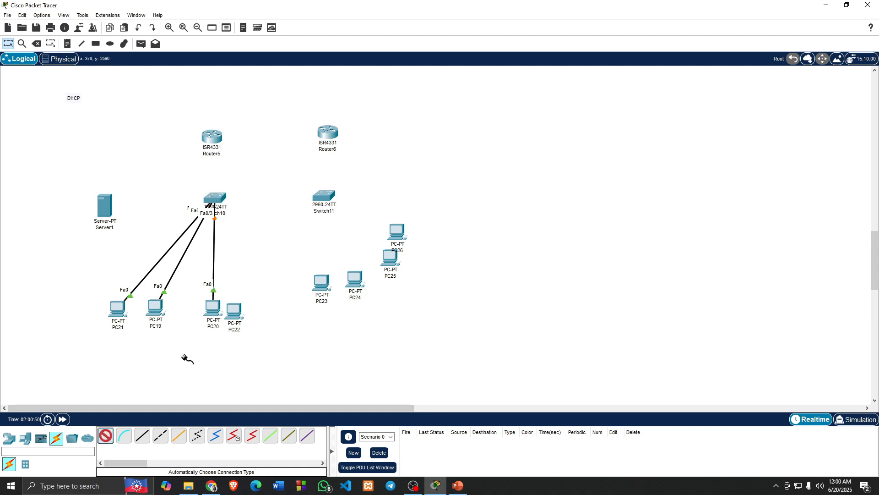
{"action": "left_click", "coordinate": [234, 310]}
{"action": "left_click", "coordinate": [216, 200]}
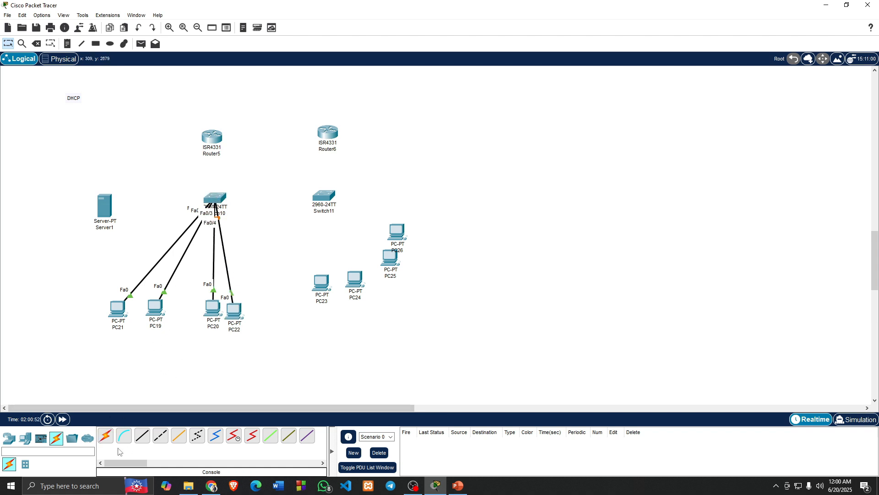
Cable PC23, PC24, PC25 and PC26 to Switch11 using the automatic connection type.
{"action": "left_click", "coordinate": [106, 435]}
{"action": "left_click", "coordinate": [319, 284]}
{"action": "left_click", "coordinate": [324, 196]}
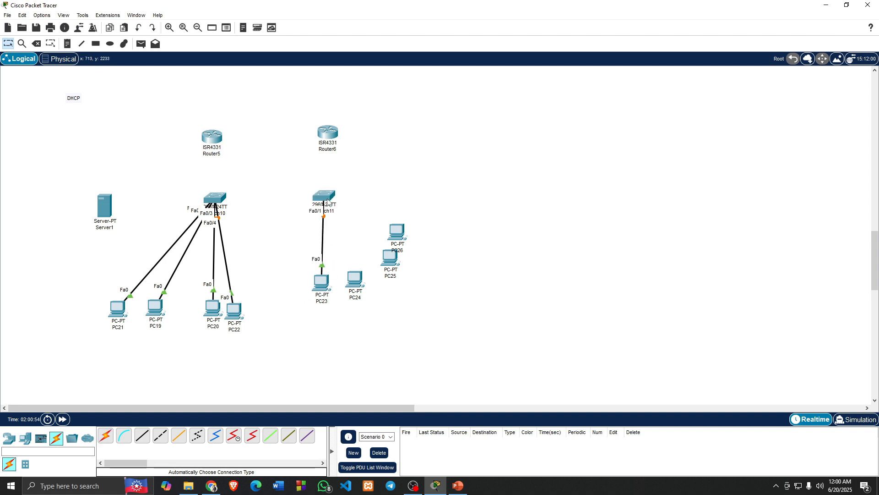
{"action": "left_click", "coordinate": [105, 435]}
{"action": "left_click", "coordinate": [355, 278]}
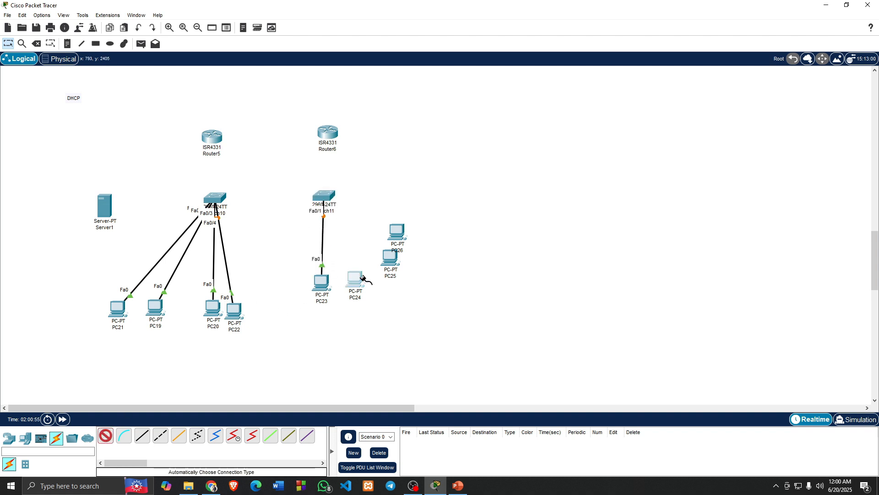
{"action": "left_click", "coordinate": [325, 196]}
{"action": "left_click", "coordinate": [105, 435]}
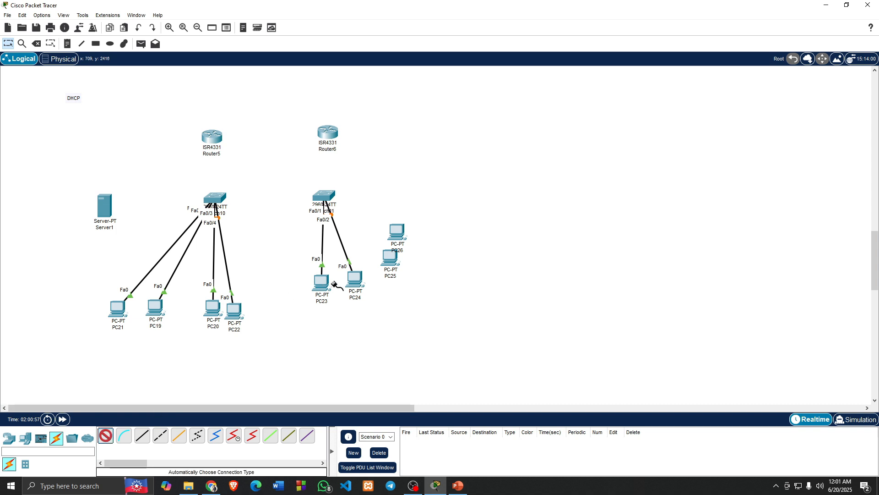
{"action": "left_click", "coordinate": [390, 258]}
{"action": "left_click", "coordinate": [330, 213]}
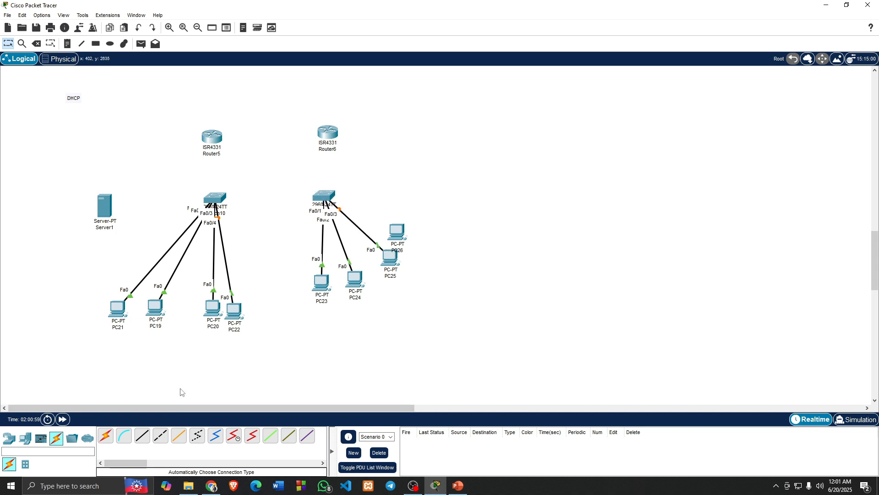
{"action": "left_click", "coordinate": [106, 435]}
{"action": "left_click", "coordinate": [396, 231]}
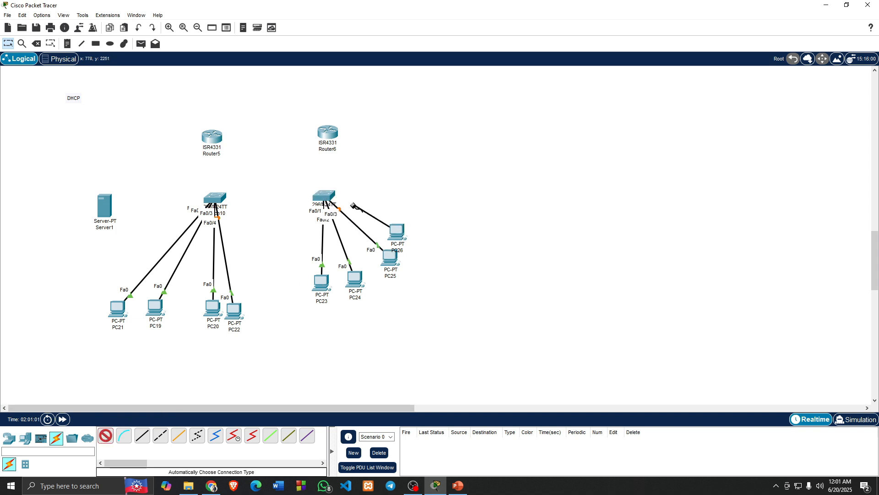
{"action": "left_click", "coordinate": [327, 196]}
Connect Switch10 to Router5 and Switch11 to Router6 using the automatic connection type.
{"action": "left_click", "coordinate": [105, 435]}
{"action": "left_click", "coordinate": [215, 198]}
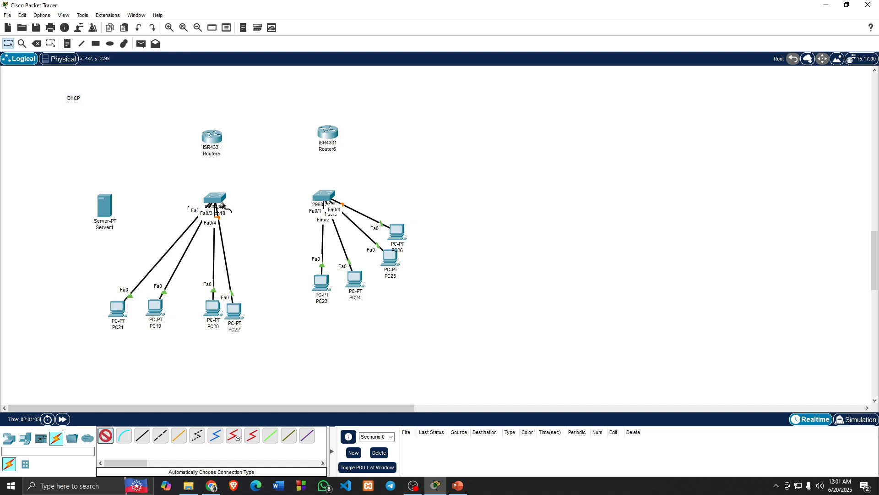
{"action": "left_click", "coordinate": [212, 137]}
{"action": "left_click", "coordinate": [105, 435]}
{"action": "left_click", "coordinate": [326, 196]}
{"action": "left_click", "coordinate": [328, 133]}
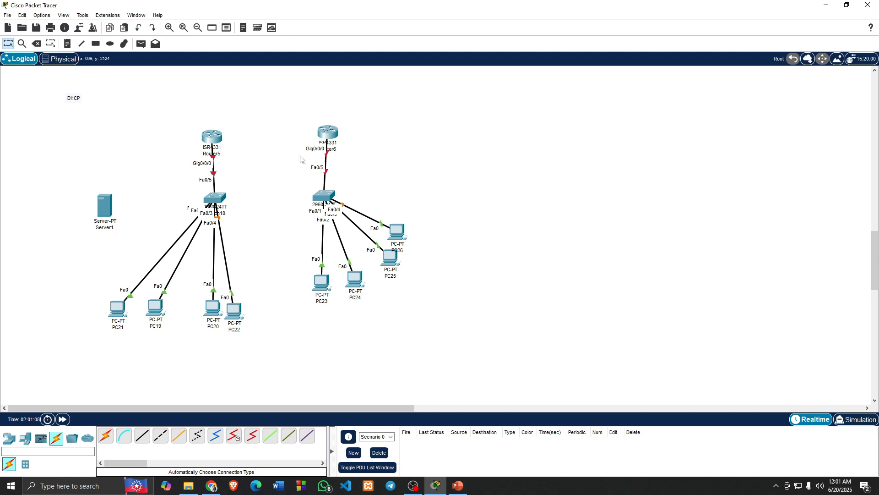
Check Router5's available interfaces and install NM-2T serial modules in its empty slots.
{"action": "left_click", "coordinate": [218, 139]}
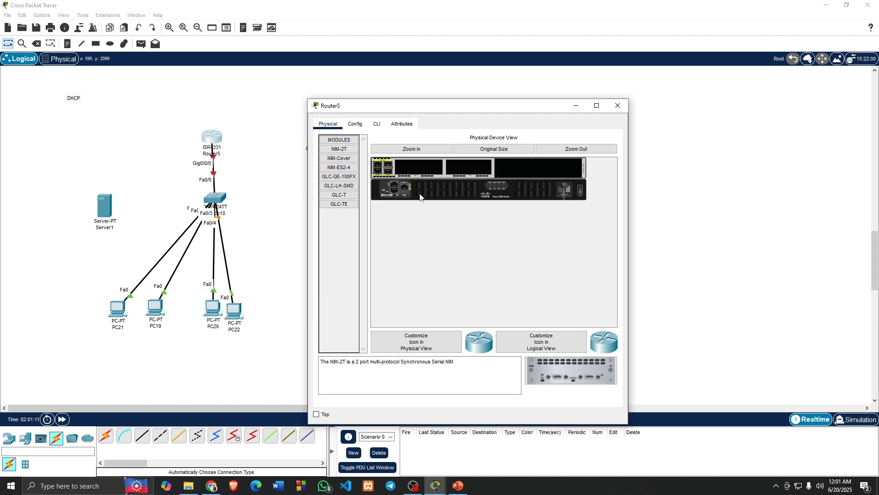
{"action": "left_click", "coordinate": [355, 124]}
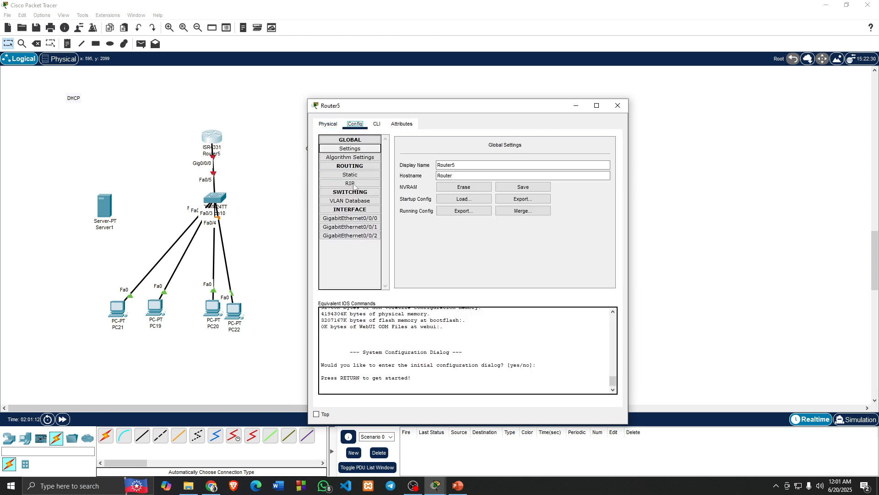
{"action": "left_click", "coordinate": [333, 126]}
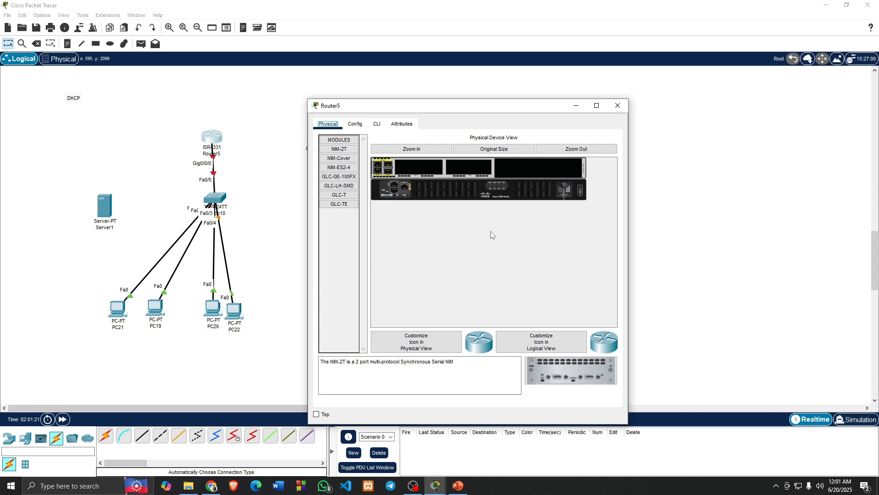
{"action": "left_click", "coordinate": [618, 105]}
{"action": "left_click", "coordinate": [211, 137]}
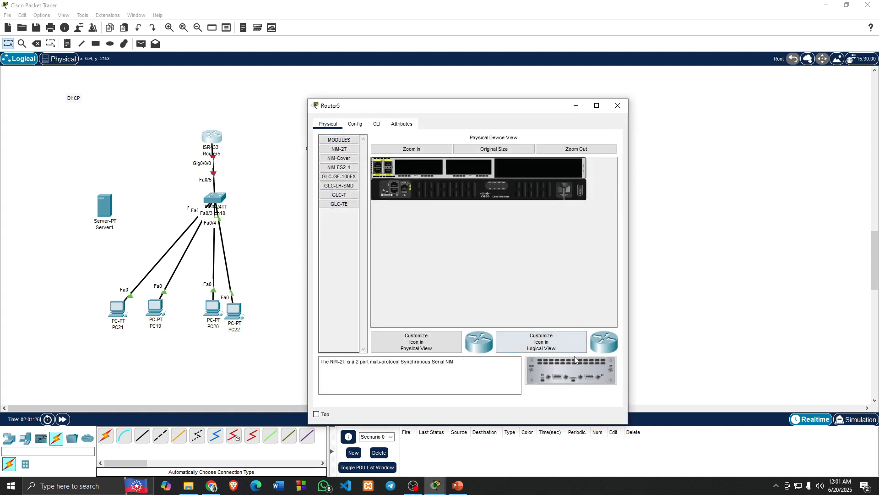
{"action": "left_click_drag", "start_coordinate": [549, 369], "coordinate": [470, 168]}
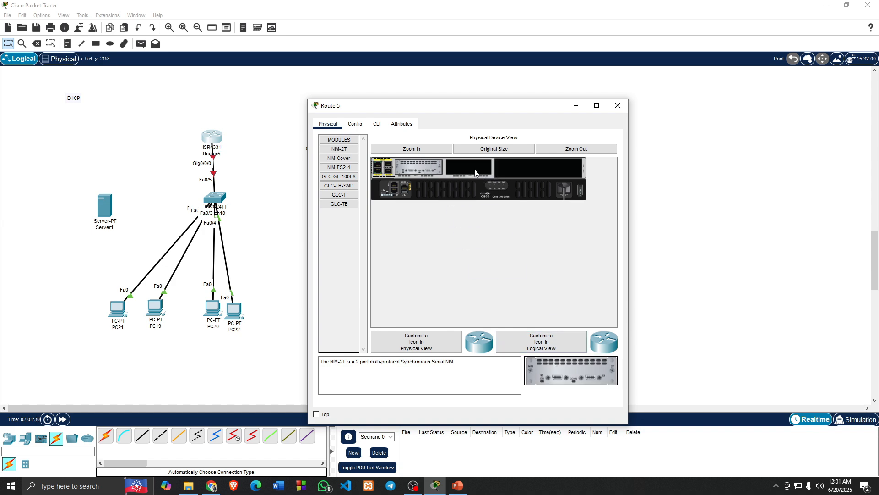
{"action": "left_click", "coordinate": [618, 105]}
Install NM-2T serial modules in both empty slots of Router6.
{"action": "left_click", "coordinate": [326, 134]}
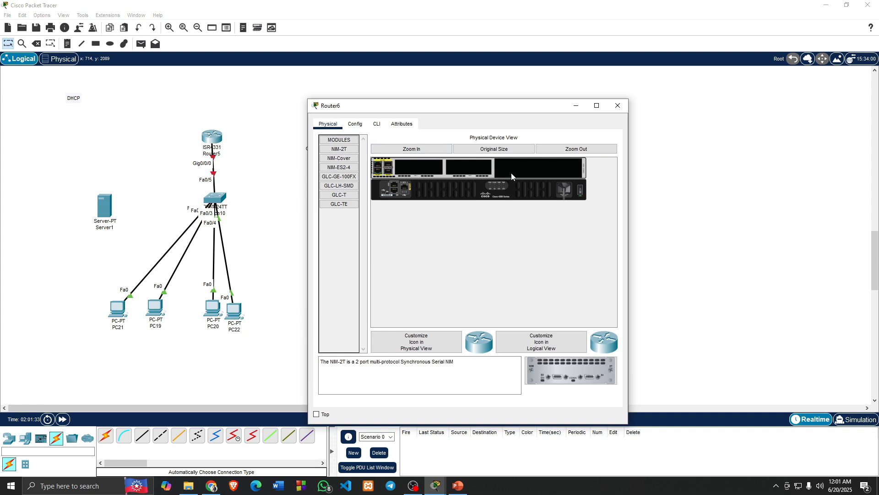
{"action": "left_click_drag", "start_coordinate": [572, 370], "coordinate": [472, 170]}
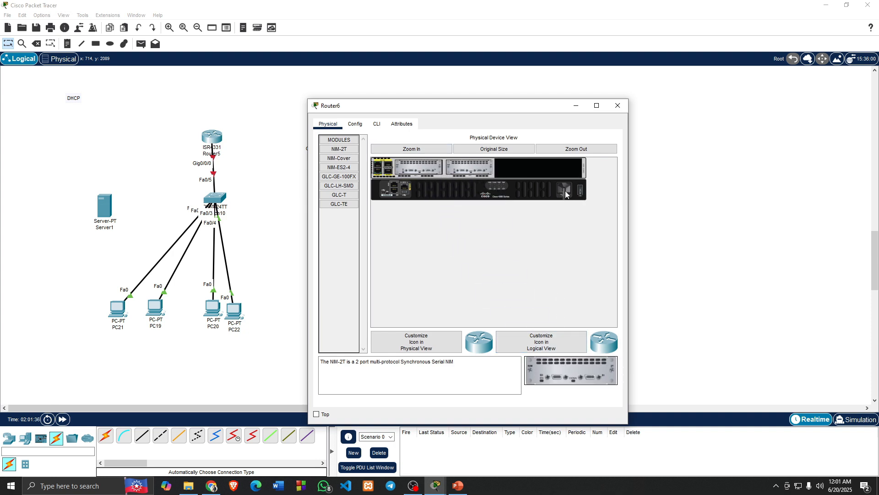
{"action": "left_click", "coordinate": [617, 106]}
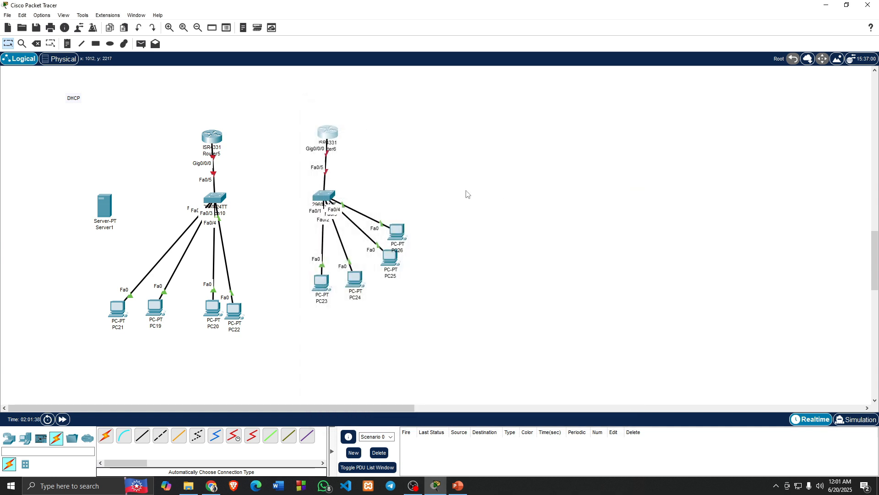
Link Router5 to Router6 and cable Server1 to Switch10 using the automatic connection type.
{"action": "left_click", "coordinate": [105, 435]}
{"action": "left_click", "coordinate": [213, 137]}
{"action": "left_click", "coordinate": [326, 132]}
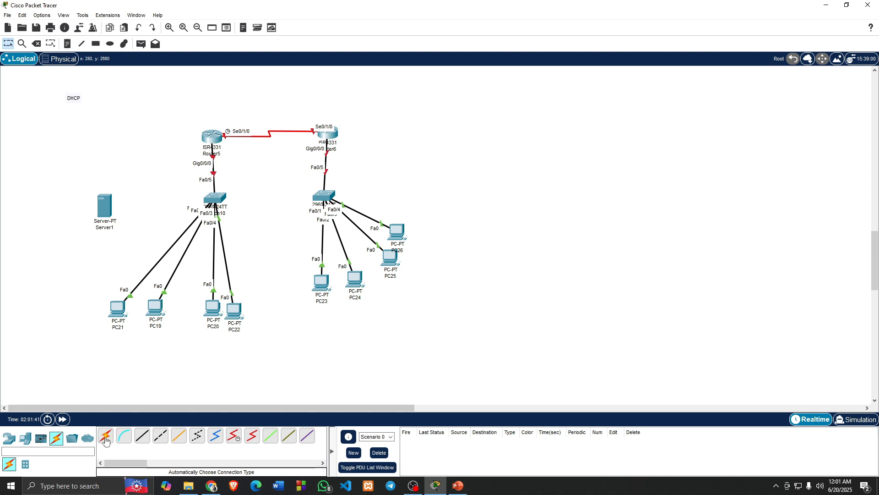
{"action": "left_click", "coordinate": [105, 437]}
{"action": "left_click", "coordinate": [104, 212]}
{"action": "left_click", "coordinate": [211, 200]}
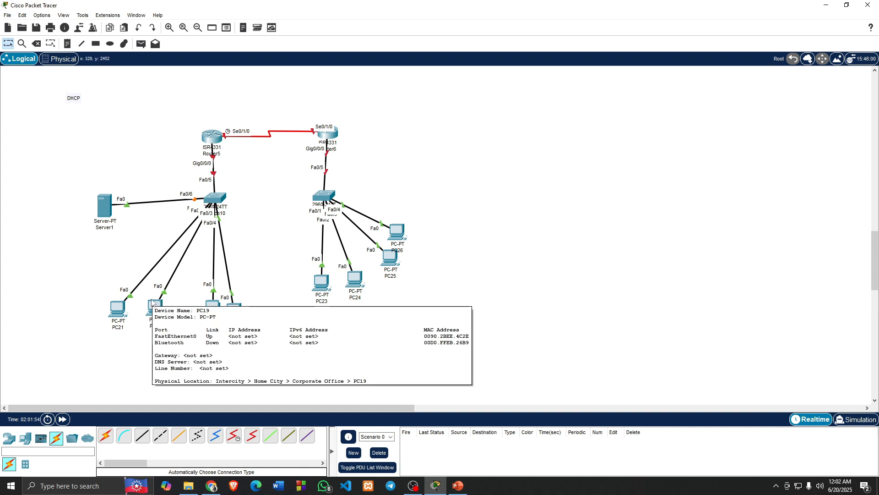
Add a note below Switch10's PCs reading "10.0.0.0" and "Default gatway : 10.0.0.1" on two lines.
{"action": "left_click", "coordinate": [68, 44]}
{"action": "left_click", "coordinate": [137, 351]}
{"action": "type", "text": "4"}
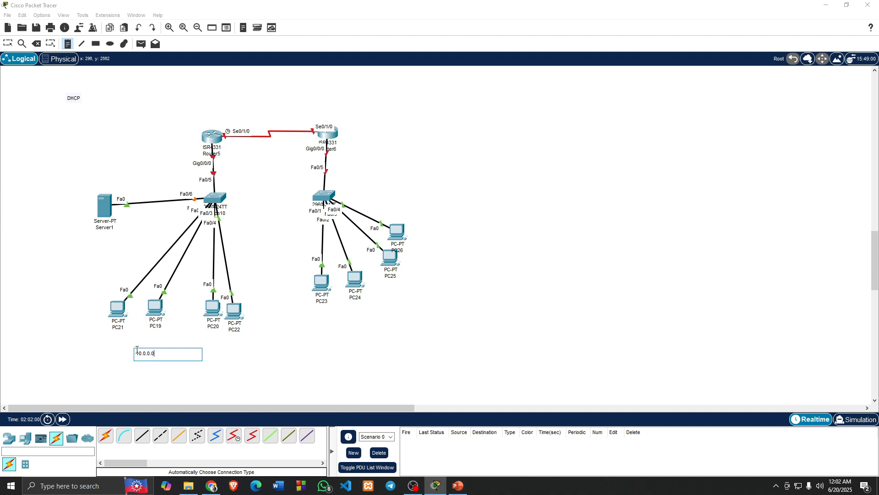
{"action": "key", "text": "Return"}
{"action": "type", "text": "atway : 10.0.0.1"}
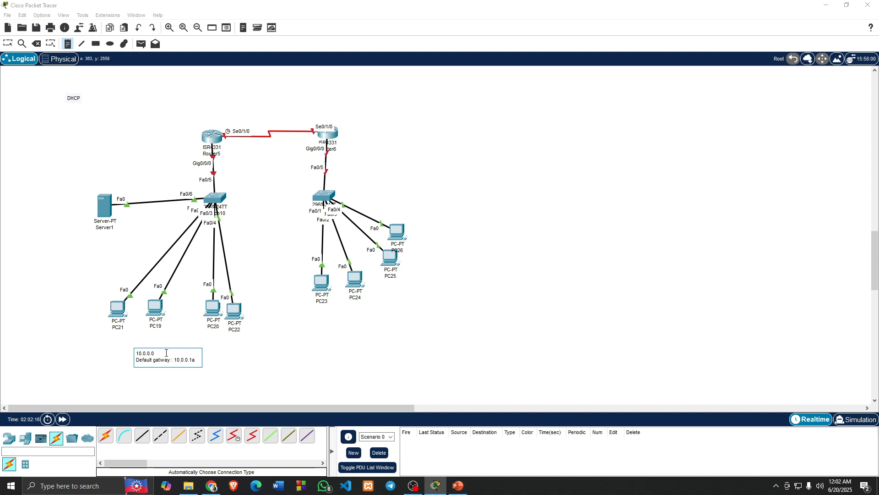
Copy the network note below Switch11's PCs and change it to 20.0.0.0 with default gateway 20.0.0.1.
{"action": "key", "text": "ctrl+a"}
{"action": "key", "text": "ctrl+c"}
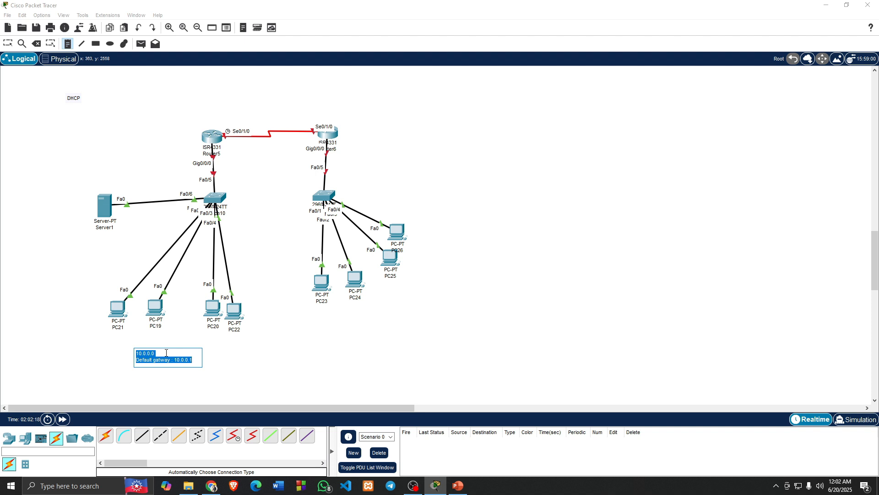
{"action": "left_click", "coordinate": [321, 341]}
{"action": "key", "text": "ctrl+v"}
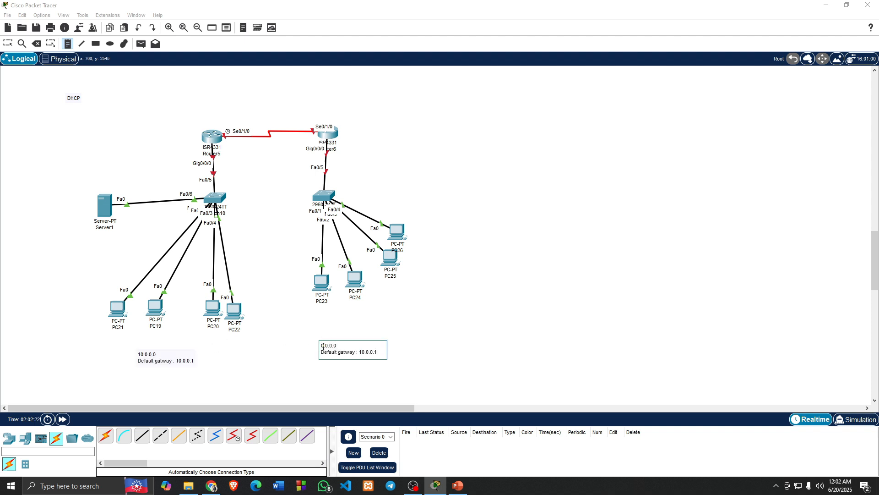
{"action": "type", "text": "2"}
{"action": "left_click", "coordinate": [364, 354]}
{"action": "key", "text": "BackSpace"}
{"action": "type", "text": "2"}
Add a note reading 30.0.0.0 above the serial link between Router5 and Router6.
{"action": "left_click", "coordinate": [255, 115]}
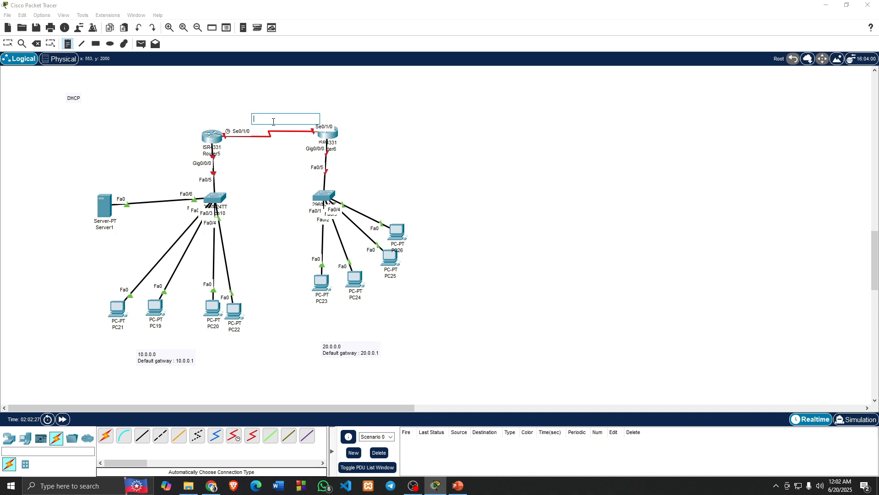
{"action": "type", "text": "30.0.0.0"}
{"action": "key", "text": "Escape"}
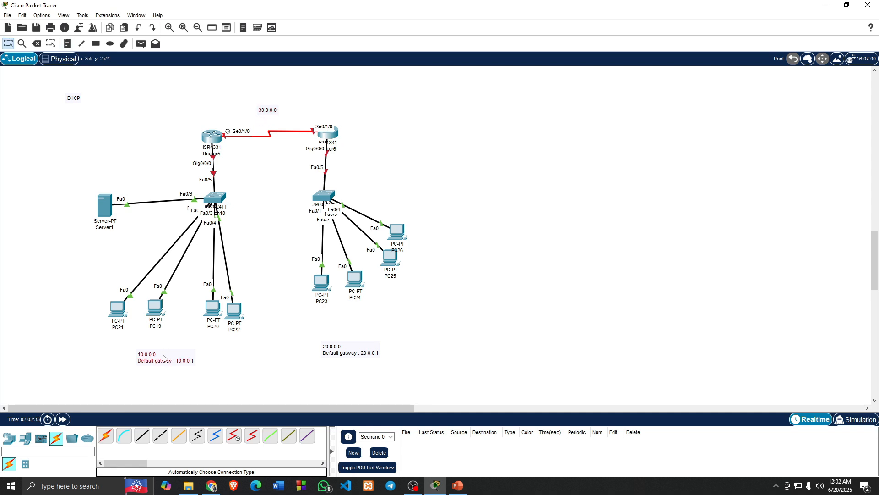
Reposition the two gateway notes and spread Switch10's four PCs in an arc closer beneath the switch.
{"action": "left_click_drag", "start_coordinate": [163, 357], "coordinate": [161, 353]}
{"action": "left_click_drag", "start_coordinate": [330, 351], "coordinate": [348, 331]}
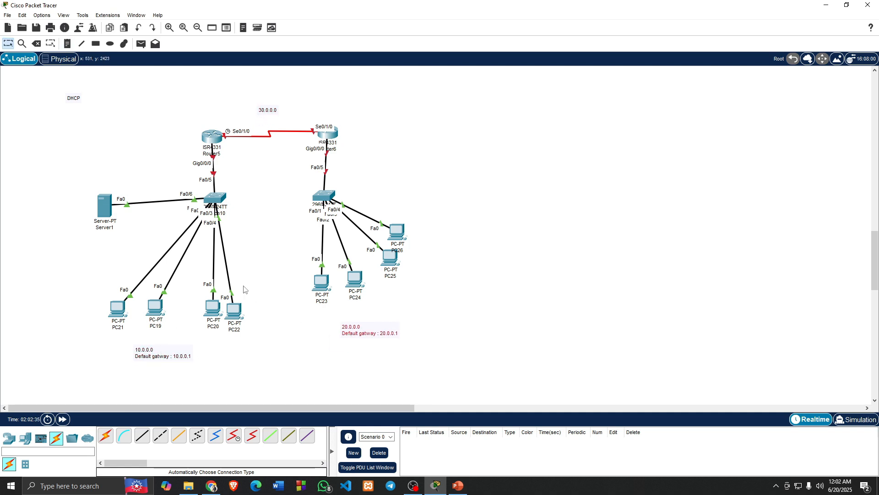
{"action": "left_click_drag", "start_coordinate": [215, 197], "coordinate": [212, 203]}
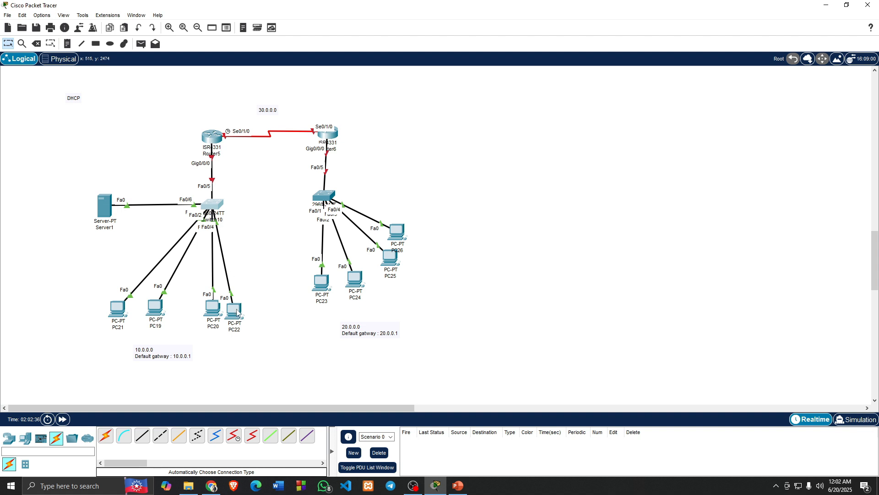
{"action": "left_click_drag", "start_coordinate": [234, 310], "coordinate": [216, 289]}
{"action": "left_click_drag", "start_coordinate": [159, 307], "coordinate": [169, 285]}
{"action": "left_click_drag", "start_coordinate": [112, 314], "coordinate": [132, 260]}
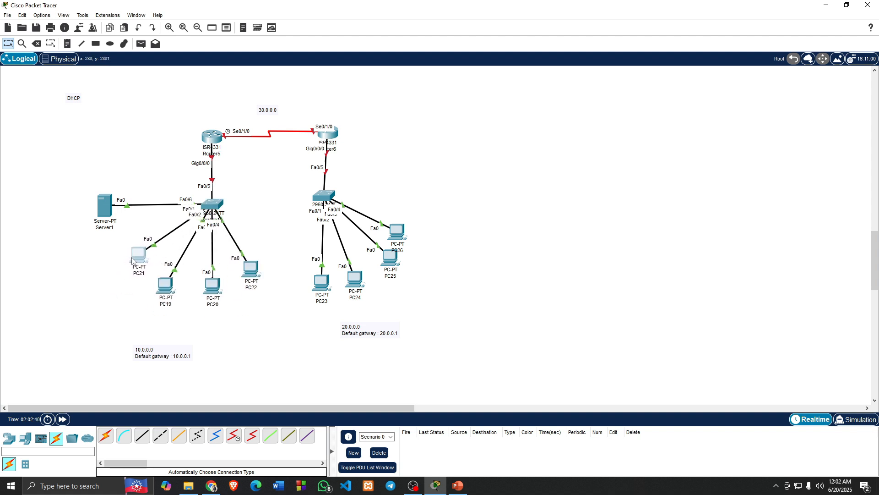
Spread Switch11's four PCs in an arc beside and beneath it, and align Router6 above the switch.
{"action": "left_click_drag", "start_coordinate": [395, 231], "coordinate": [402, 196]}
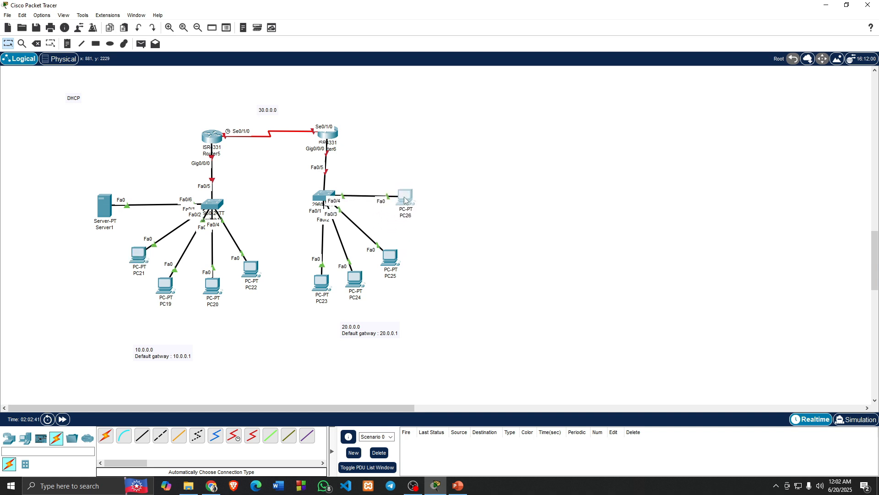
{"action": "left_click_drag", "start_coordinate": [399, 259], "coordinate": [408, 247]}
{"action": "left_click_drag", "start_coordinate": [361, 288], "coordinate": [379, 279]}
{"action": "left_click_drag", "start_coordinate": [326, 288], "coordinate": [335, 285]}
{"action": "left_click_drag", "start_coordinate": [327, 151], "coordinate": [324, 152]}
{"action": "left_click_drag", "start_coordinate": [332, 280], "coordinate": [368, 274]}
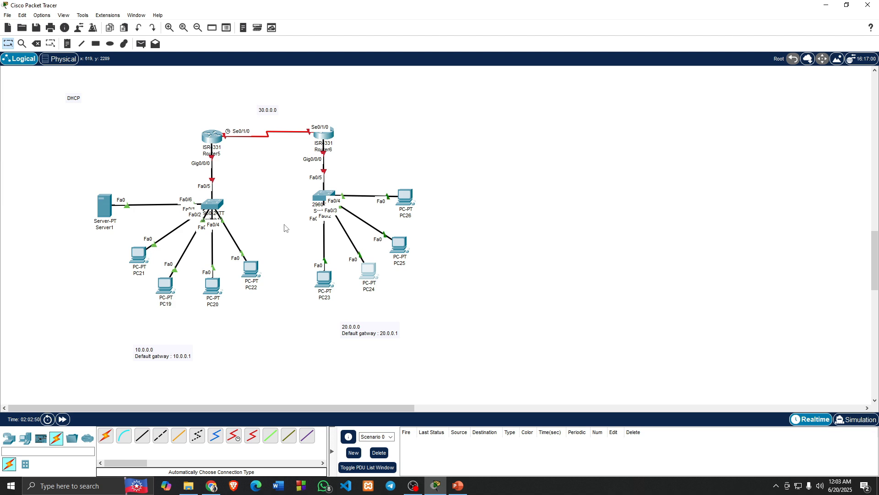
Set Server1's static IPv4 default gateway to 10.0.0.1 and its DNS server to 10.0.0.2.
{"action": "left_click", "coordinate": [104, 212]}
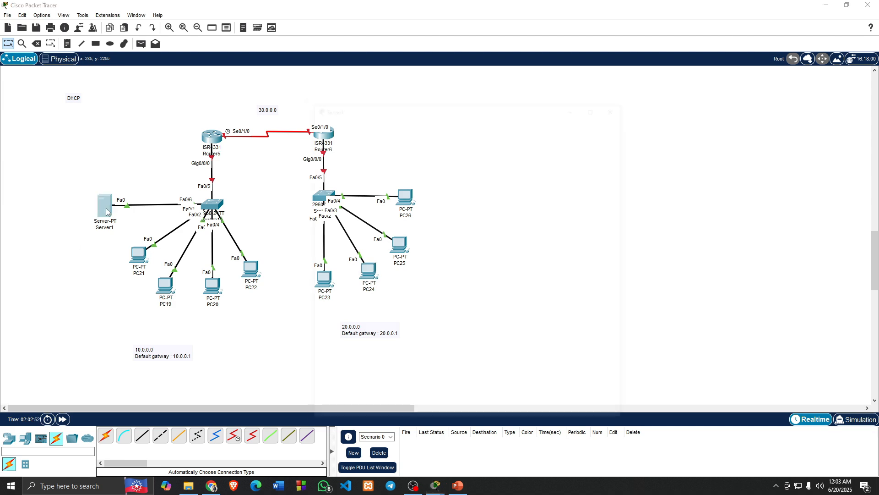
{"action": "left_click", "coordinate": [355, 124]}
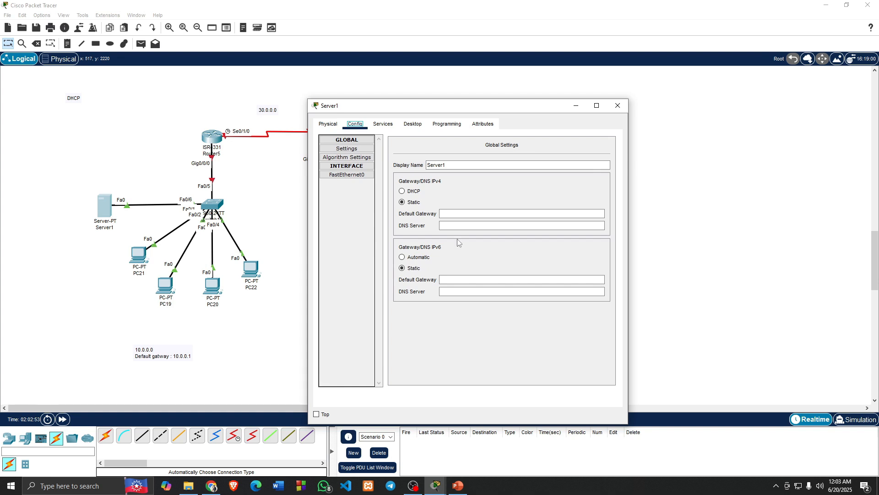
{"action": "left_click", "coordinate": [447, 214]}
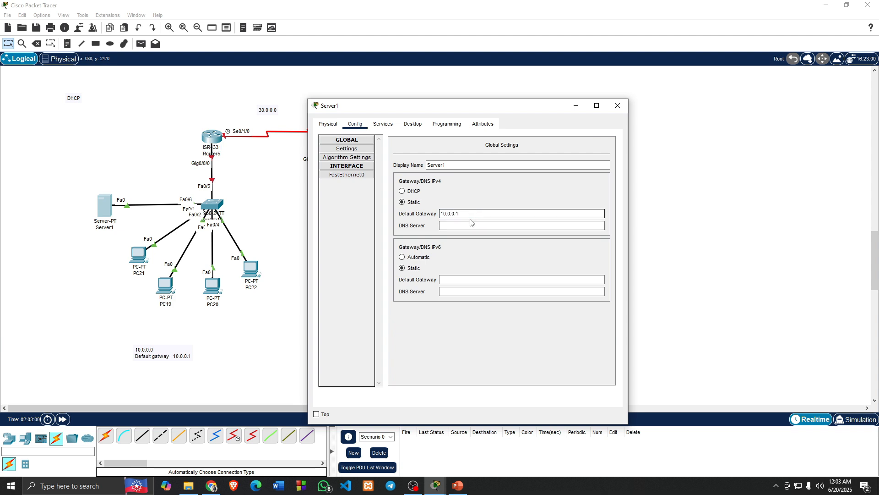
{"action": "left_click", "coordinate": [470, 222]}
{"action": "type", "text": "10."}
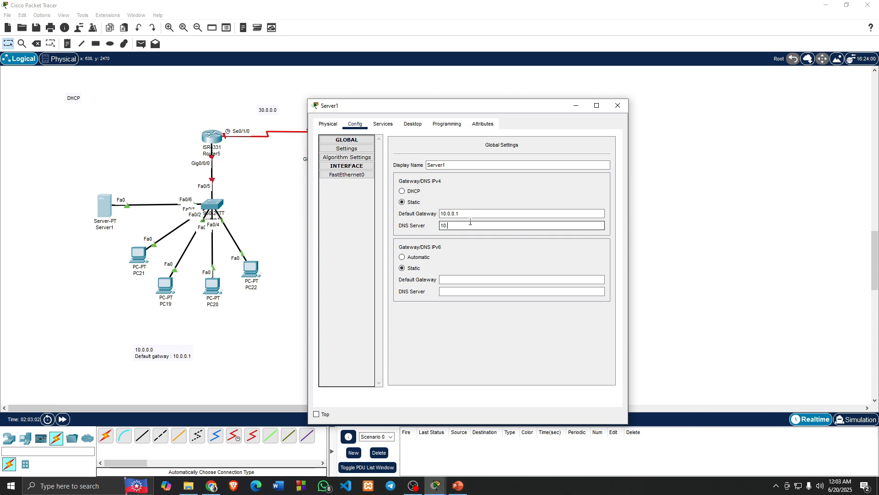
{"action": "type", "text": "0.0.2"}
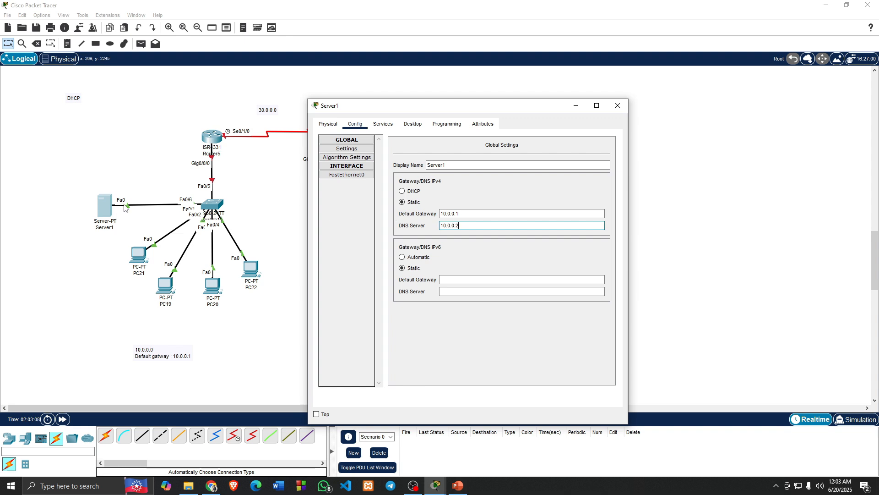
Give Server1's FastEthernet0 the static address 10.0.0.3 with mask 255.0.0.0, and switch its port off and back on.
{"action": "left_click", "coordinate": [364, 175]}
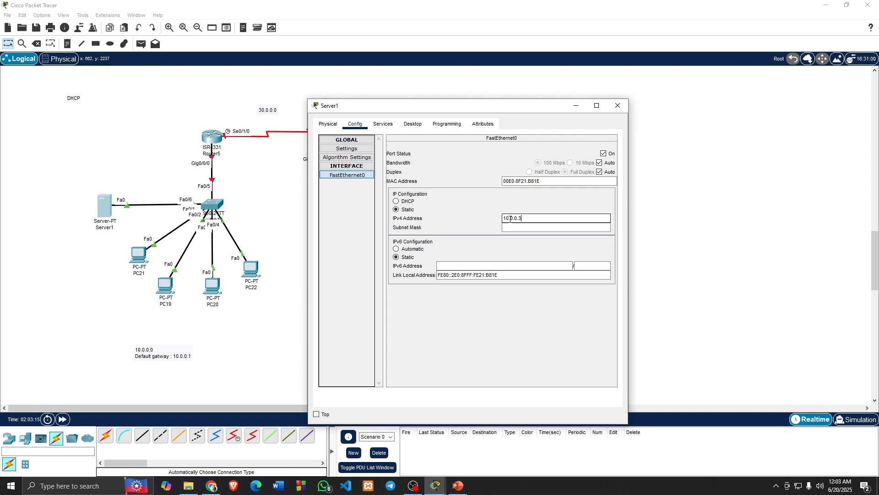
{"action": "left_click", "coordinate": [520, 228]}
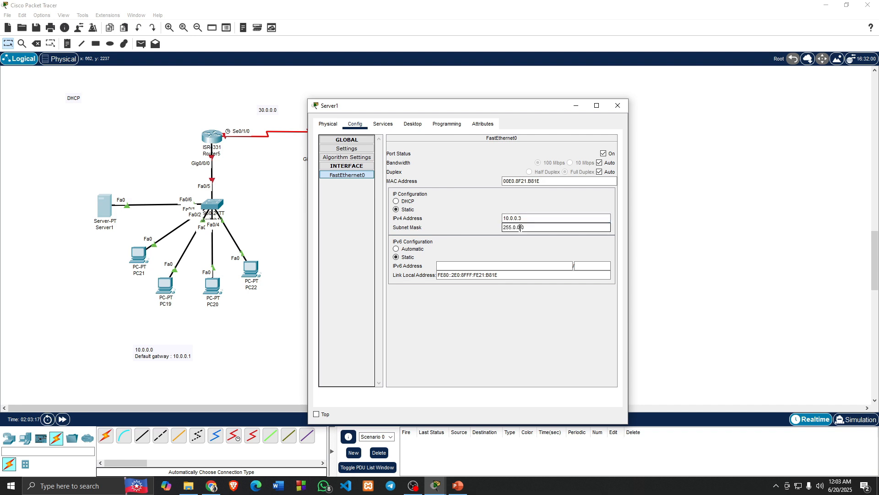
{"action": "left_click", "coordinate": [603, 154]}
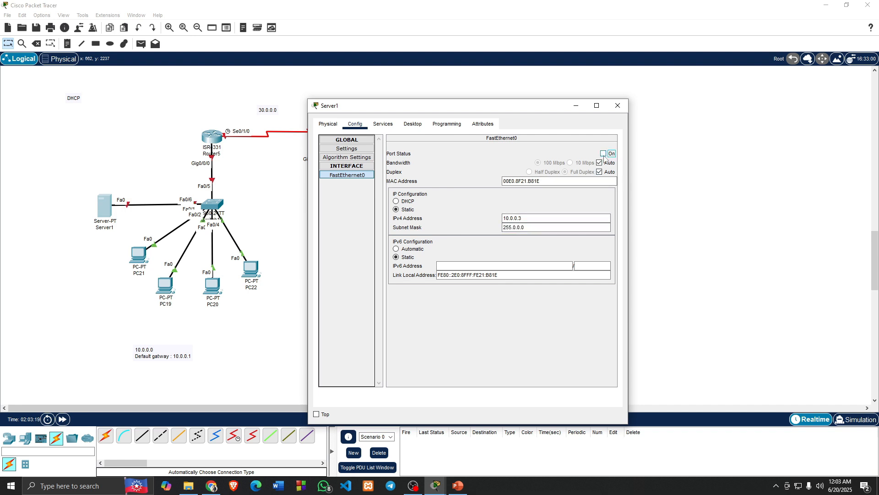
{"action": "left_click", "coordinate": [603, 154]}
{"action": "left_click", "coordinate": [618, 106]}
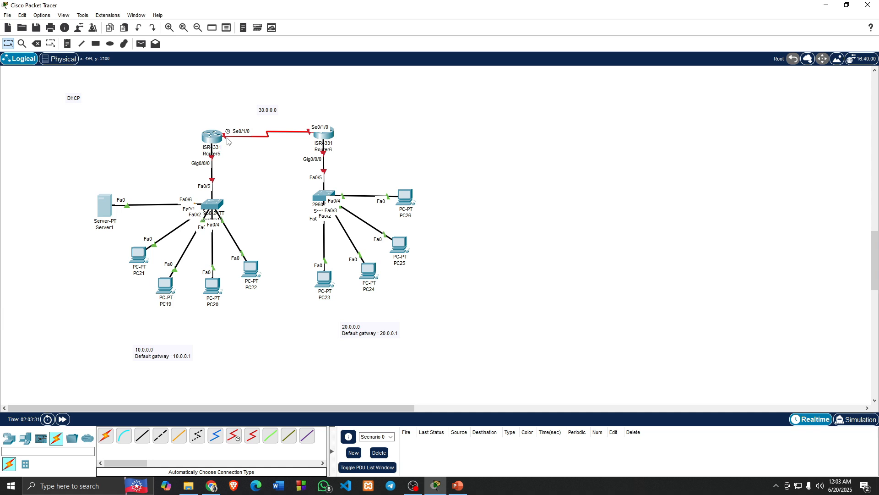
Configure Router5's GigabitEthernet0/0/0 with address 10.0.0.1 and mask 255.0.0.0, and turn the port on.
{"action": "left_click", "coordinate": [215, 145]}
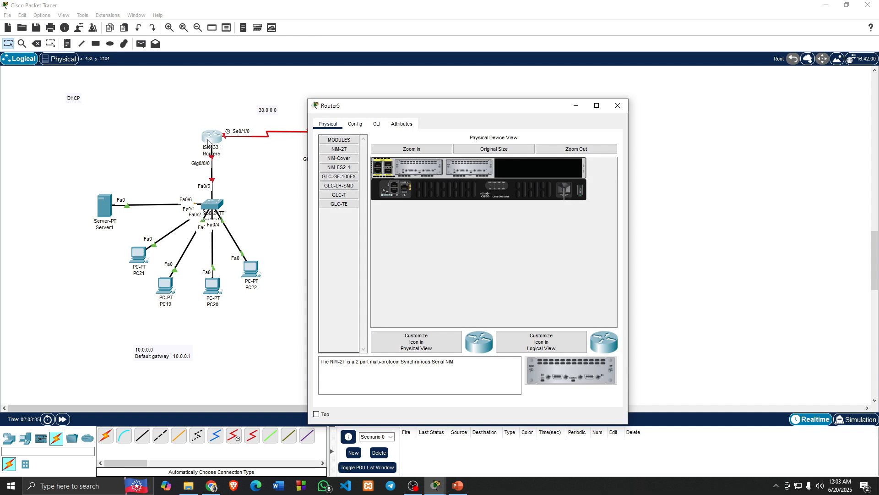
{"action": "left_click_drag", "start_coordinate": [382, 108], "coordinate": [479, 93]}
{"action": "left_click", "coordinate": [452, 110]}
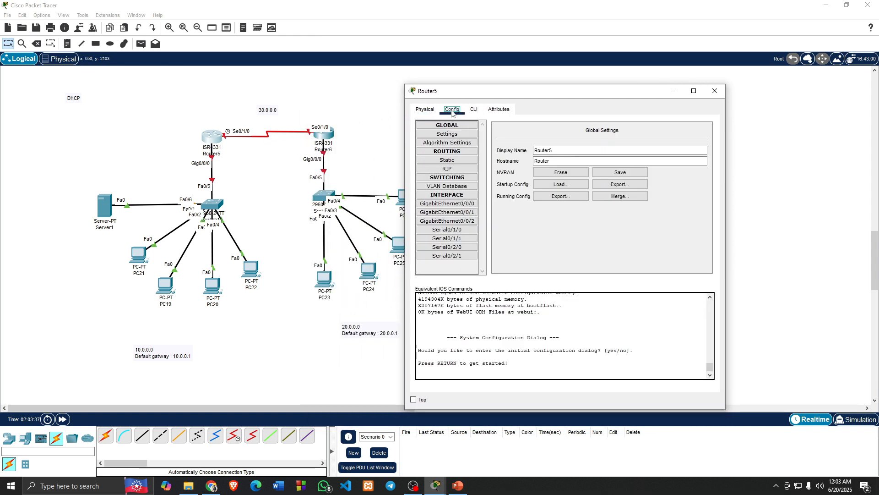
{"action": "left_click", "coordinate": [464, 203]}
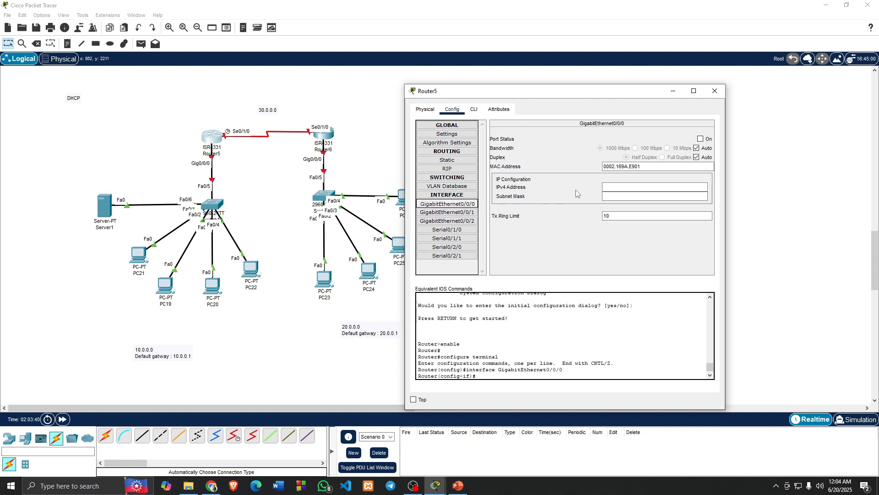
{"action": "left_click", "coordinate": [604, 188]}
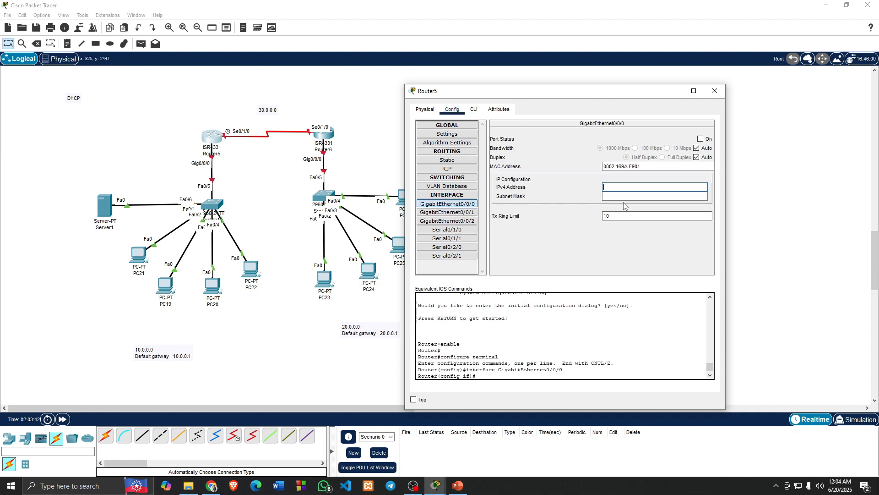
{"action": "type", "text": "10.0.0.1"}
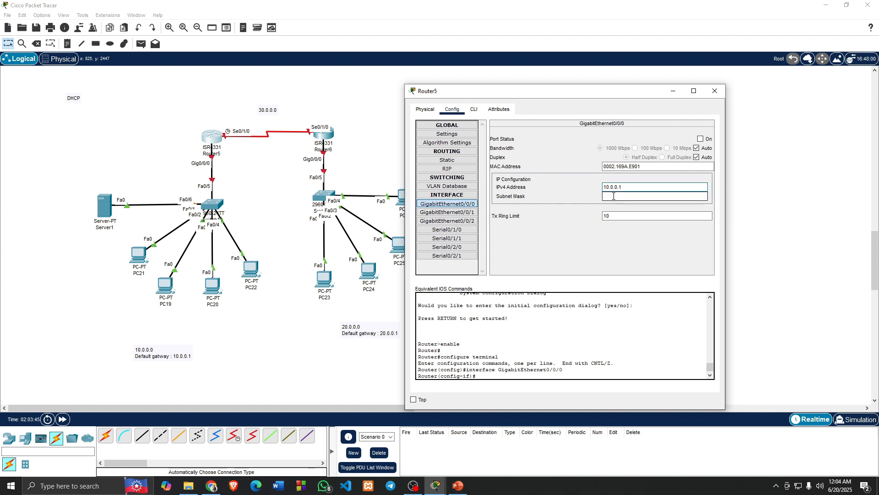
{"action": "left_click", "coordinate": [613, 196]}
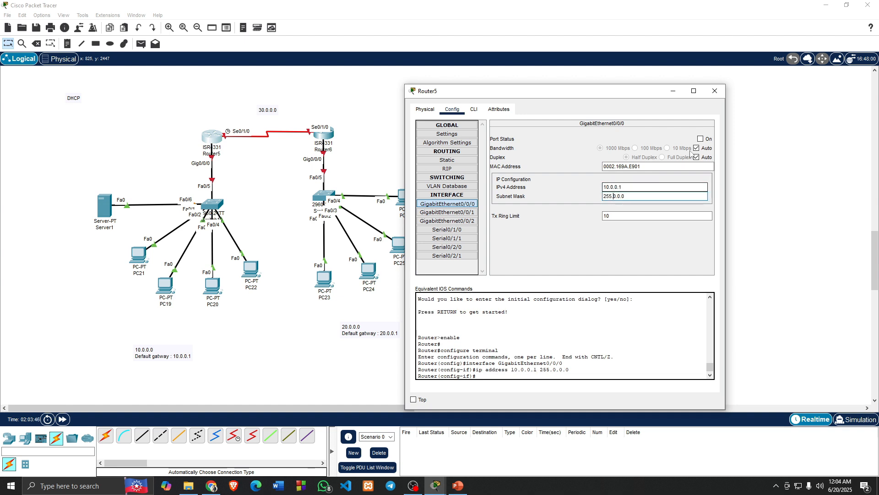
{"action": "left_click", "coordinate": [701, 139]}
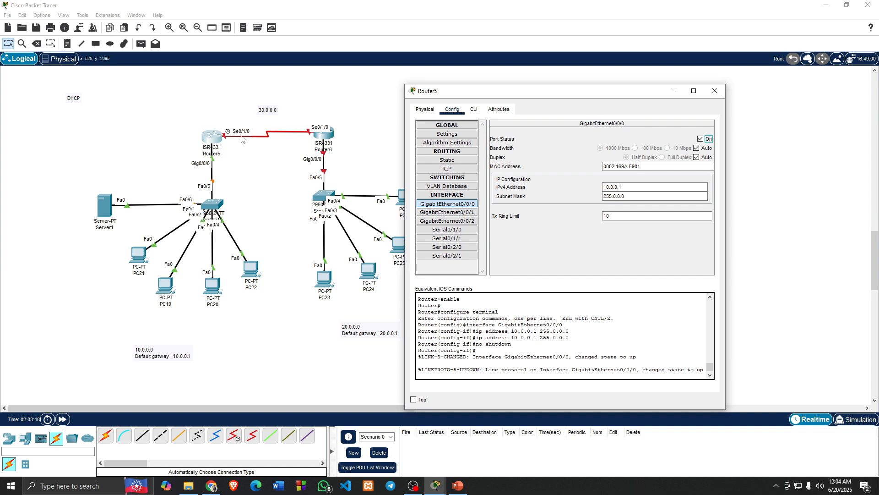
Configure Router5's Serial0/1/0 with address 30.0.0.1 and mask 255.0.0.0, turn the port on, and close the router's settings.
{"action": "left_click", "coordinate": [447, 230]}
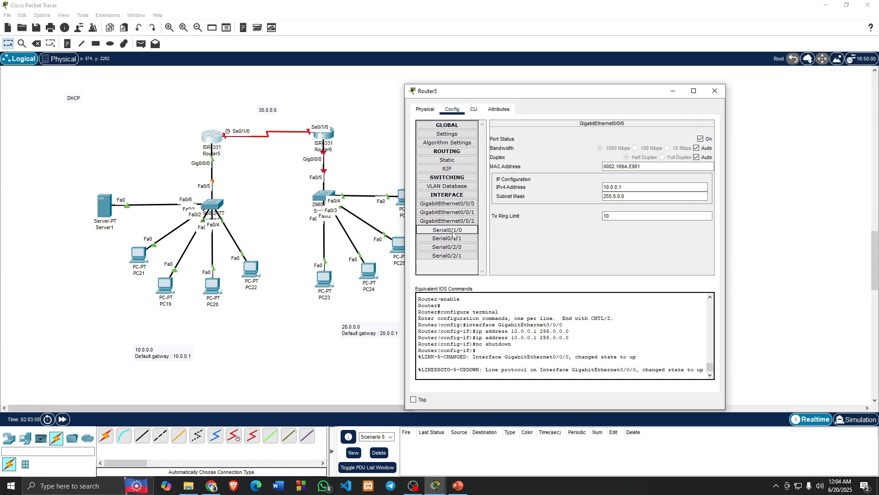
{"action": "left_click", "coordinate": [617, 178]}
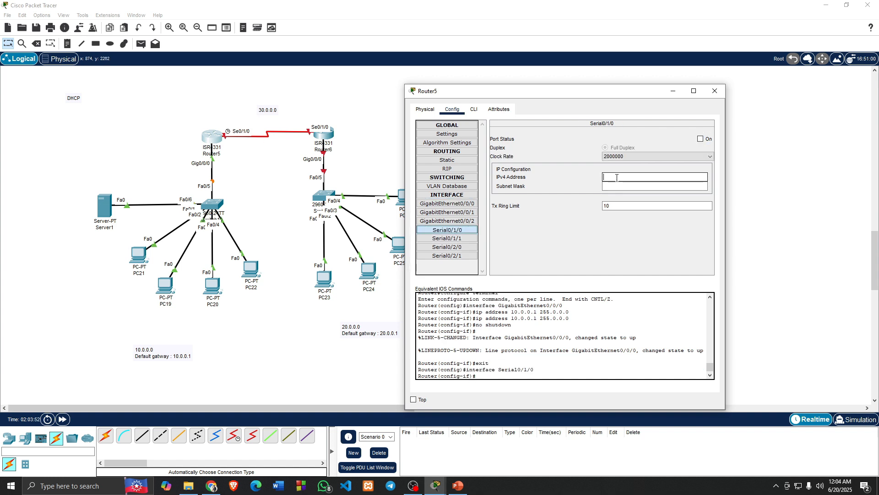
{"action": "type", "text": "30.0.0.1"}
{"action": "left_click", "coordinate": [627, 187]}
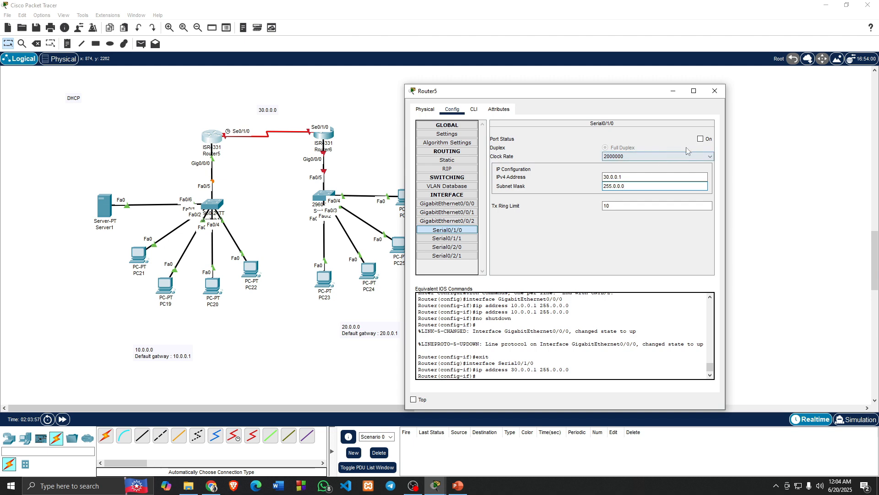
{"action": "left_click", "coordinate": [700, 138]}
{"action": "left_click", "coordinate": [715, 91]}
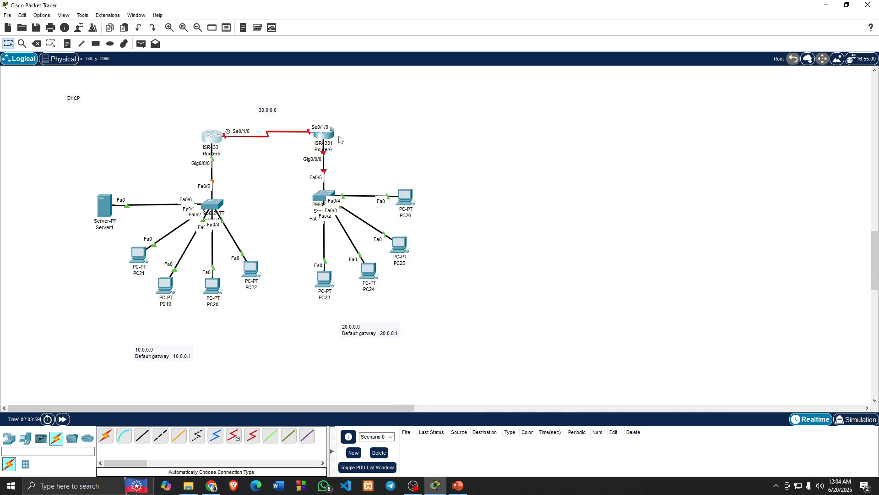
Configure Router6's GigabitEthernet0/0/0 with address 20.0.0.1 and mask 255.0.0.0, and turn the port on.
{"action": "left_click", "coordinate": [324, 134]}
{"action": "left_click_drag", "start_coordinate": [436, 110], "coordinate": [616, 109]}
{"action": "left_click", "coordinate": [535, 122]}
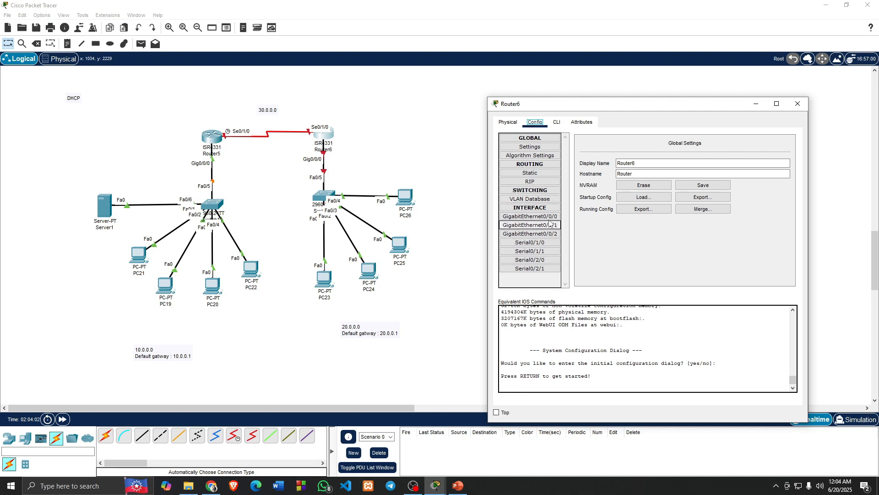
{"action": "left_click", "coordinate": [530, 216]}
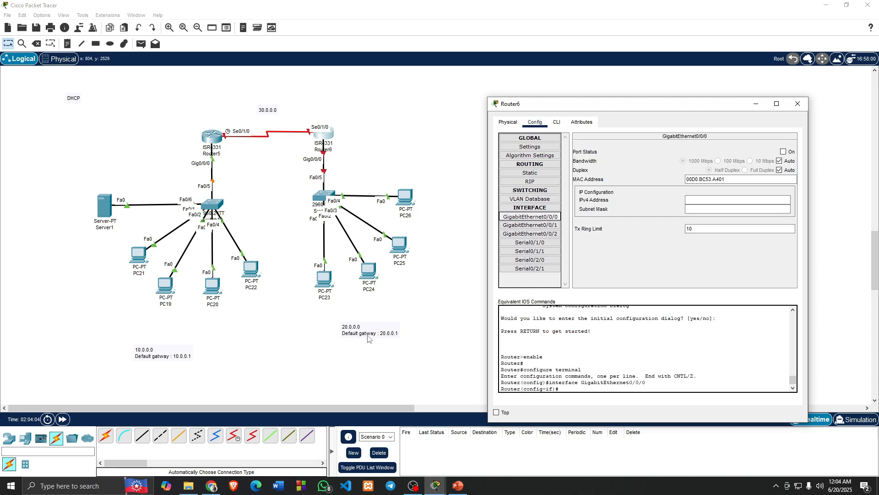
{"action": "left_click", "coordinate": [693, 201]}
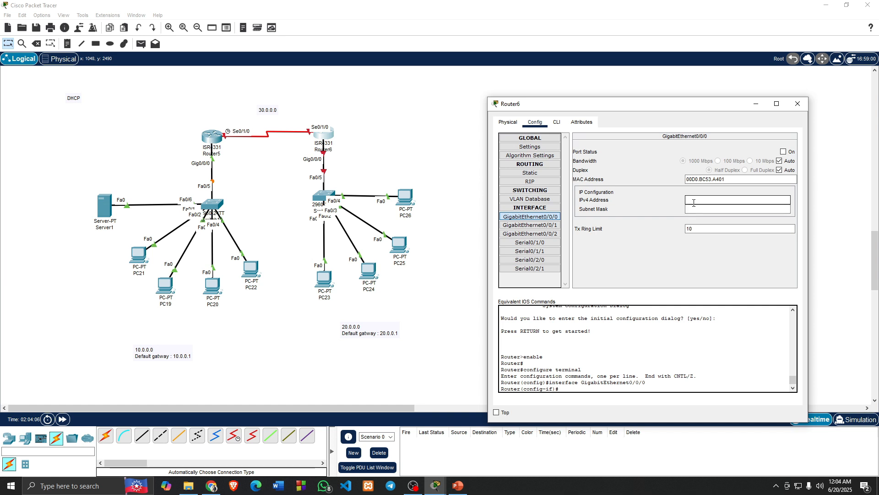
{"action": "type", "text": "20.0.0.1"}
{"action": "left_click", "coordinate": [694, 208]}
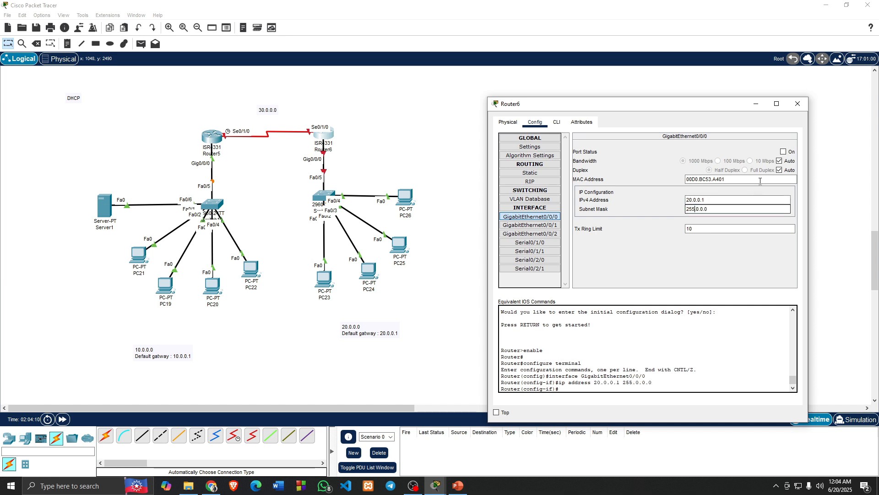
{"action": "left_click", "coordinate": [784, 152]}
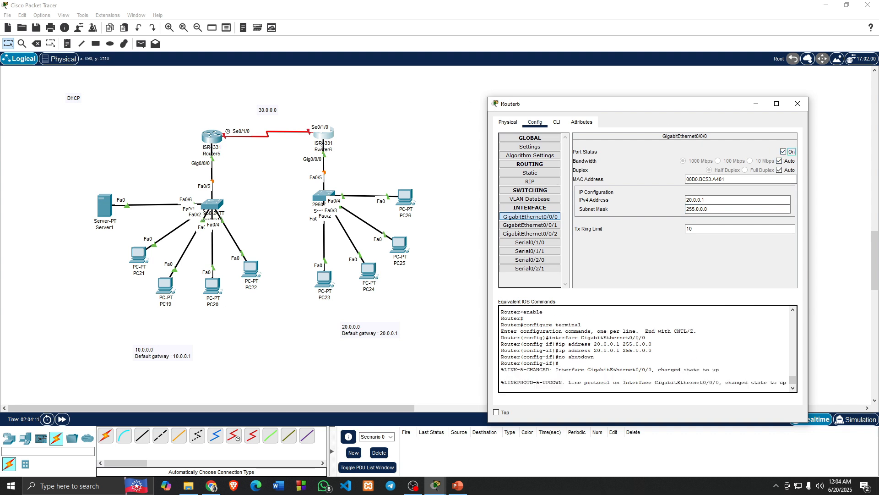
Configure Router6's Serial0/1/0 with address 30.0.0.2 and mask 255.0.0.0, turn the port on, and close the router's settings.
{"action": "left_click", "coordinate": [521, 245]}
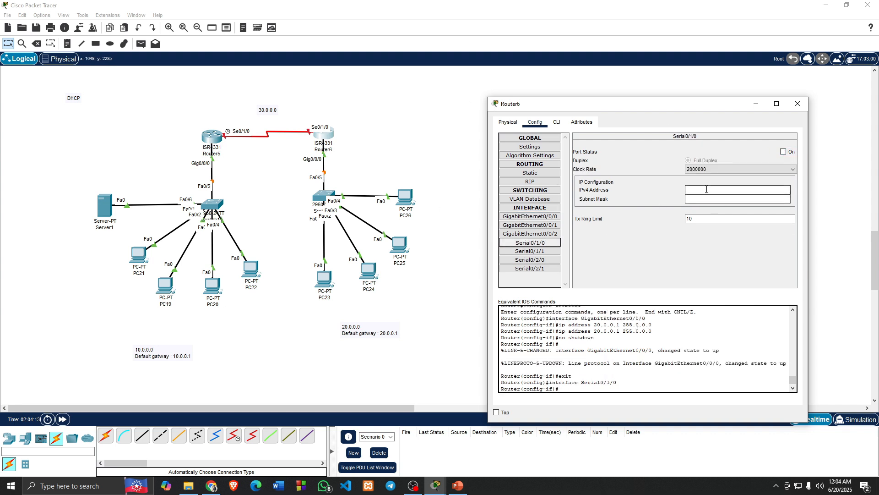
{"action": "left_click", "coordinate": [706, 190]}
{"action": "type", "text": "30.0.0.2"}
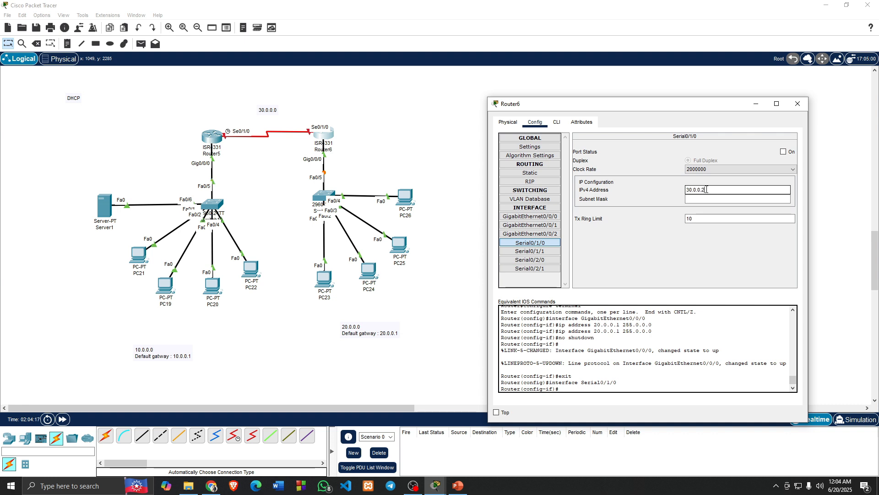
{"action": "key", "text": "Tab"}
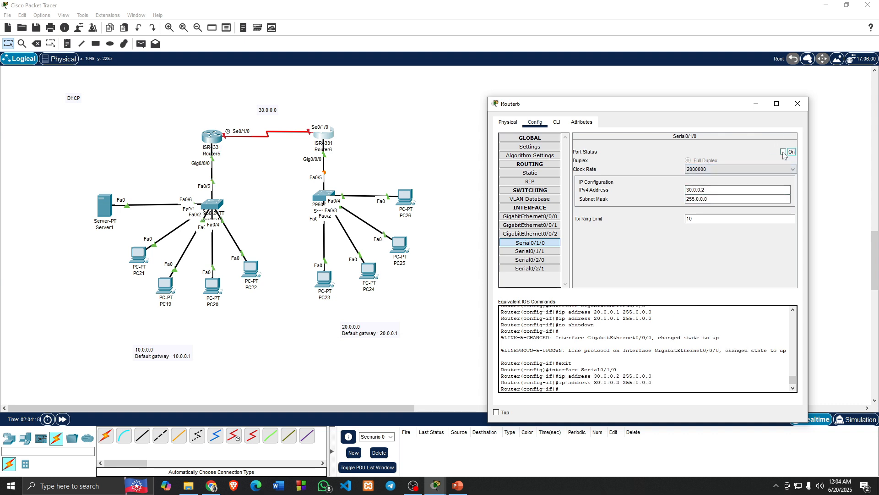
{"action": "left_click", "coordinate": [783, 152]}
{"action": "left_click", "coordinate": [798, 103]}
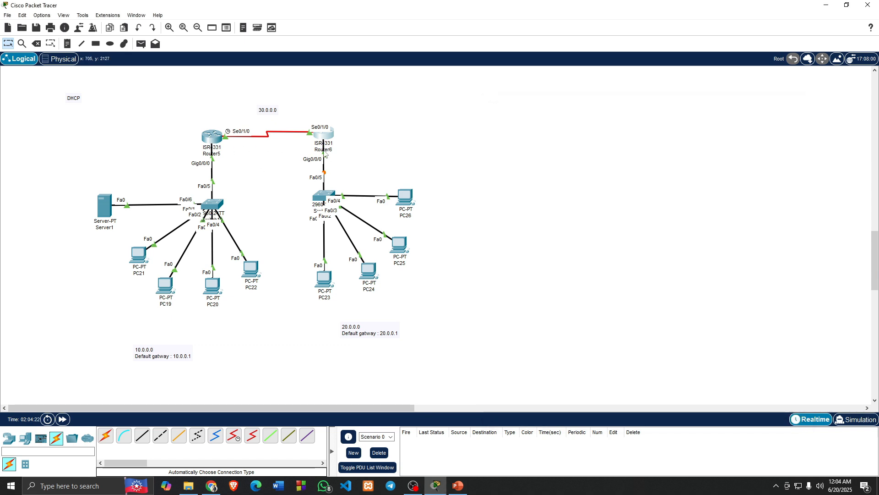
Open Server1's DHCP service settings and set the default gateway of serverPool to 10.0.0.1.
{"action": "mouse_move", "coordinate": [325, 154]}
{"action": "left_click", "coordinate": [105, 213]}
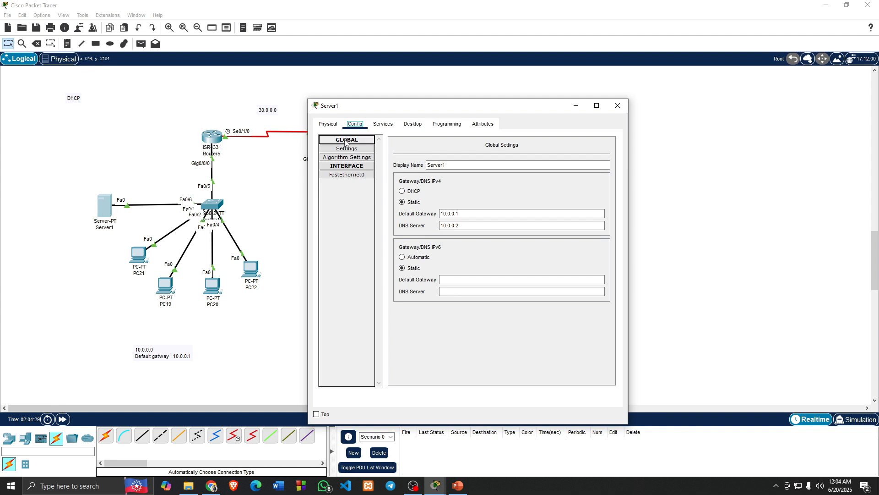
{"action": "left_click", "coordinate": [383, 124]}
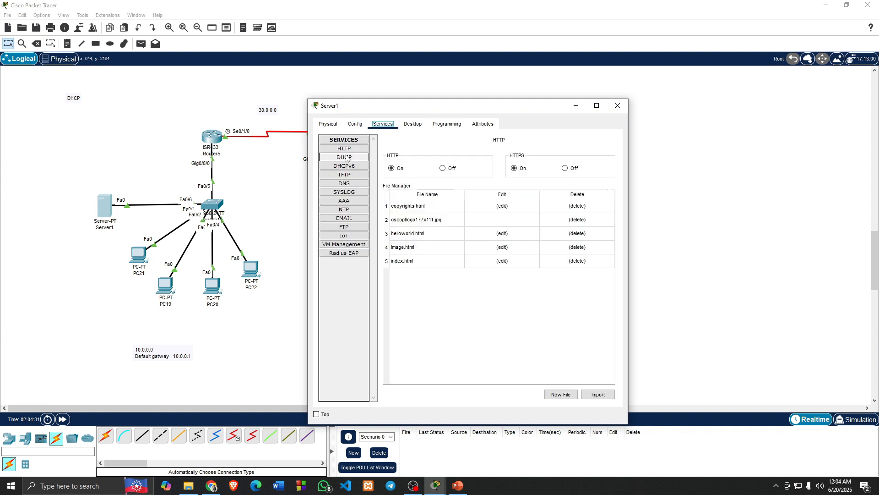
{"action": "left_click", "coordinate": [344, 157]}
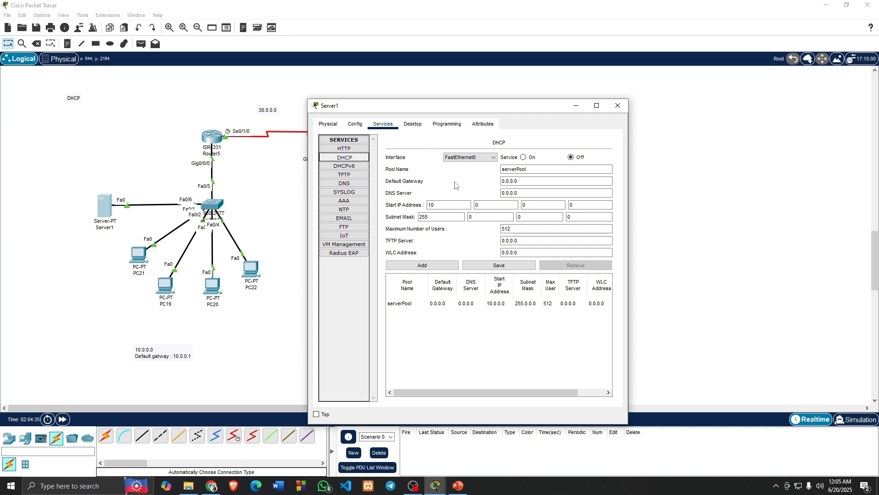
{"action": "left_click", "coordinate": [505, 181]}
{"action": "left_click_drag", "start_coordinate": [502, 108], "coordinate": [622, 107]}
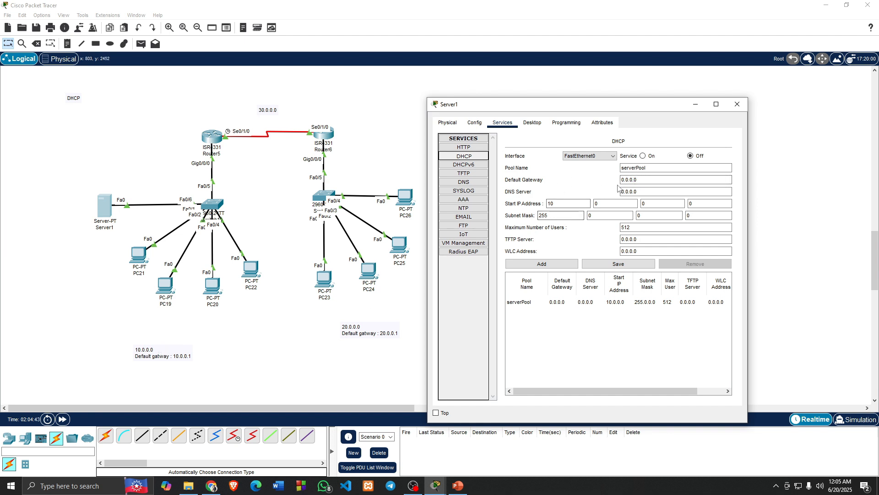
{"action": "left_click_drag", "start_coordinate": [640, 179], "coordinate": [625, 182]}
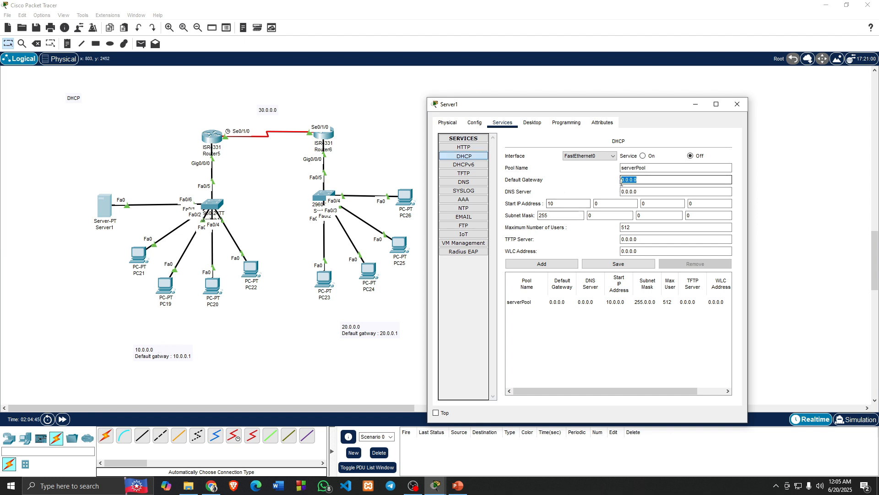
{"action": "type", "text": "1"}
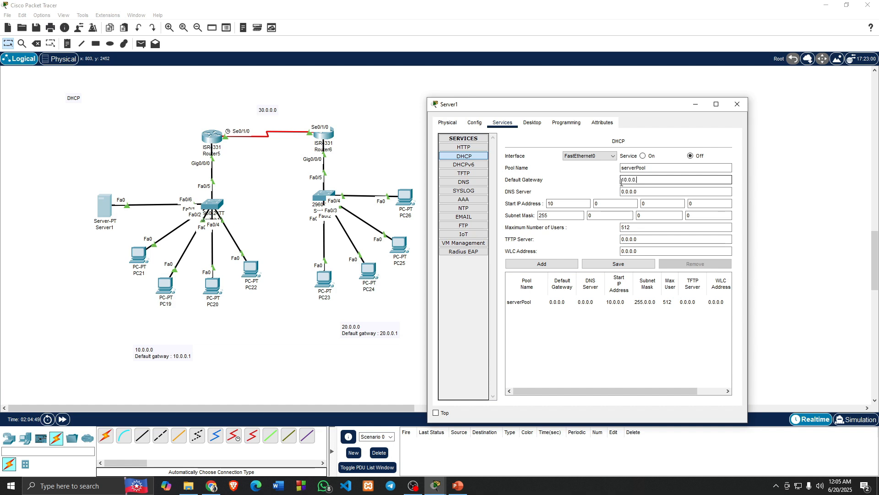
Set serverPool's DNS server to 10.0.0.2 and its start IP address to 10.0.0.5.
{"action": "left_click_drag", "start_coordinate": [639, 191], "coordinate": [622, 193]}
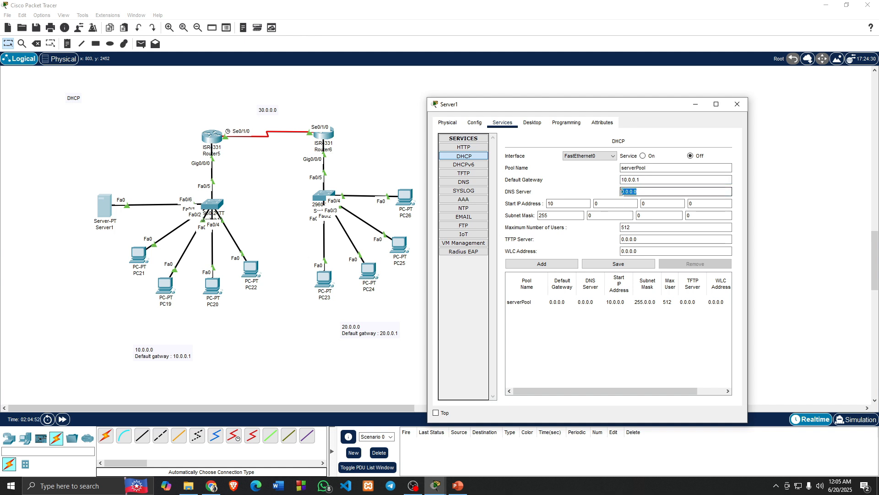
{"action": "left_click", "coordinate": [647, 191]}
{"action": "key", "text": "ctrl+a"}
{"action": "type", "text": "10.0.0.2"}
{"action": "left_click", "coordinate": [508, 202]}
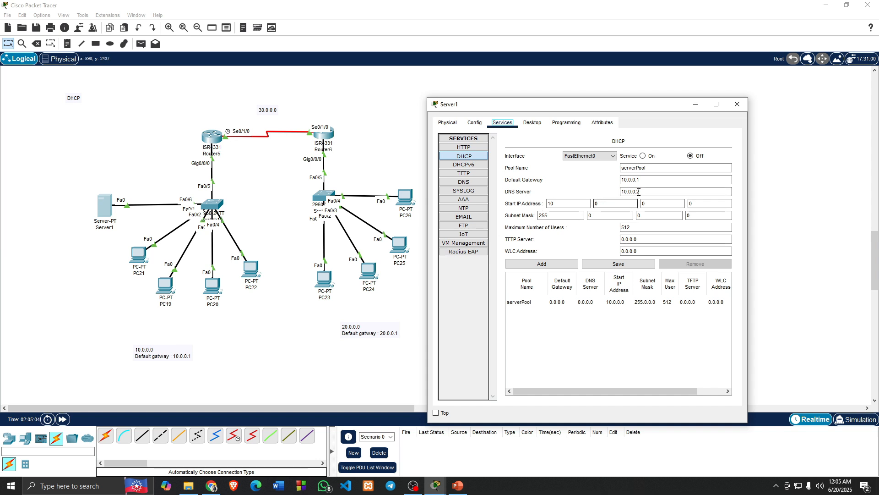
{"action": "left_click", "coordinate": [699, 207]}
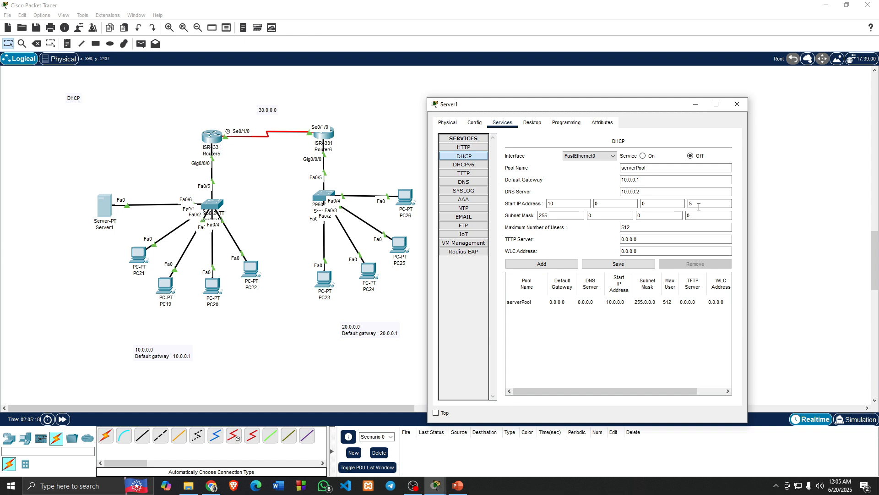
{"action": "type", "text": "5"}
Limit serverPool to 20 users, switch the DHCP service on, and save the pool.
{"action": "left_click_drag", "start_coordinate": [634, 228], "coordinate": [621, 230]}
{"action": "key", "text": "BackSpace"}
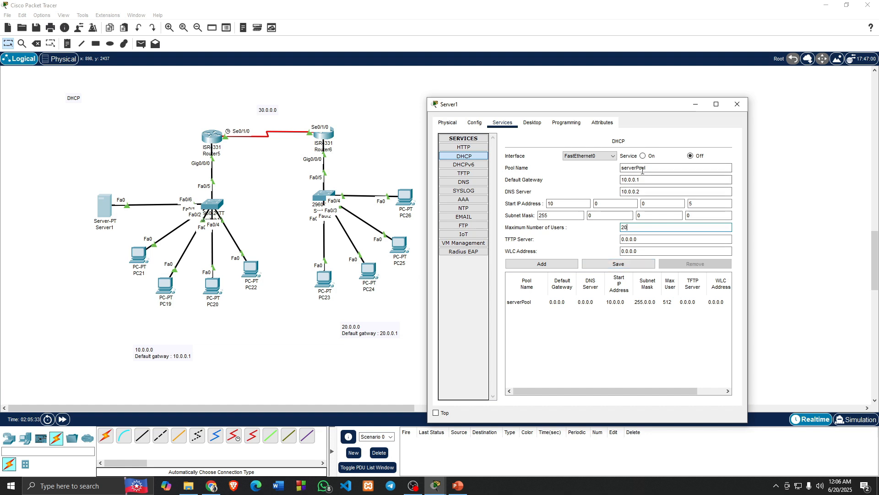
{"action": "left_click", "coordinate": [643, 156]}
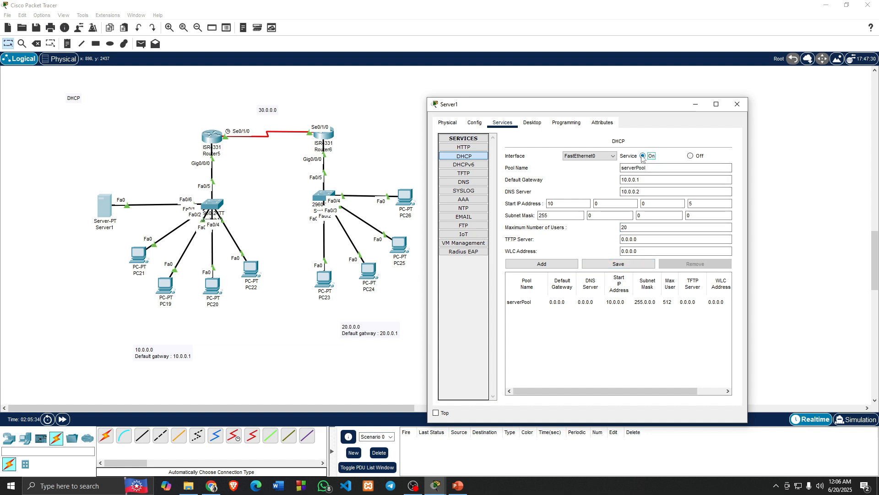
{"action": "left_click", "coordinate": [617, 269]}
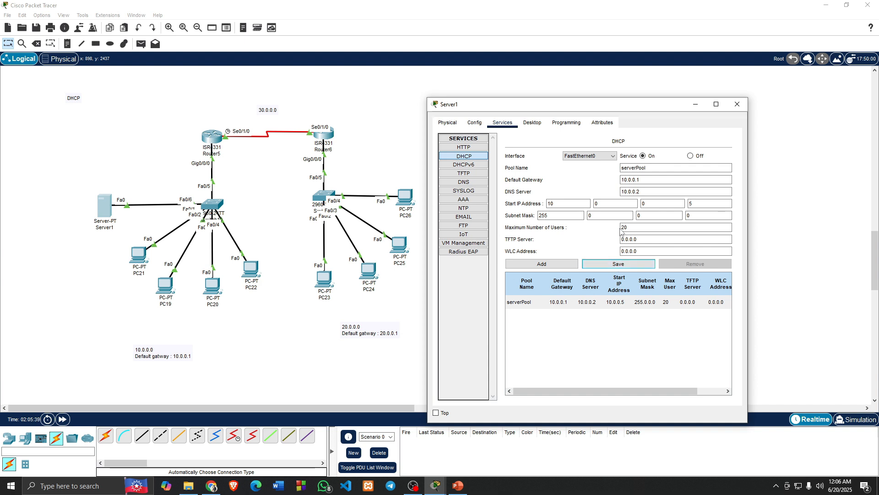
Enter serverPool1 as the name for a second DHCP pool, with default gateway 20.0.0.1.
{"action": "left_click", "coordinate": [655, 170]}
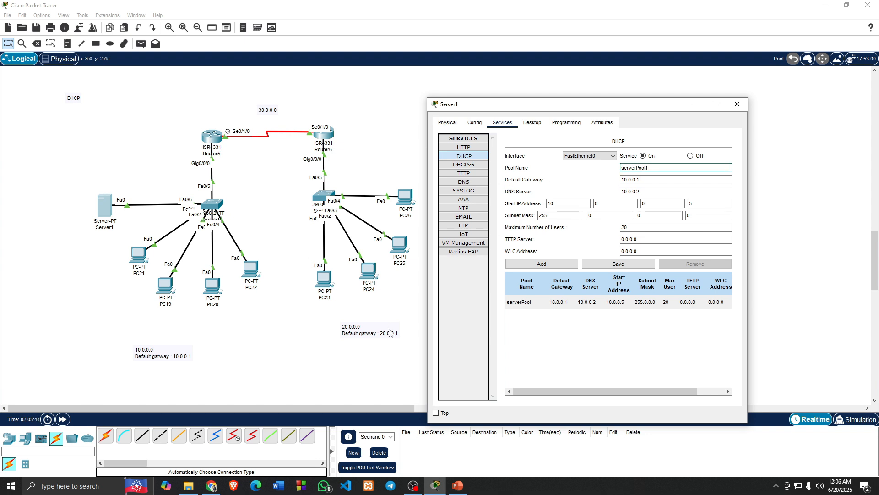
{"action": "double_click", "coordinate": [624, 180]}
{"action": "type", "text": "20"}
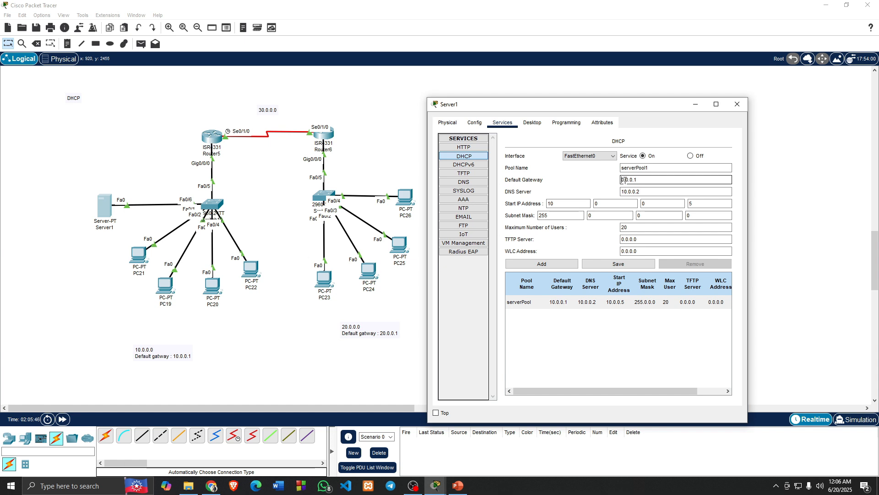
{"action": "left_click", "coordinate": [623, 193]}
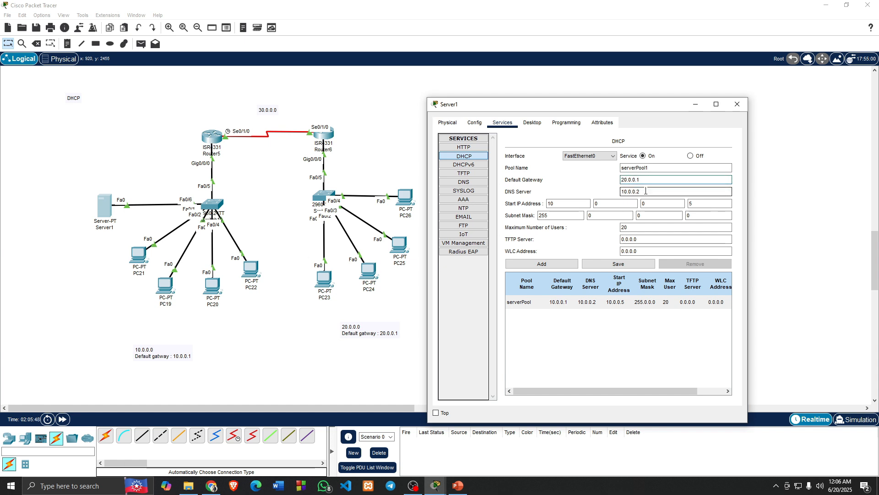
Give serverPool1 start address 20.0.0.10 and a maximum of 10 users, add and save the pool, and close the server's settings.
{"action": "left_click", "coordinate": [551, 205]}
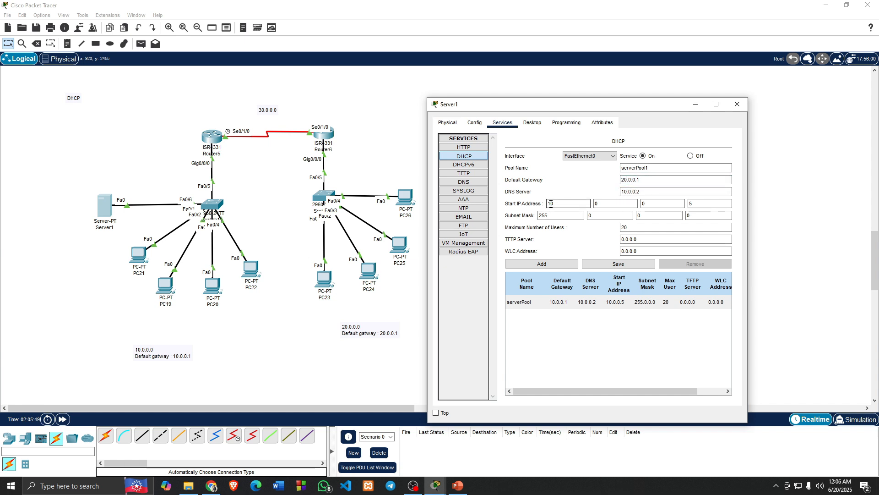
{"action": "double_click", "coordinate": [551, 204]}
{"action": "type", "text": "20"}
{"action": "left_click", "coordinate": [692, 204]}
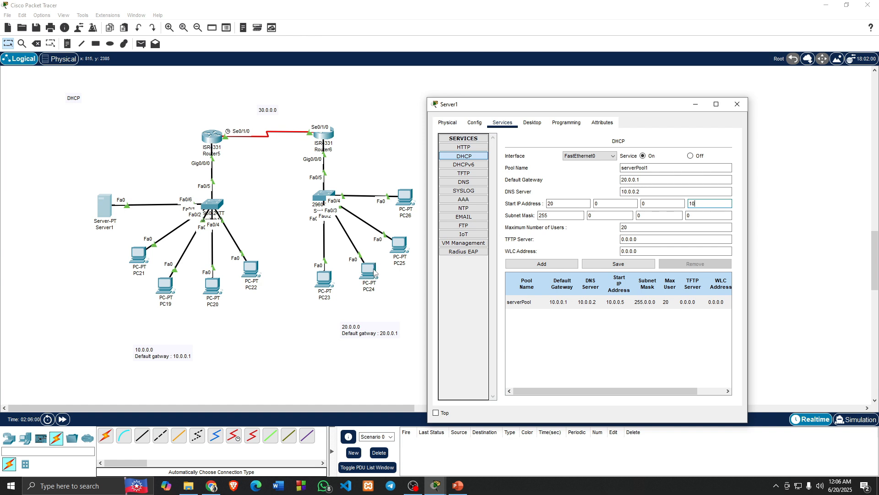
{"action": "double_click", "coordinate": [624, 227]}
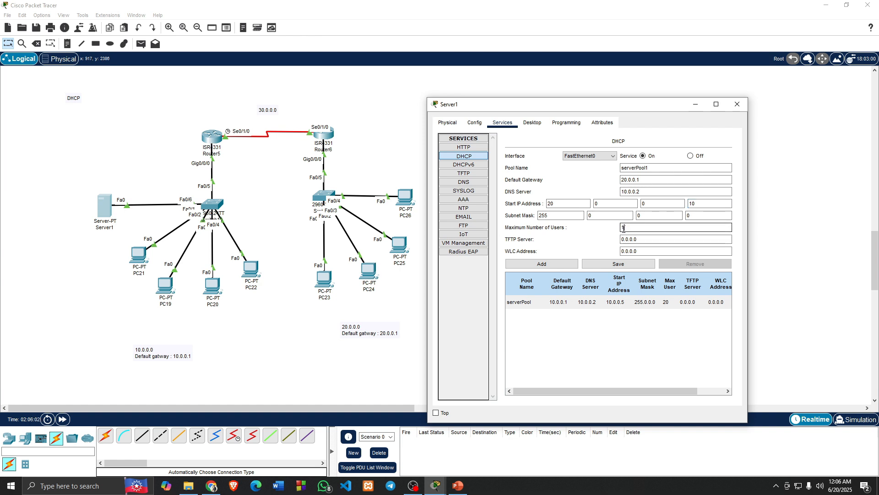
{"action": "left_click", "coordinate": [567, 264]}
{"action": "left_click", "coordinate": [619, 264]}
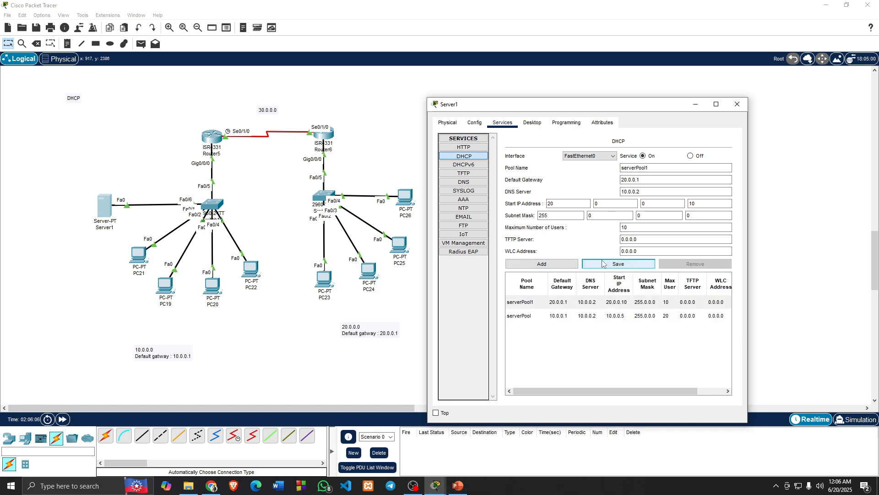
{"action": "left_click", "coordinate": [737, 104]}
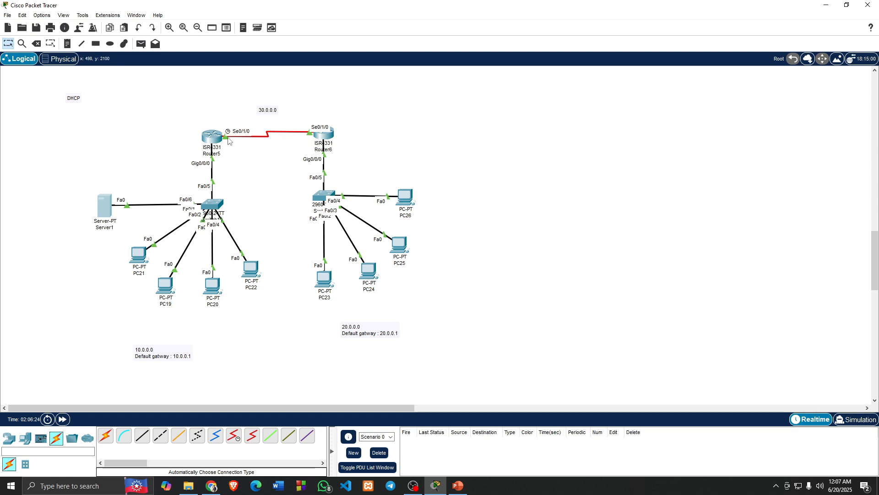
Open Router5's RIP routing configuration and add network 10.0.0.0.
{"action": "left_click", "coordinate": [212, 136]}
{"action": "left_click_drag", "start_coordinate": [381, 107], "coordinate": [541, 96]}
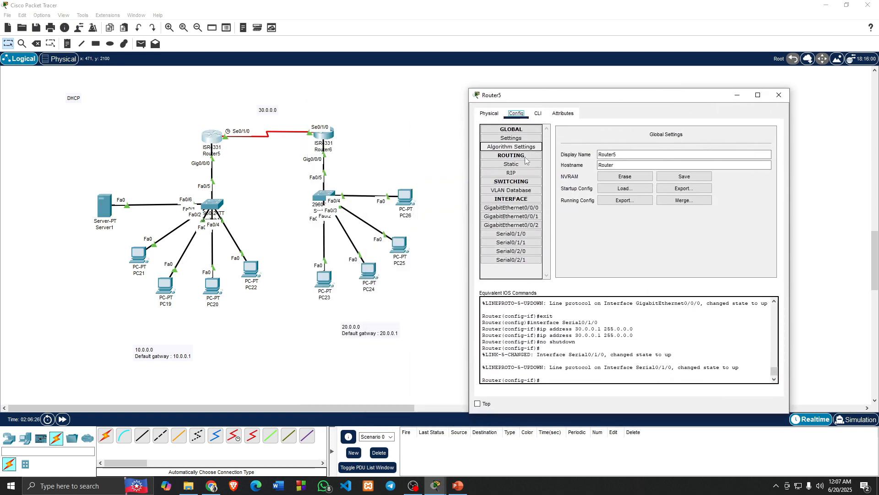
{"action": "left_click", "coordinate": [512, 173]}
{"action": "left_click", "coordinate": [707, 141]}
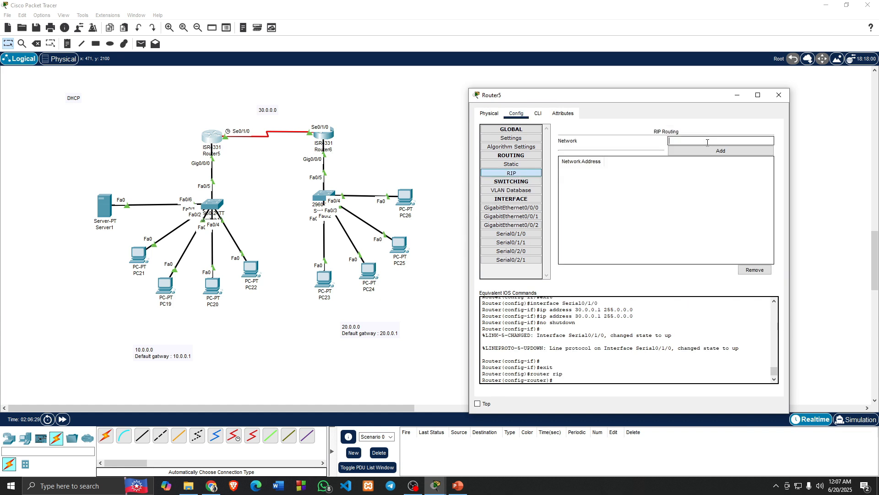
{"action": "type", "text": "10.0.0.0"}
{"action": "key", "text": "Tab"}
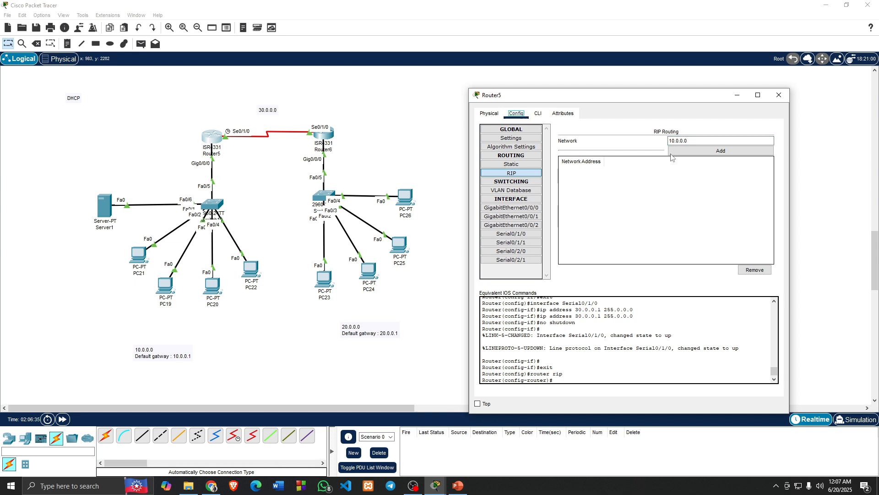
{"action": "left_click", "coordinate": [673, 151]}
Add network 30.0.0.0 to Router5's RIP routing and close the router's settings.
{"action": "left_click", "coordinate": [680, 142]}
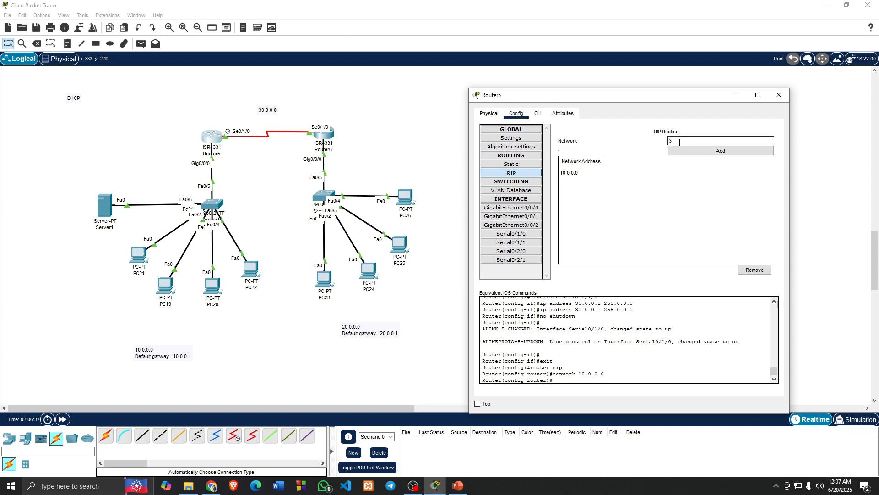
{"action": "type", "text": "30.0.0.0"}
{"action": "left_click", "coordinate": [719, 151]}
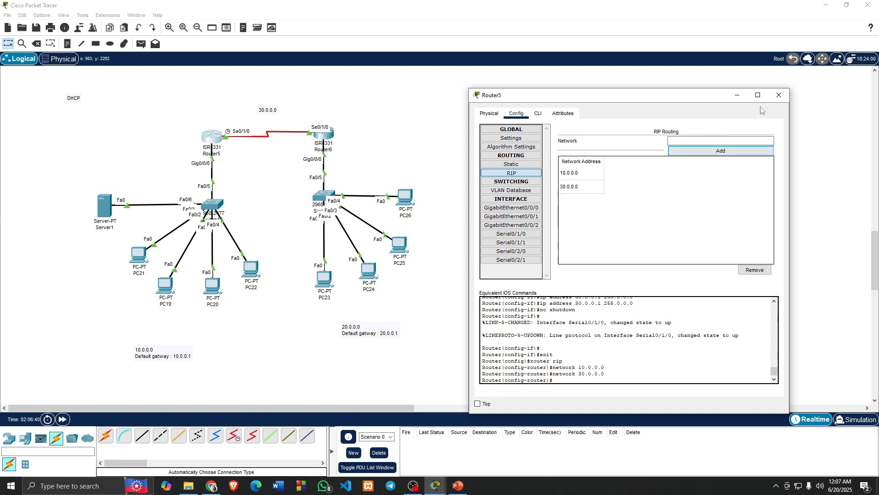
{"action": "left_click", "coordinate": [779, 95]}
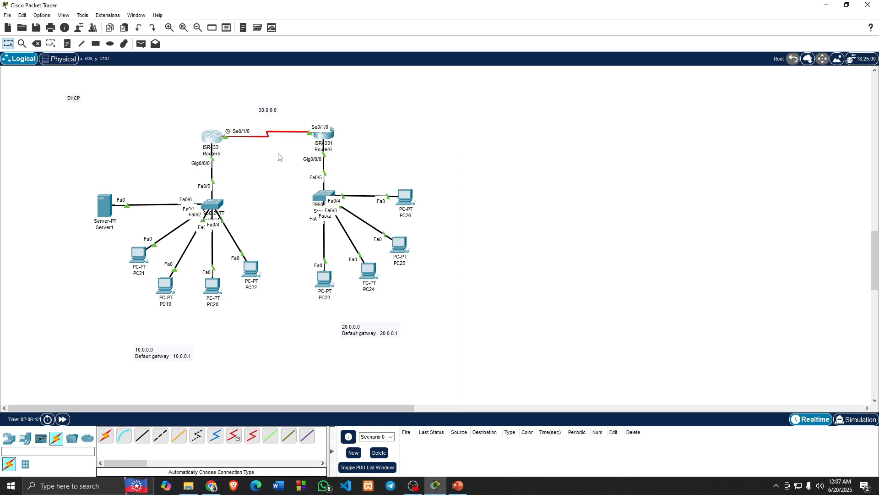
Open Router6's RIP routing configuration and add network 20.0.0.0.
{"action": "left_click", "coordinate": [330, 136]}
{"action": "left_click_drag", "start_coordinate": [566, 106], "coordinate": [718, 108]}
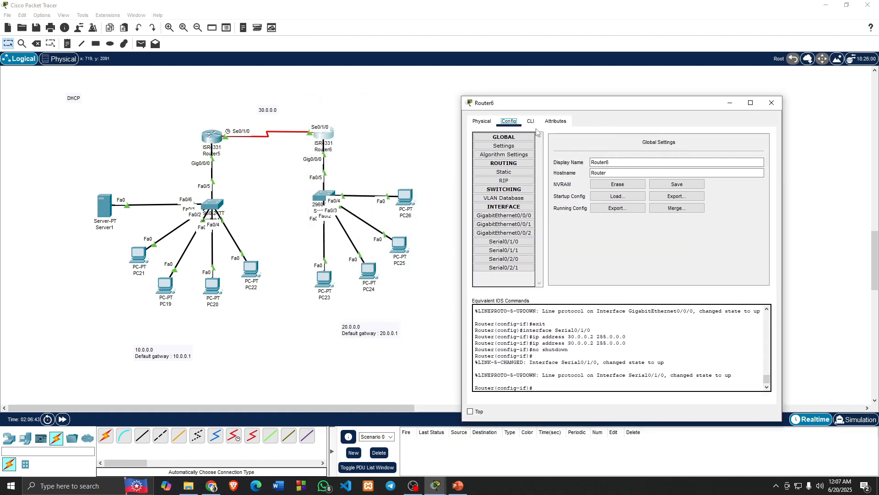
{"action": "left_click", "coordinate": [504, 180]}
{"action": "left_click", "coordinate": [677, 149]}
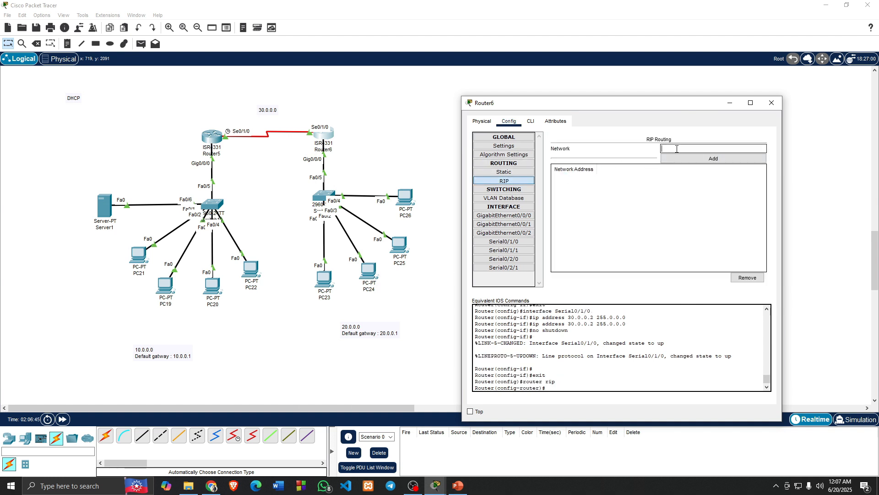
{"action": "type", "text": "20.0.0.0"}
{"action": "key", "text": "Return"}
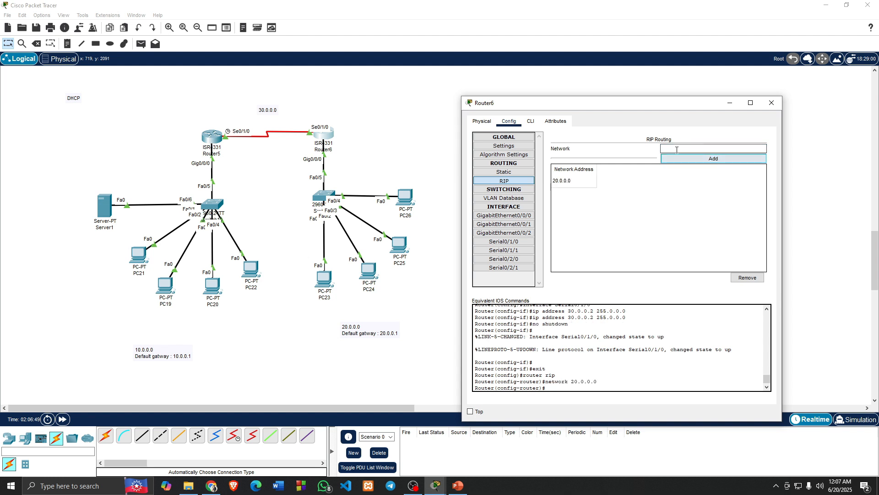
Add network 30.0.0.0 to Router6's RIP routing and close the router's settings.
{"action": "type", "text": "30..0.0"}
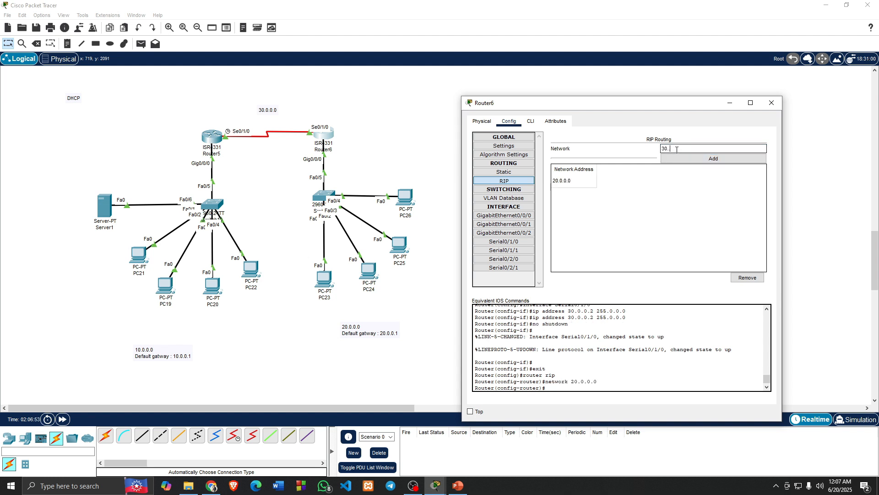
{"action": "key", "text": "BackSpace"}
{"action": "key", "text": "BackSpace"}
{"action": "key", "text": "BackSpace"}
{"action": "key", "text": "BackSpace"}
{"action": "type", "text": "0.0.0"}
{"action": "left_click", "coordinate": [679, 158]}
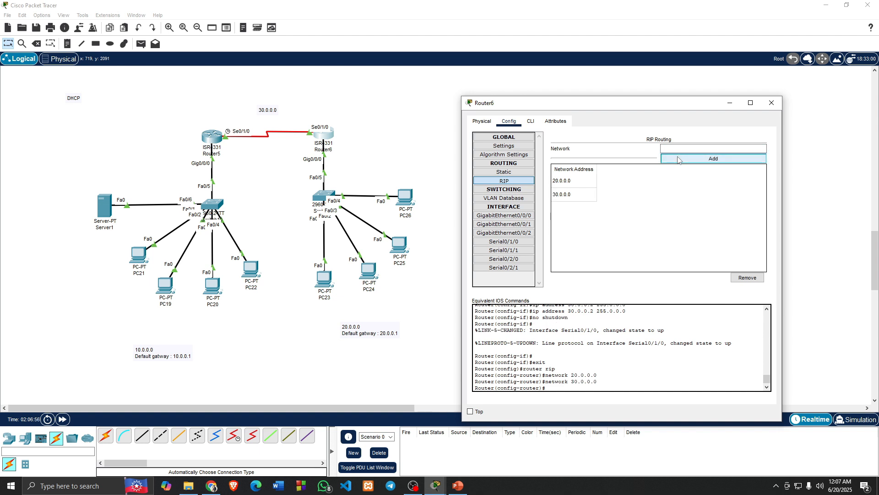
{"action": "left_click", "coordinate": [772, 102]}
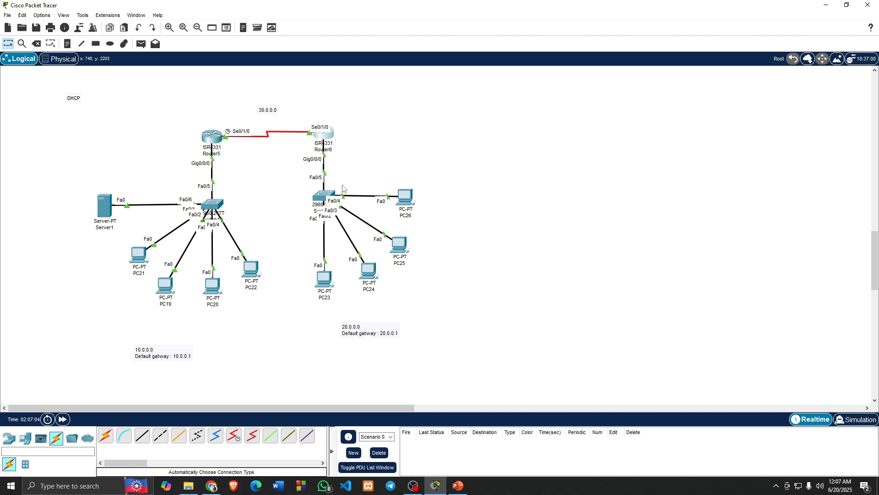
Shift Server1 slightly away from its switch, and exit Router5's RIP and global configuration modes to the privileged prompt in its command line.
{"action": "left_click_drag", "start_coordinate": [108, 212], "coordinate": [100, 213]}
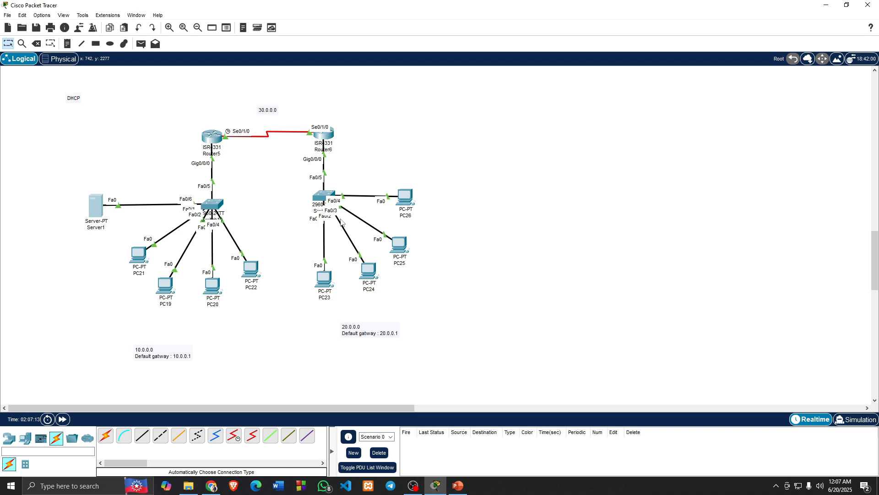
{"action": "left_click", "coordinate": [209, 139]}
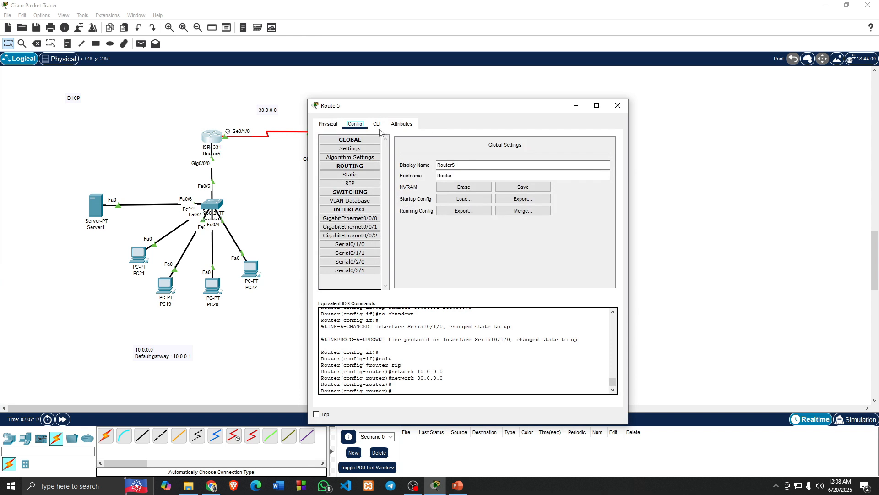
{"action": "left_click", "coordinate": [377, 126]}
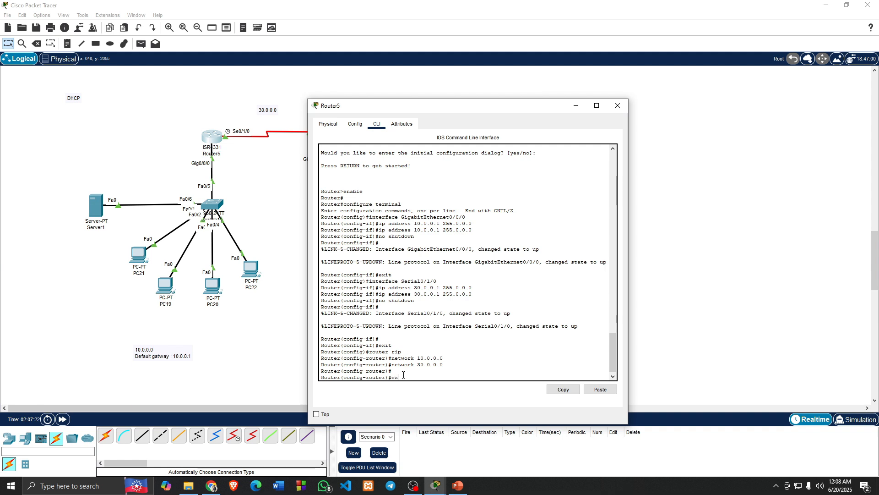
{"action": "type", "text": "exit"}
{"action": "key", "text": "Return"}
{"action": "type", "text": "e"}
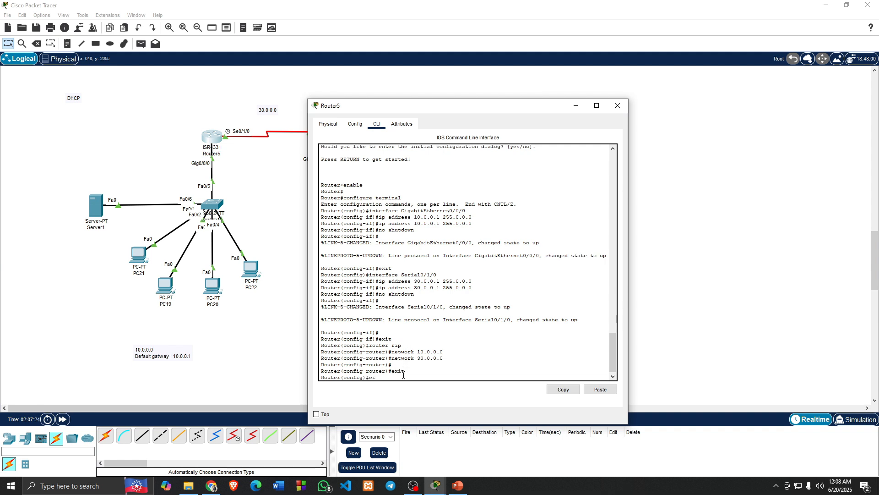
{"action": "type", "text": "xit"}
{"action": "key", "text": "Return"}
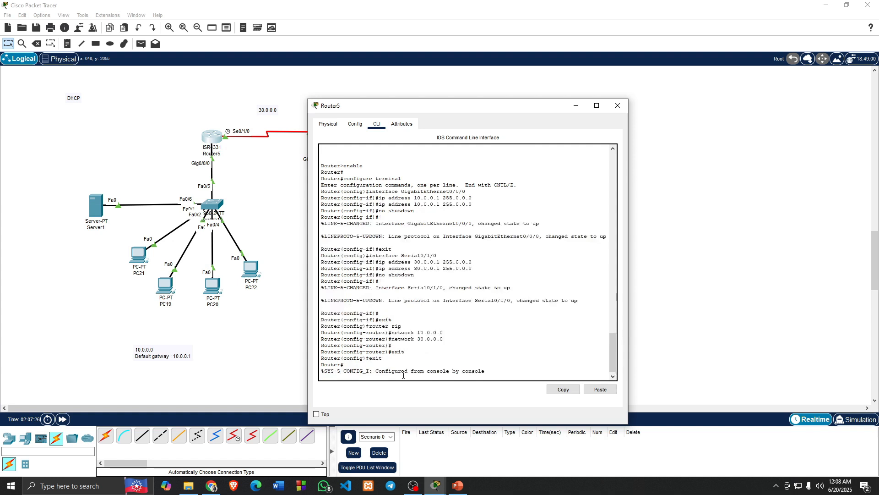
{"action": "key", "text": "Return"}
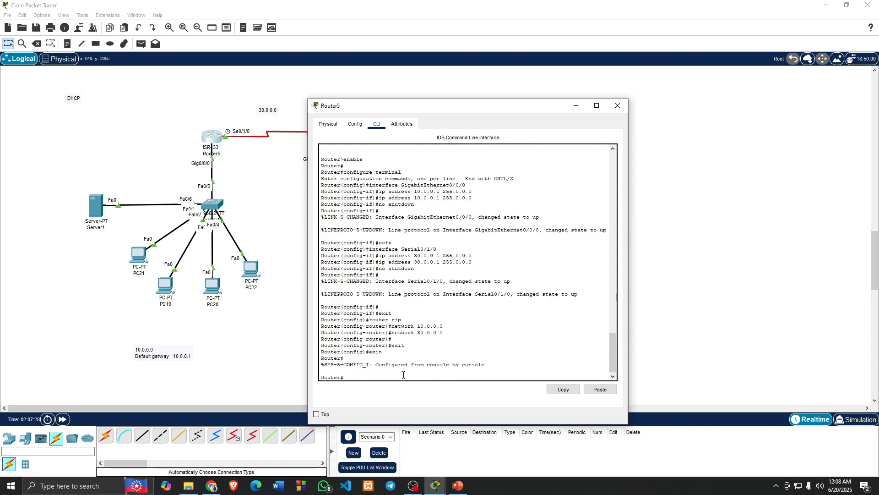
Run enable and config terminal on Router5, and enter interface configuration for Gig0/0/0.
{"action": "type", "text": "enable"}
{"action": "key", "text": "Return"}
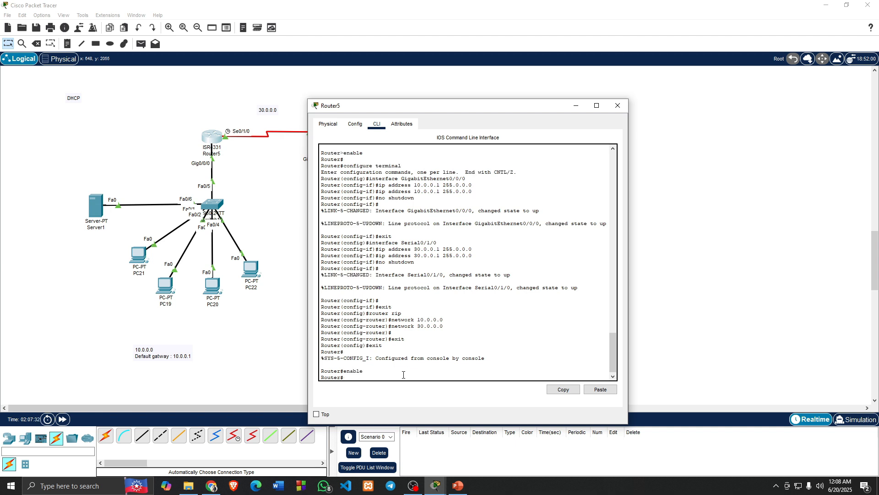
{"action": "type", "text": "config terminal"}
{"action": "key", "text": "Return"}
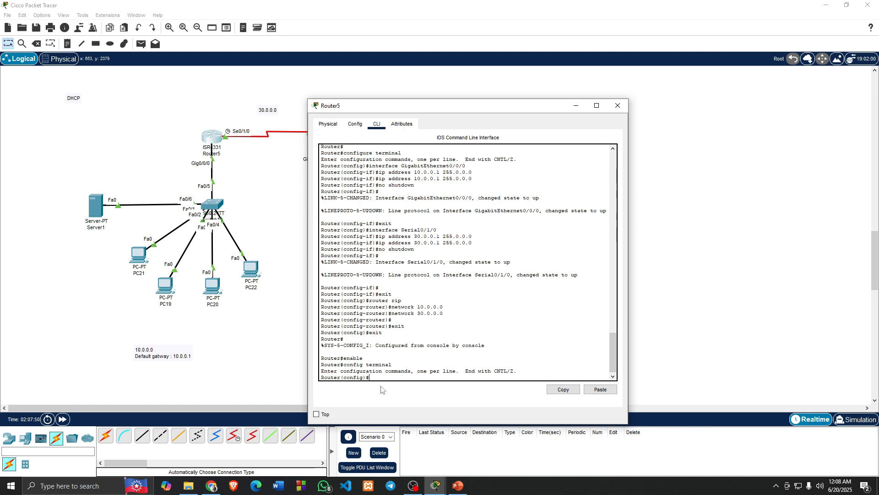
{"action": "type", "text": "Gig0/0/0"}
{"action": "key", "text": "Return"}
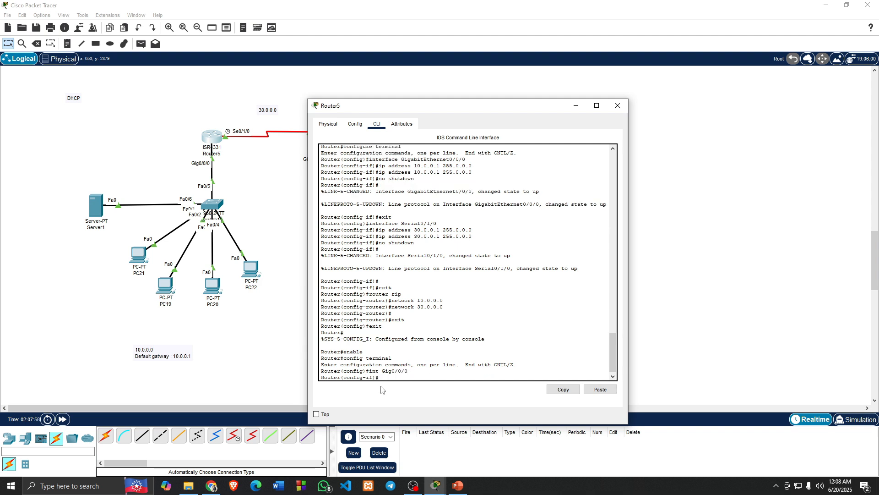
{"action": "type", "text": "i"}
Minimize Router5's window and check the IPv4 address on Server1's FastEthernet0 interface.
{"action": "left_click", "coordinate": [576, 105]}
{"action": "left_click", "coordinate": [105, 206]}
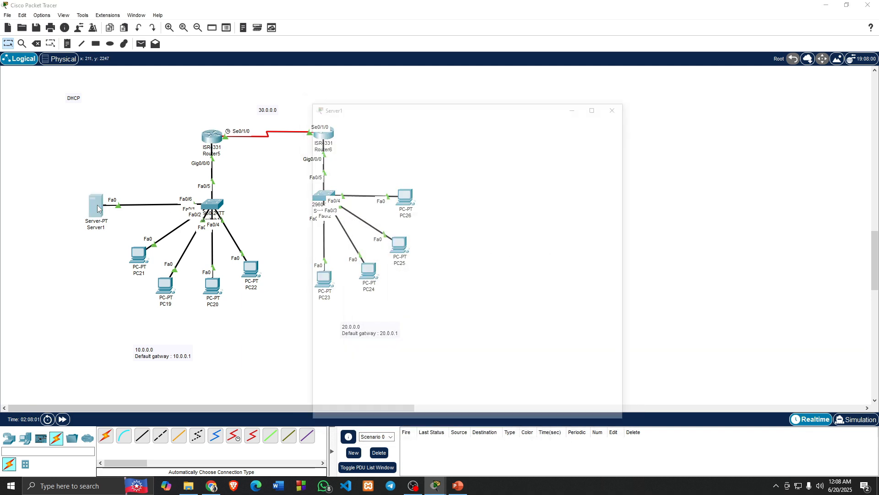
{"action": "left_click", "coordinate": [354, 126]}
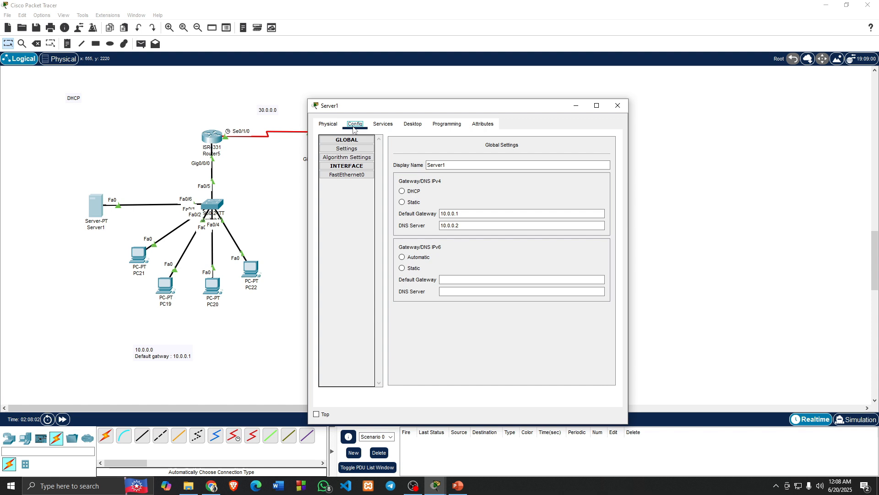
{"action": "left_click", "coordinate": [346, 175]}
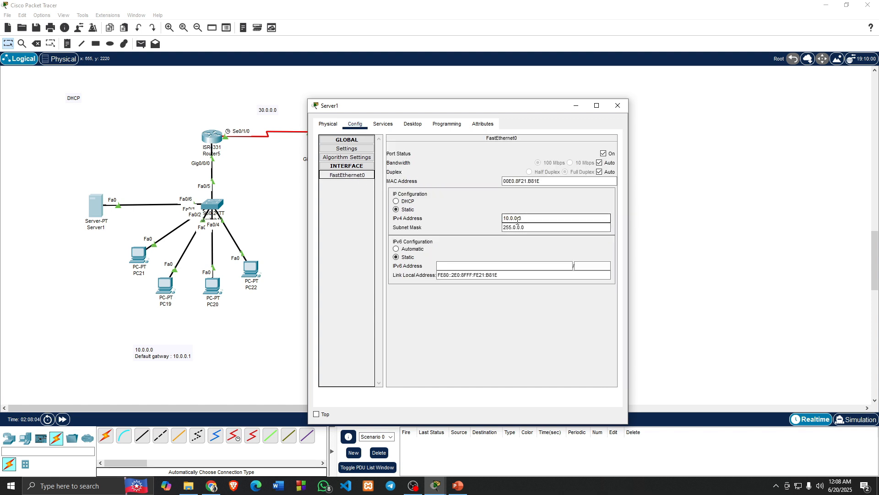
{"action": "left_click", "coordinate": [618, 105]}
Set ip helper-address 10.0.0.3 on Router5's Gig0/0/0, exit configuration mode and close the router's window.
{"action": "mouse_move", "coordinate": [435, 488]}
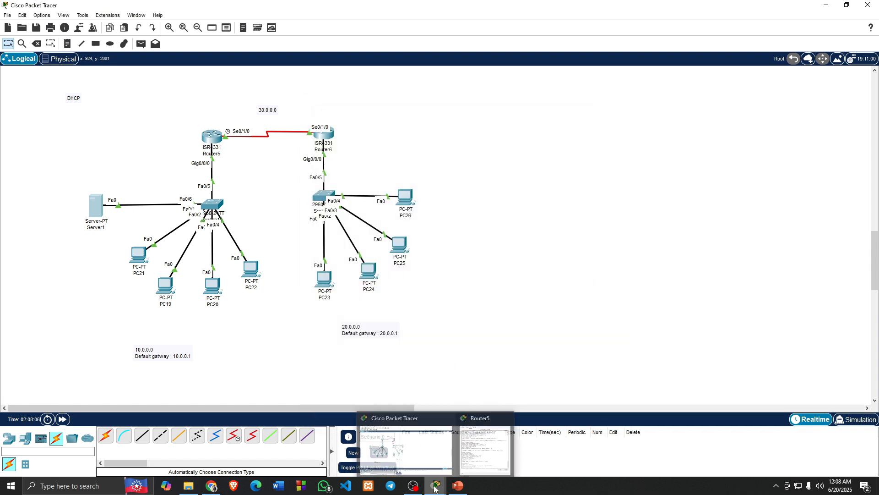
{"action": "left_click", "coordinate": [482, 447]}
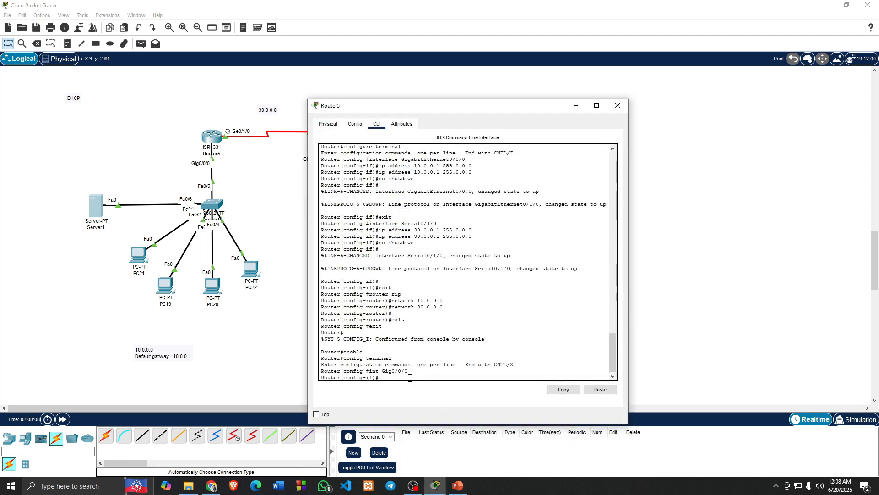
{"action": "type", "text": "lper-address 10.0.0.3"}
{"action": "key", "text": "Return"}
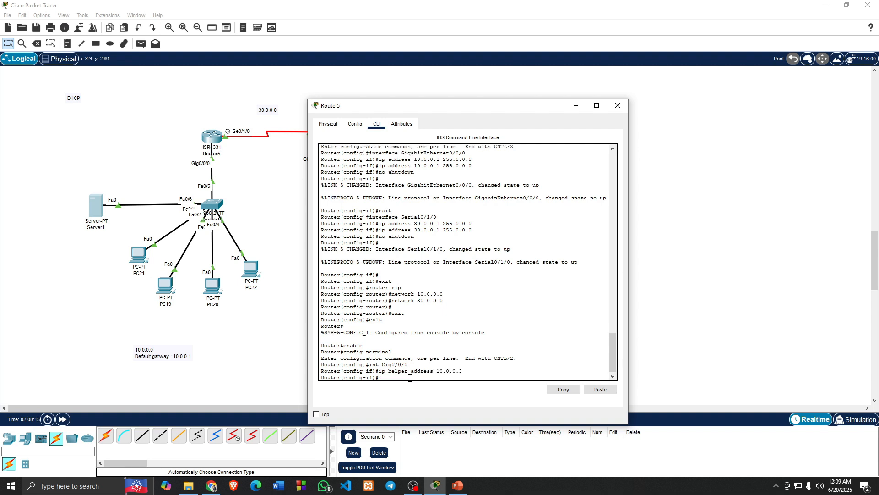
{"action": "type", "text": "exit"}
{"action": "key", "text": "Return"}
{"action": "type", "text": "exit"}
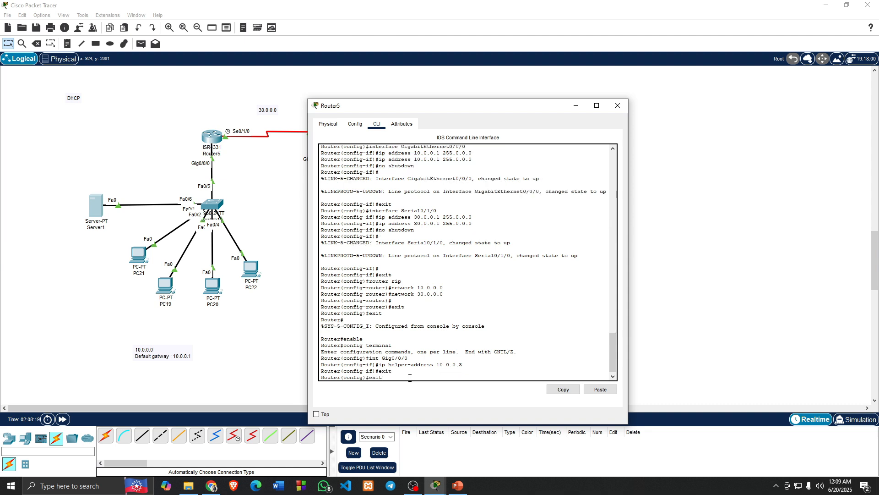
{"action": "key", "text": "Return"}
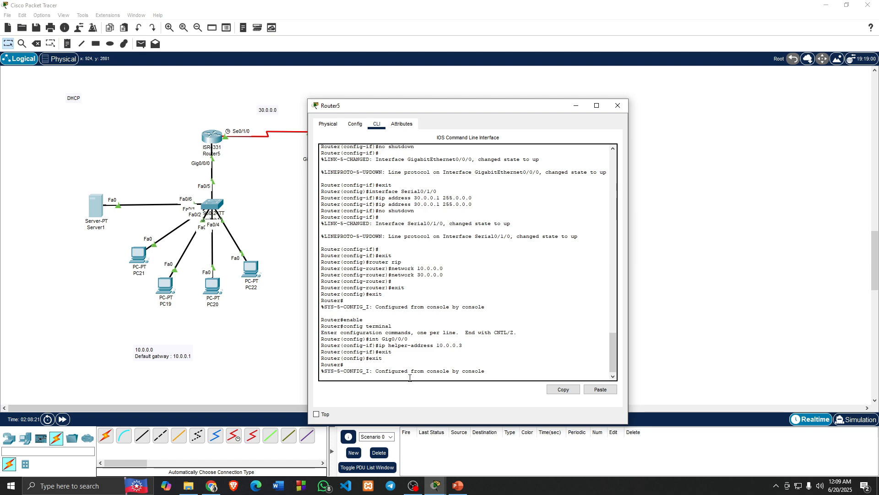
{"action": "left_click", "coordinate": [617, 106]}
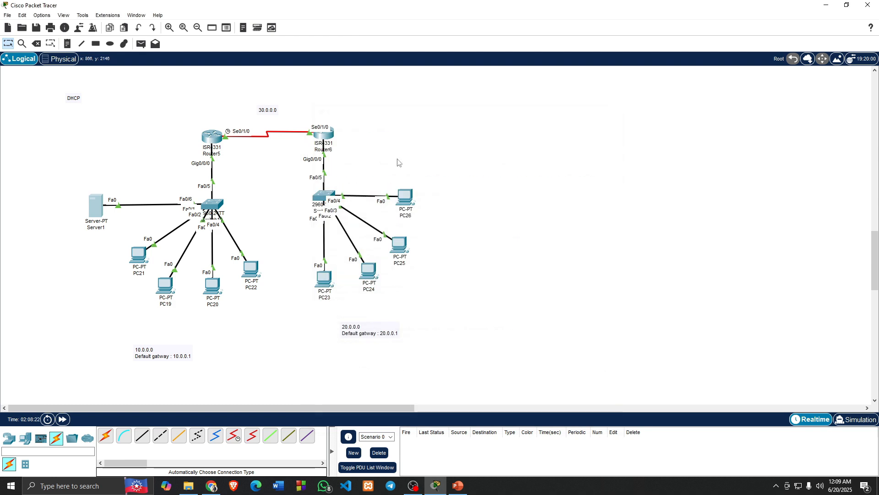
Open Router6's command line and exit its RIP and global configuration modes to the privileged prompt.
{"action": "left_click", "coordinate": [334, 137]}
{"action": "left_click", "coordinate": [376, 124]}
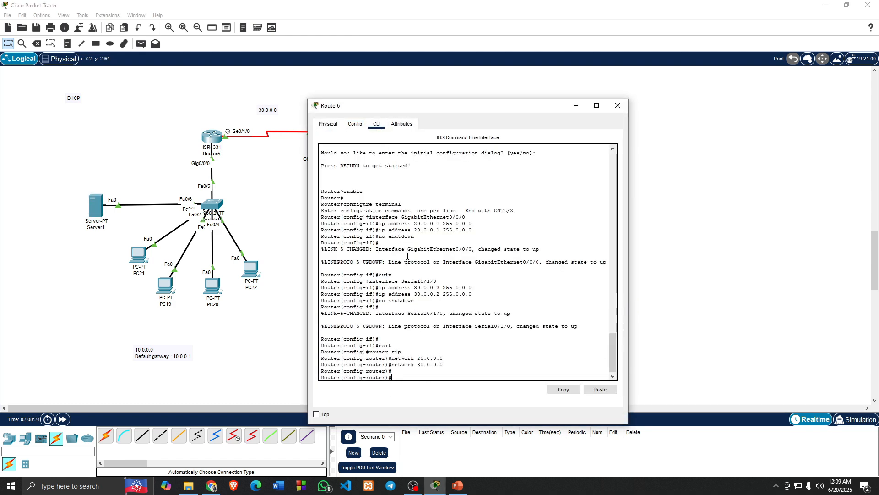
{"action": "type", "text": "exit"}
{"action": "key", "text": "Return"}
{"action": "type", "text": "exi"}
{"action": "type", "text": "t"}
{"action": "key", "text": "Return"}
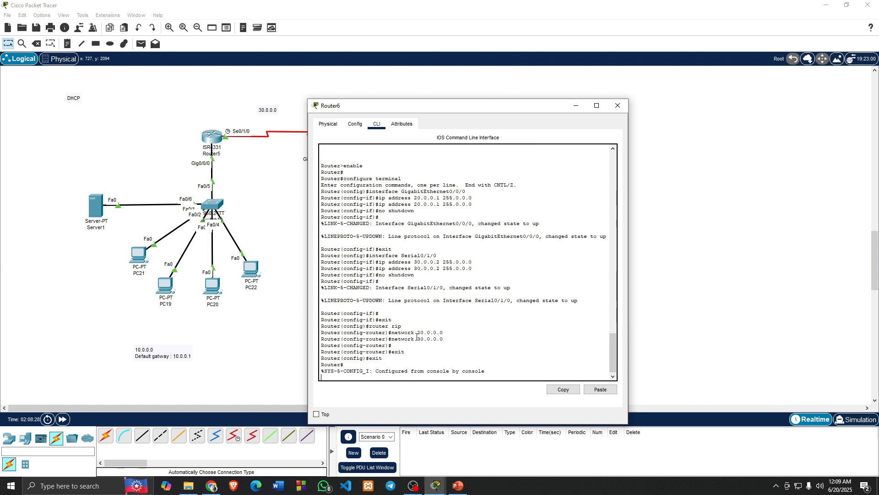
{"action": "key", "text": "Return"}
Run enable and config terminal on Router6, and enter interface configuration for Gig0/0/0.
{"action": "type", "text": "en"}
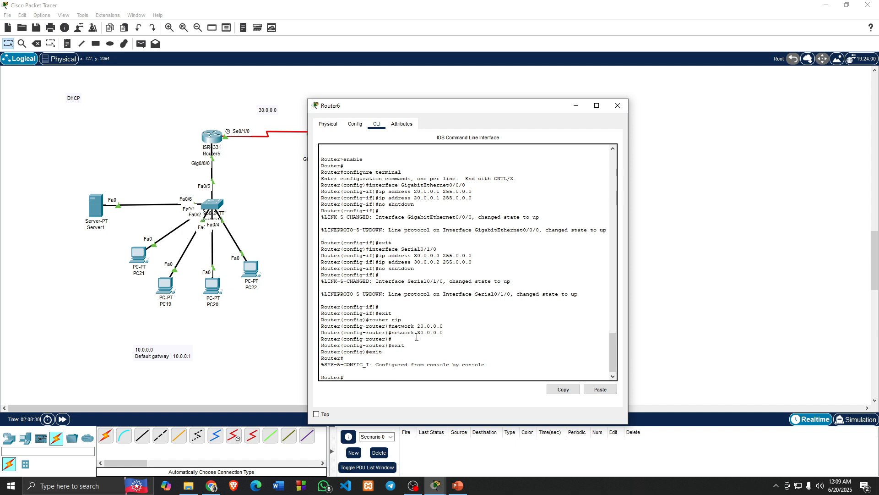
{"action": "type", "text": "able"}
{"action": "key", "text": "Return"}
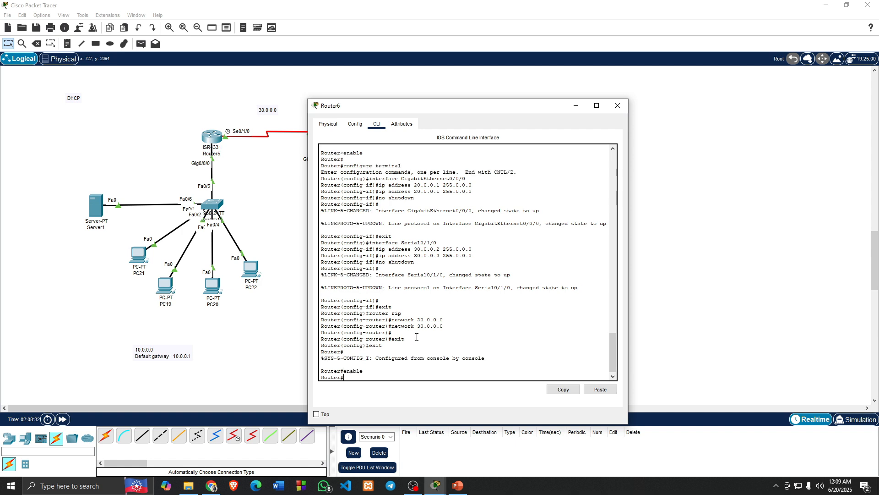
{"action": "type", "text": "i"}
{"action": "key", "text": "BackSpace"}
{"action": "type", "text": "config terminal"}
{"action": "key", "text": "Return"}
{"action": "type", "text": "int G"}
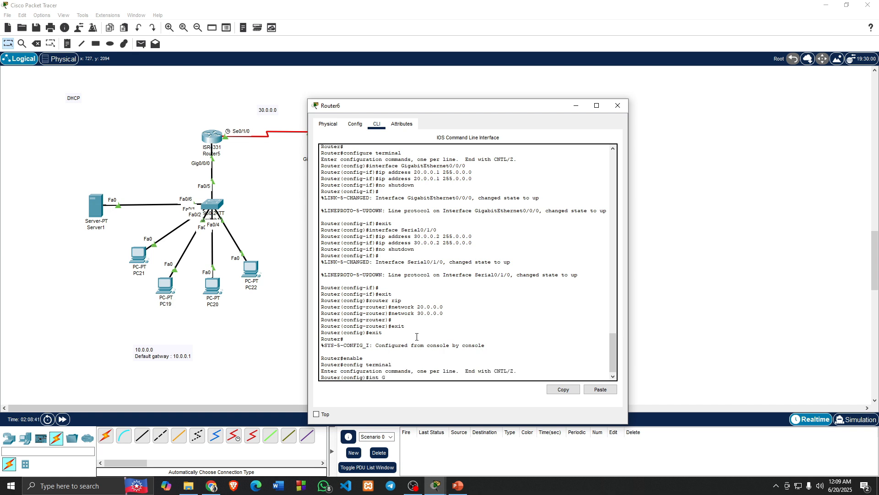
{"action": "type", "text": "ig0/0/0"}
{"action": "key", "text": "Return"}
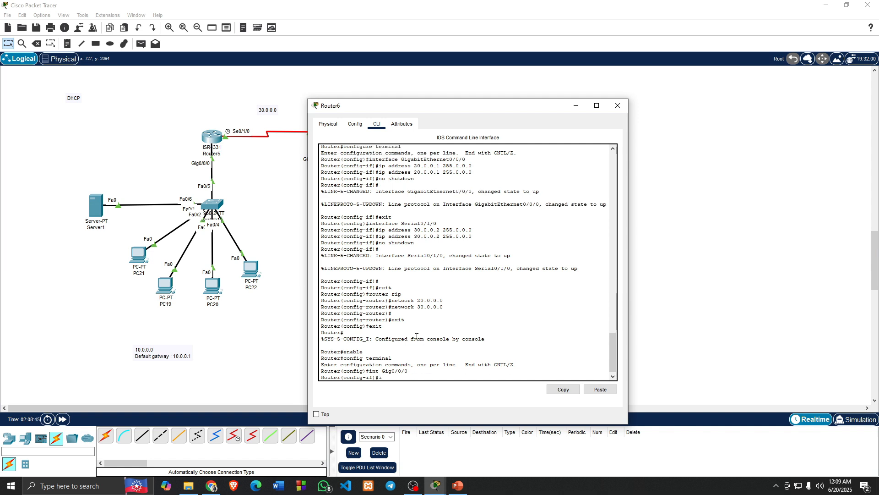
Set ip helper-address 10.0.0.3 on Router6's Gig0/0/0 interface.
{"action": "key", "text": "BackSpace"}
{"action": "key", "text": "BackSpace"}
{"action": "type", "text": "p helper"}
{"action": "type", "text": "-address"}
{"action": "type", "text": " 10.0."}
{"action": "type", "text": "00"}
{"action": "type", "text": ".3"}
{"action": "key", "text": "Return"}
Exit Router6's interface and global configuration modes and close the router's window.
{"action": "type", "text": "er(config-if)#e"}
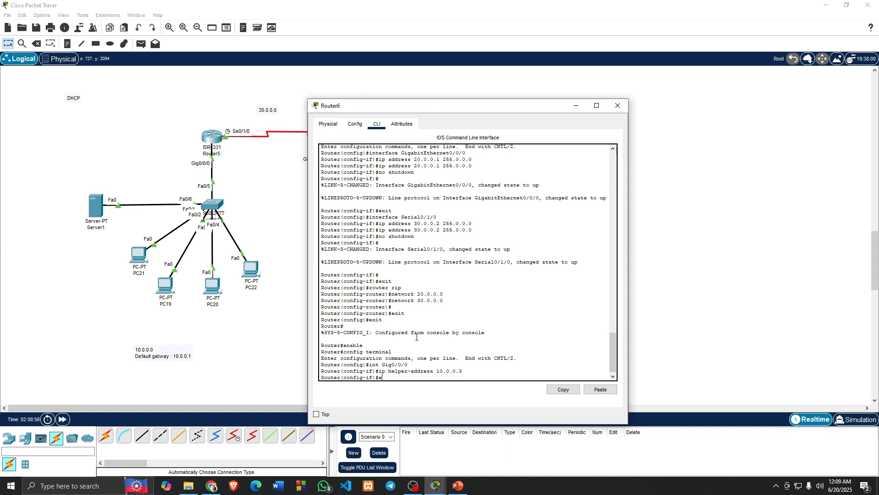
{"action": "type", "text": "xit"}
{"action": "key", "text": "Return"}
{"action": "type", "text": "ex"}
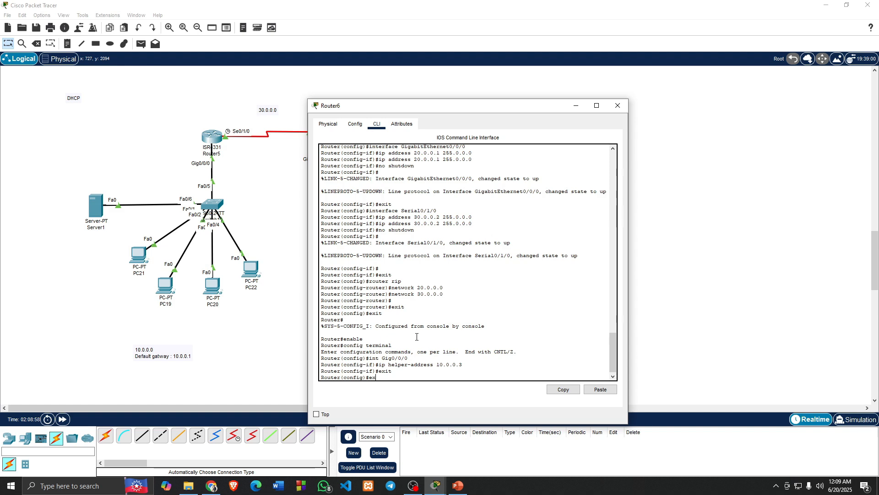
{"action": "type", "text": "it"}
{"action": "key", "text": "Return"}
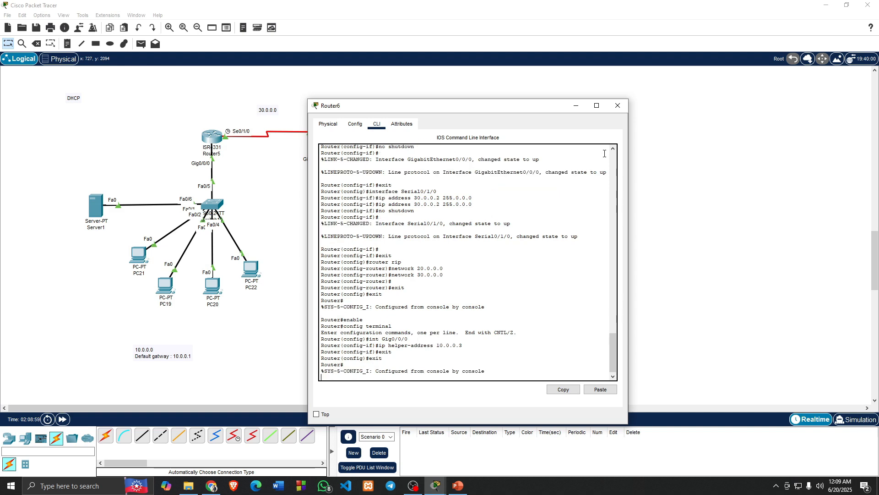
{"action": "left_click", "coordinate": [620, 106]}
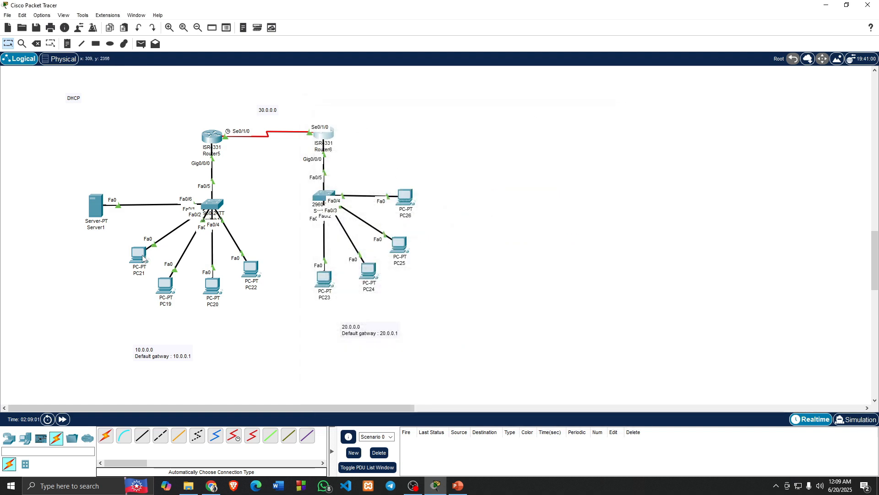
Switch PC21's IP configuration to DHCP and close the PC's window.
{"action": "mouse_move", "coordinate": [145, 259]}
{"action": "mouse_move", "coordinate": [253, 268]}
{"action": "left_click", "coordinate": [139, 256]}
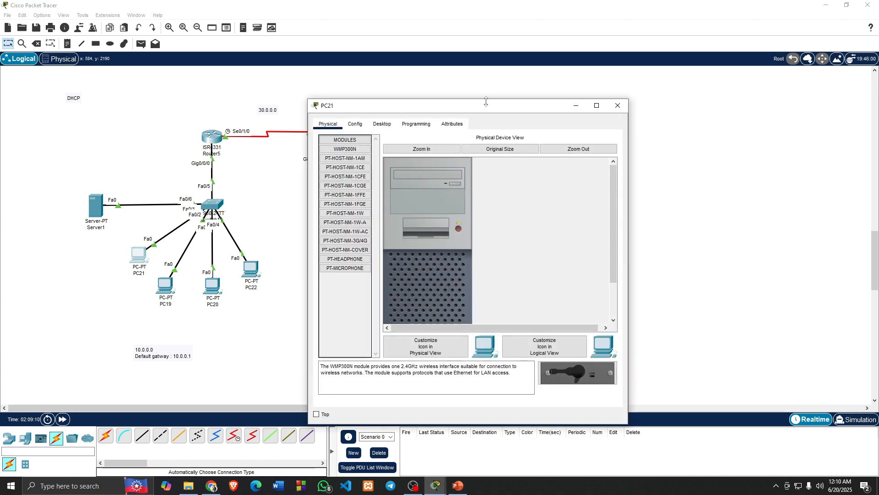
{"action": "left_click", "coordinate": [382, 123]}
{"action": "left_click", "coordinate": [337, 162]}
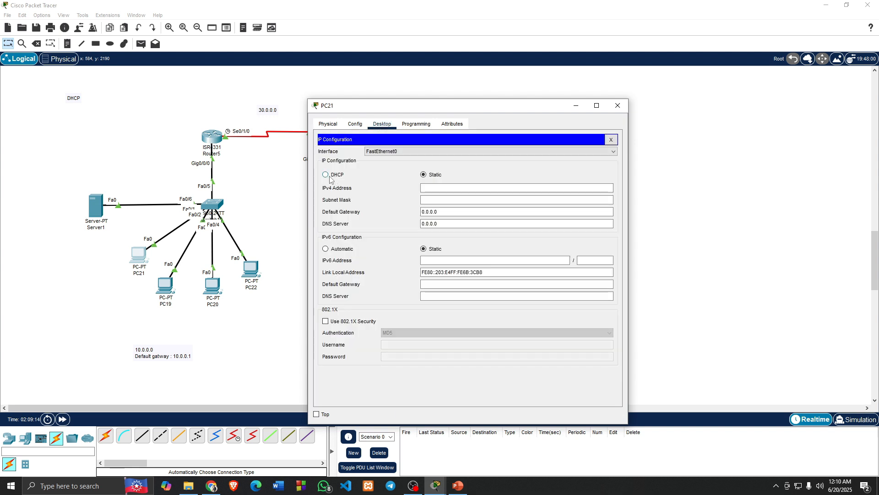
{"action": "left_click", "coordinate": [326, 175]}
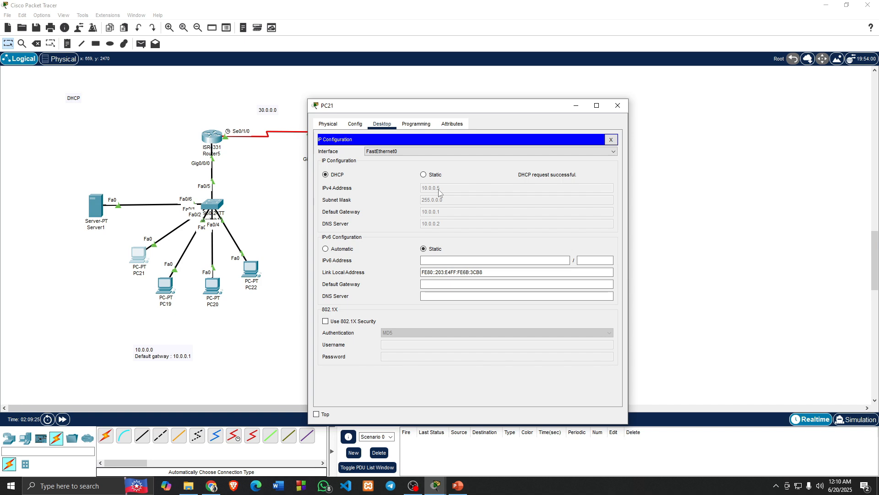
{"action": "left_click", "coordinate": [617, 105]}
Switch PC19's IP configuration to DHCP and close the PC's window.
{"action": "left_click", "coordinate": [165, 285]}
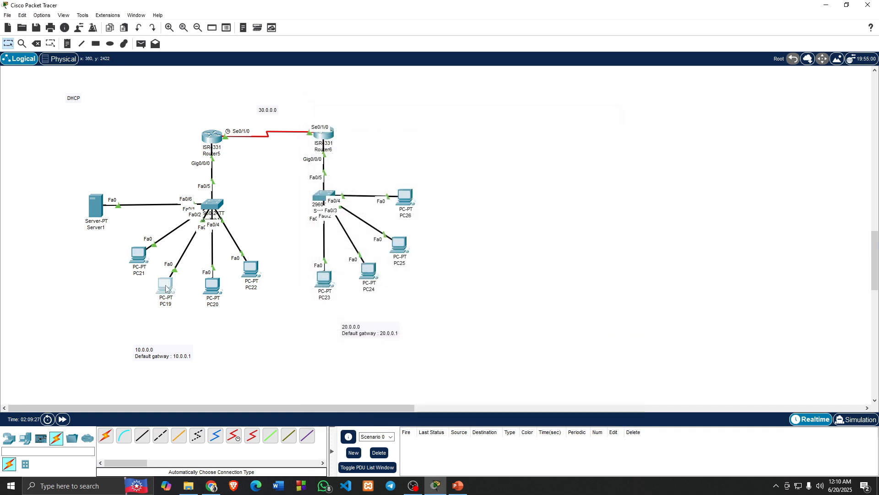
{"action": "left_click", "coordinate": [382, 124]}
{"action": "left_click", "coordinate": [352, 172]}
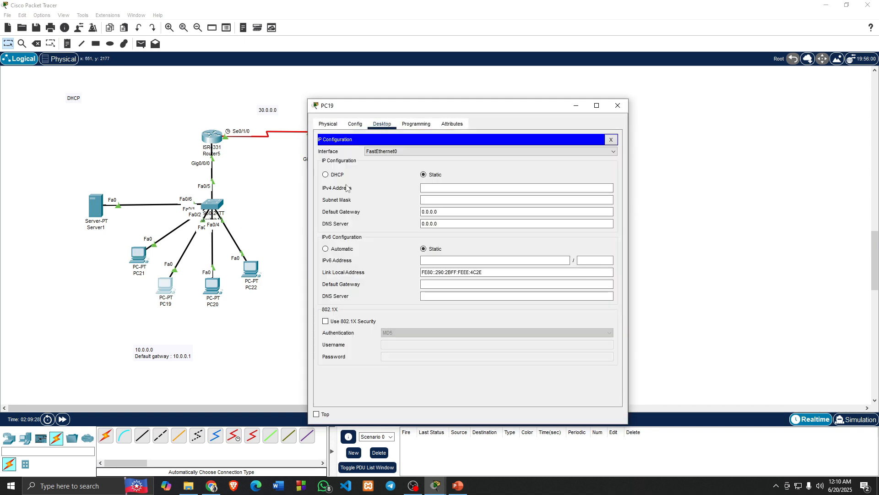
{"action": "left_click", "coordinate": [332, 178]}
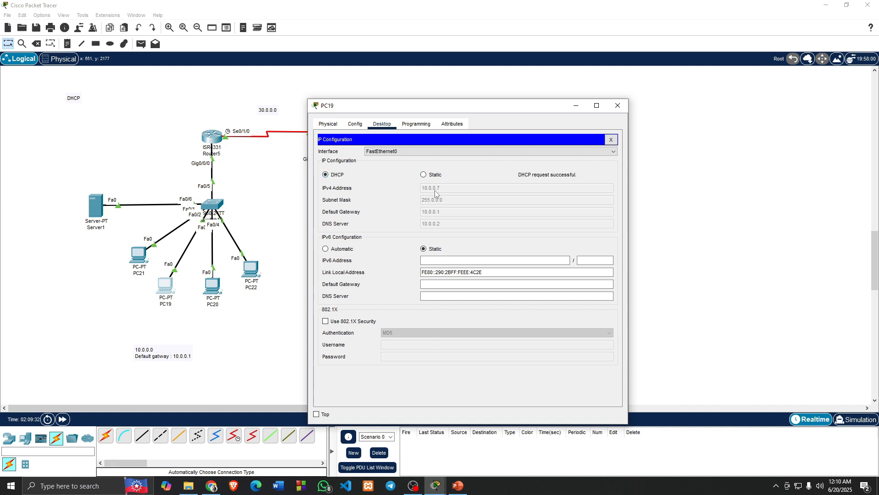
{"action": "left_click", "coordinate": [617, 106]}
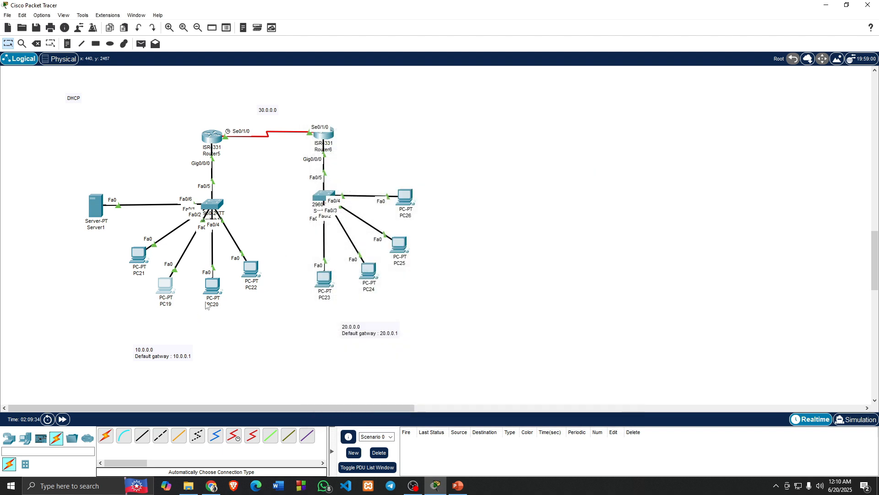
Switch PC20's IP configuration to DHCP and close the PC's window.
{"action": "left_click", "coordinate": [212, 289]}
{"action": "left_click", "coordinate": [382, 124]}
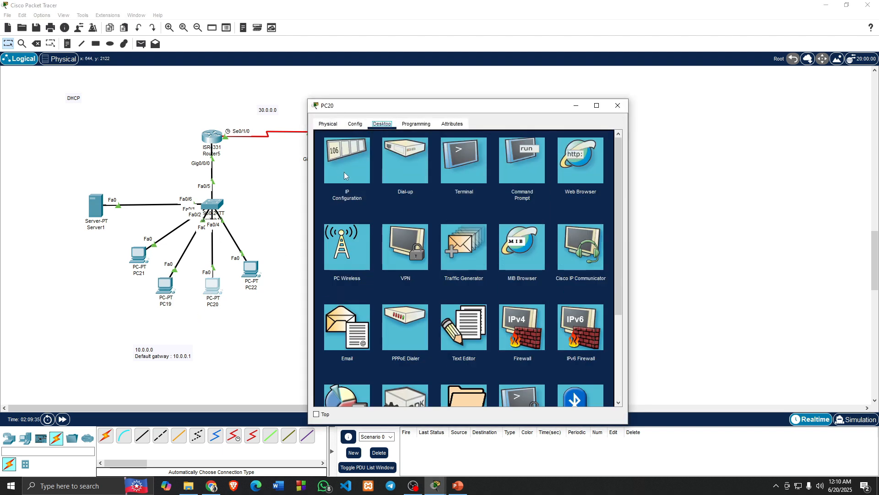
{"action": "left_click", "coordinate": [344, 171]}
{"action": "left_click", "coordinate": [332, 177]}
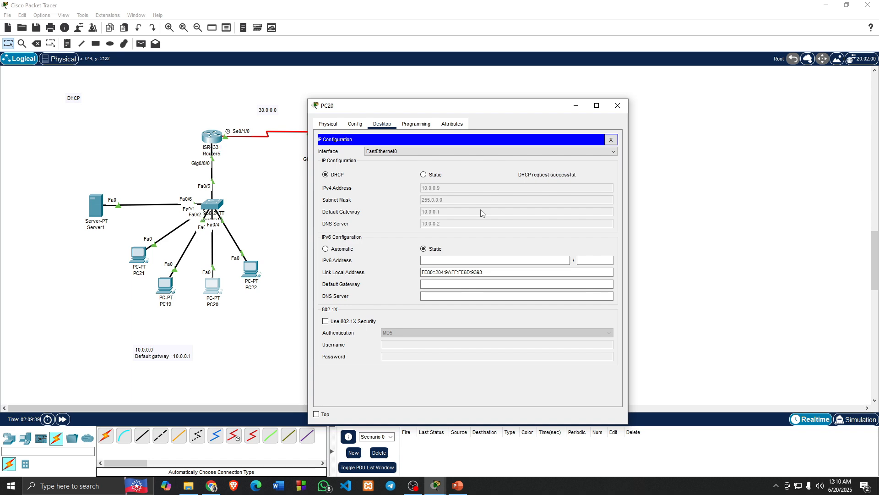
{"action": "left_click", "coordinate": [617, 106]}
Switch PC22's IP configuration to DHCP and close the PC's window.
{"action": "left_click", "coordinate": [251, 275]}
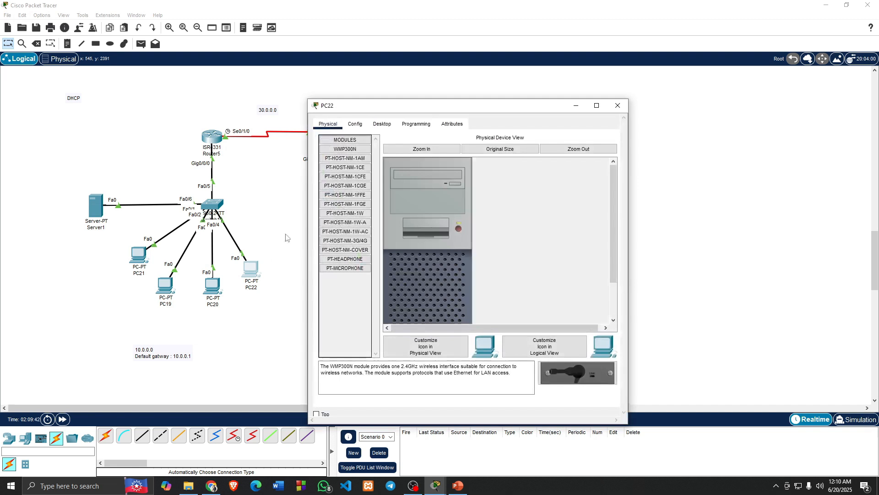
{"action": "left_click", "coordinate": [382, 123]}
{"action": "left_click", "coordinate": [356, 153]}
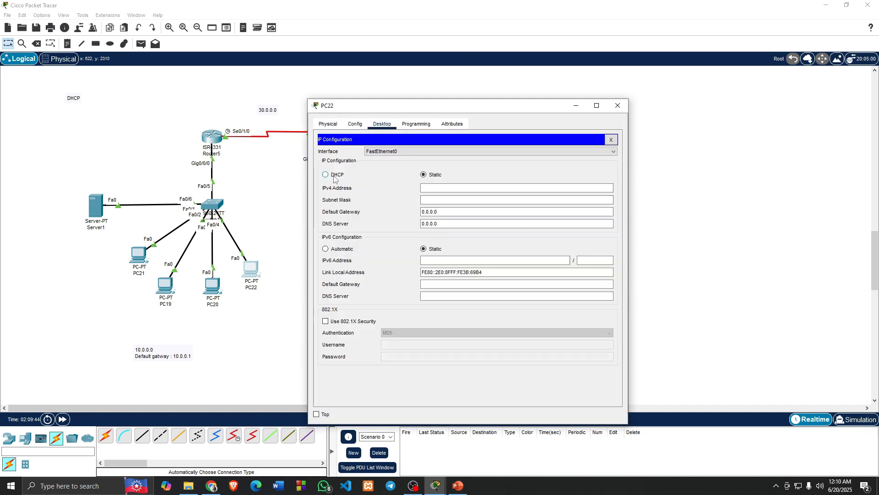
{"action": "left_click", "coordinate": [325, 175]}
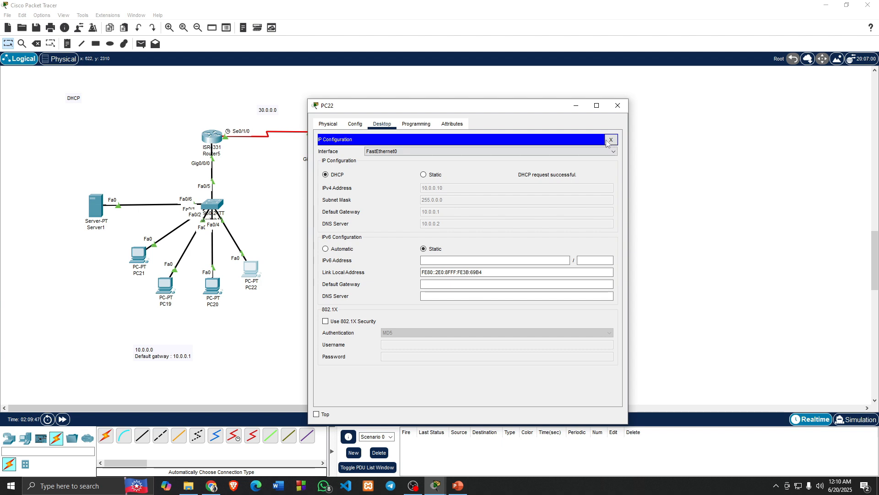
{"action": "left_click", "coordinate": [618, 106]}
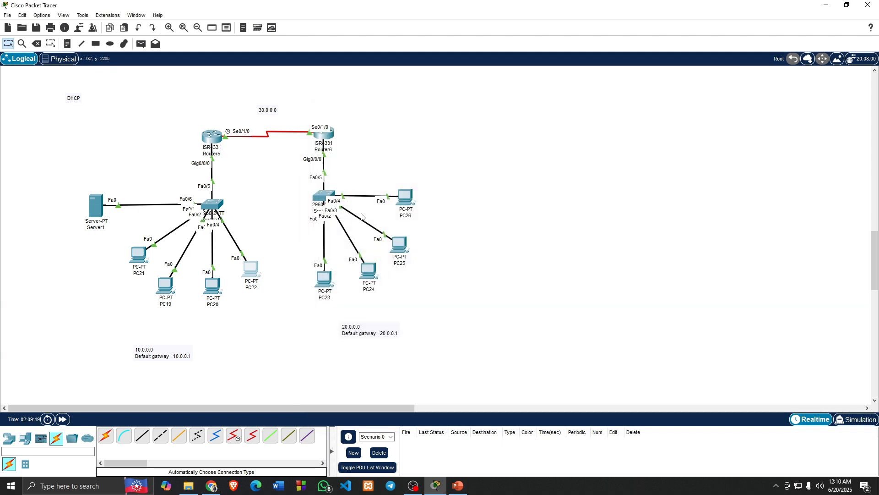
Switch PC26's IP configuration to DHCP and close the PC's window.
{"action": "left_click", "coordinate": [407, 197]}
{"action": "left_click_drag", "start_coordinate": [419, 110], "coordinate": [608, 84]}
{"action": "left_click", "coordinate": [578, 96]}
{"action": "left_click", "coordinate": [546, 139]}
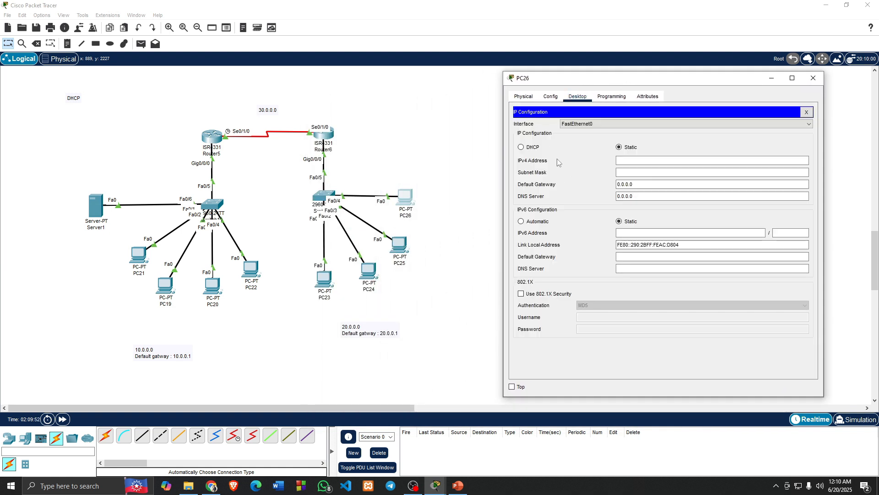
{"action": "left_click", "coordinate": [532, 151]}
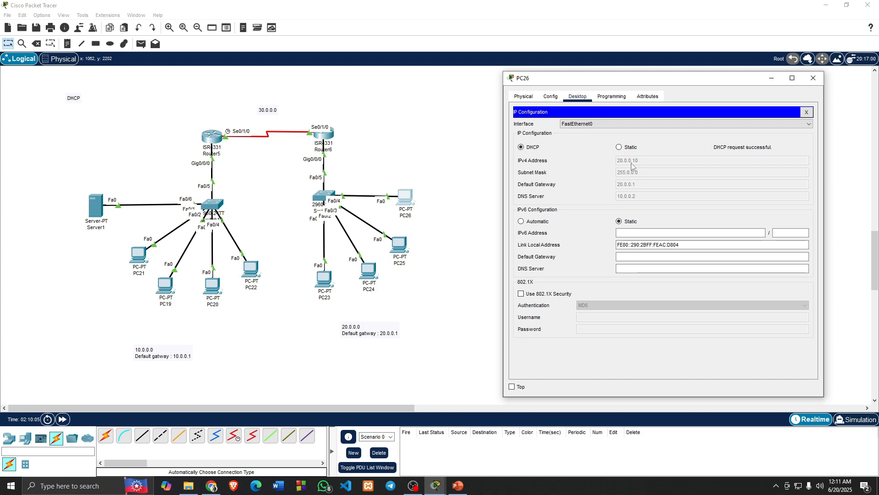
{"action": "left_click", "coordinate": [814, 78]}
Switch PC25's IP configuration to DHCP and close the PC's window.
{"action": "left_click", "coordinate": [407, 252]}
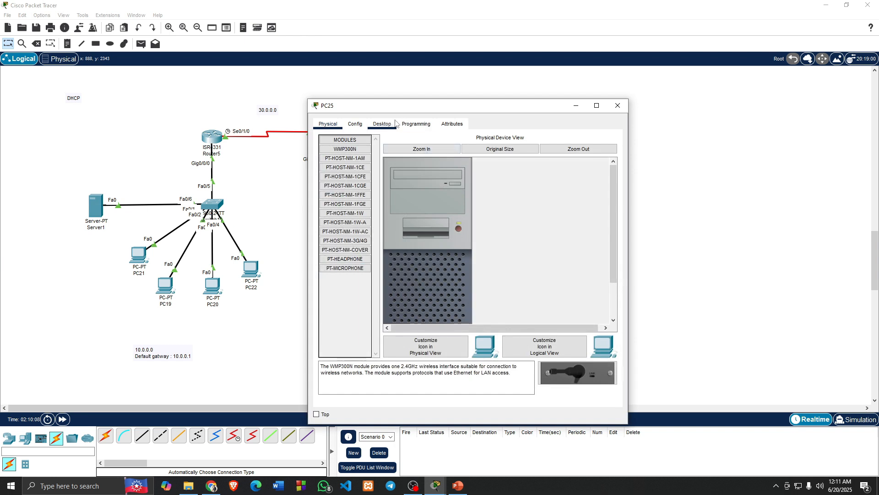
{"action": "left_click", "coordinate": [382, 124]}
{"action": "left_click", "coordinate": [356, 178]}
{"action": "left_click", "coordinate": [331, 175]}
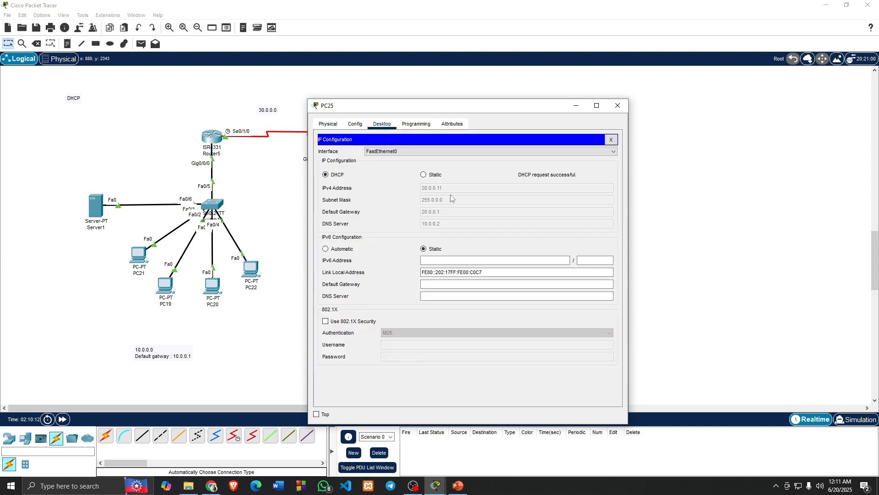
{"action": "left_click", "coordinate": [618, 105]}
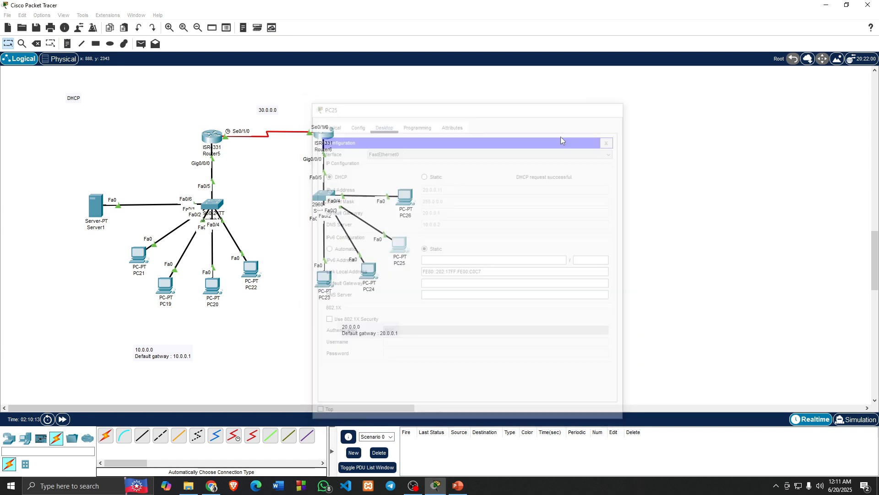
Switch PC24's IP configuration to DHCP and close the PC's window.
{"action": "left_click", "coordinate": [358, 274]}
{"action": "left_click", "coordinate": [382, 124]}
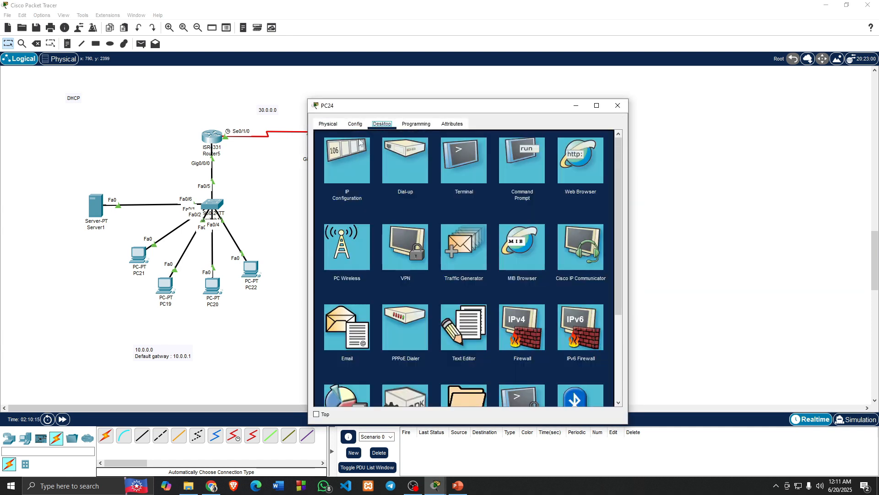
{"action": "left_click", "coordinate": [350, 152]}
{"action": "left_click", "coordinate": [334, 174]}
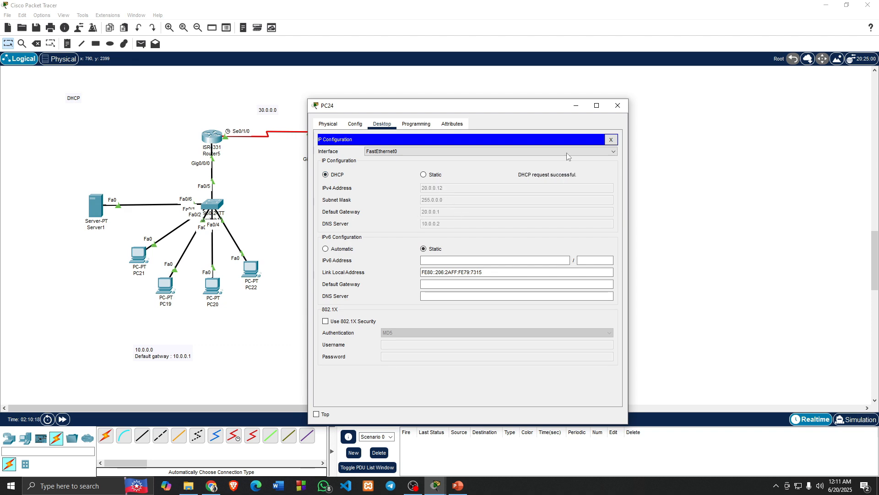
{"action": "left_click", "coordinate": [618, 105]}
Switch PC23's IP configuration to DHCP and close the PC's window.
{"action": "left_click", "coordinate": [318, 288]}
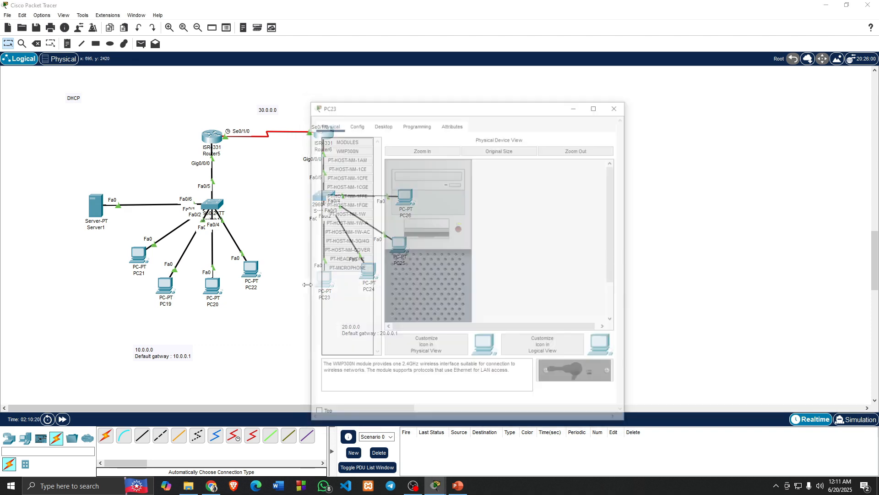
{"action": "left_click", "coordinate": [382, 124]}
{"action": "left_click", "coordinate": [344, 151]}
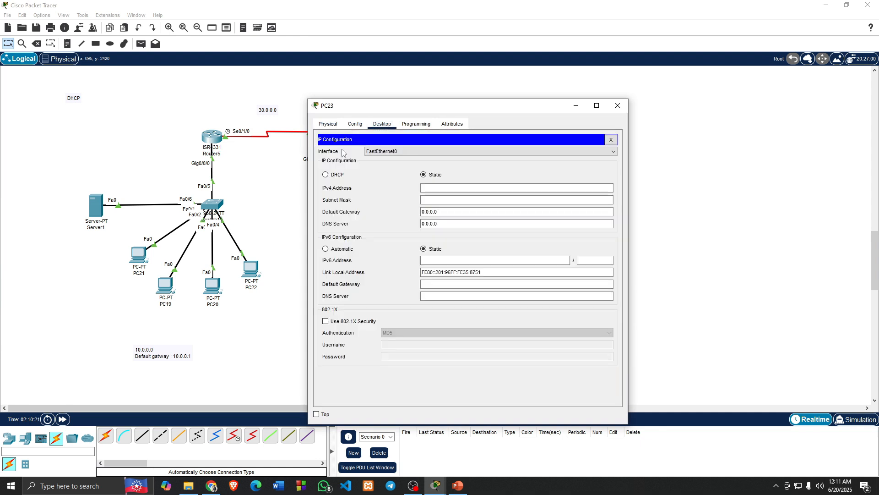
{"action": "left_click", "coordinate": [339, 175]}
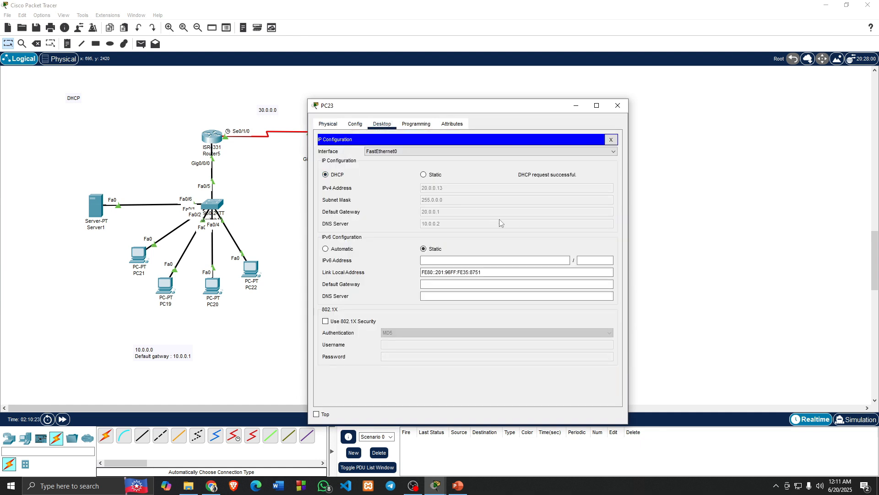
{"action": "left_click", "coordinate": [617, 105]}
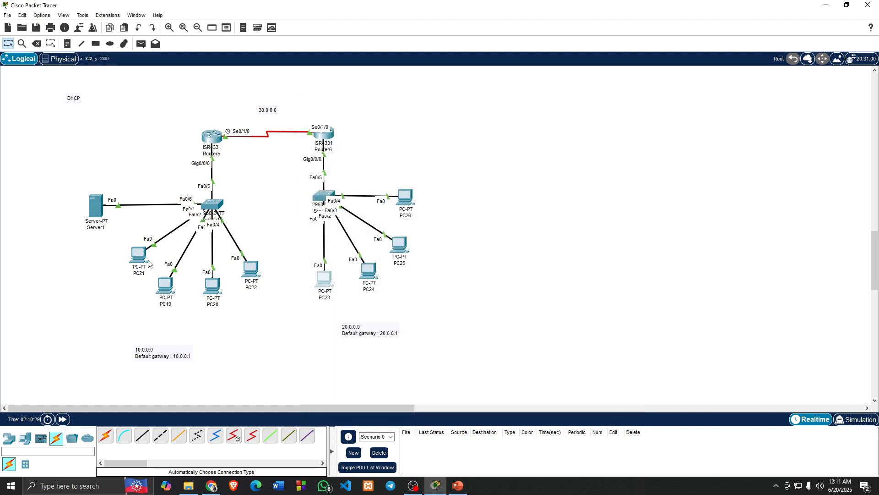
Test connectivity within the 10.0.0.0 network by sending a simple PDU from PC21 to PC22.
{"action": "mouse_move", "coordinate": [149, 262]}
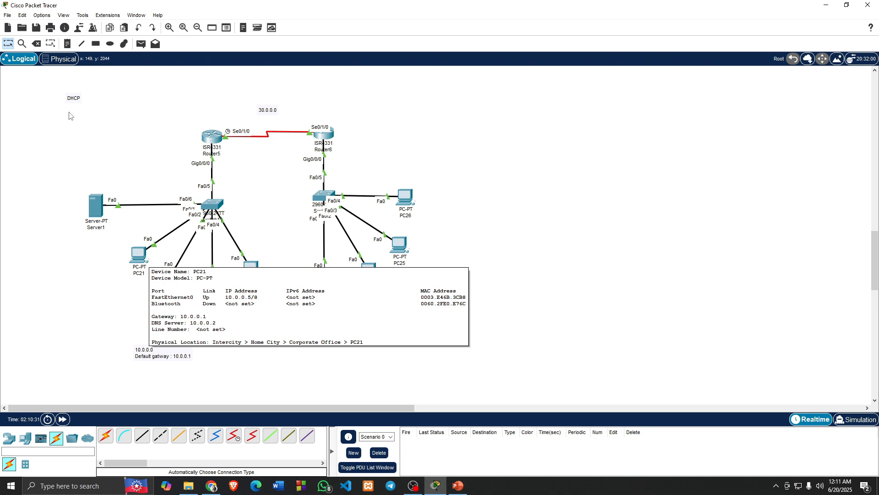
{"action": "left_click", "coordinate": [141, 44]}
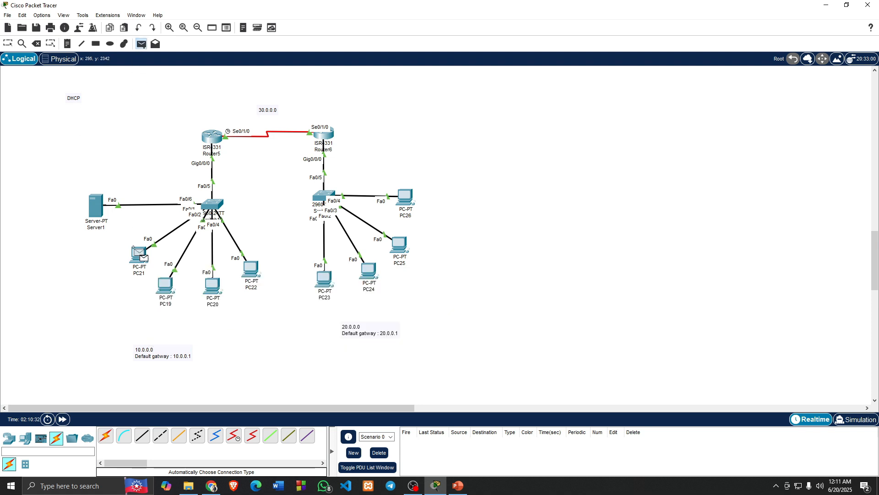
{"action": "left_click", "coordinate": [140, 255]}
{"action": "left_click", "coordinate": [253, 268]}
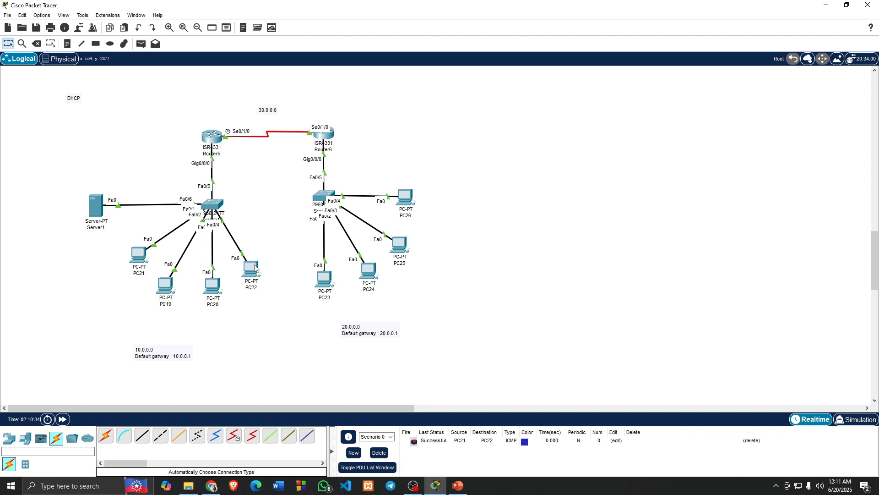
Test connectivity between the networks with two simple PDUs from PC22 to PC23, and delete the PDU scenario.
{"action": "left_click", "coordinate": [141, 44]}
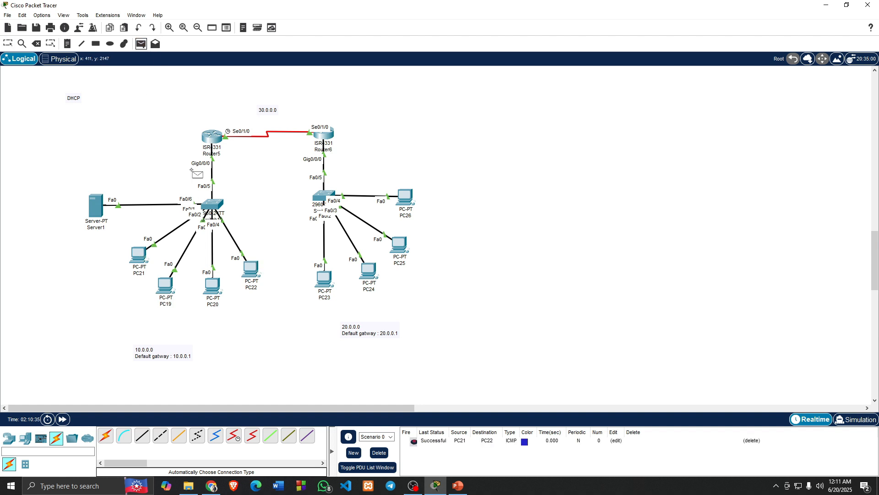
{"action": "left_click", "coordinate": [252, 268]}
{"action": "left_click", "coordinate": [321, 277]}
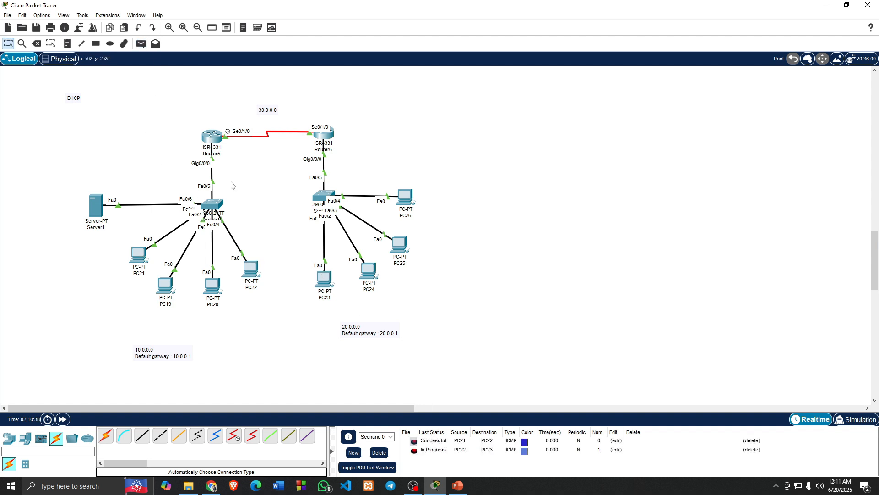
{"action": "left_click", "coordinate": [141, 44]}
{"action": "left_click", "coordinate": [247, 265]}
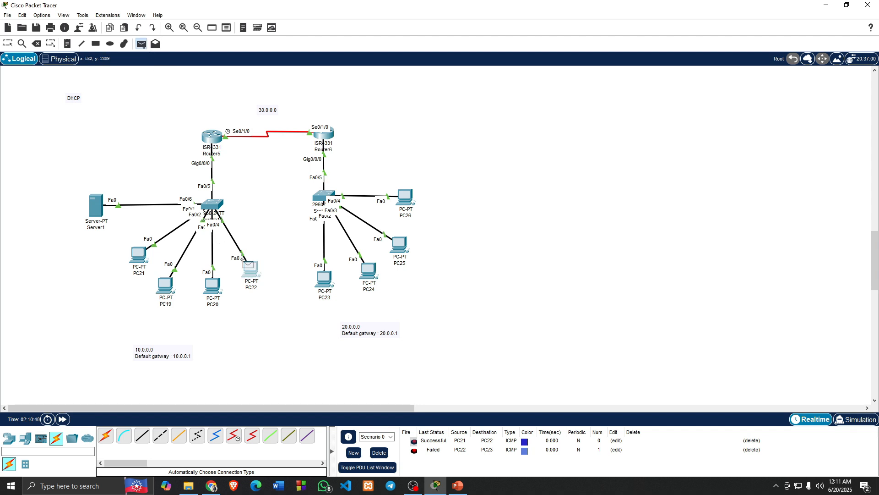
{"action": "left_click", "coordinate": [323, 277]}
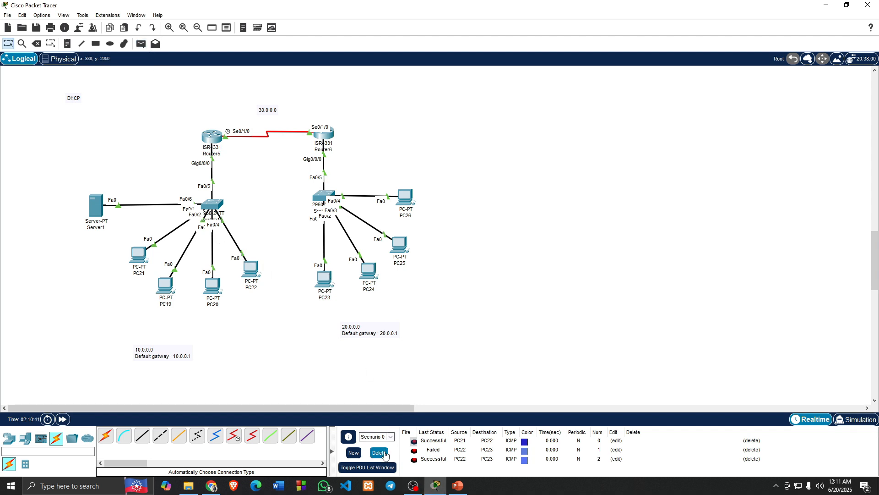
{"action": "left_click", "coordinate": [379, 453]}
Send a simple PDU from PC19 to PC23 to test connectivity across the routers.
{"action": "left_click", "coordinate": [141, 44]}
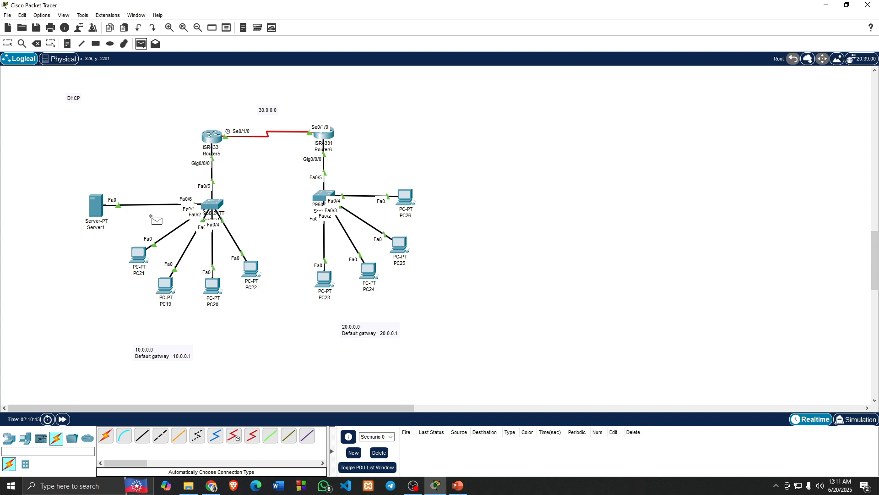
{"action": "left_click", "coordinate": [164, 288]}
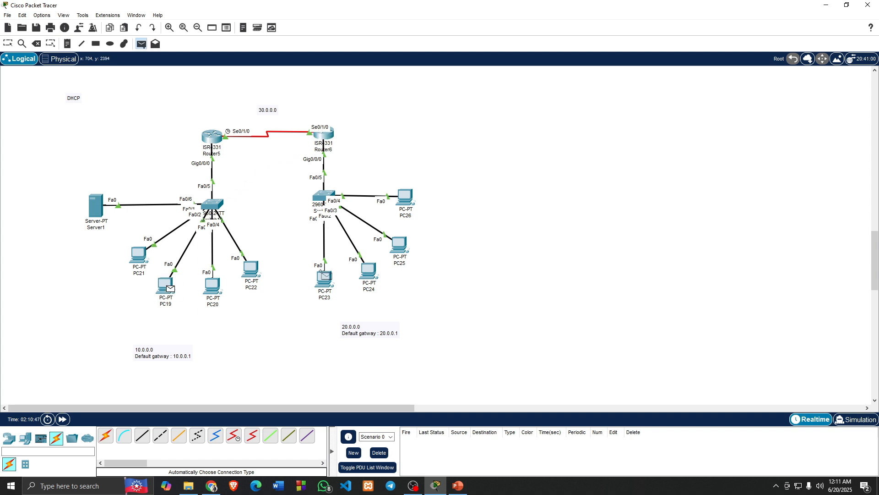
{"action": "left_click", "coordinate": [323, 275]}
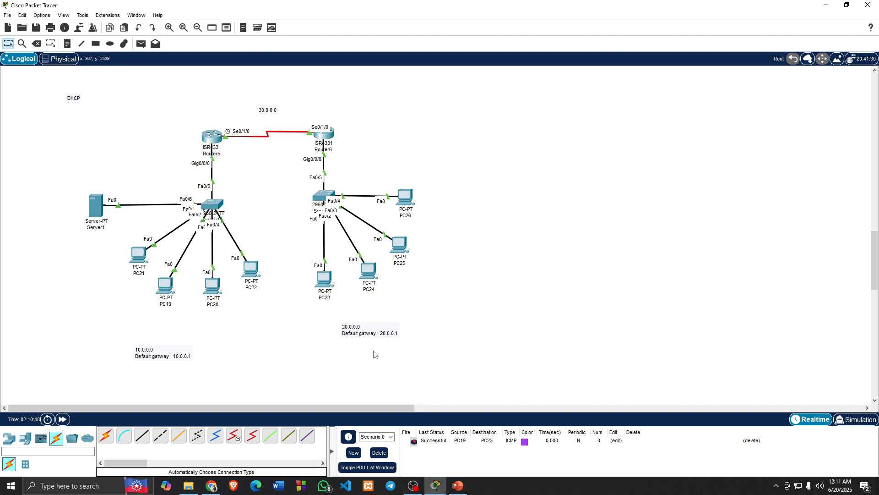
Send a simple PDU from PC20 to PC26 twice to test connectivity between the two networks.
{"action": "left_click", "coordinate": [141, 44]}
{"action": "left_click", "coordinate": [216, 285]}
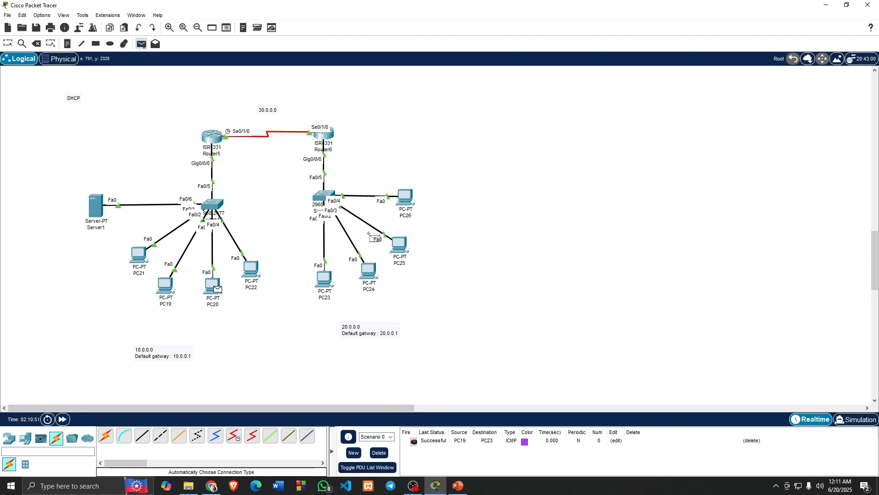
{"action": "left_click", "coordinate": [402, 202]}
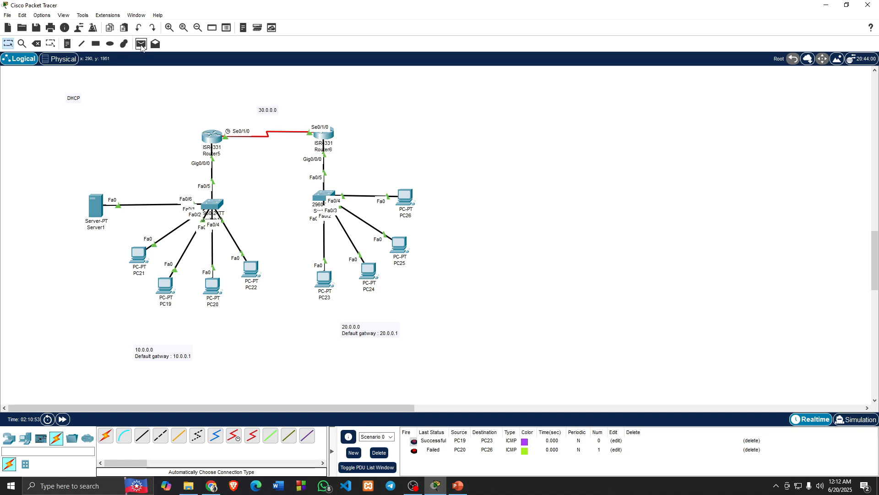
{"action": "left_click", "coordinate": [141, 43]}
{"action": "left_click", "coordinate": [212, 285]}
{"action": "left_click", "coordinate": [403, 198]}
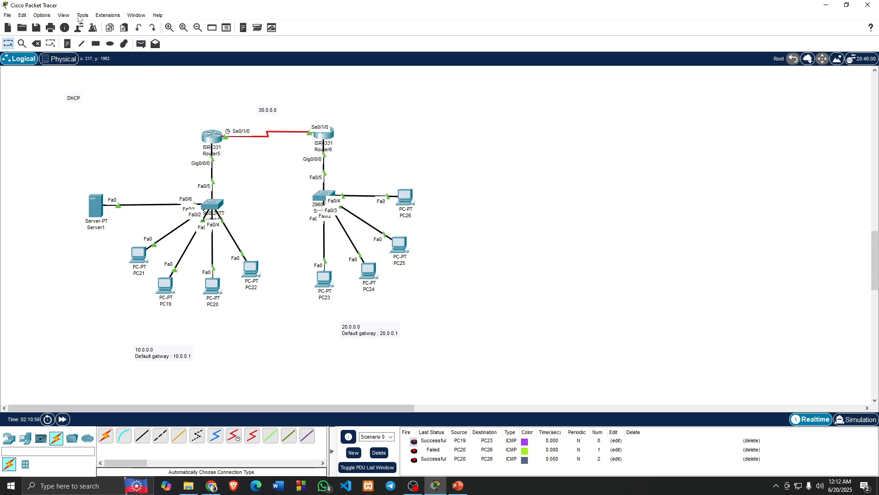
Send a simple PDU from PC21 to PC23 and delete the PDU scenario.
{"action": "left_click", "coordinate": [141, 43]}
{"action": "left_click", "coordinate": [139, 255]}
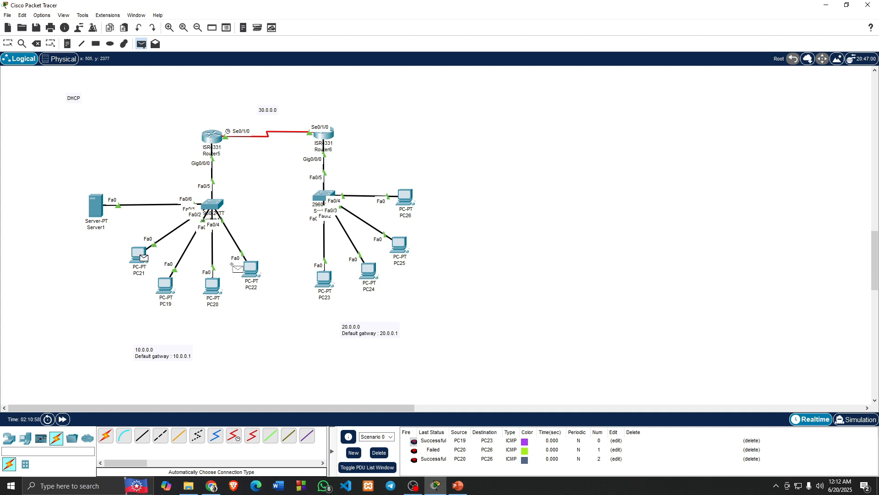
{"action": "left_click", "coordinate": [325, 276]}
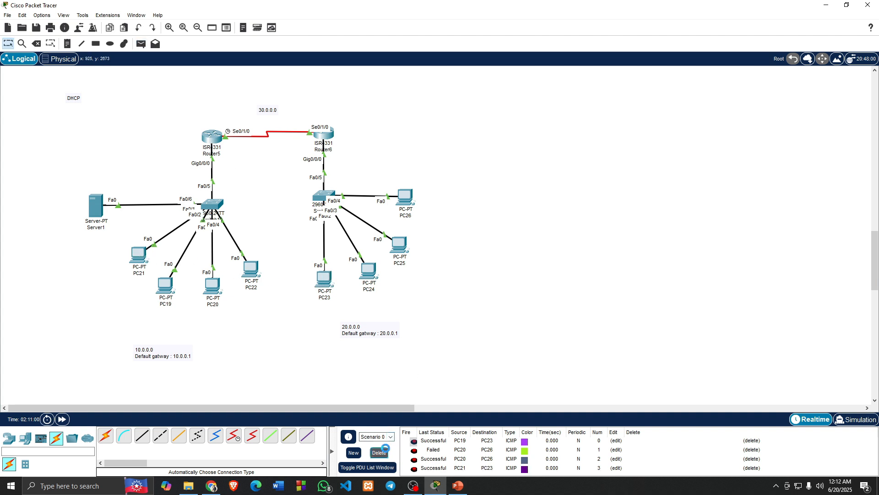
{"action": "left_click", "coordinate": [379, 452]}
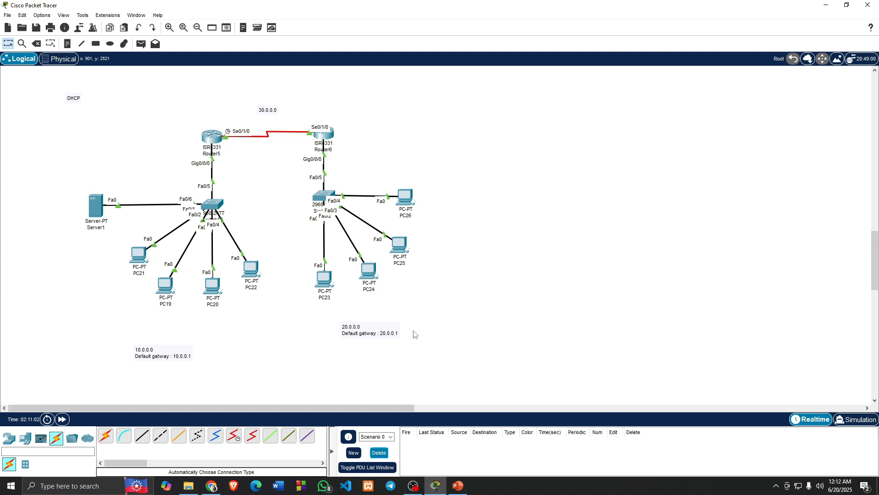